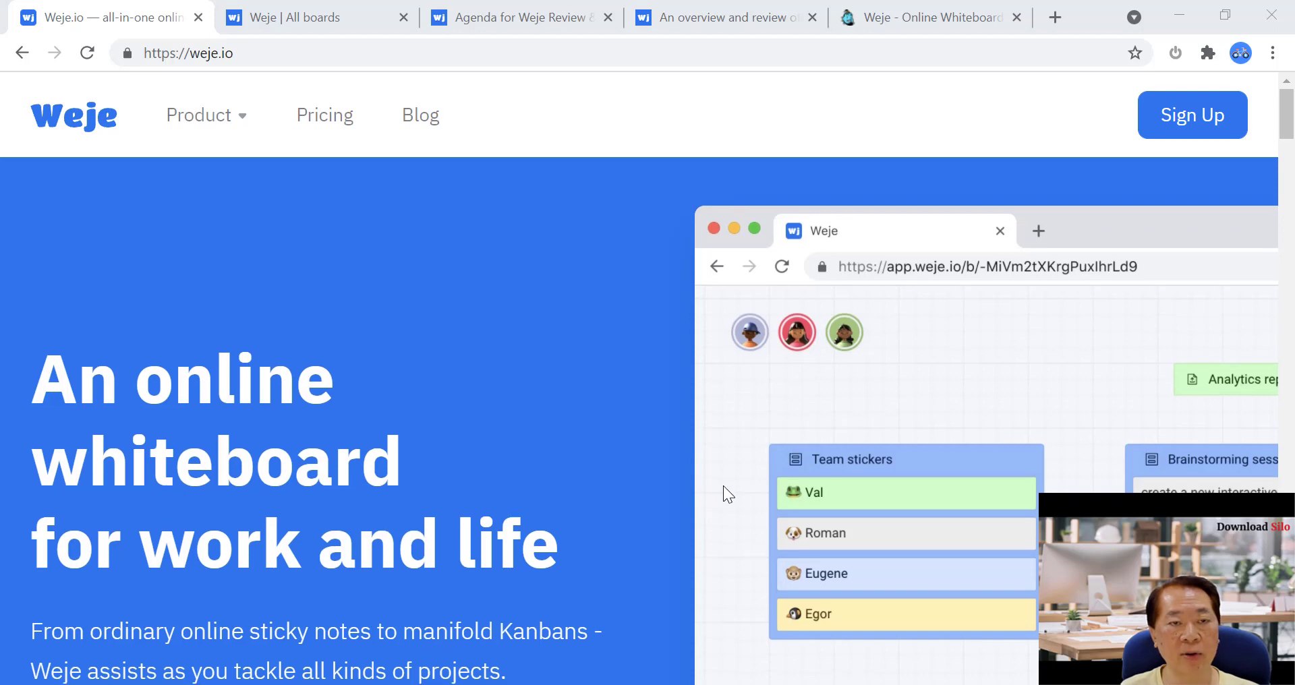
Review the Weje homepage from the banner down to the online sticky notes section and return to its beginning
scroll(723, 485, "down", 10)
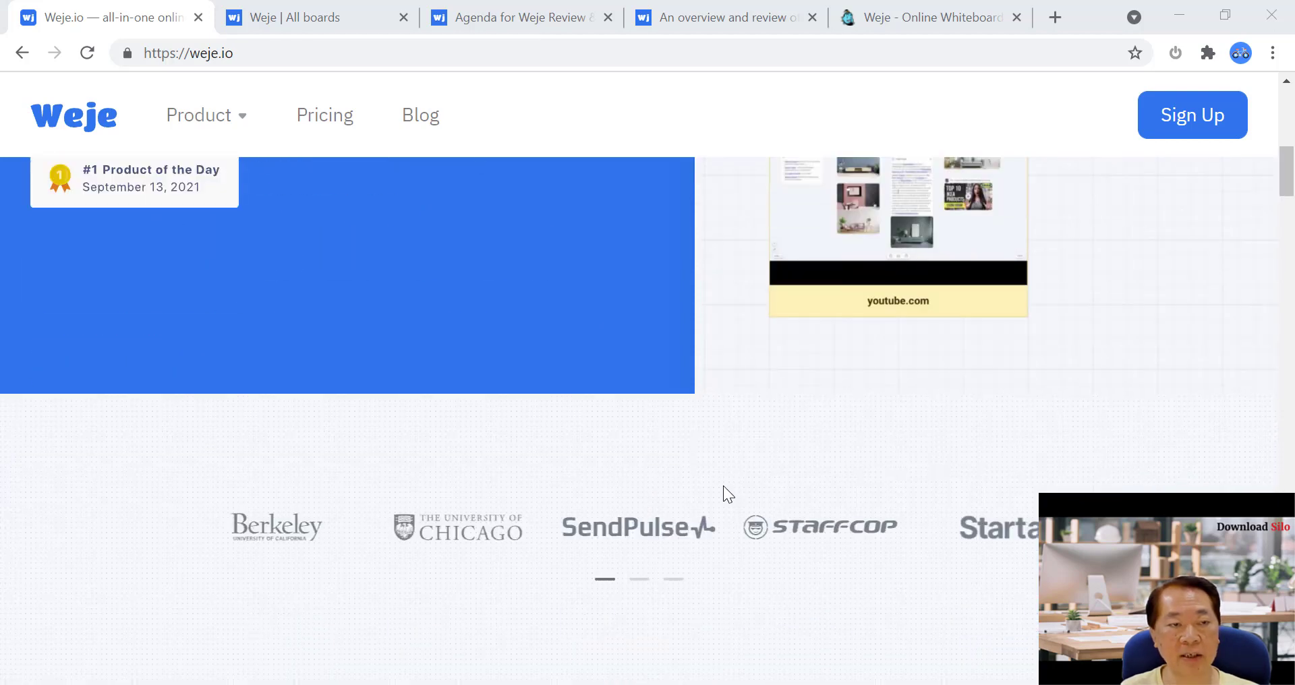
scroll(723, 486, "down", 6)
scroll(724, 488, "down", 2)
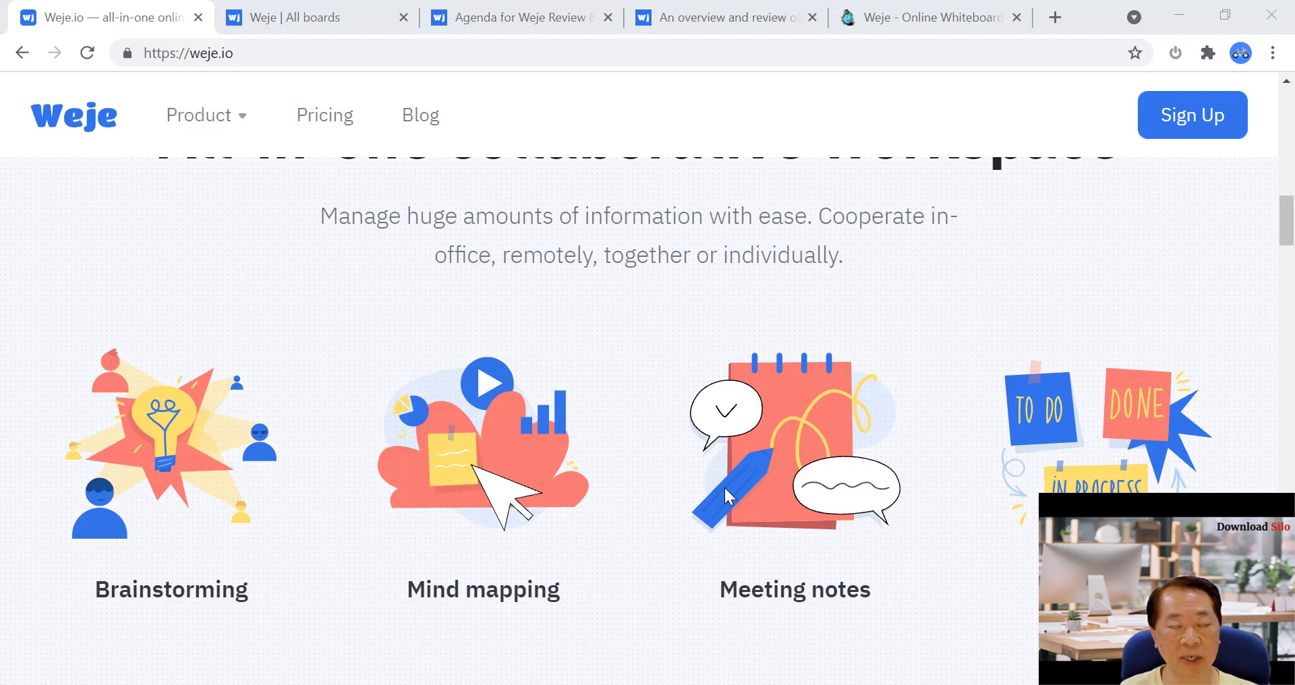
scroll(723, 486, "down", 8)
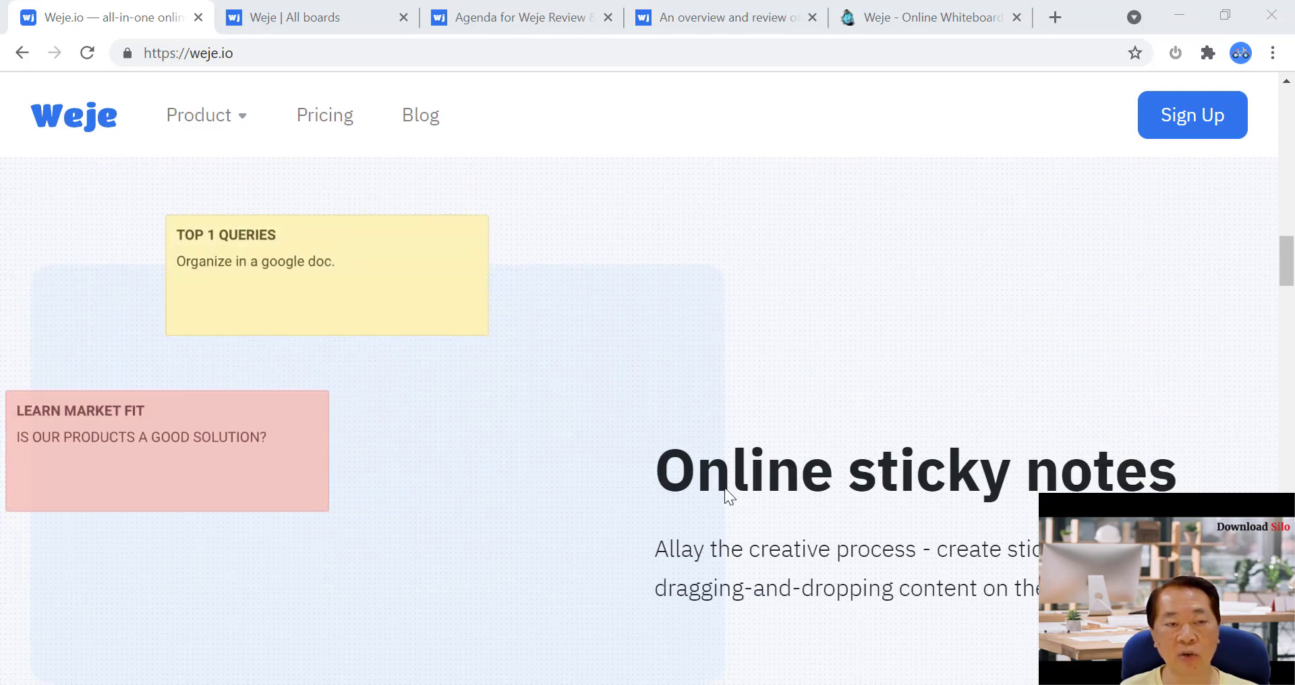
scroll(725, 487, "down", 2)
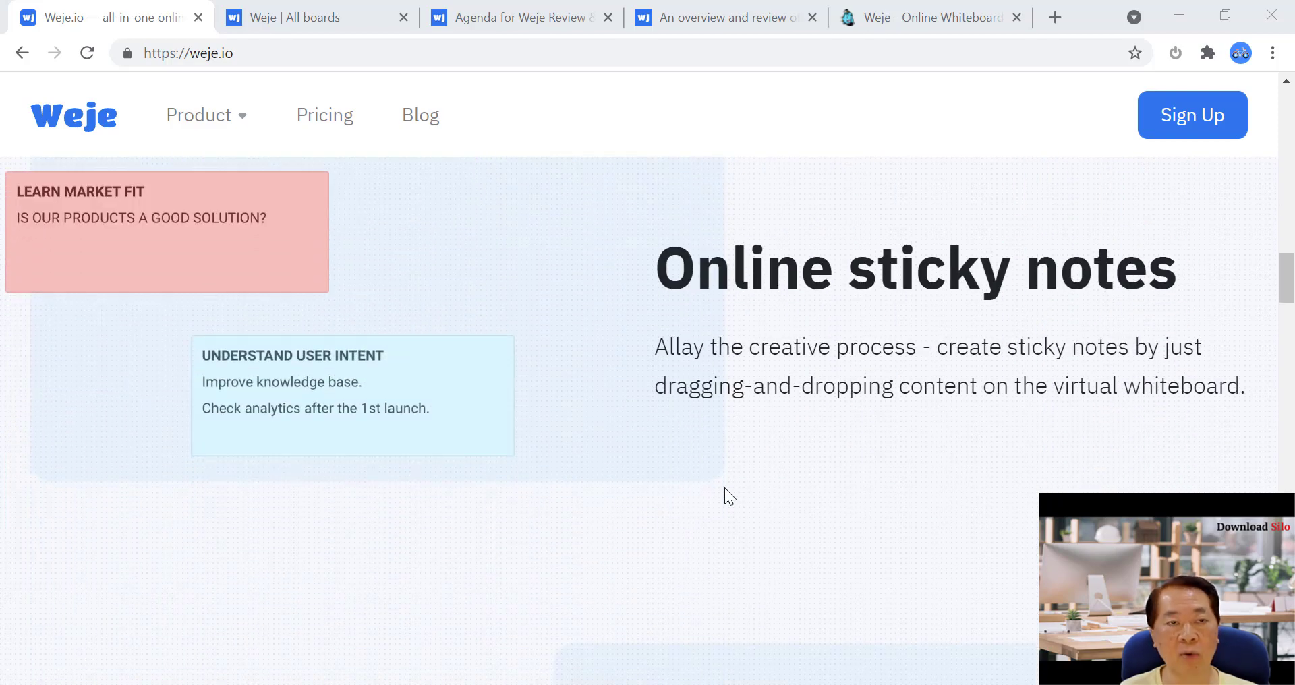
scroll(724, 488, "up", 10)
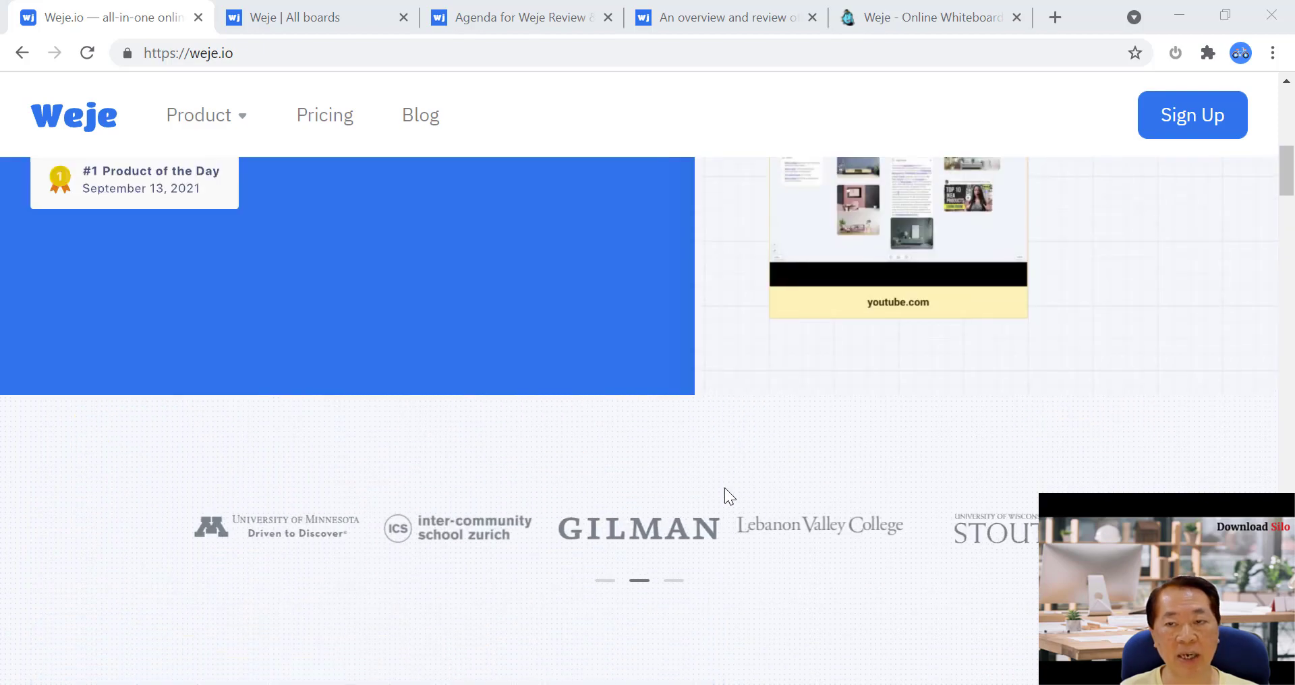
scroll(725, 487, "up", 5)
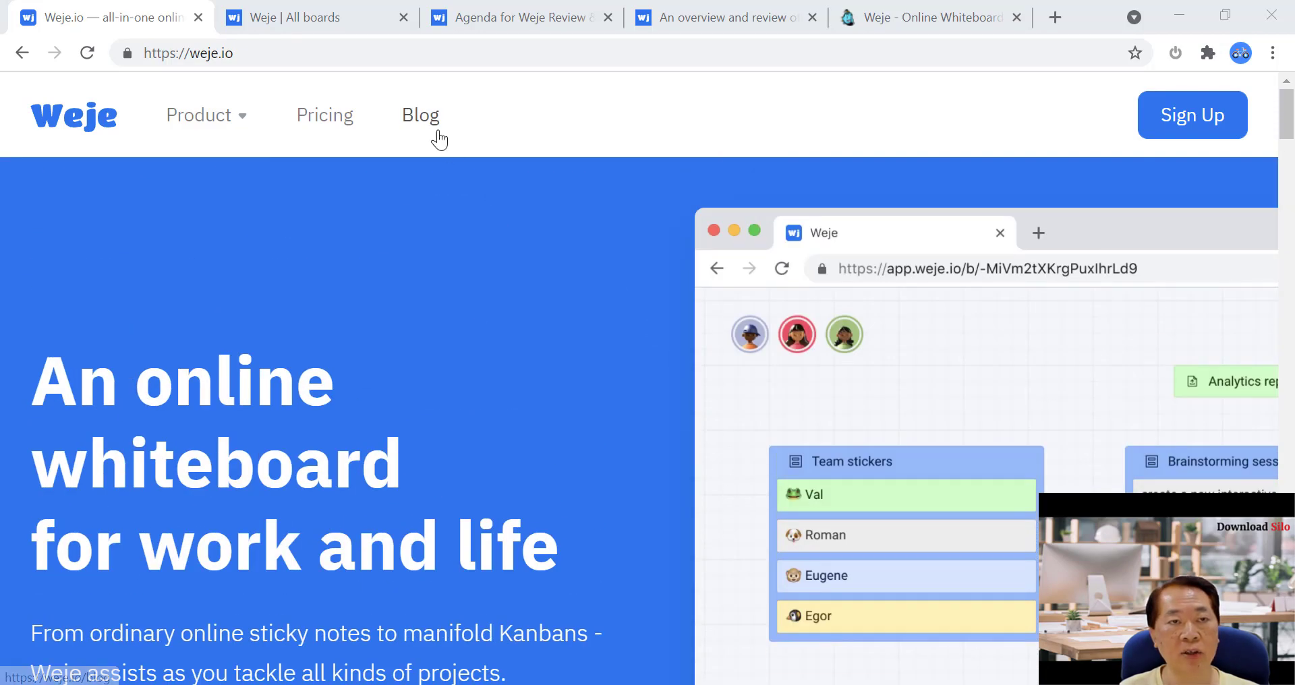
Switch to the Weje workspace and look through its board templates and the list of all boards
left_click(347, 23)
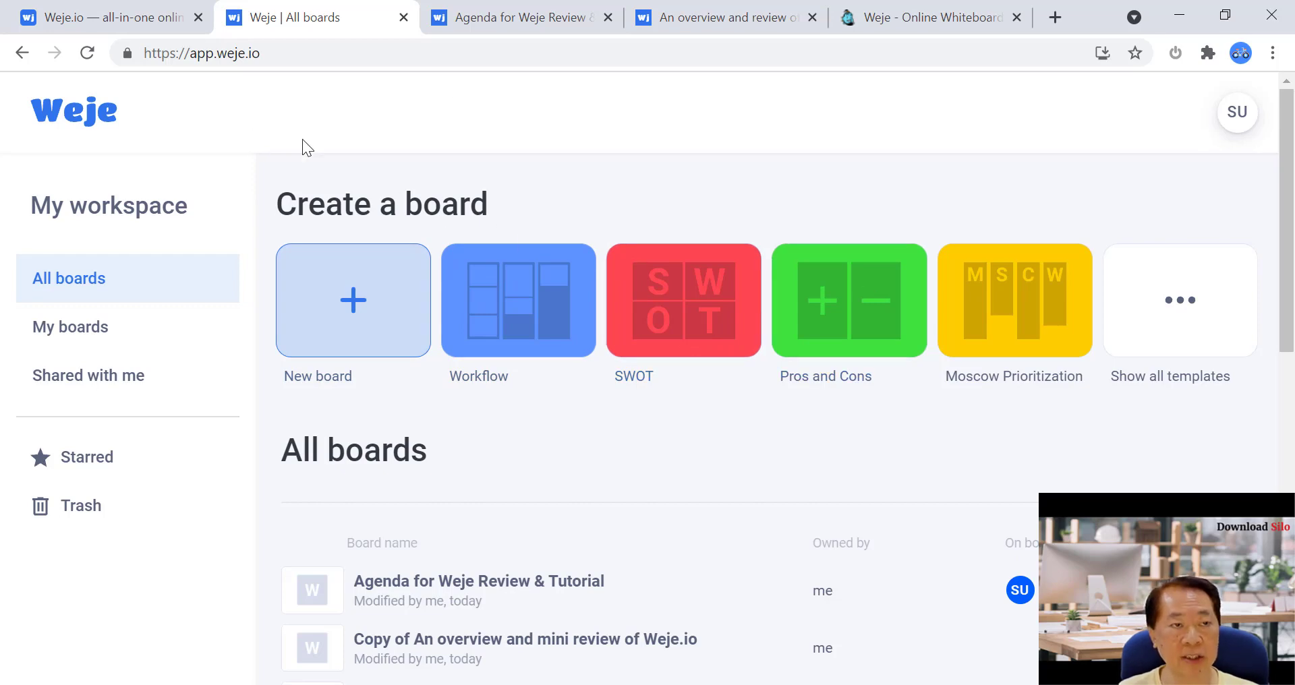
scroll(636, 347, "down", 6)
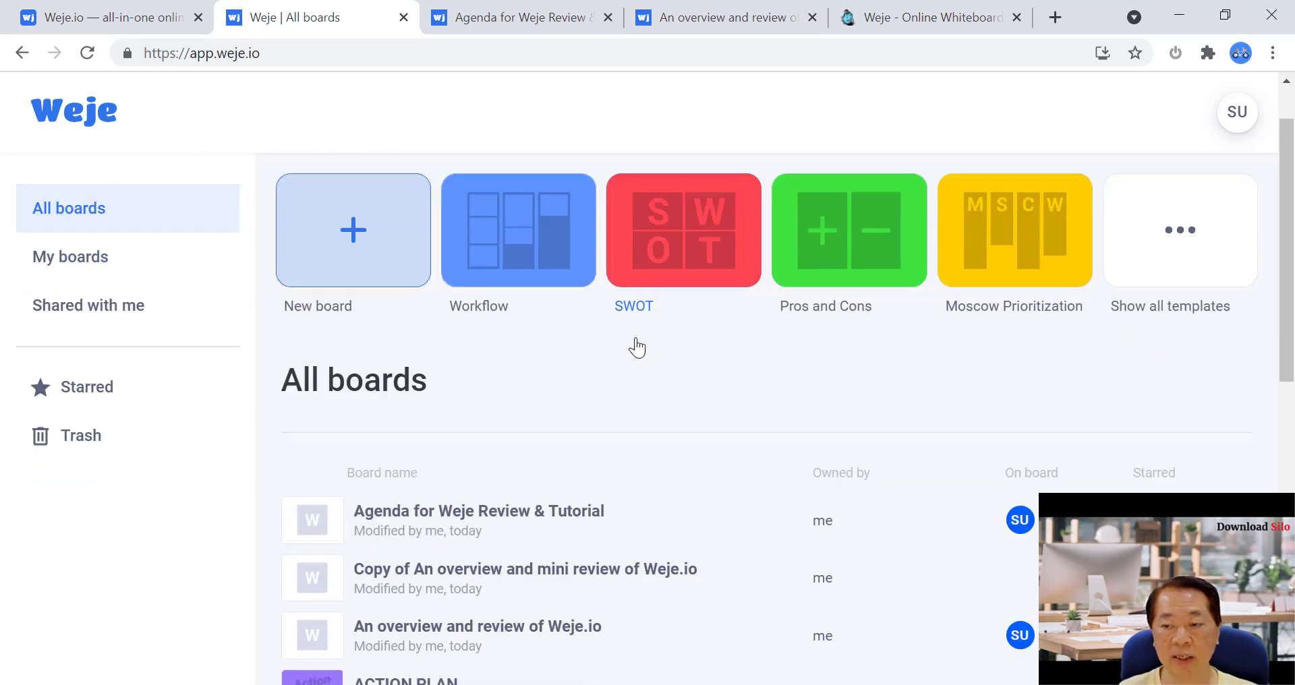
scroll(648, 364, "up", 6)
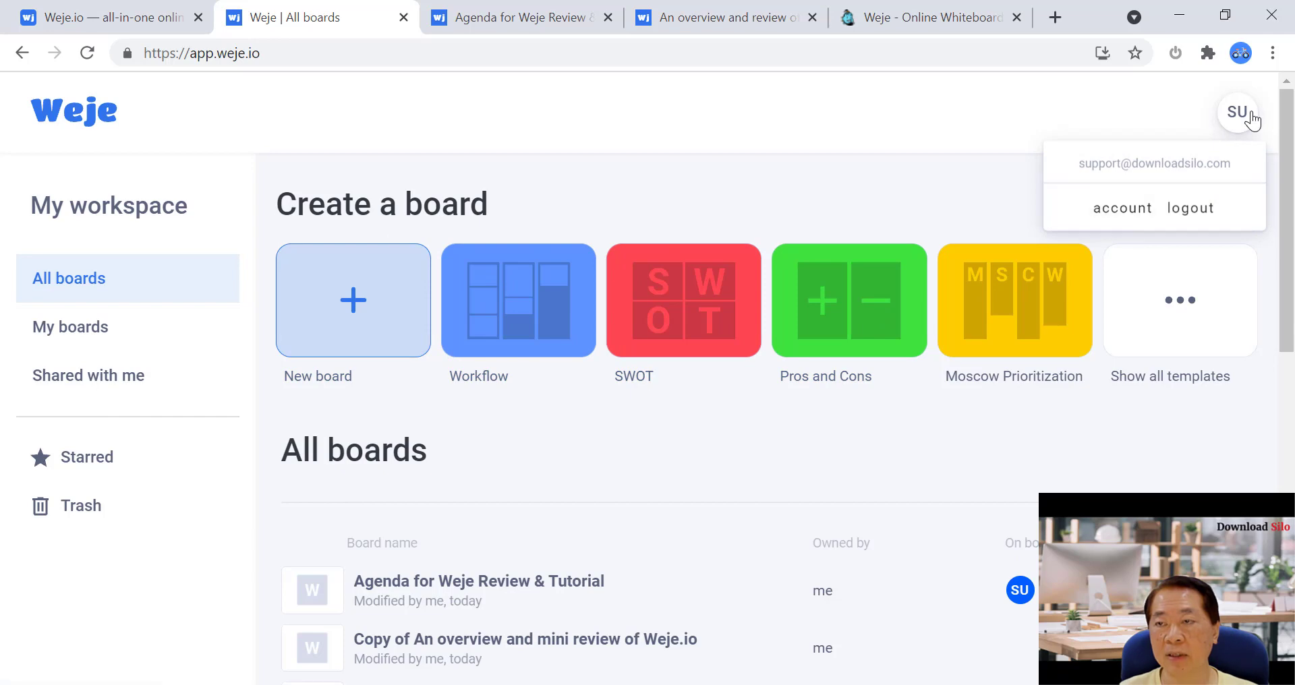
Open the account page and review the profile fields, current plan, coupon entry and lifetime deal plans
left_click(1123, 208)
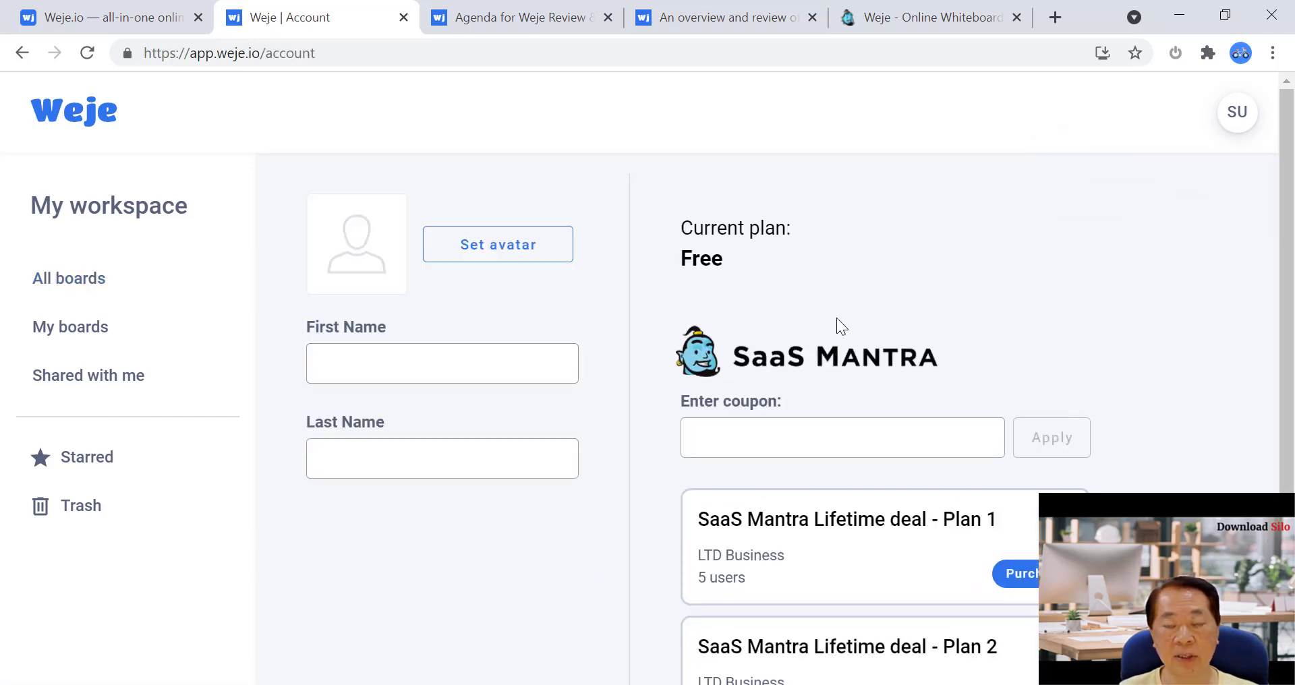
scroll(607, 381, "down", 3)
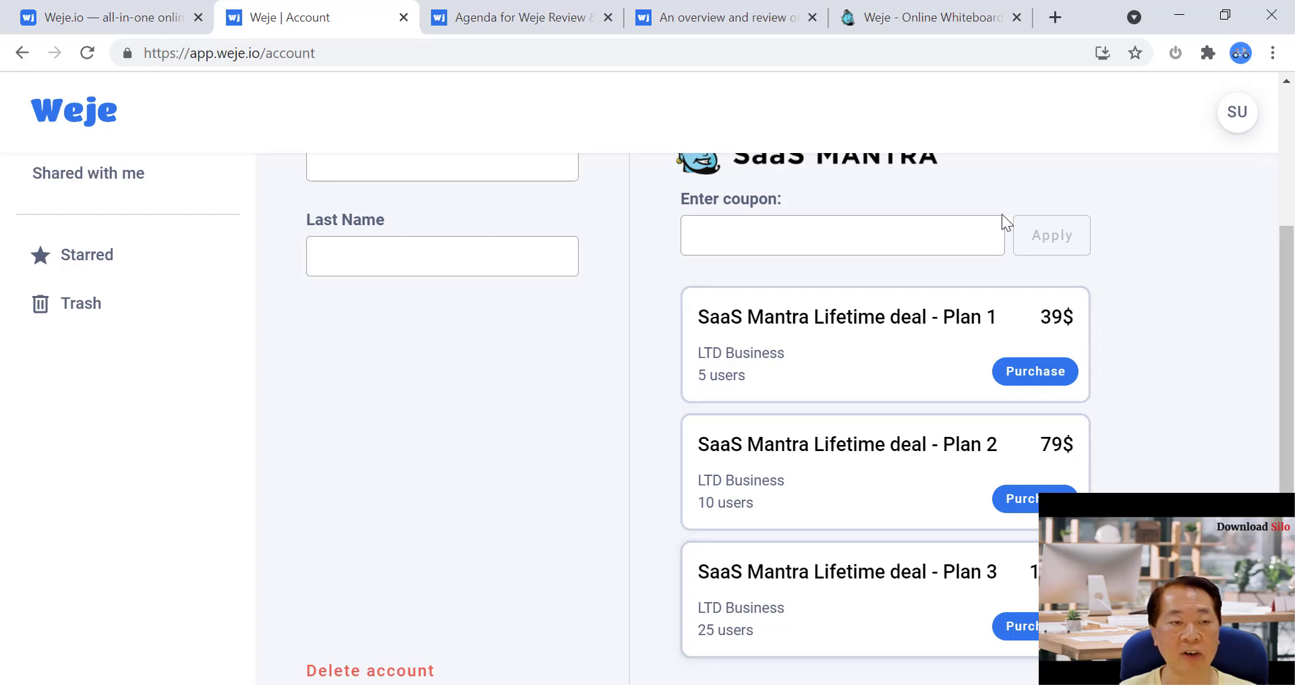
scroll(933, 361, "up", 3)
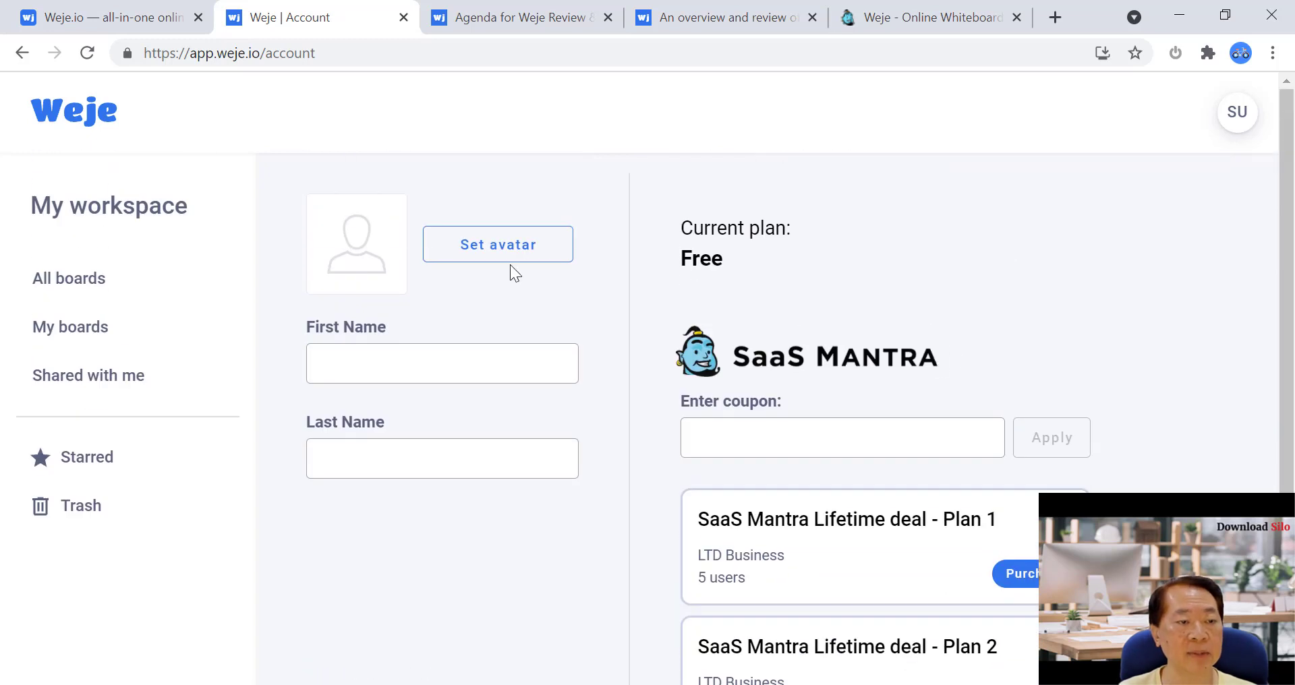
Return to the All boards page and view the complete set of board templates
left_click(84, 283)
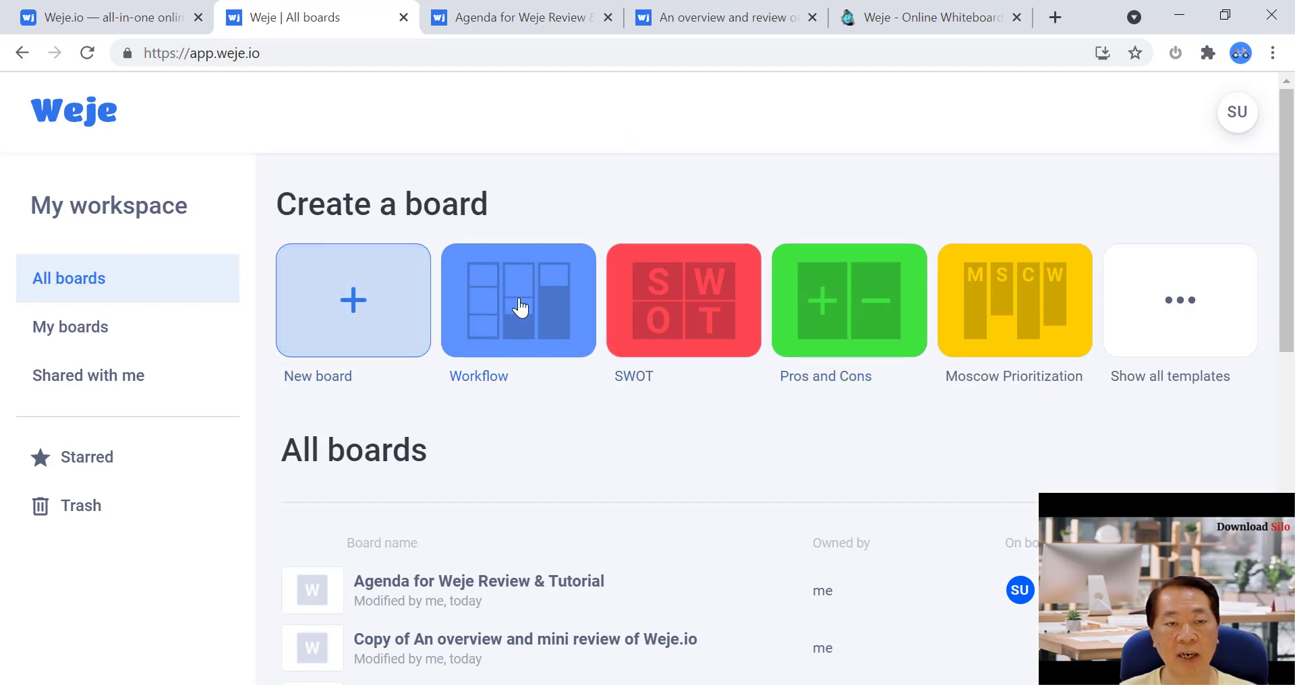
left_click(1161, 382)
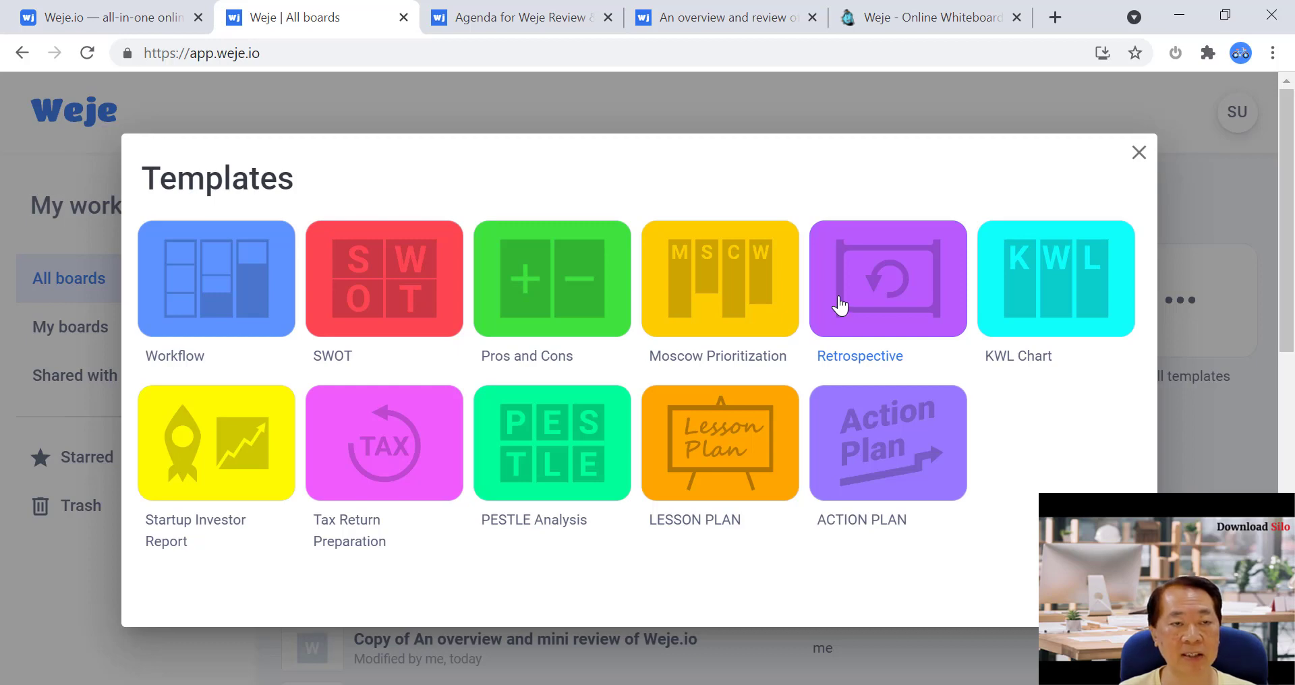
left_click(1139, 154)
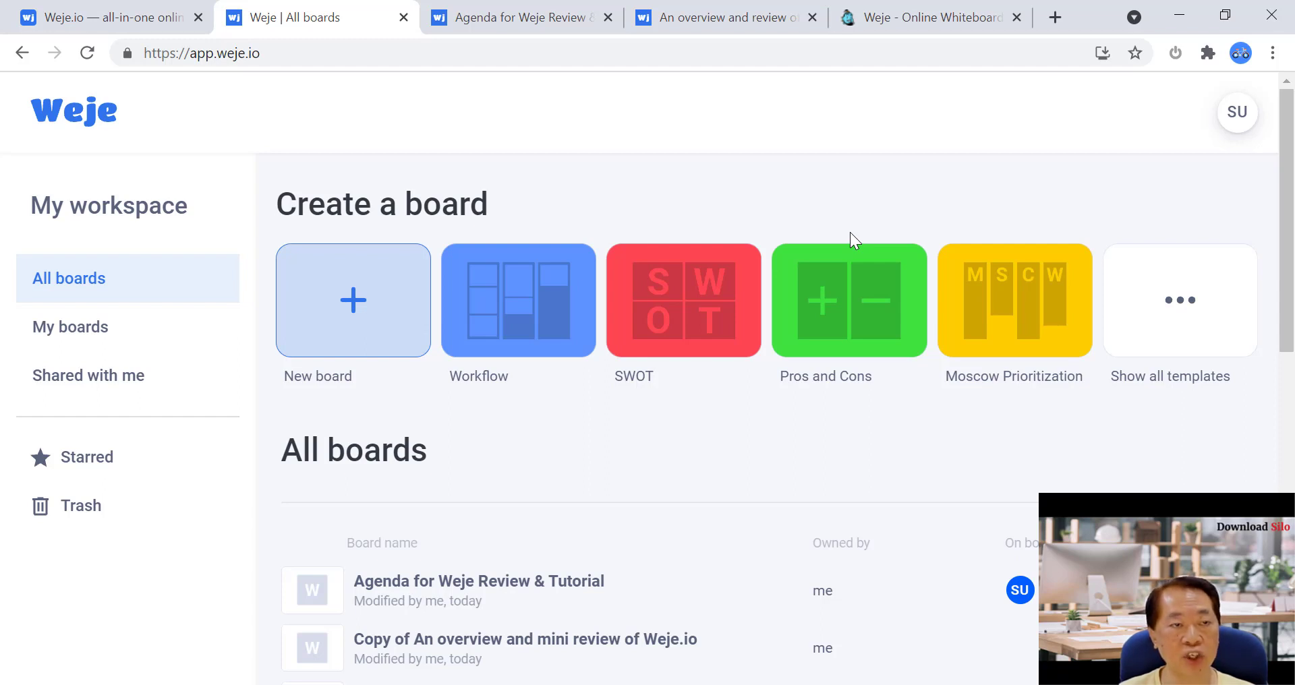
Look at the Weje review agenda board and examine the overview mind map around its "What is Weje?" branch
left_click(507, 21)
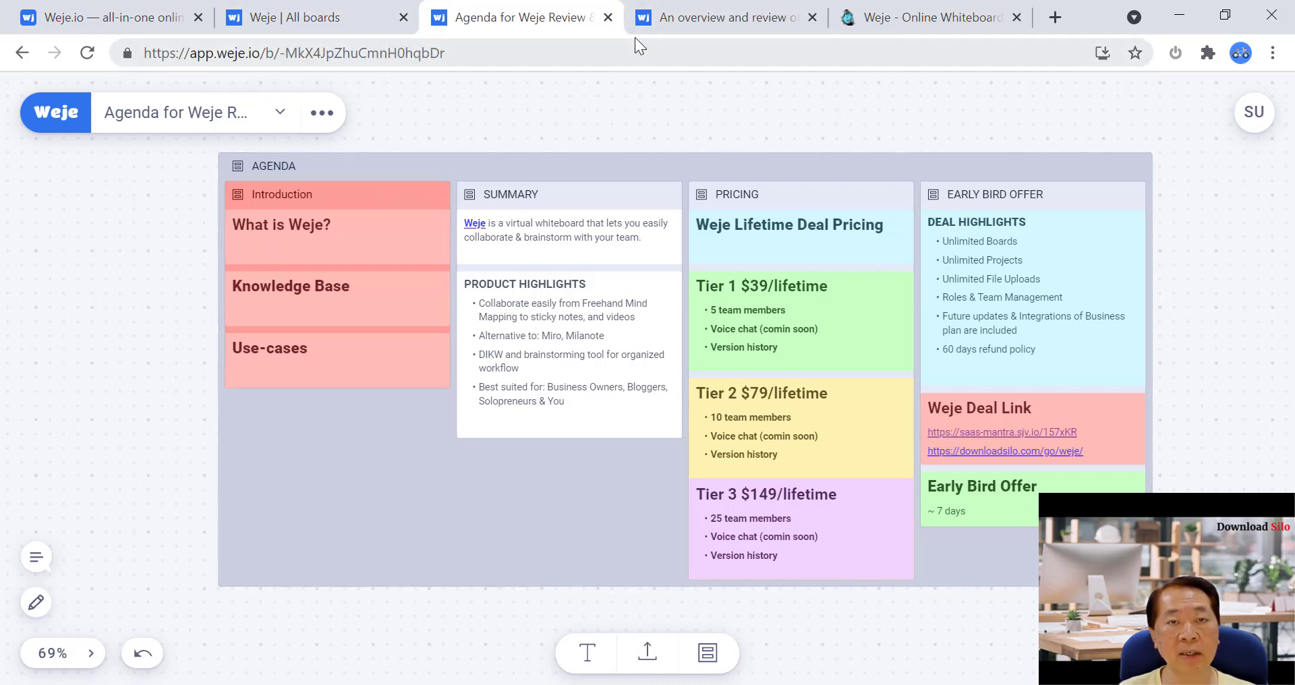
left_click(332, 19)
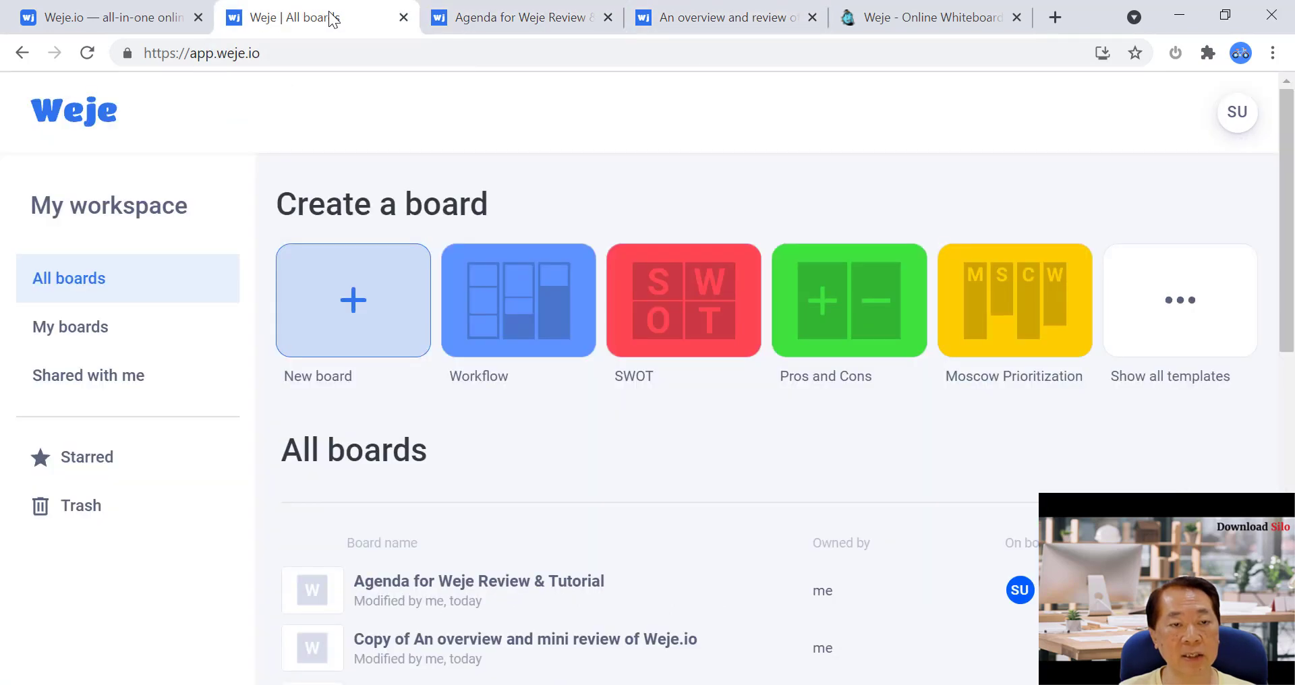
left_click(709, 20)
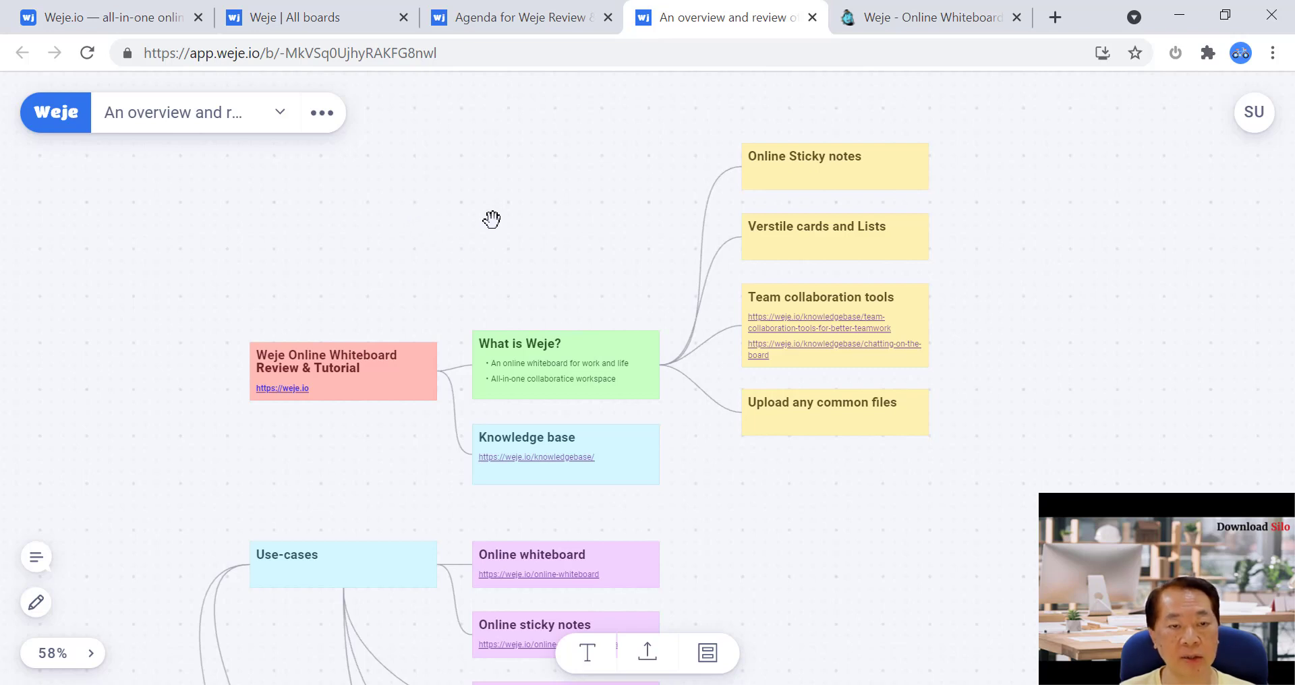
scroll(464, 256, "down", 2)
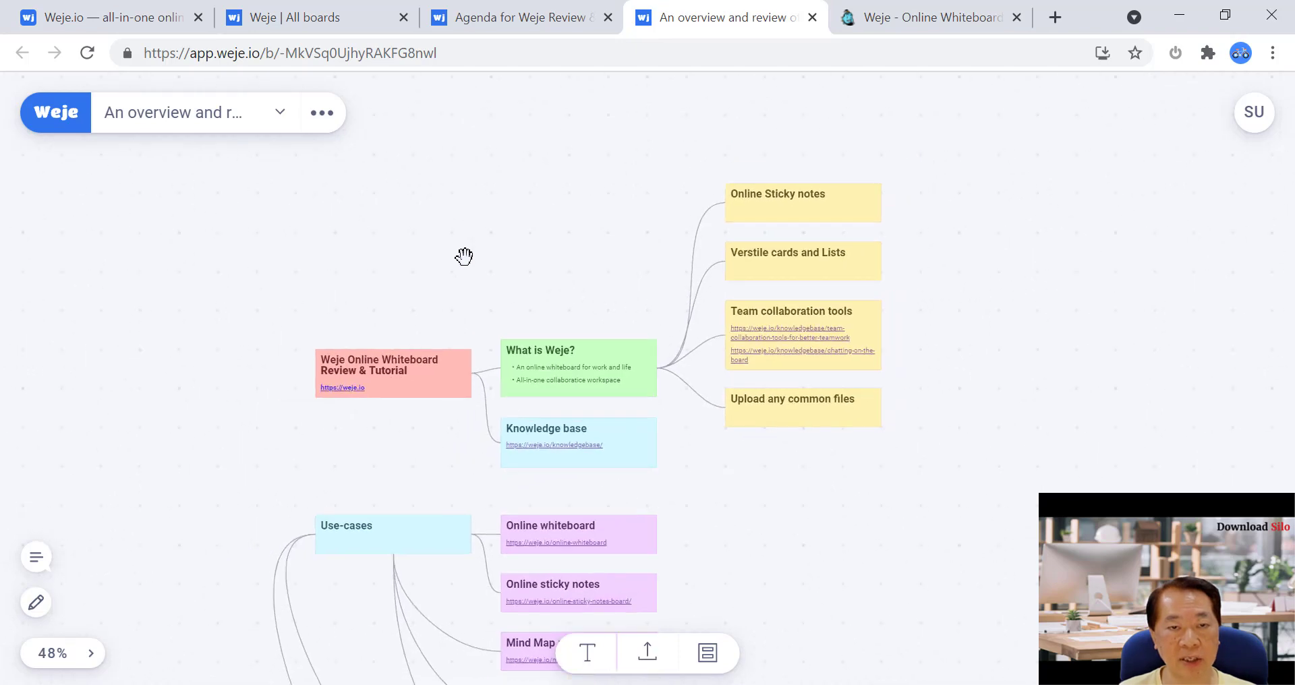
scroll(465, 256, "up", 5)
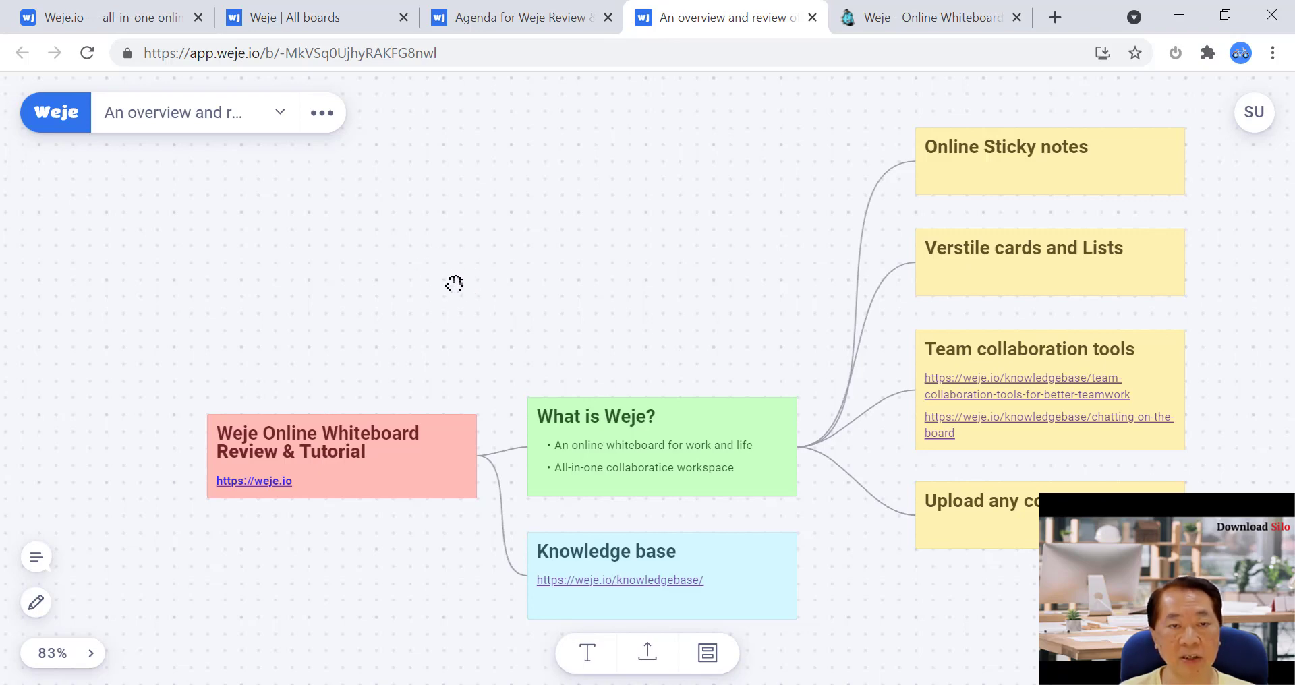
scroll(454, 284, "up", 3)
scroll(454, 283, "down", 5)
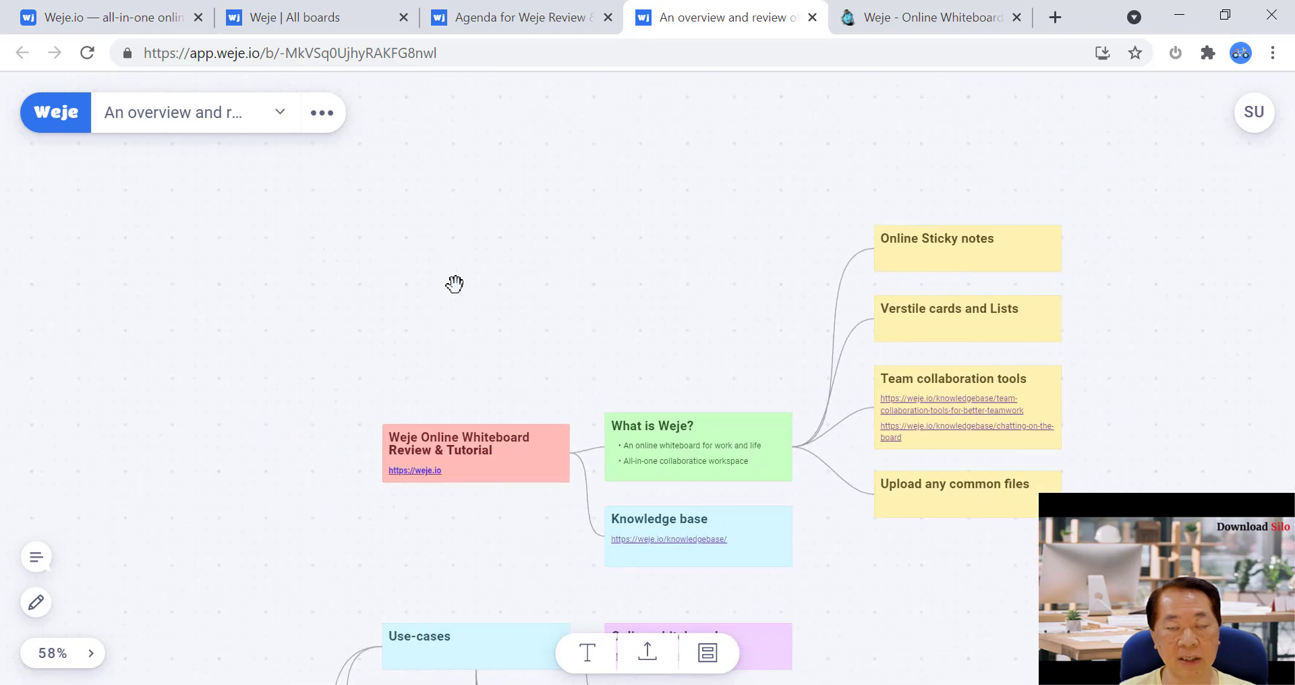
scroll(454, 284, "up", 3)
left_click_drag(422, 295, 194, 216)
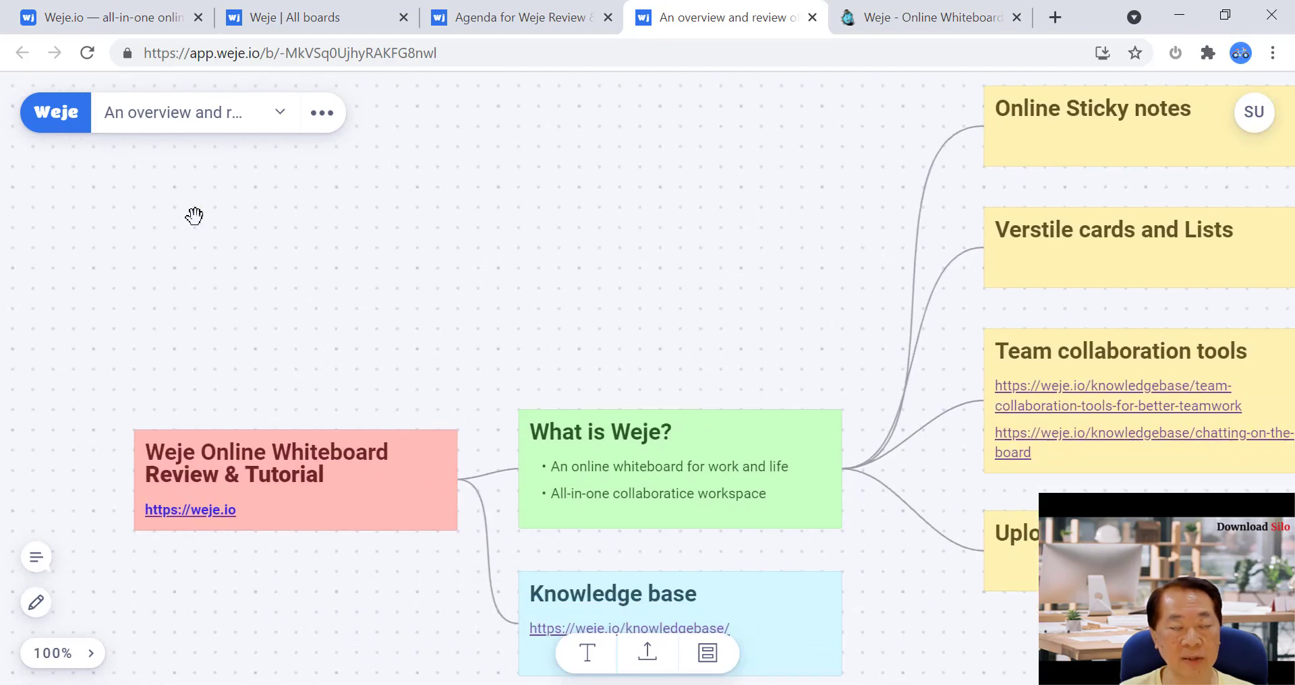
left_click_drag(468, 261, 474, 225)
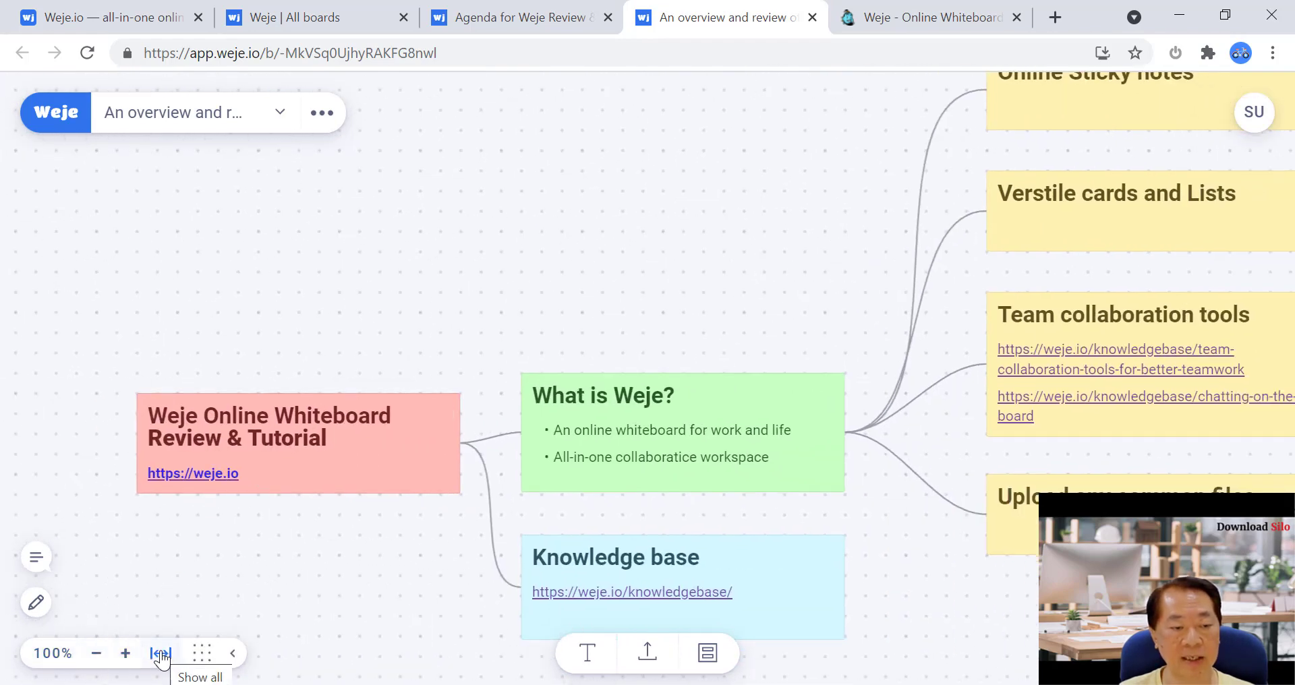
Show the entire overview mind map at once and enlarge the view to 69%
left_click(160, 654)
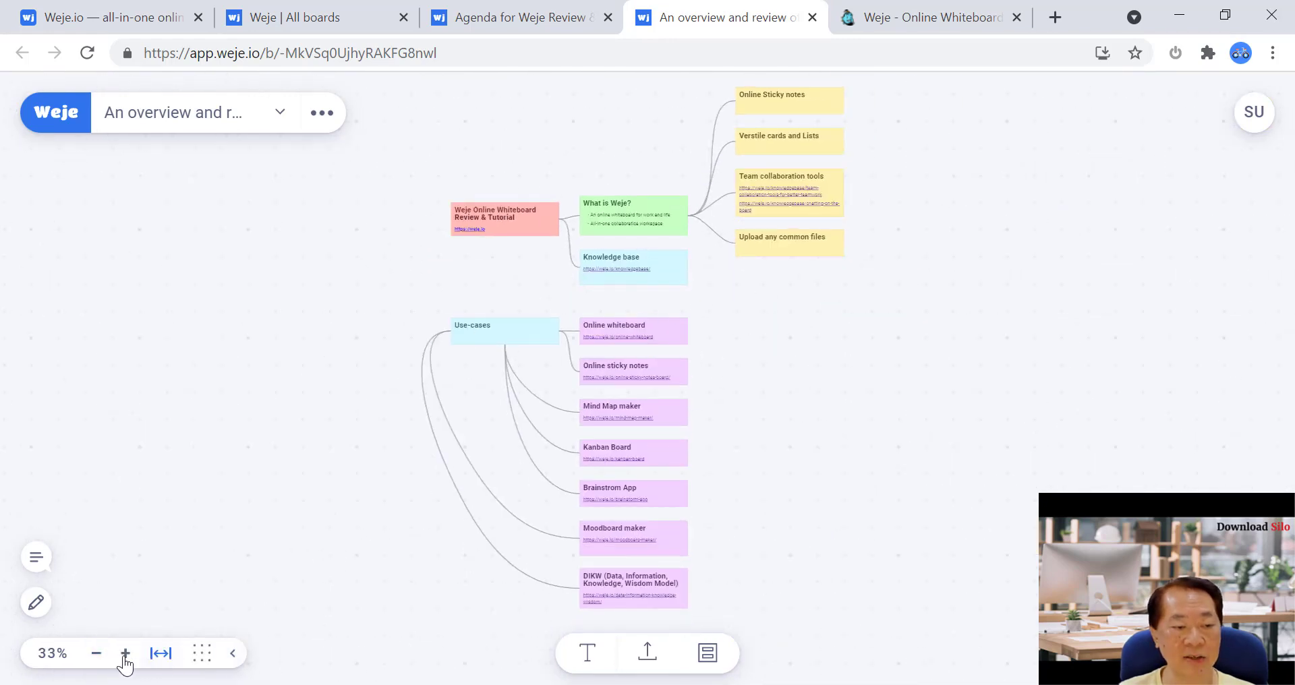
left_click(126, 653)
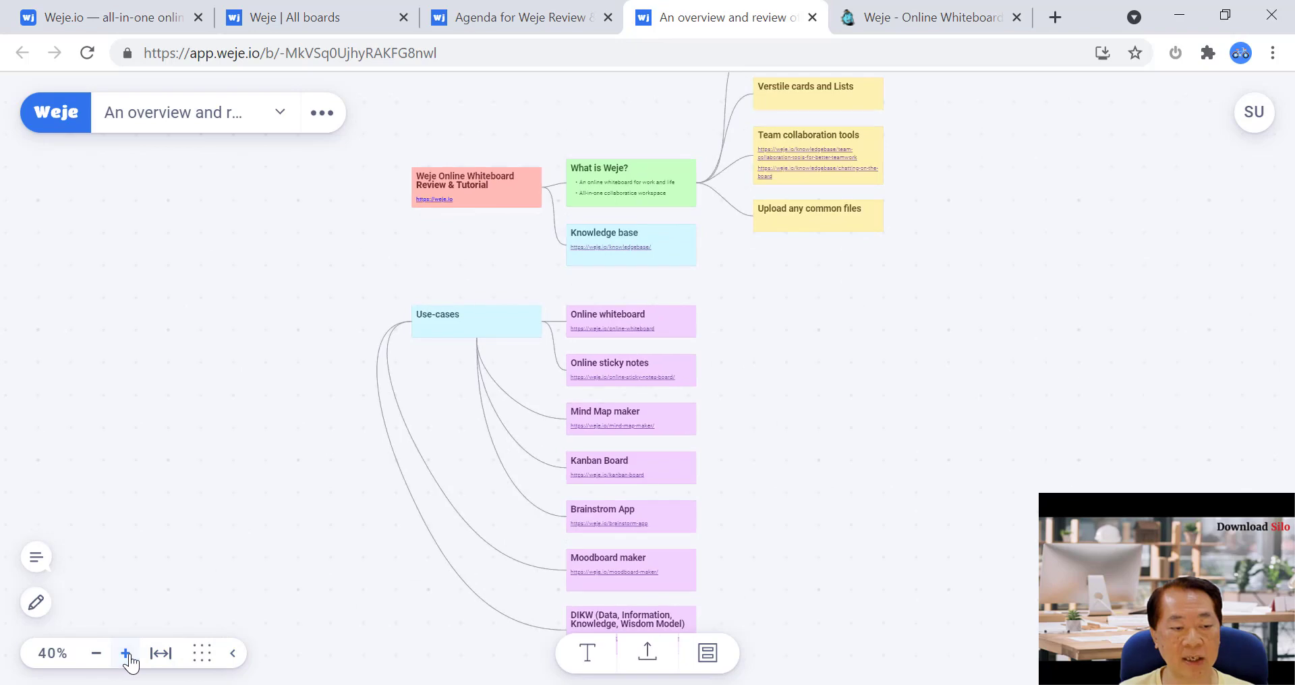
left_click(126, 654)
left_click(130, 657)
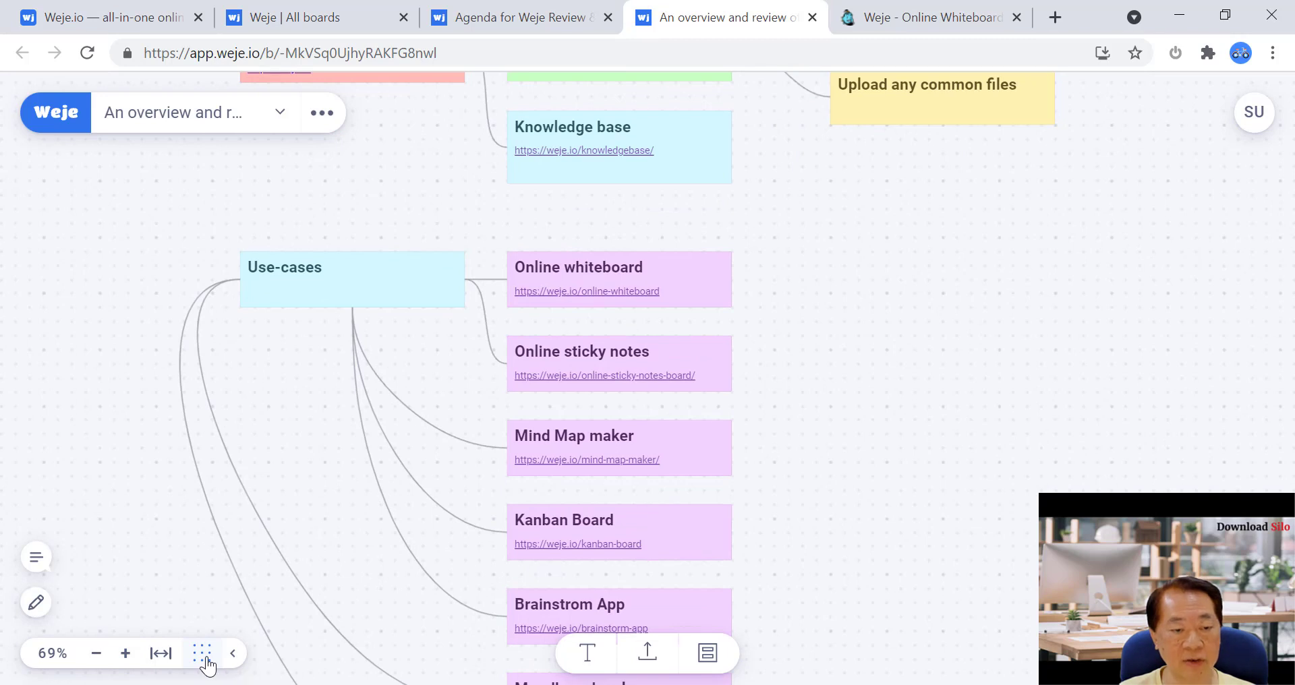
Hide the board's dotted grid and set the background to the square line grid
left_click(206, 660)
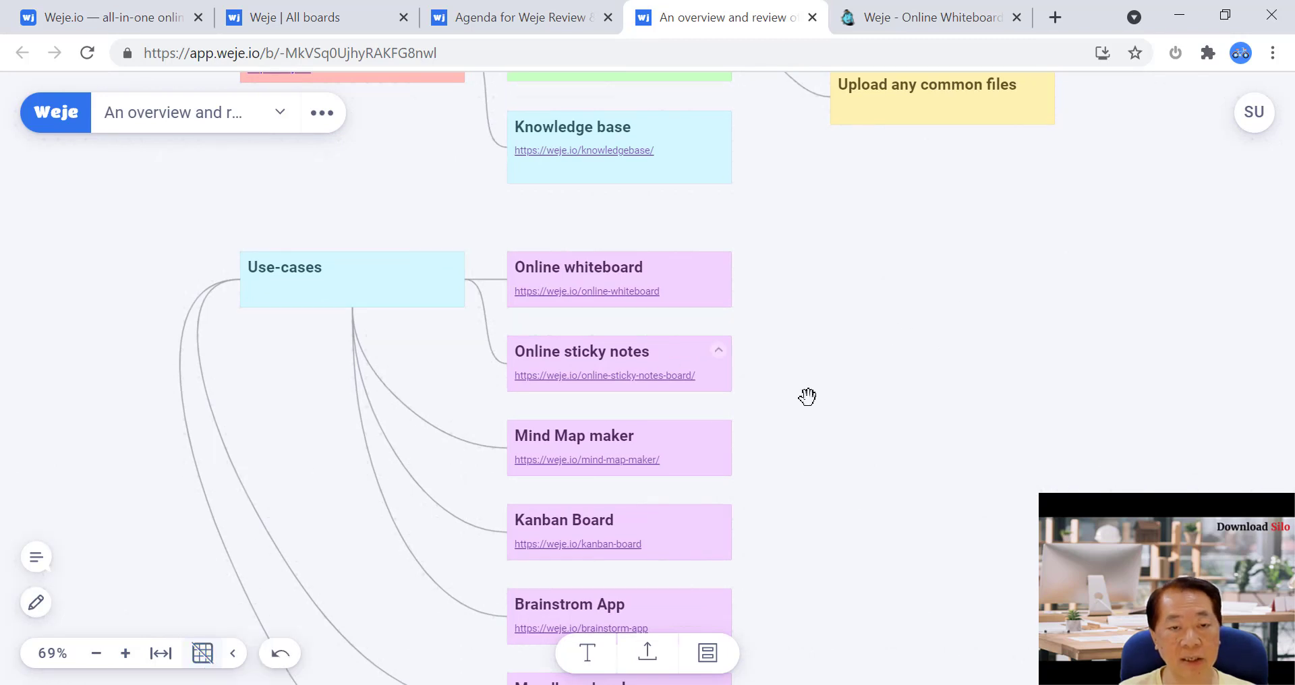
left_click(231, 653)
left_click(92, 657)
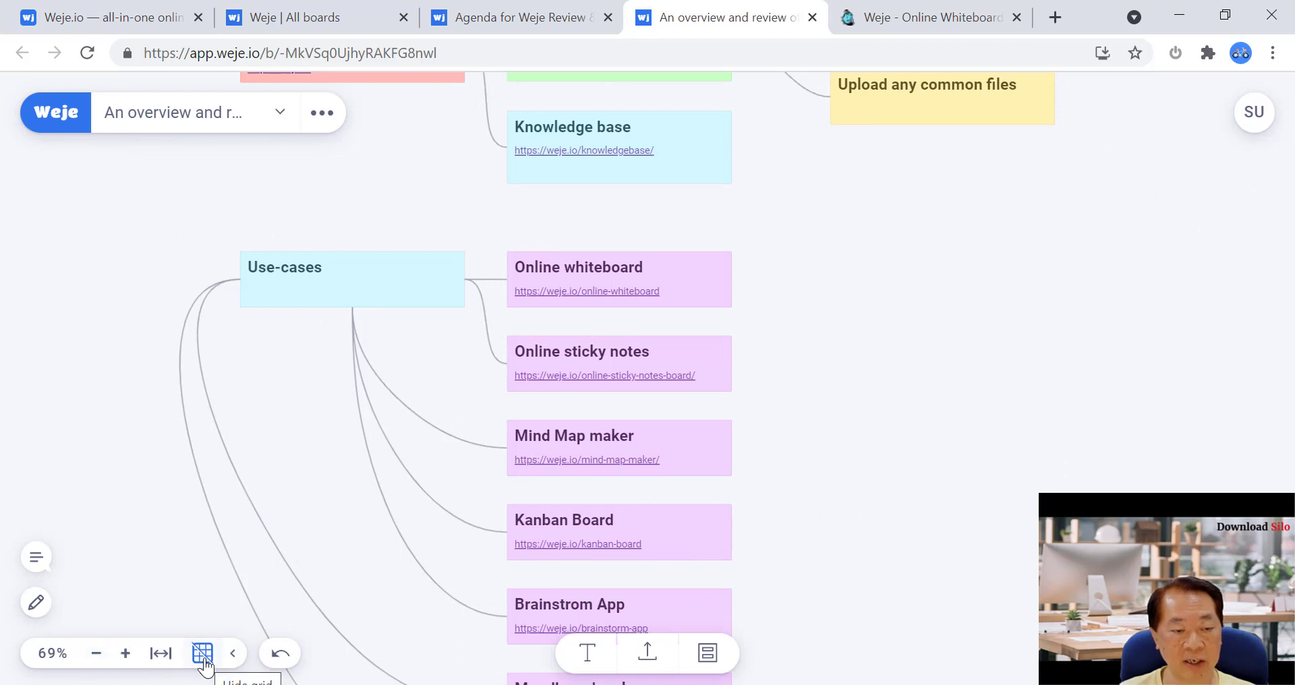
left_click(204, 659)
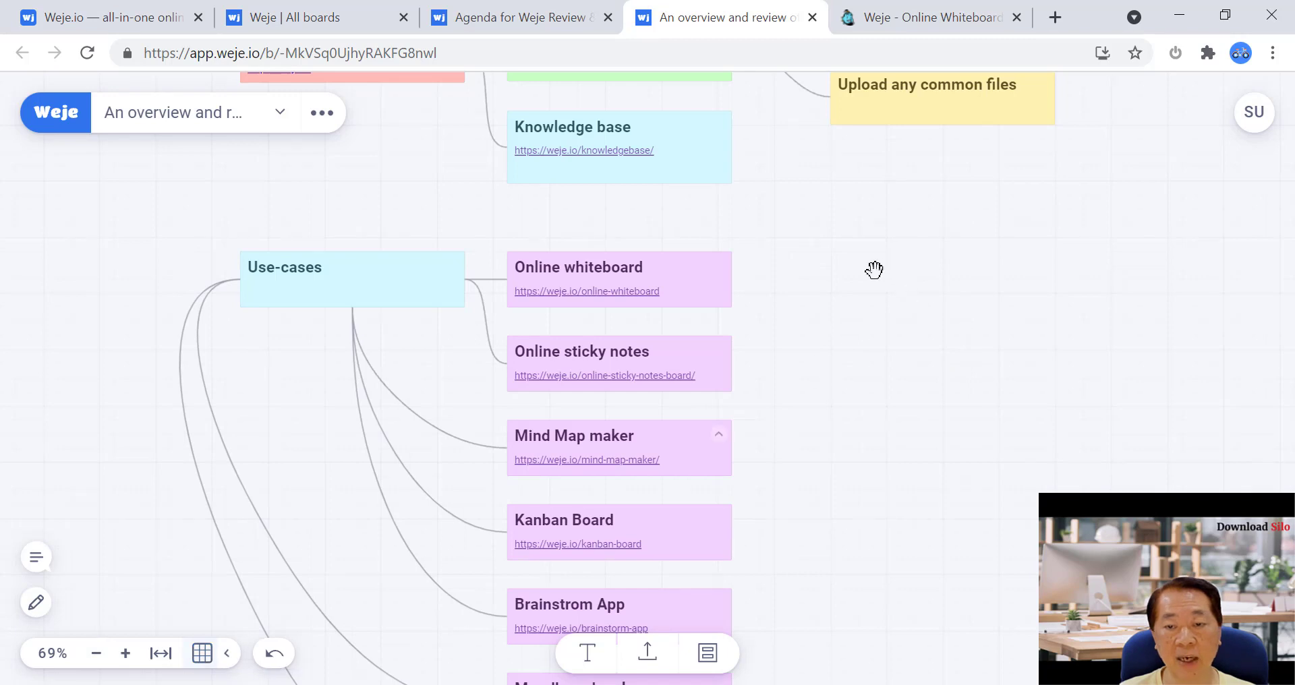
left_click(88, 656)
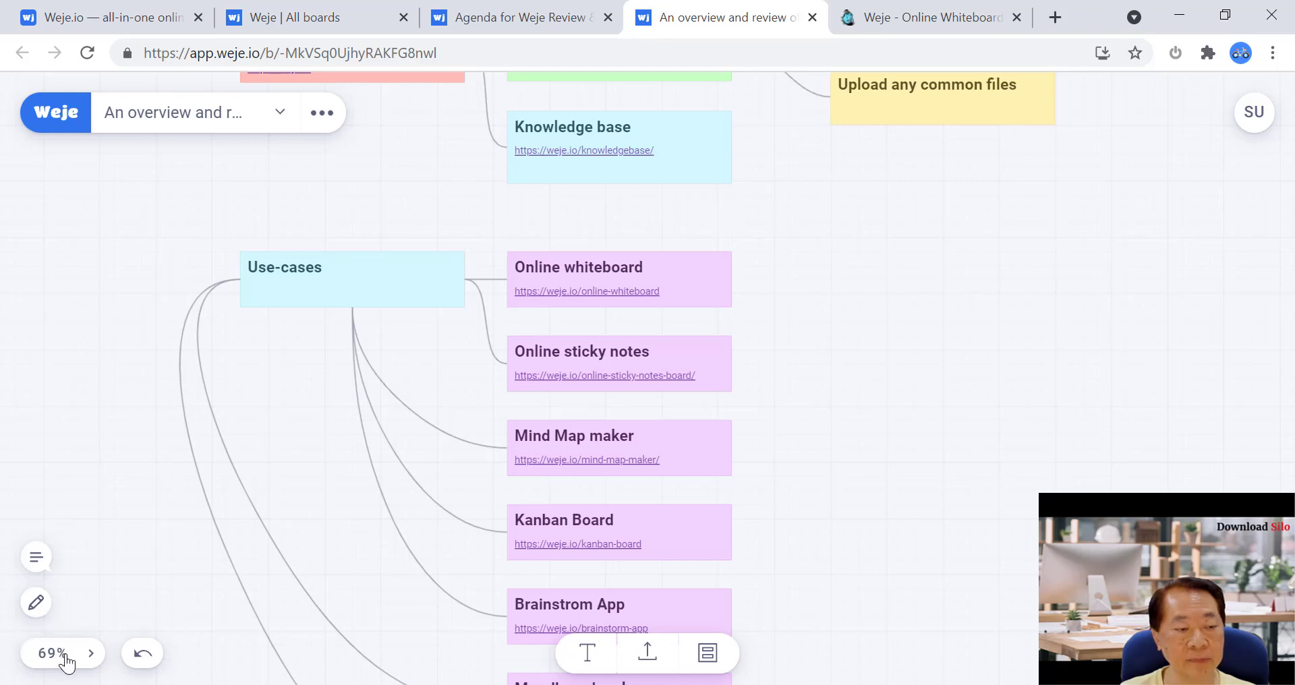
left_click(91, 653)
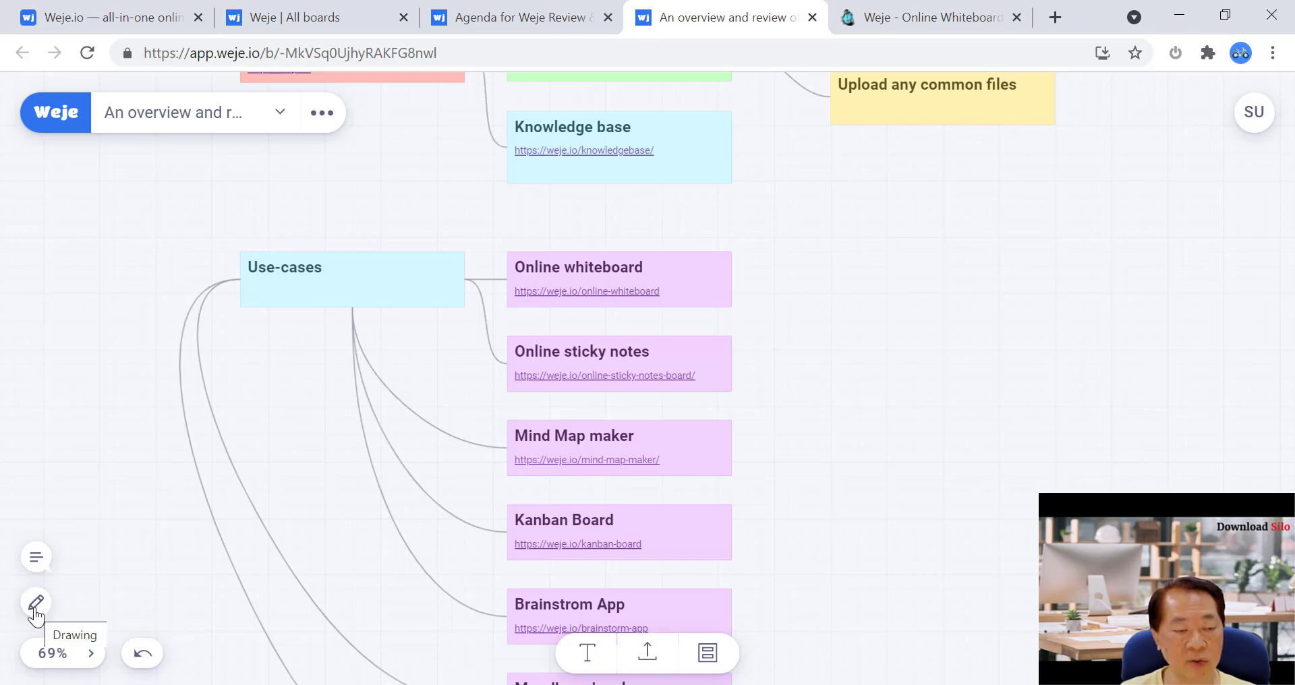
Examine the mind map's use-cases and introduction branches and switch back to the Weje review agenda board
scroll(437, 389, "up", 5)
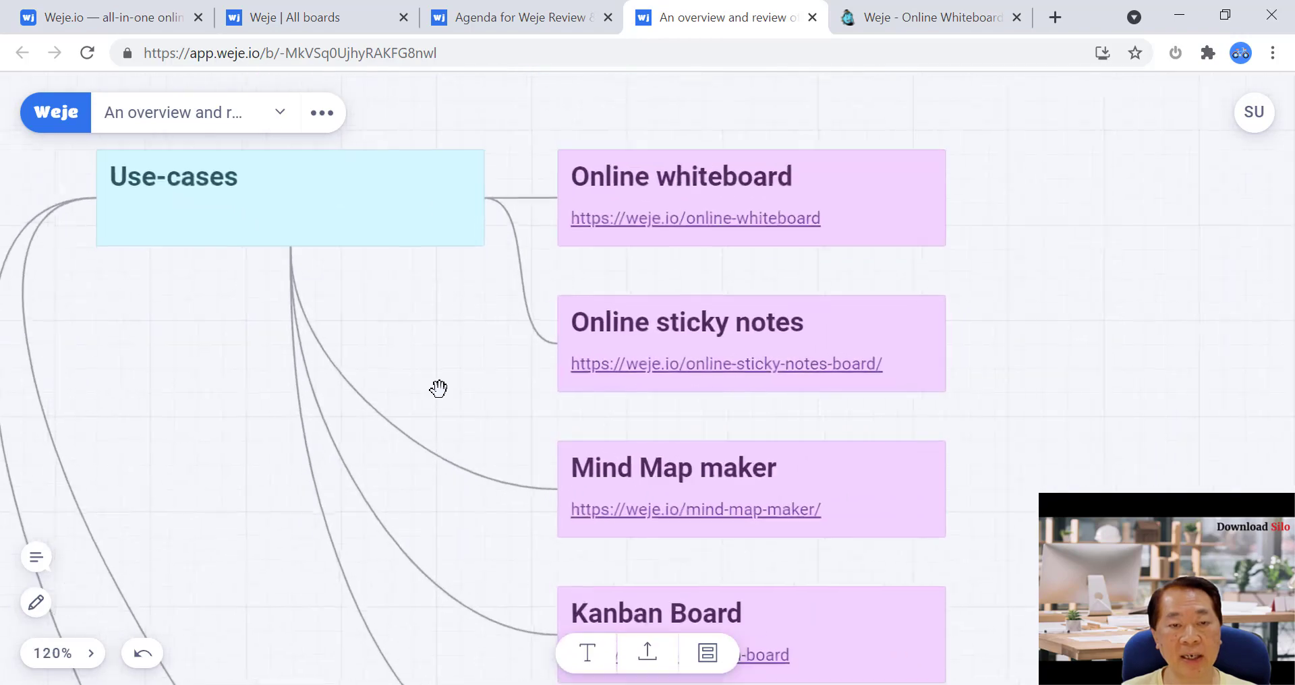
scroll(439, 389, "down", 6)
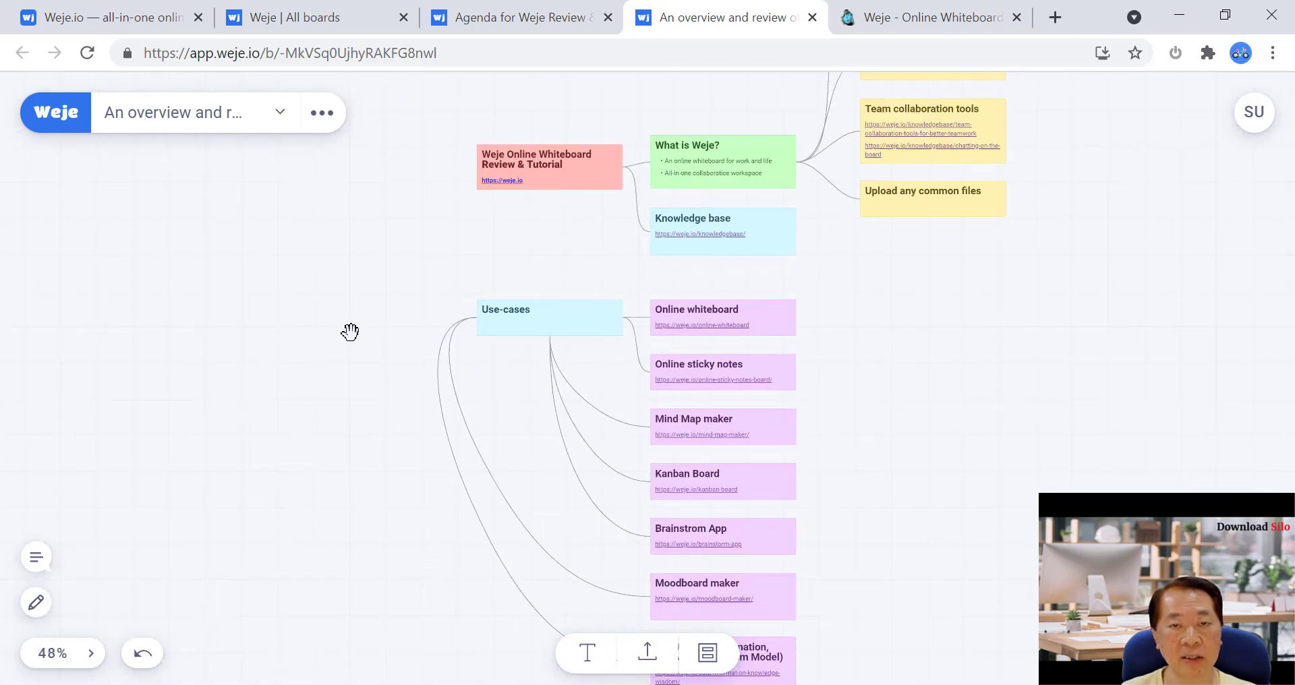
scroll(503, 269, "up", 2)
left_click_drag(503, 269, 254, 439)
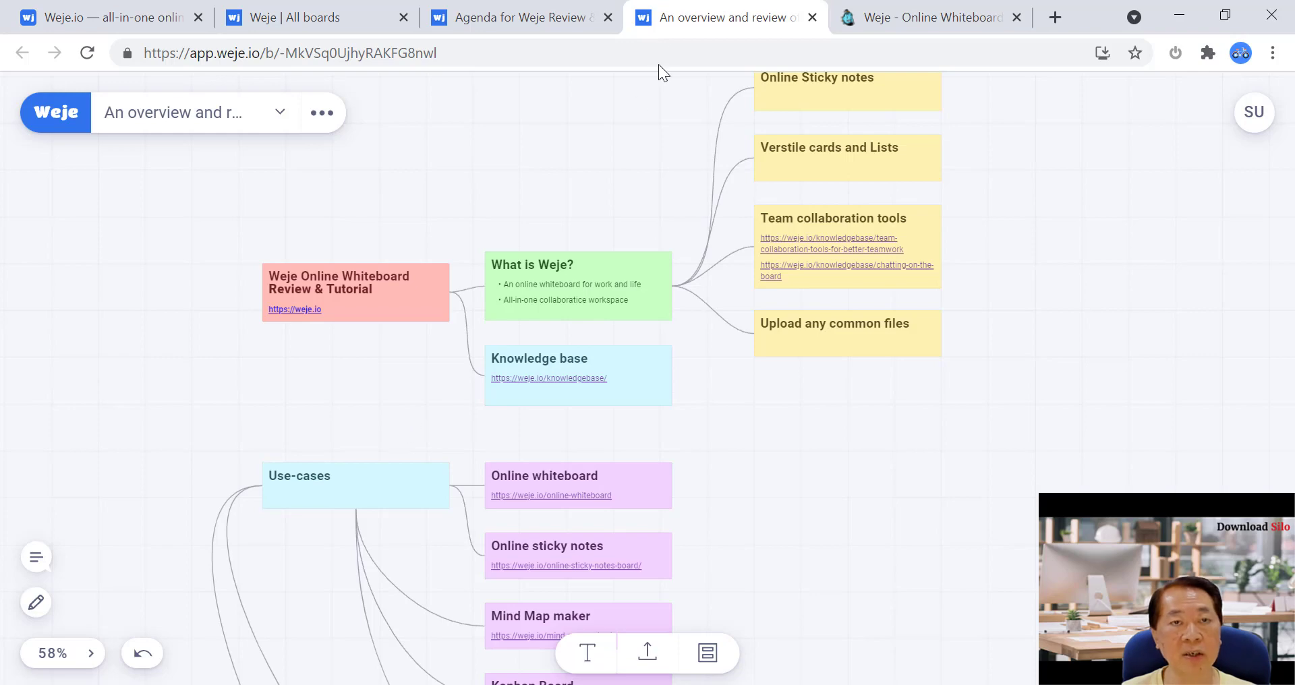
left_click(488, 23)
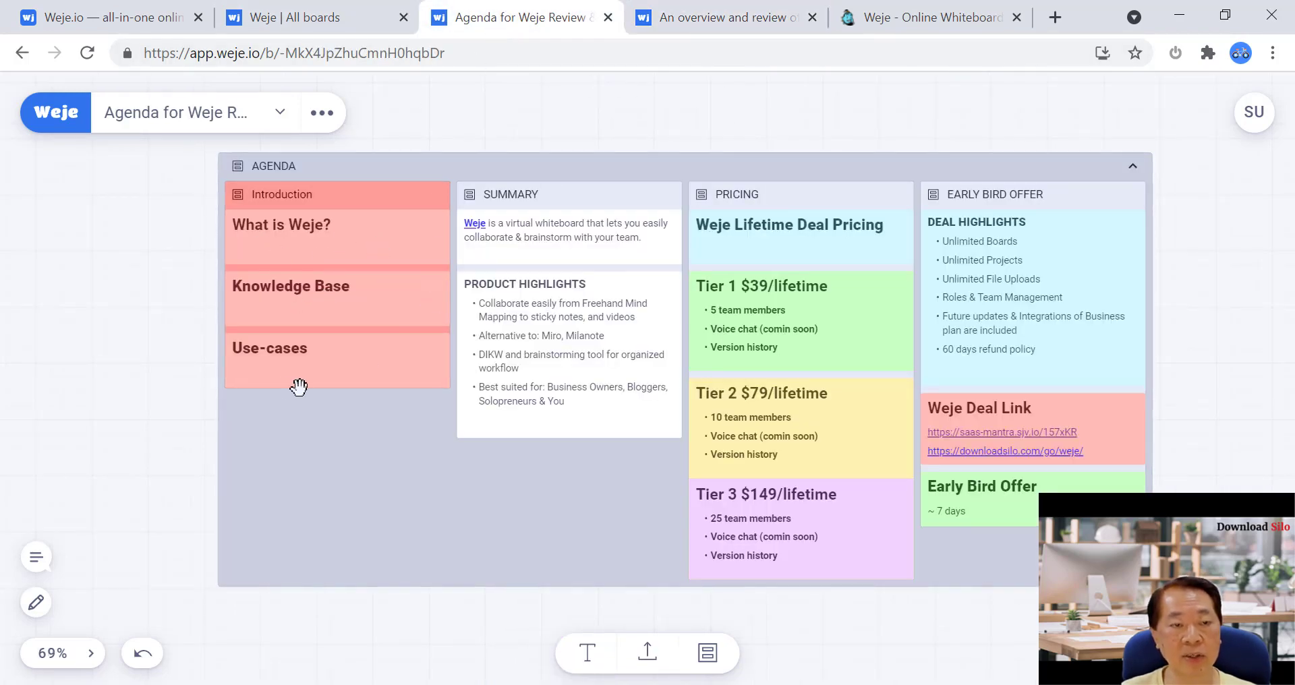
Switch back to the overview mind map and examine its "What is Weje?" branch, from the root card to the four yellow feature cards
left_click(723, 19)
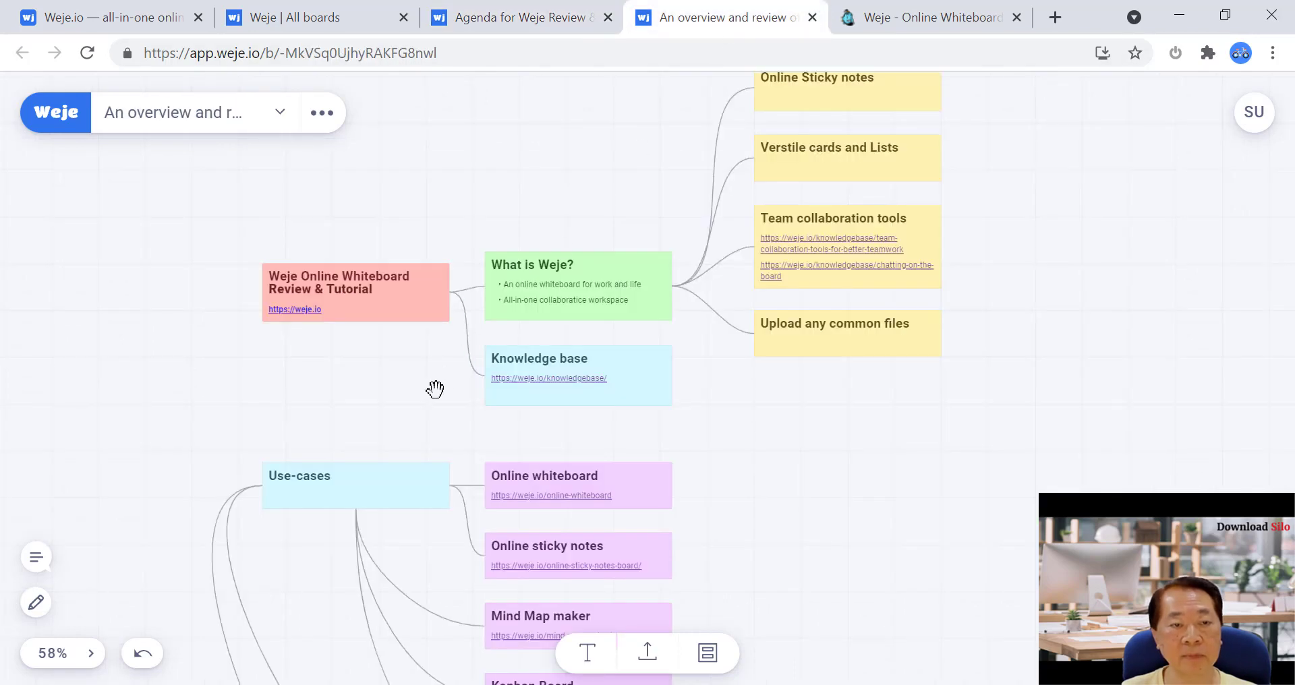
scroll(387, 413, "up", 5)
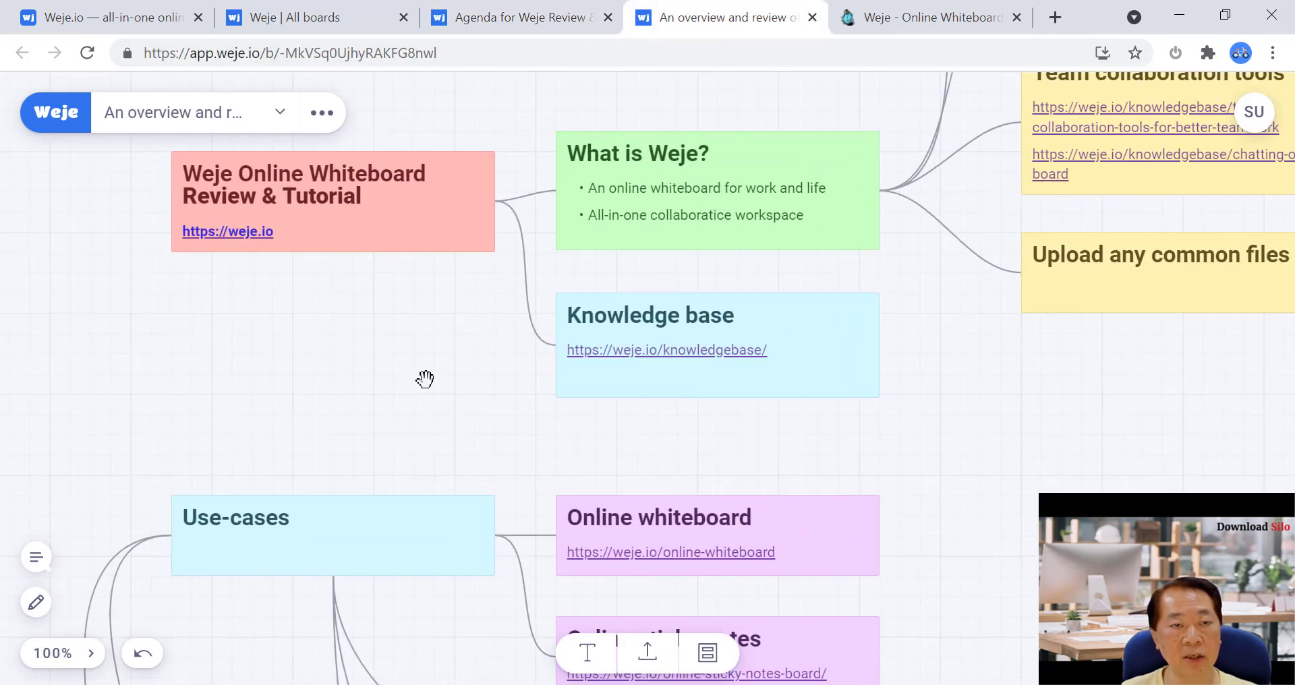
left_click_drag(404, 370, 269, 486)
scroll(439, 454, "down", 5)
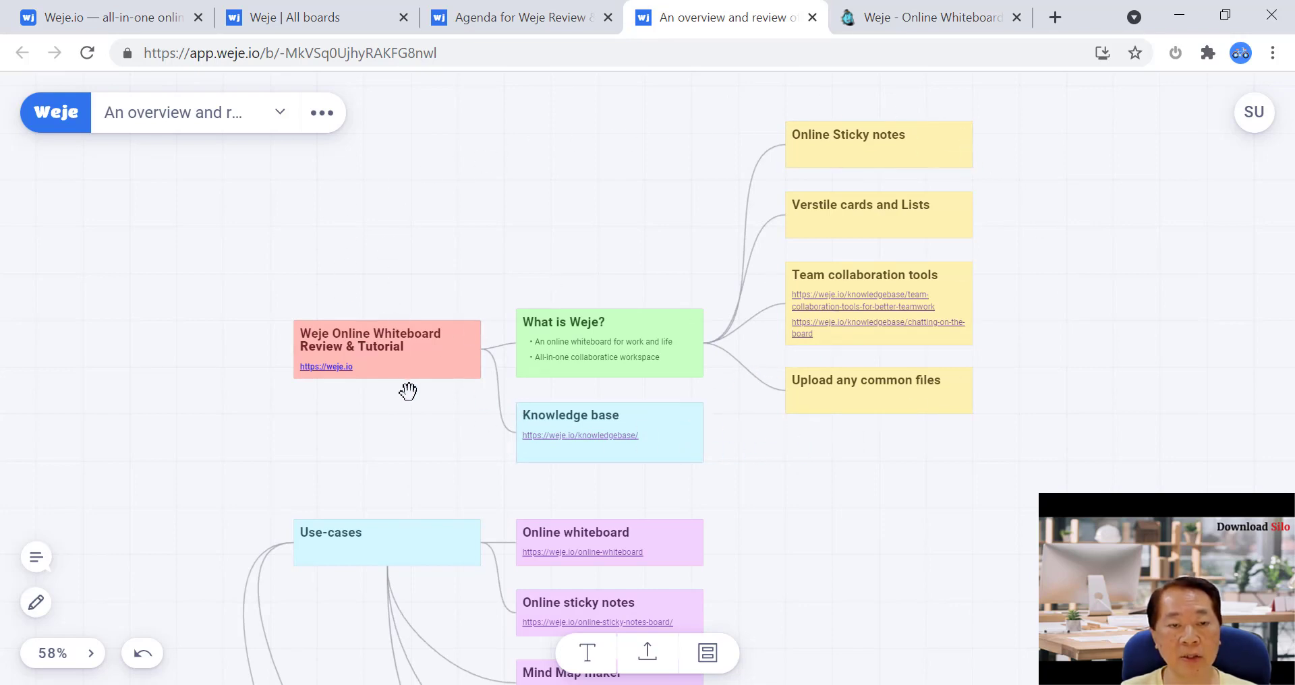
scroll(721, 419, "down", 2)
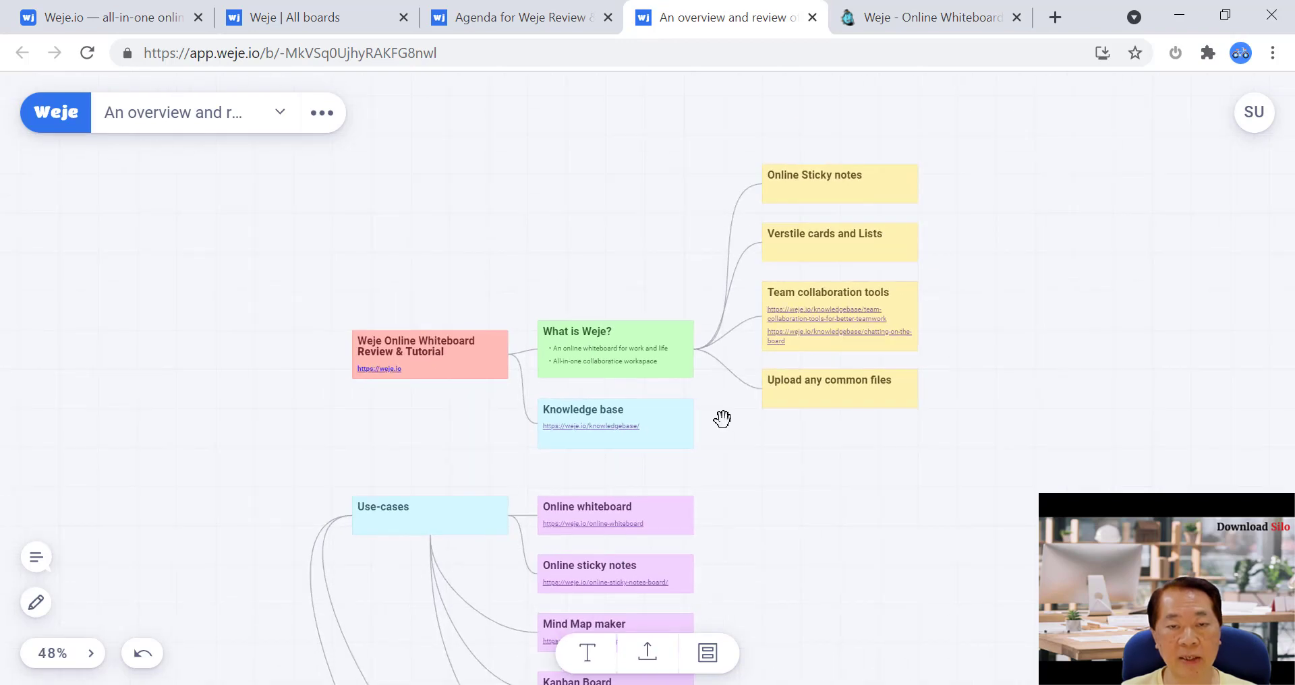
scroll(722, 419, "up", 3)
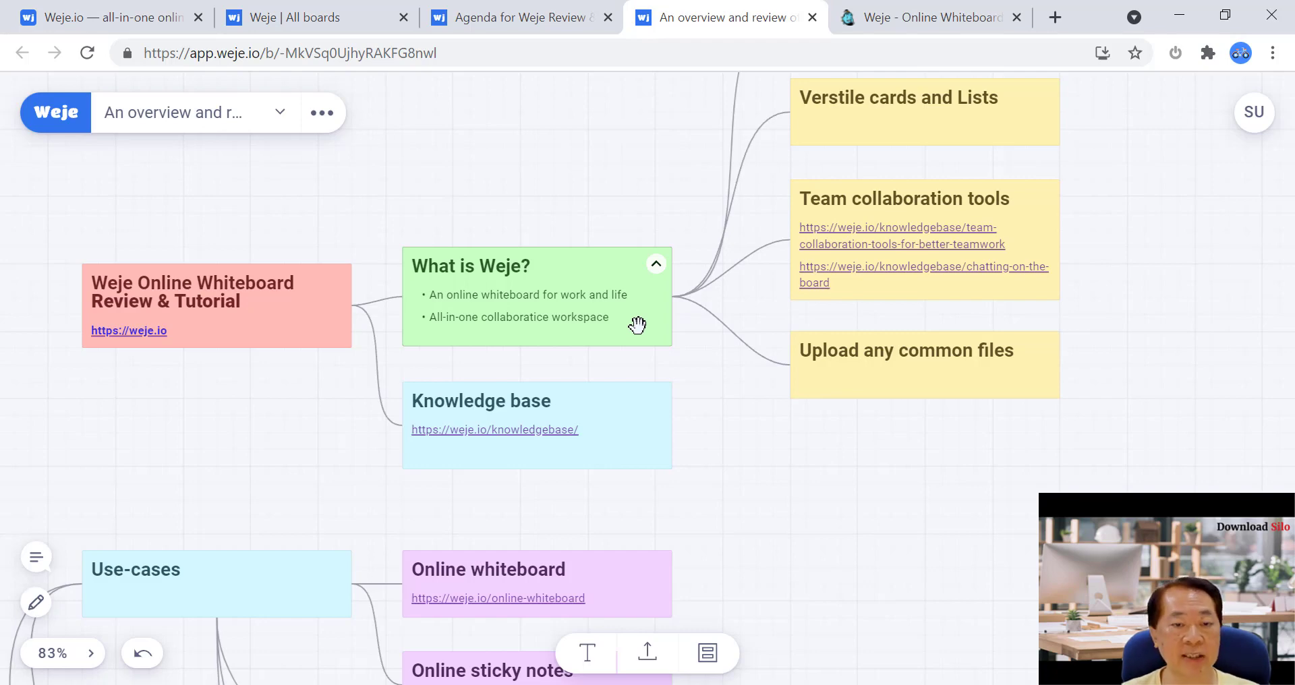
left_click_drag(650, 220, 654, 286)
left_click_drag(559, 347, 364, 353)
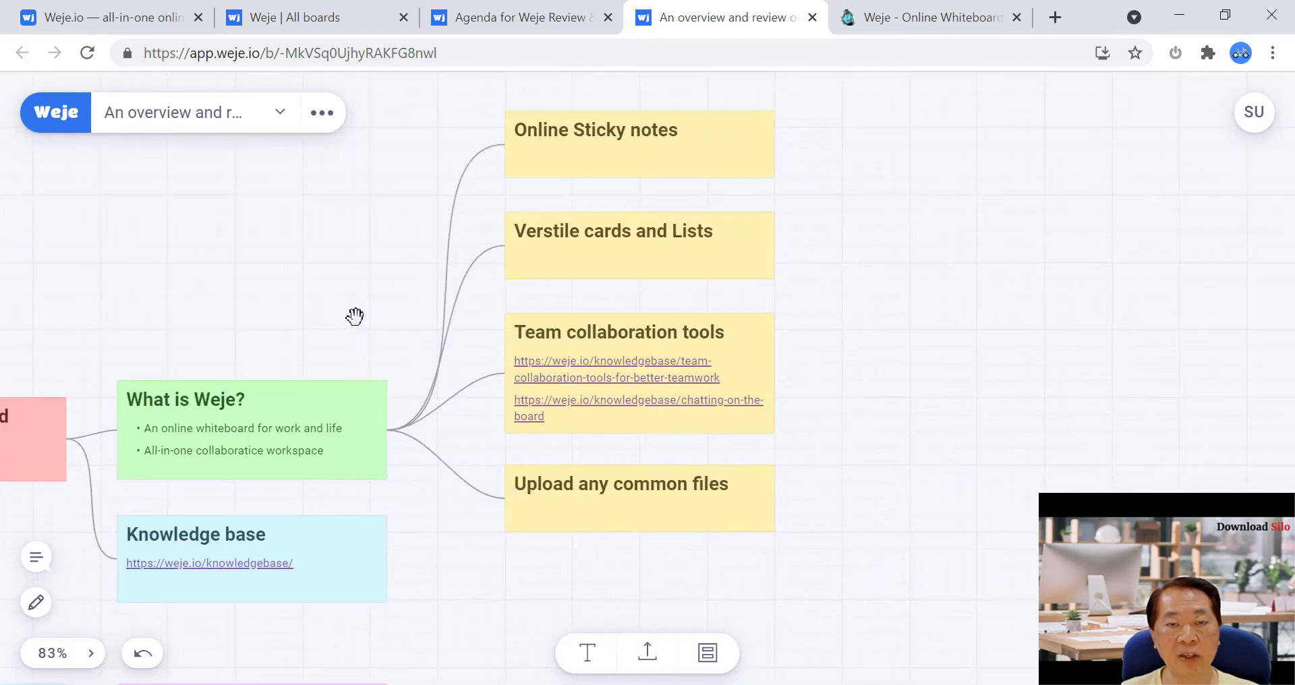
left_click_drag(413, 284, 476, 307)
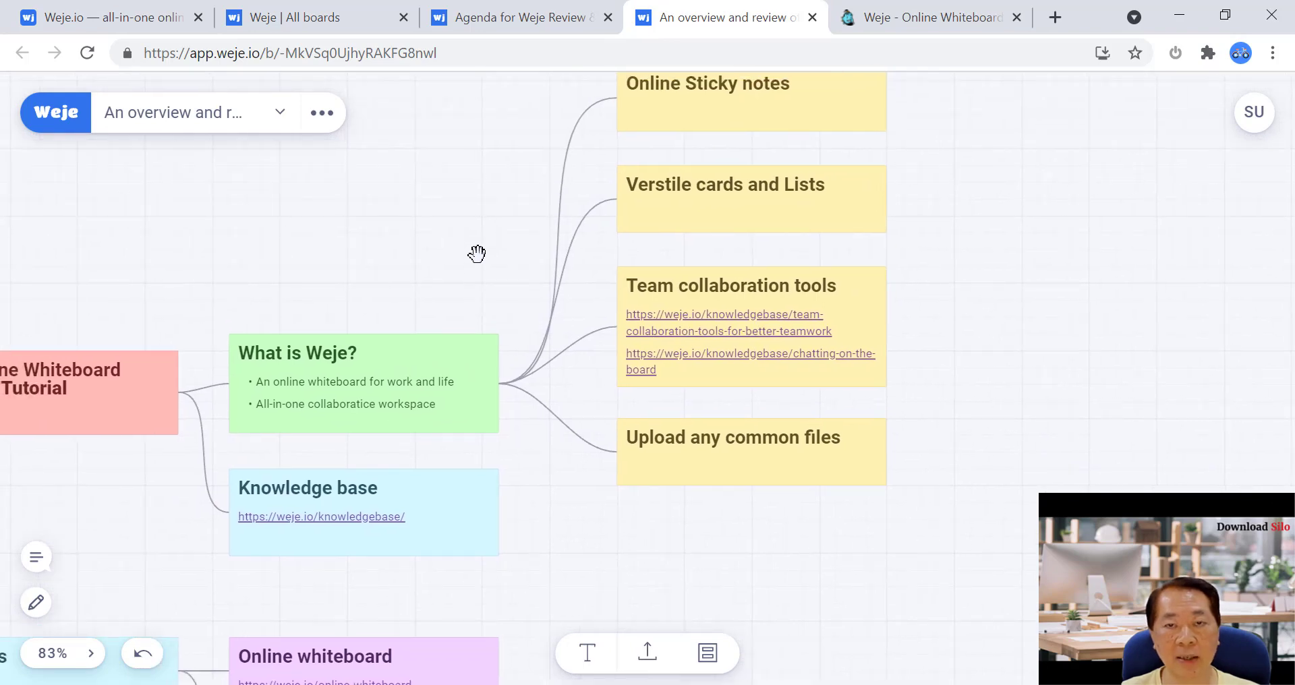
scroll(477, 227, "down", 2)
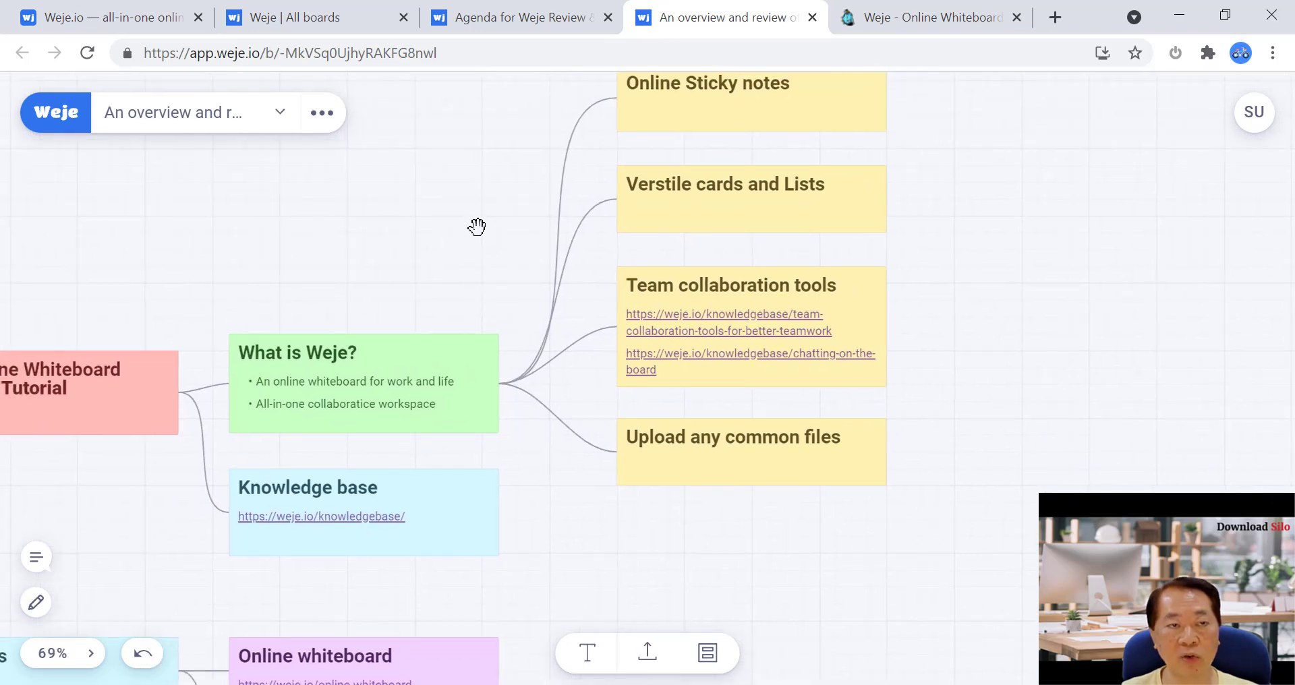
scroll(671, 385, "down", 1)
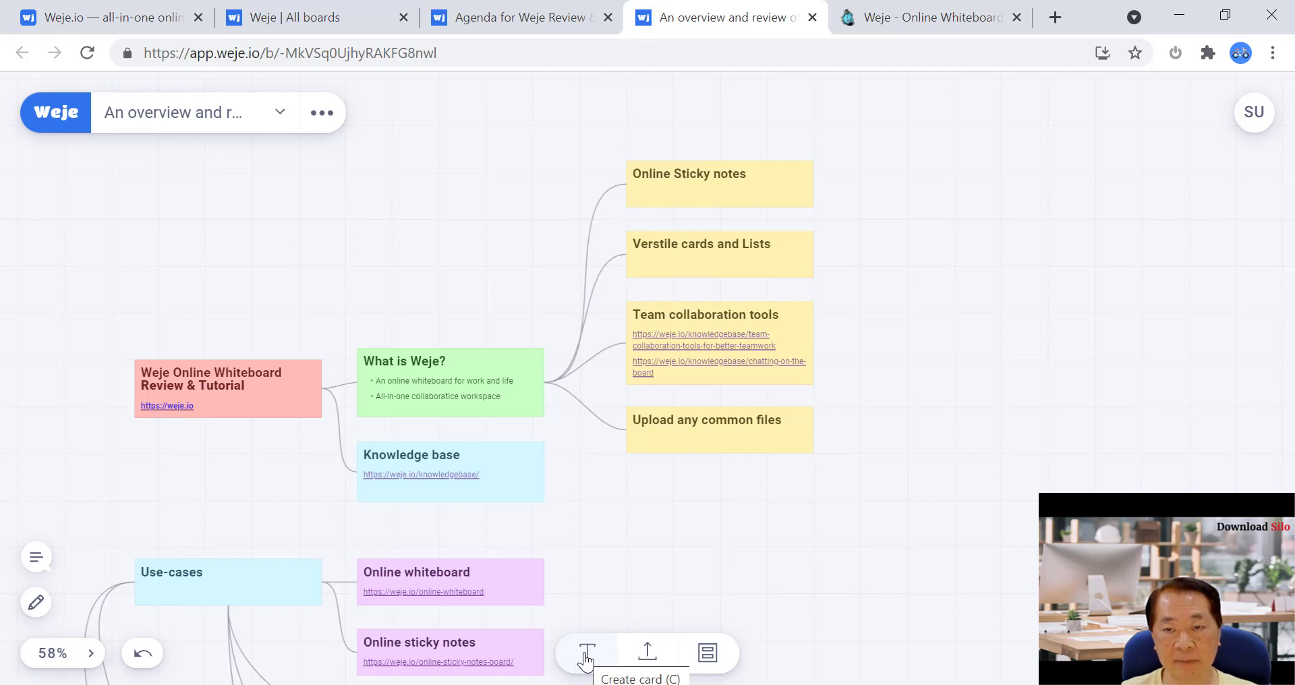
Add two blank cards in the empty area beside the yellow feature cards
left_click_drag(585, 661, 1123, 364)
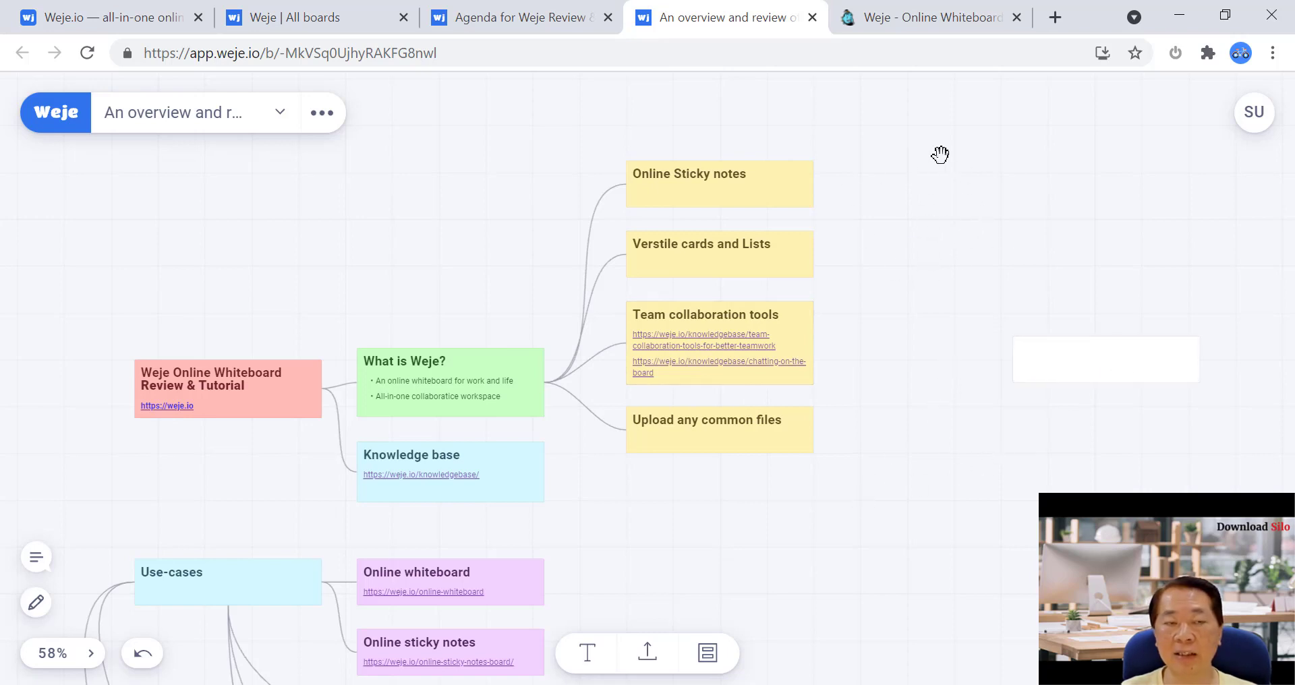
double_click(966, 230)
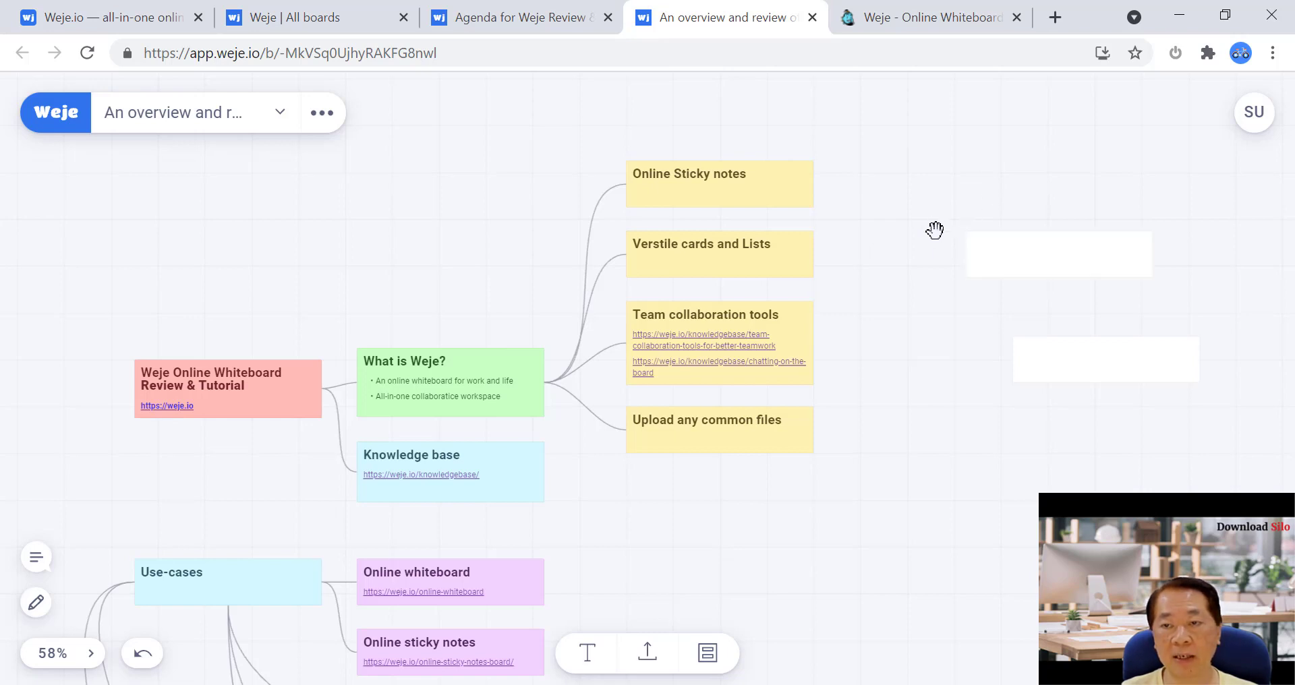
Colour the upper blank card red and title it "Online Demo"
left_click(1038, 258)
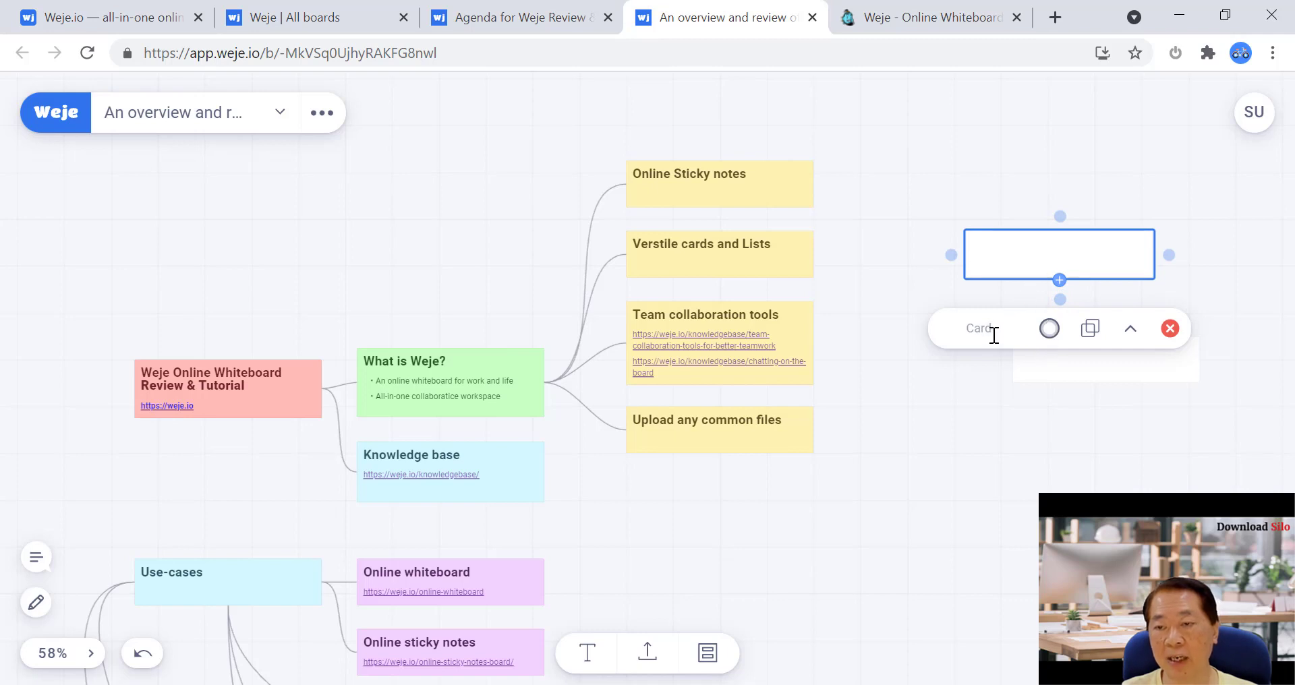
left_click(1049, 331)
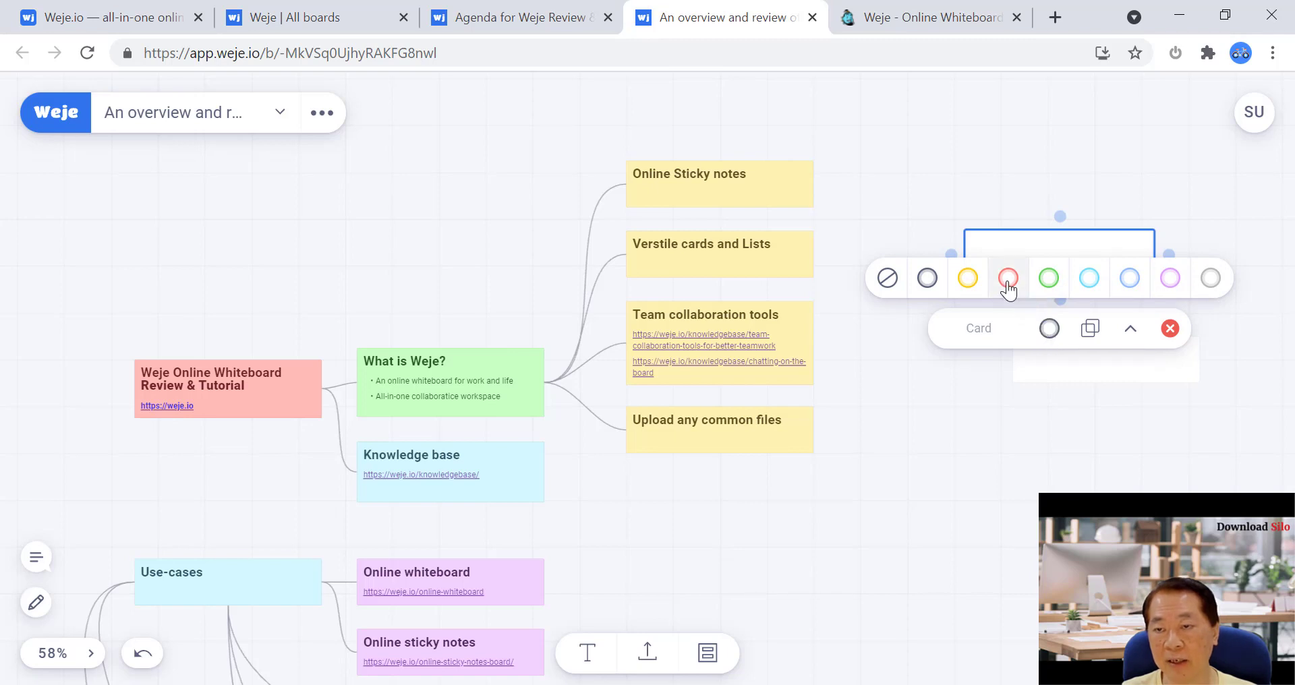
left_click(1009, 289)
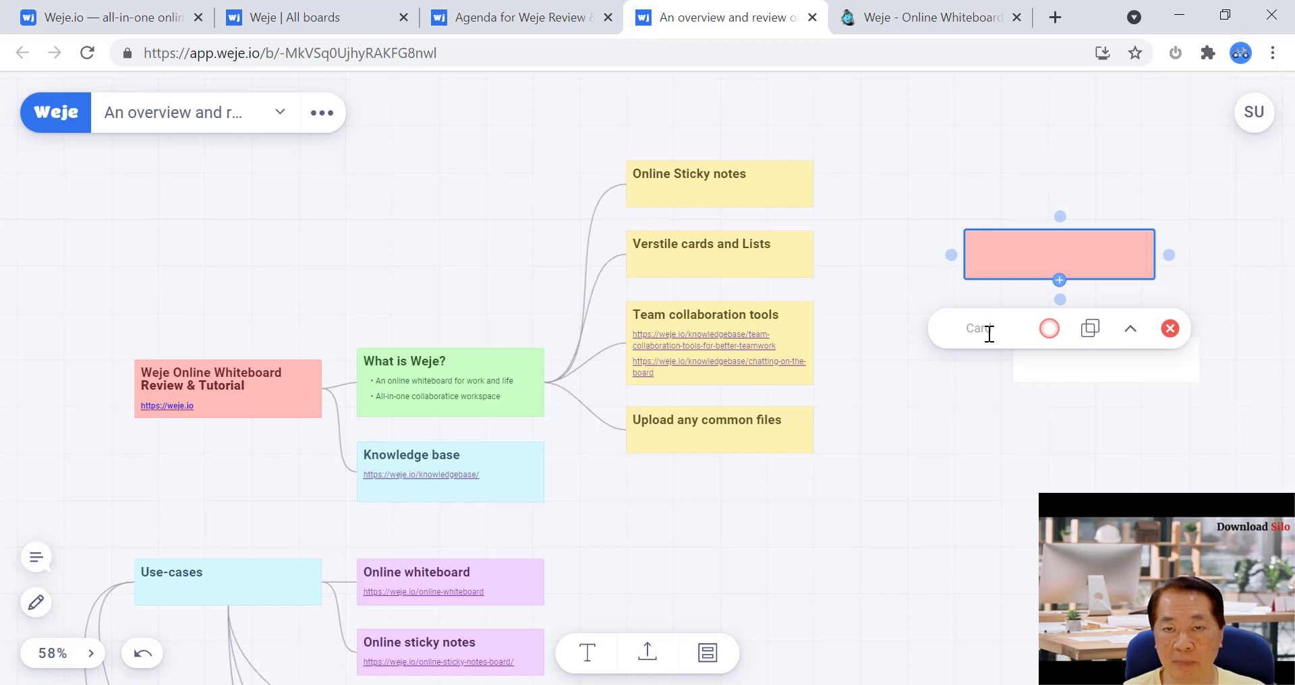
type("Onli")
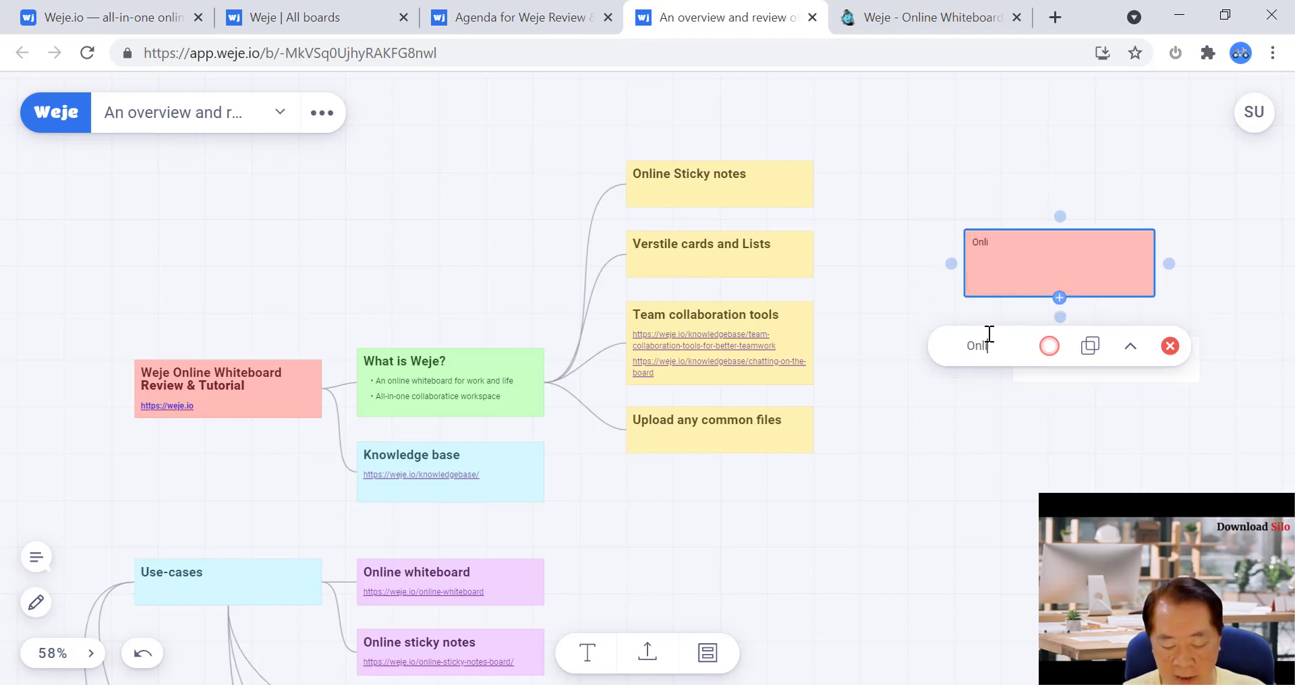
type("ne Demo")
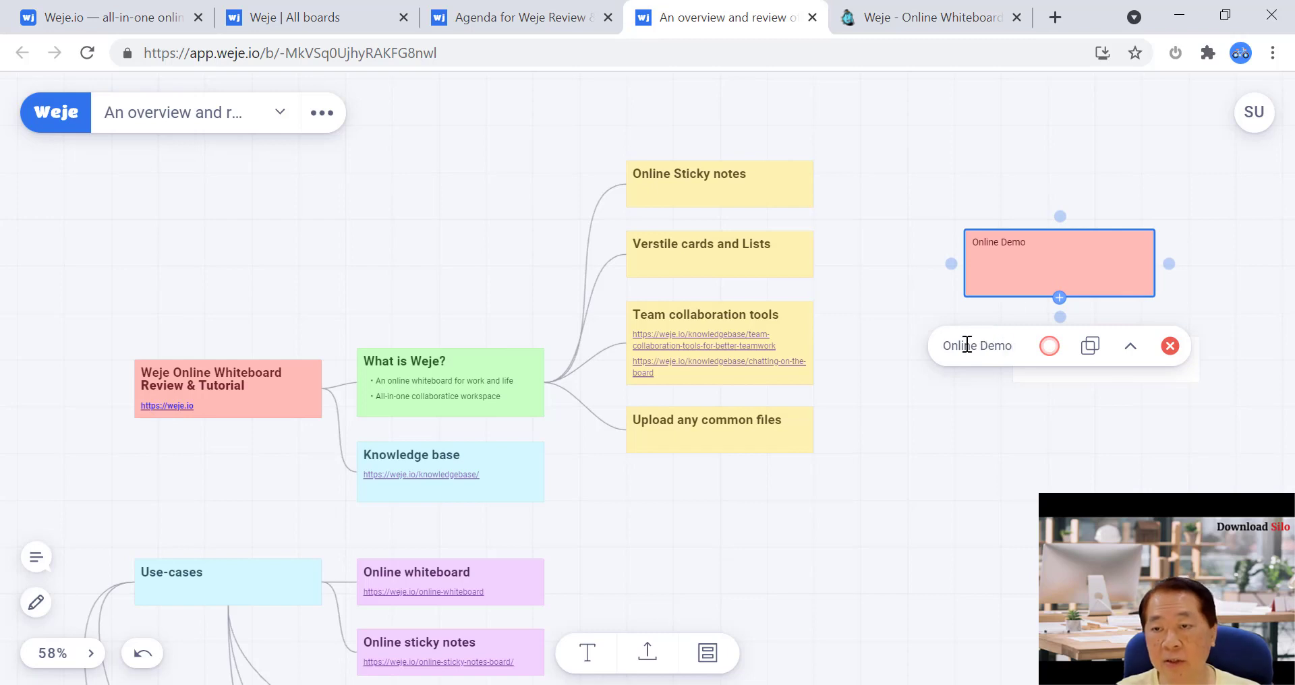
left_click(1023, 301)
left_click(1054, 247)
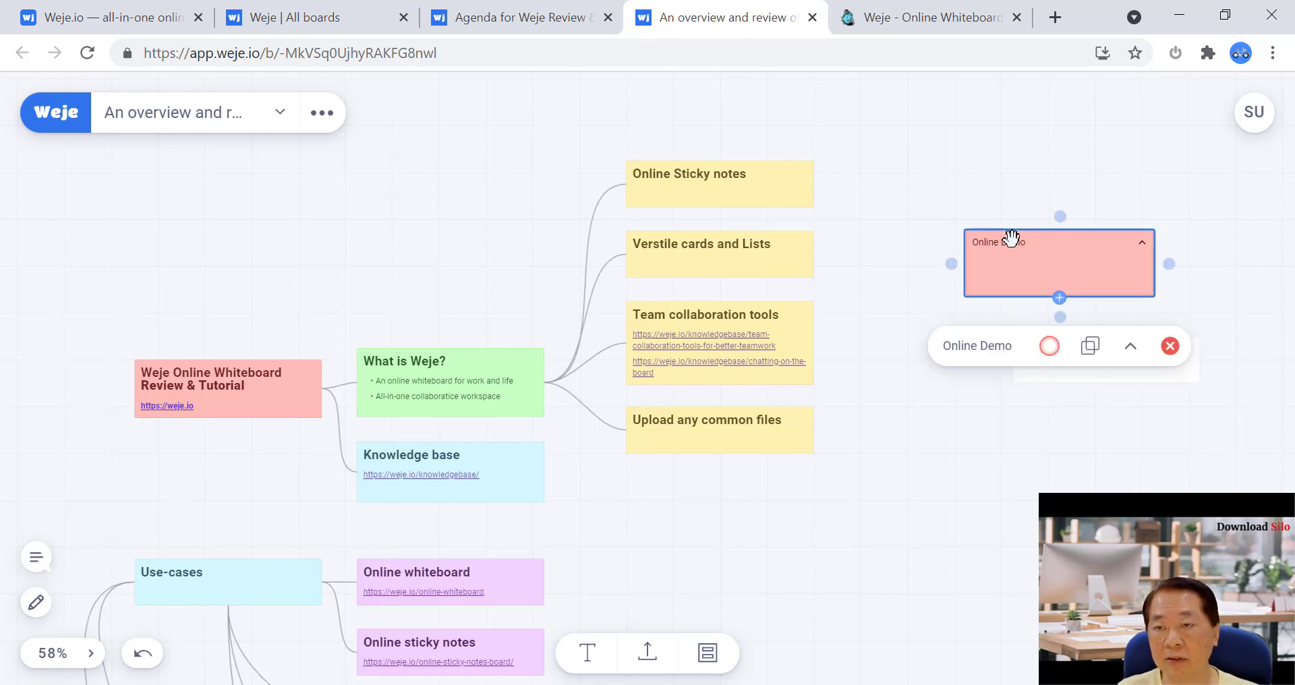
left_click(1102, 433)
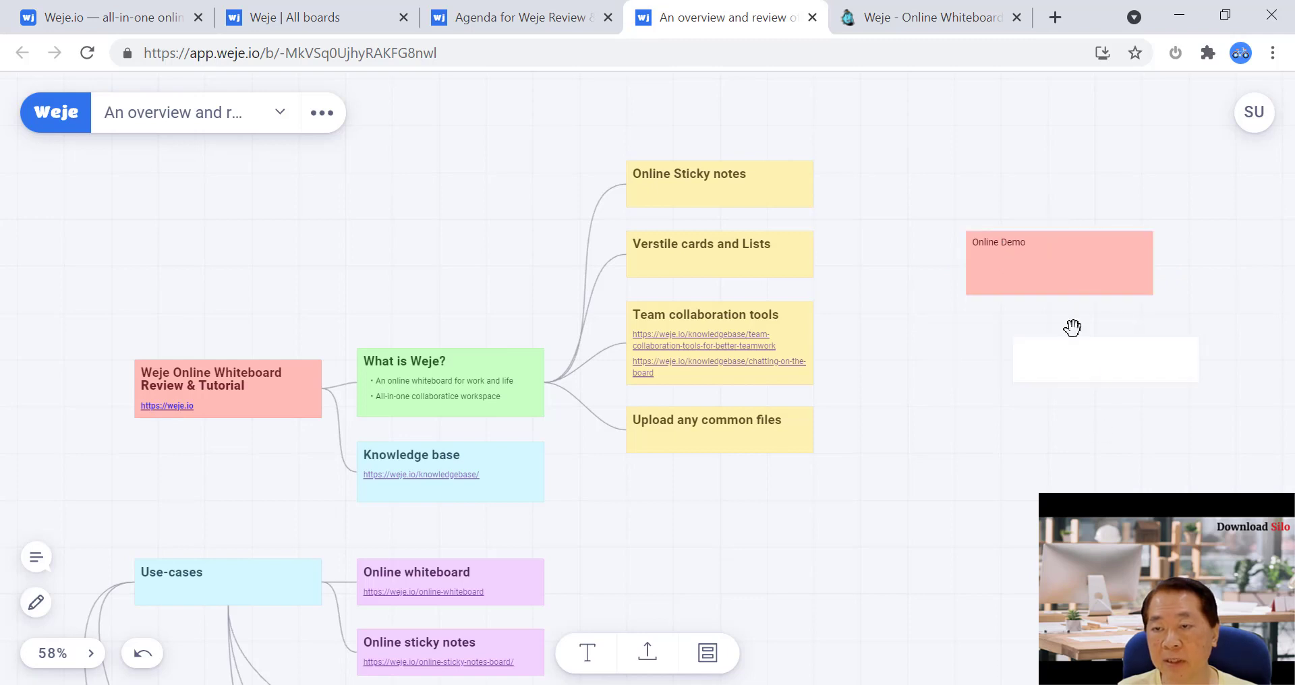
Collapse and expand the red "Online Demo" card, and delete it
left_click(1041, 248)
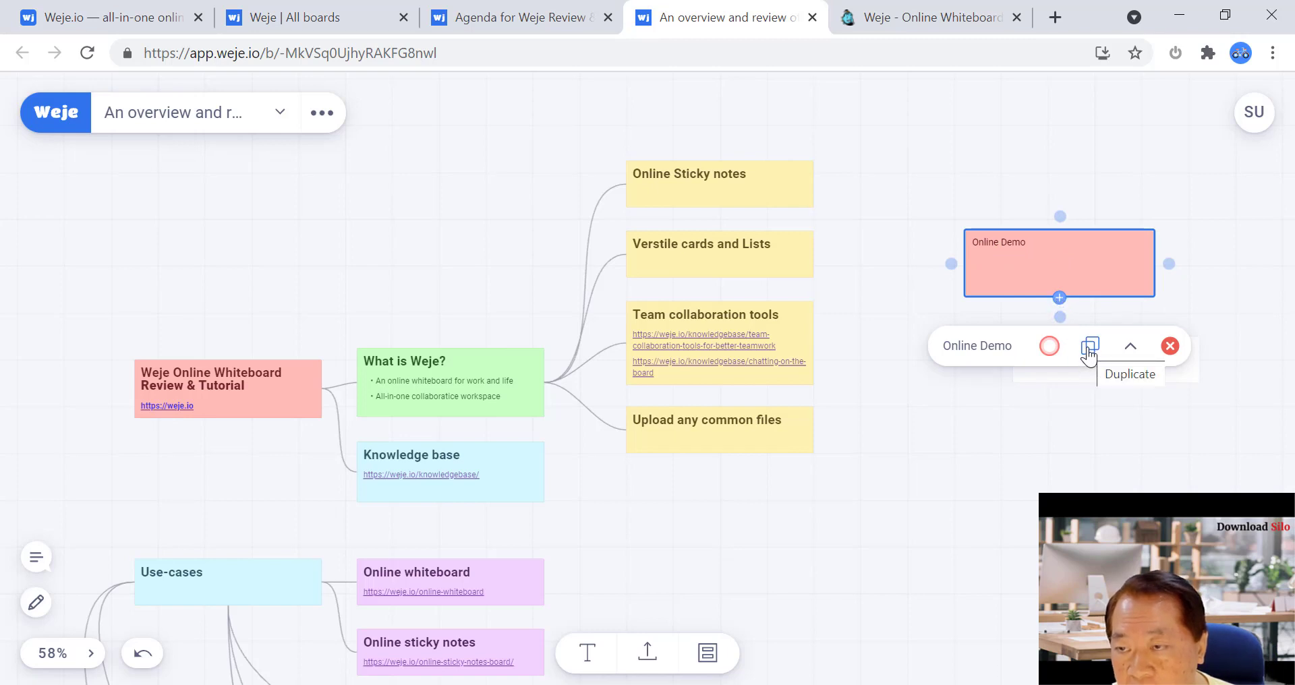
left_click(1132, 347)
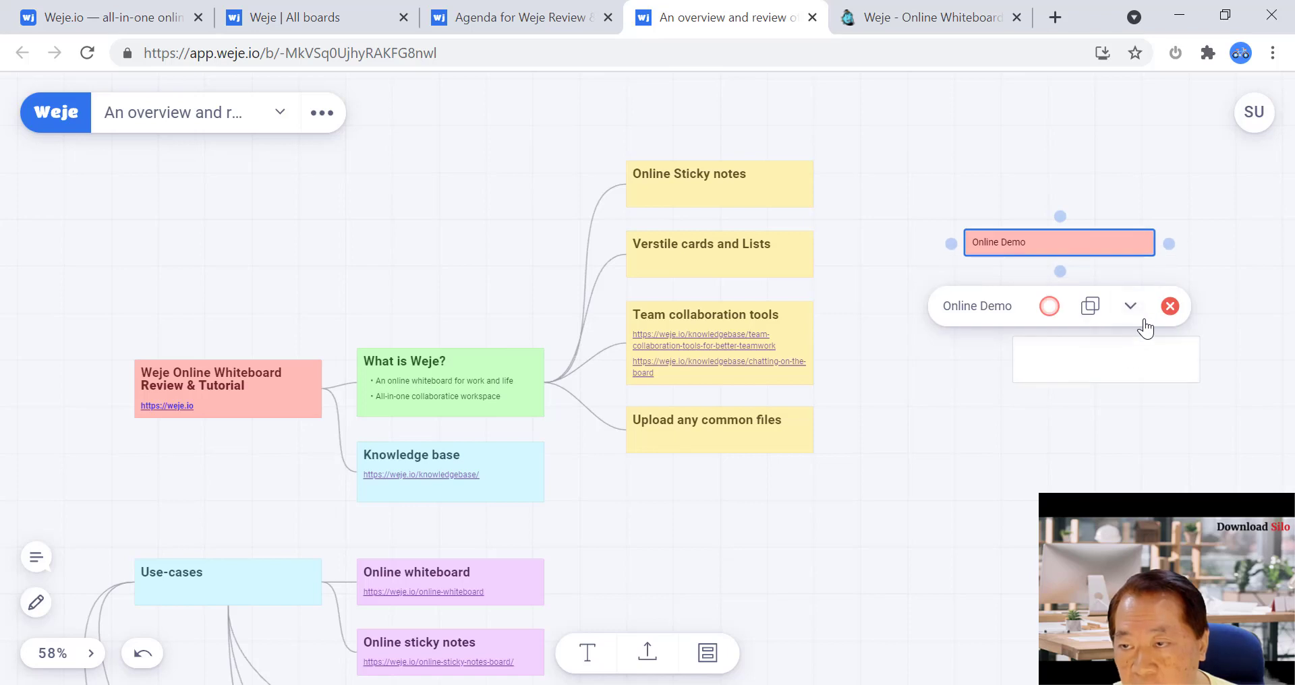
left_click(1132, 310)
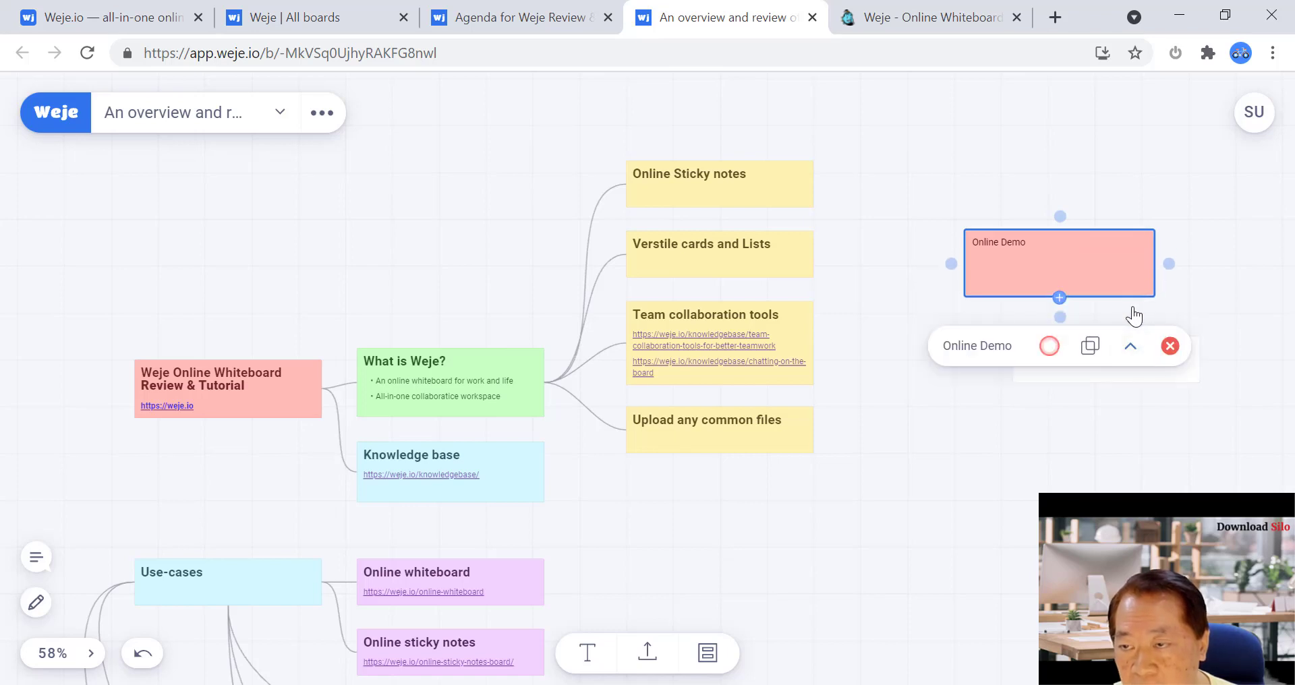
left_click(1170, 347)
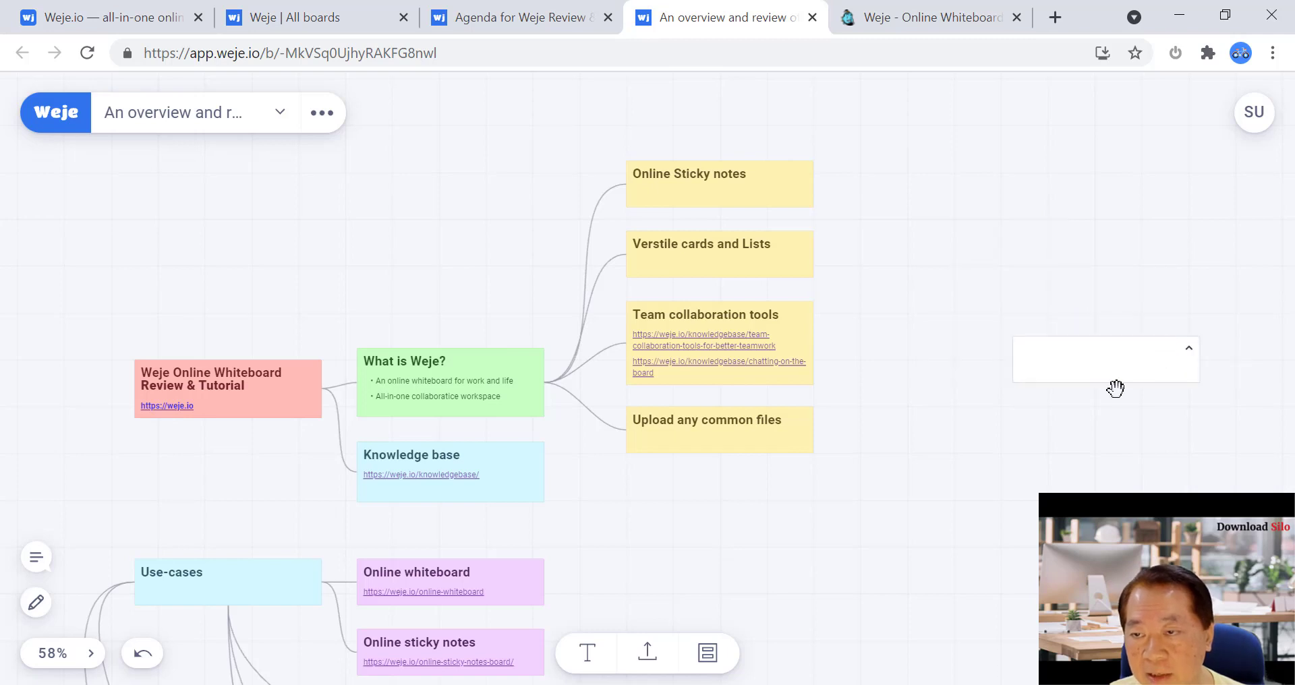
Move the remaining blank card closer to the yellow feature cards and colour it green
left_click(1125, 367)
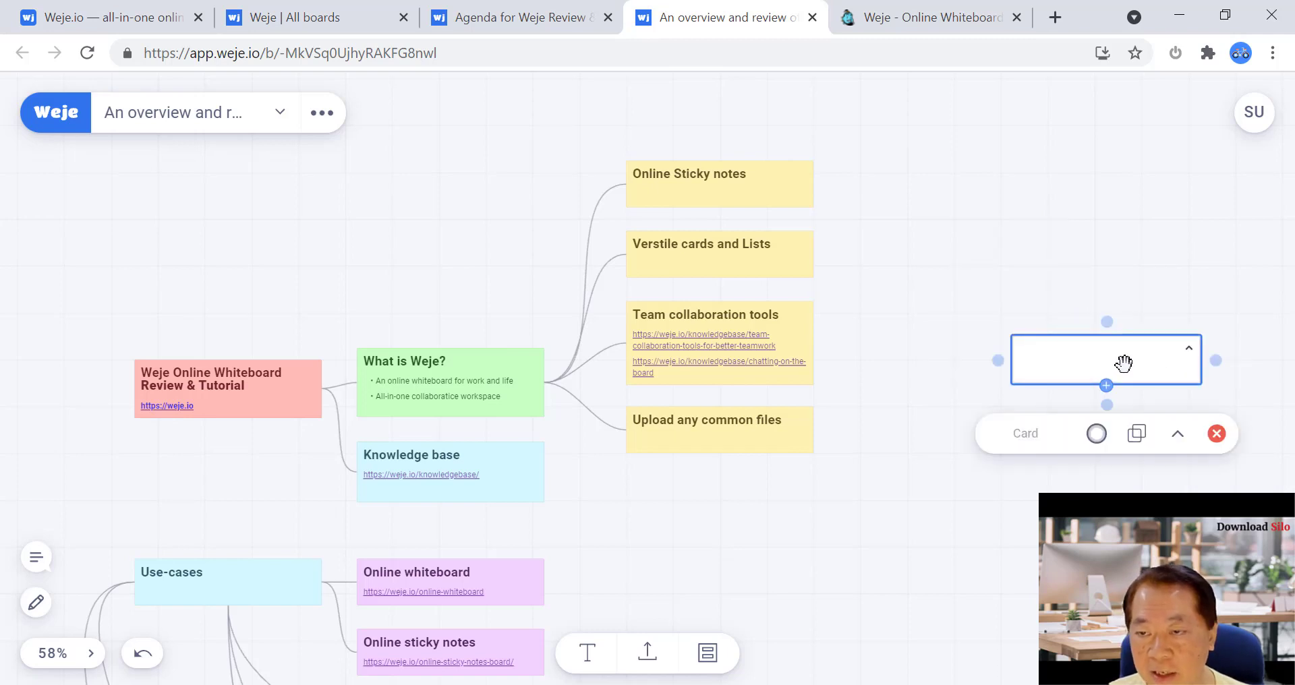
left_click_drag(1124, 364, 976, 302)
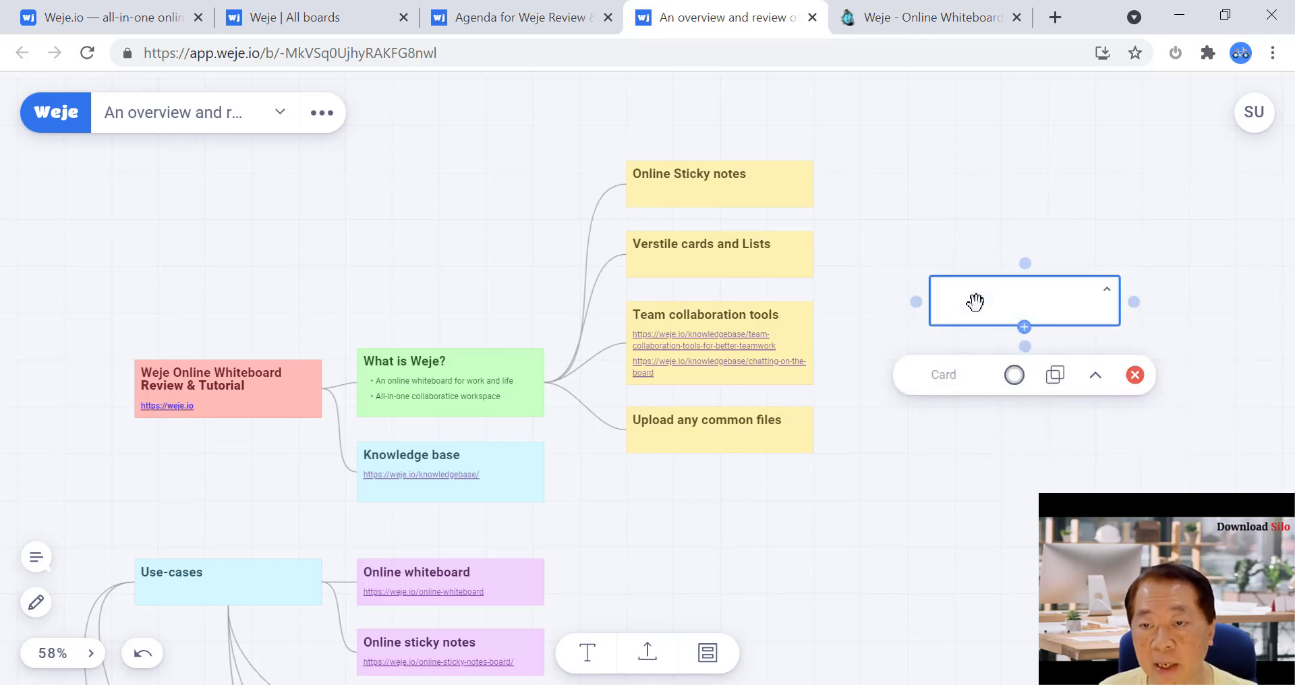
left_click(1014, 375)
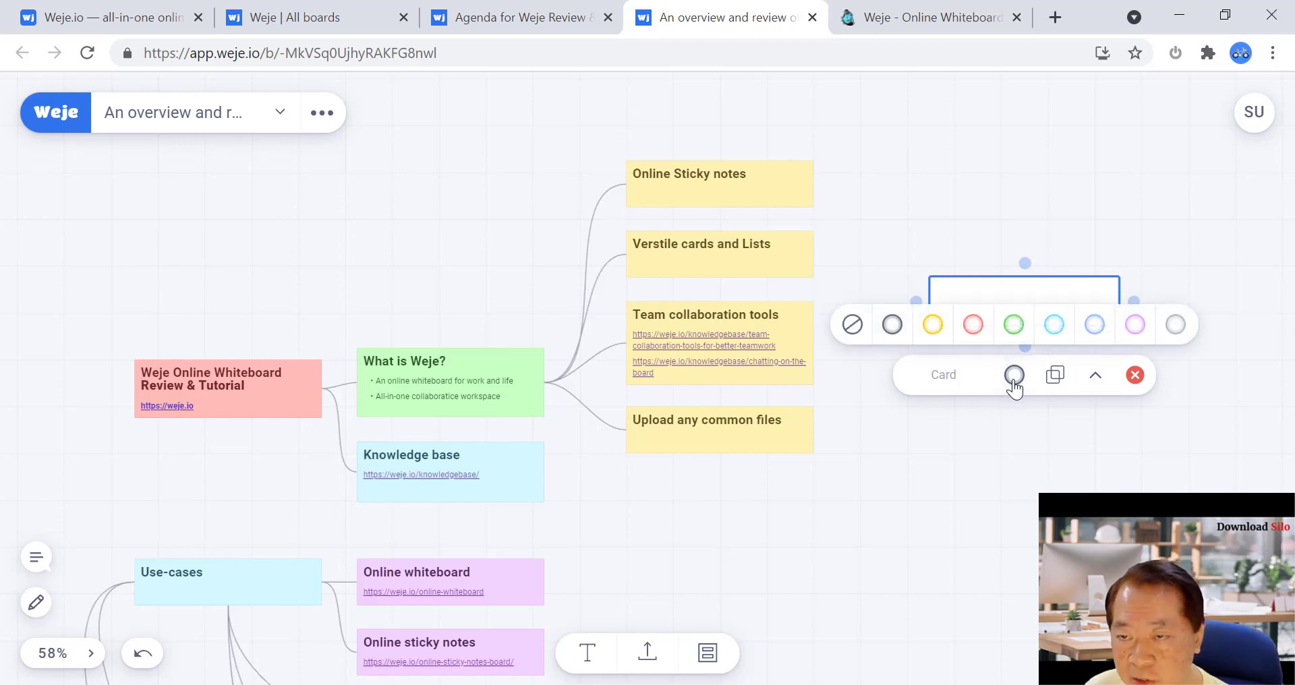
left_click(1014, 324)
Title the green card "Demo Card"
left_click(951, 376)
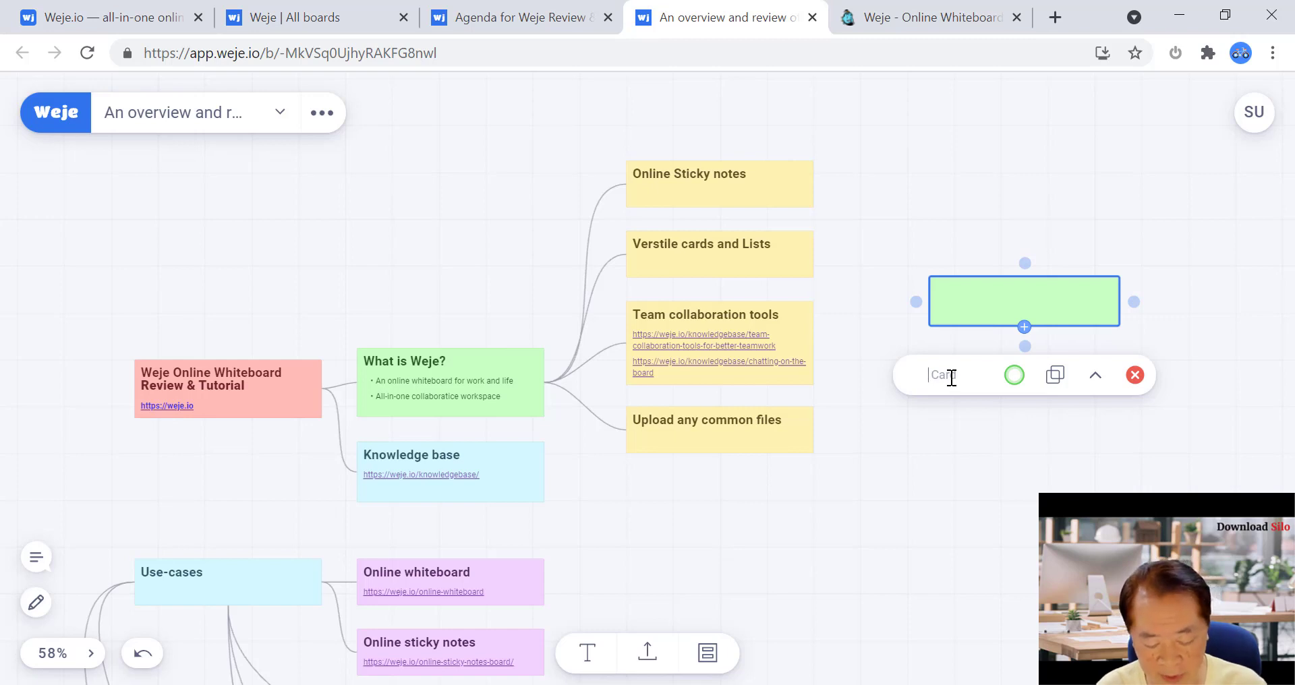
type("Demo Card")
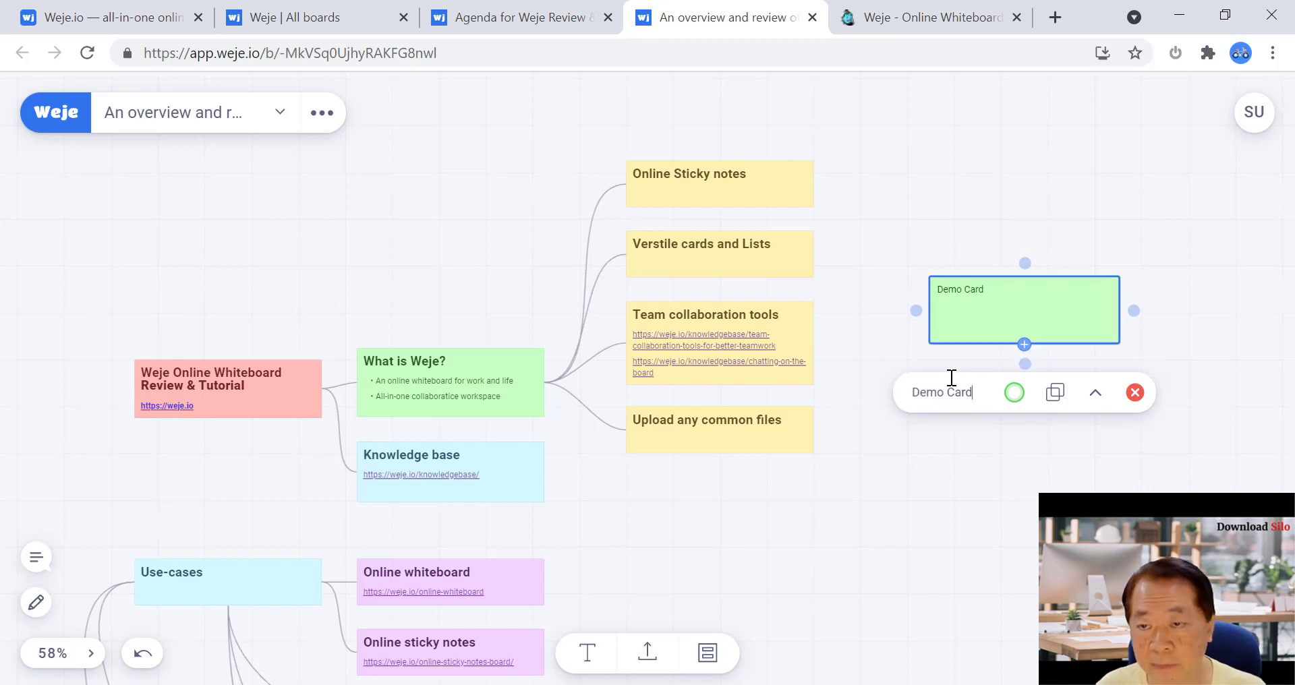
left_click(953, 433)
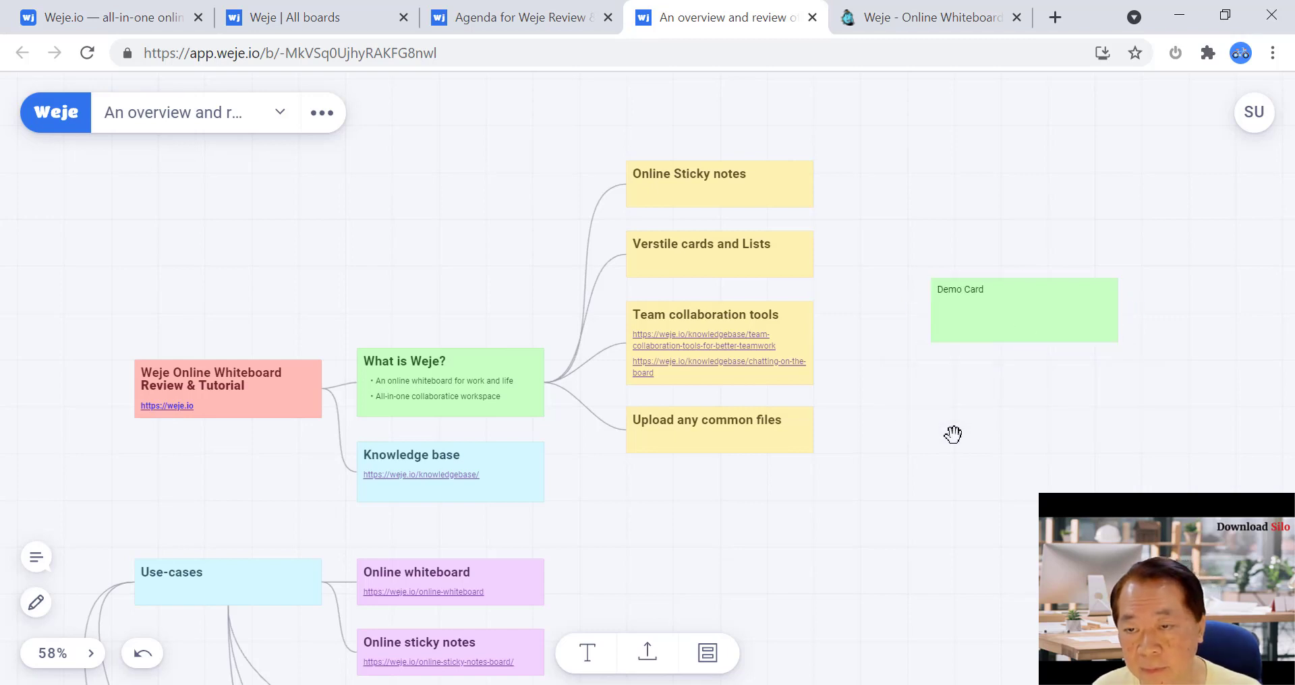
left_click(995, 301)
left_click(995, 301)
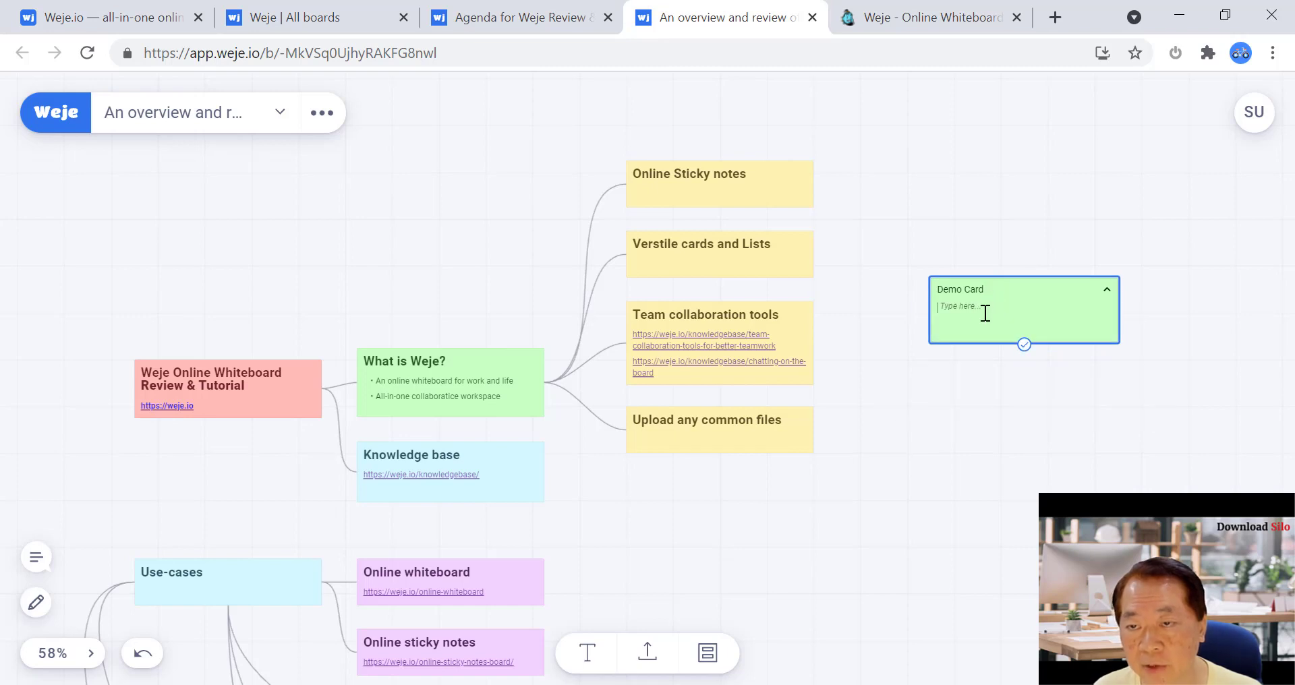
type("fadsj")
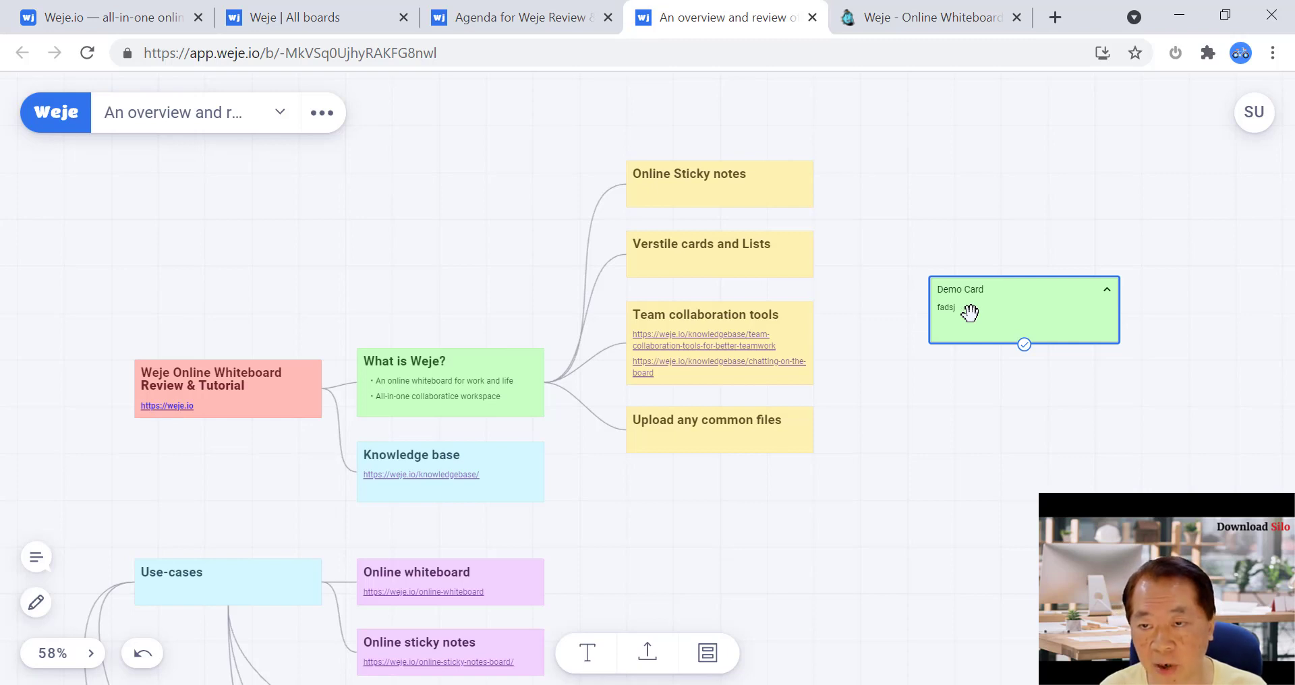
key("BackSpace")
key("BackSpace")
key("BackSpace")
key("BackSpace")
key("BackSpace")
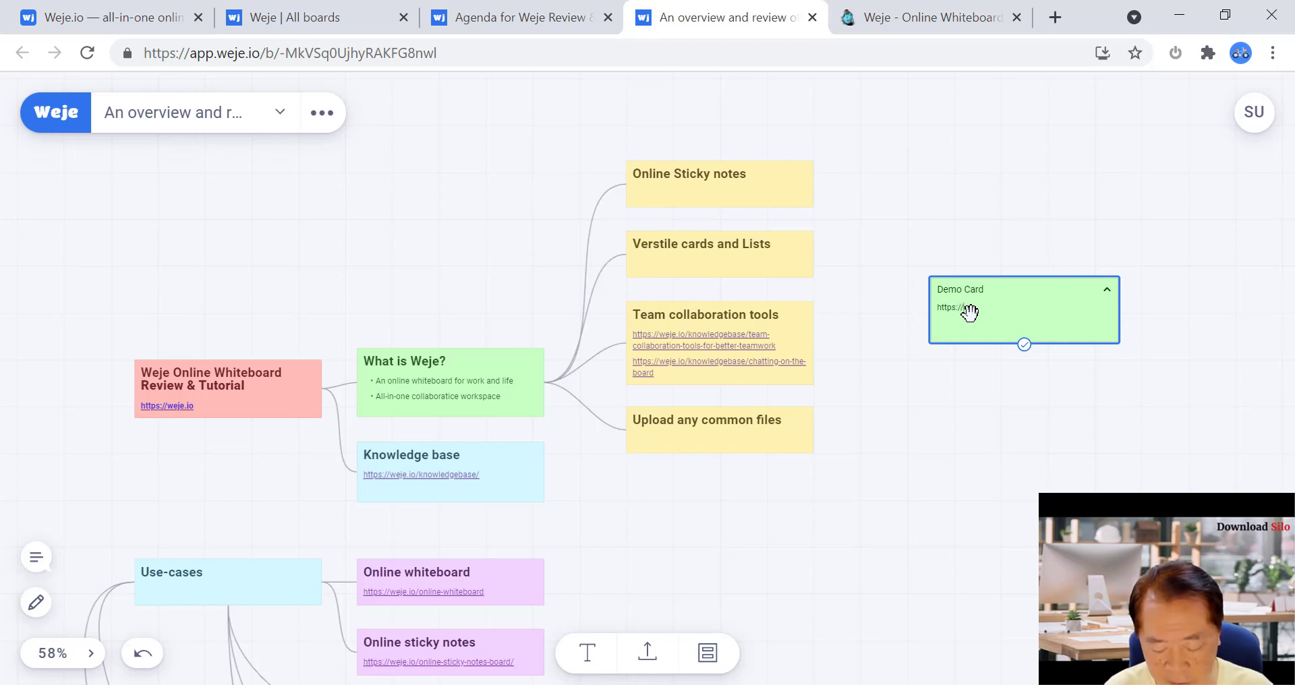
type("downloadsilo.com")
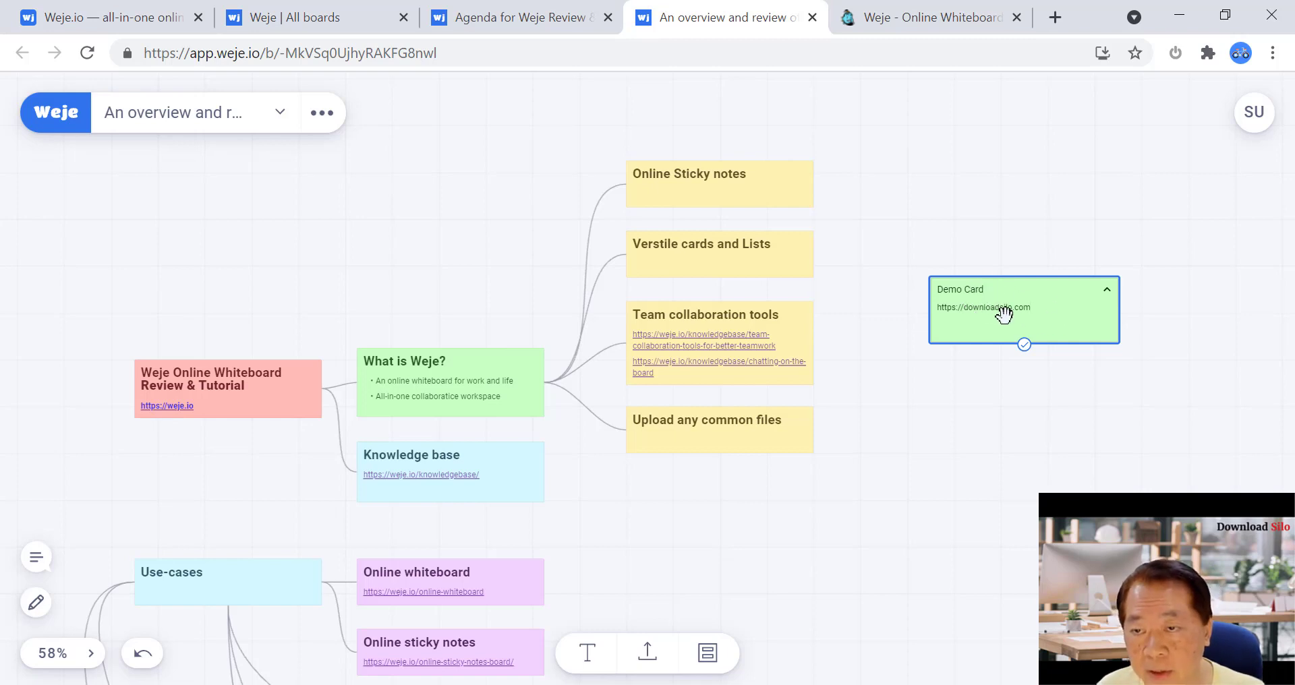
left_click_drag(1042, 307, 990, 301)
left_click(922, 290)
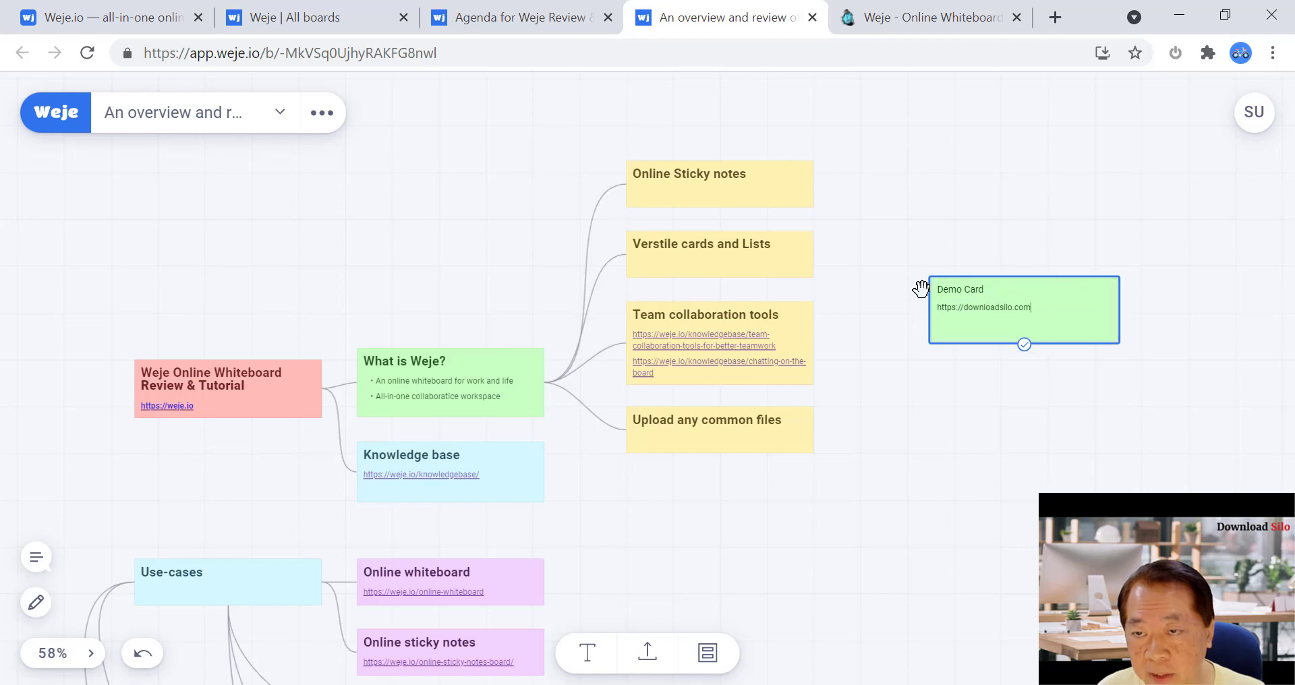
double_click(1027, 310)
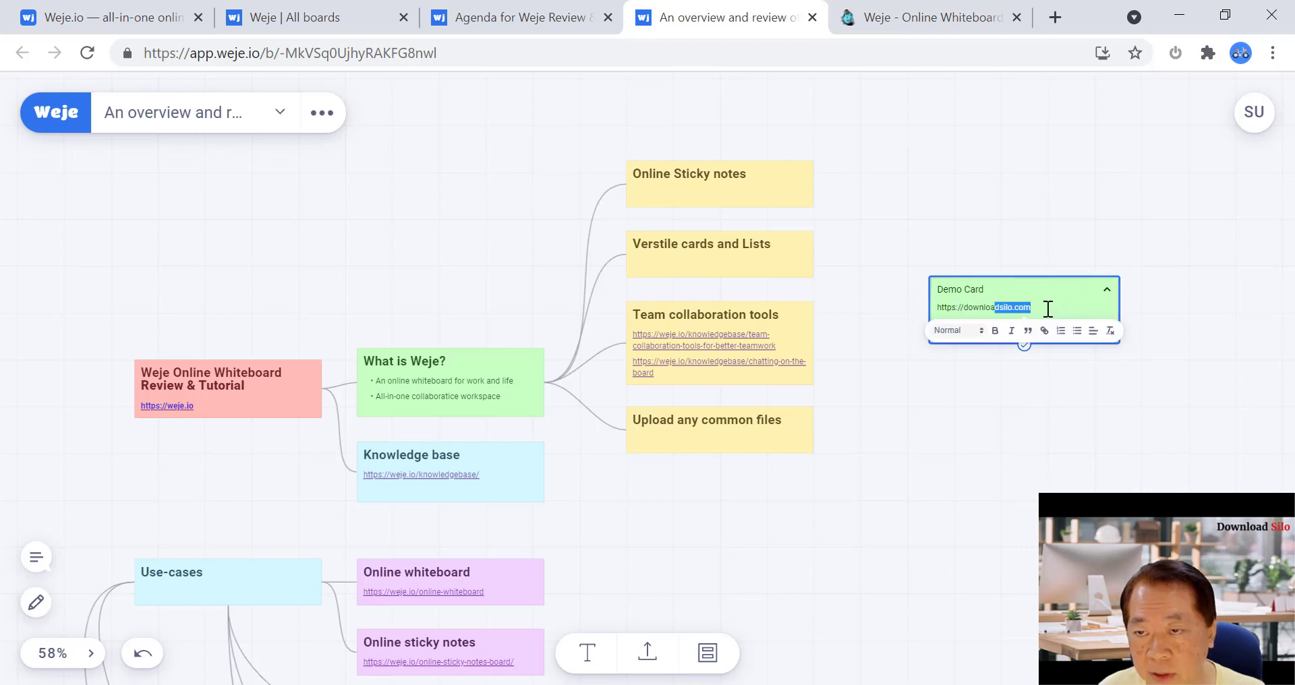
left_click_drag(1047, 308, 933, 295)
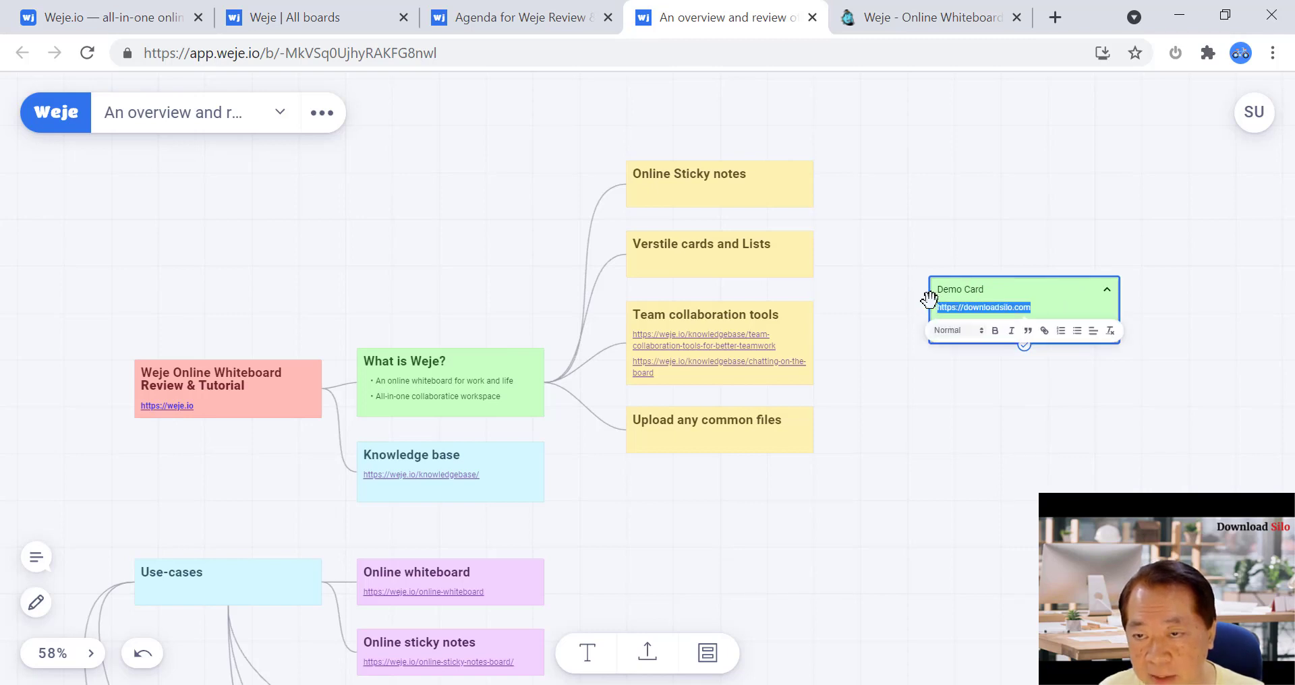
left_click(981, 333)
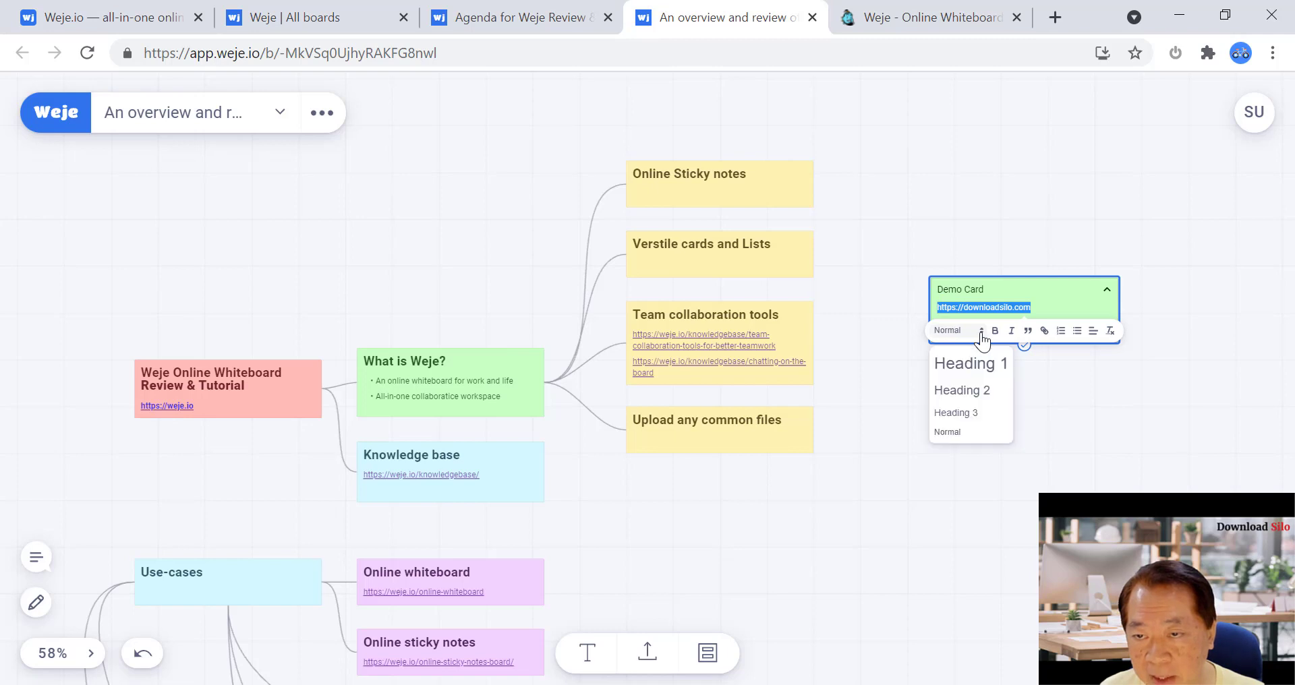
left_click(965, 397)
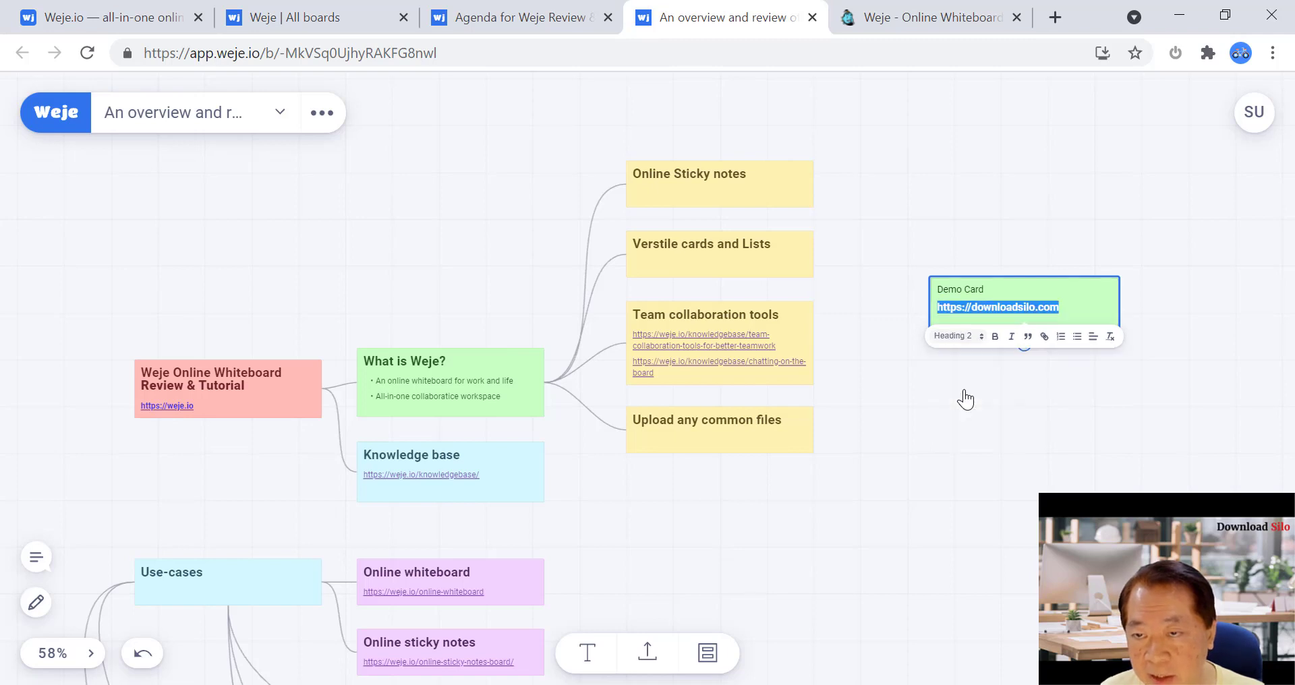
left_click(991, 305)
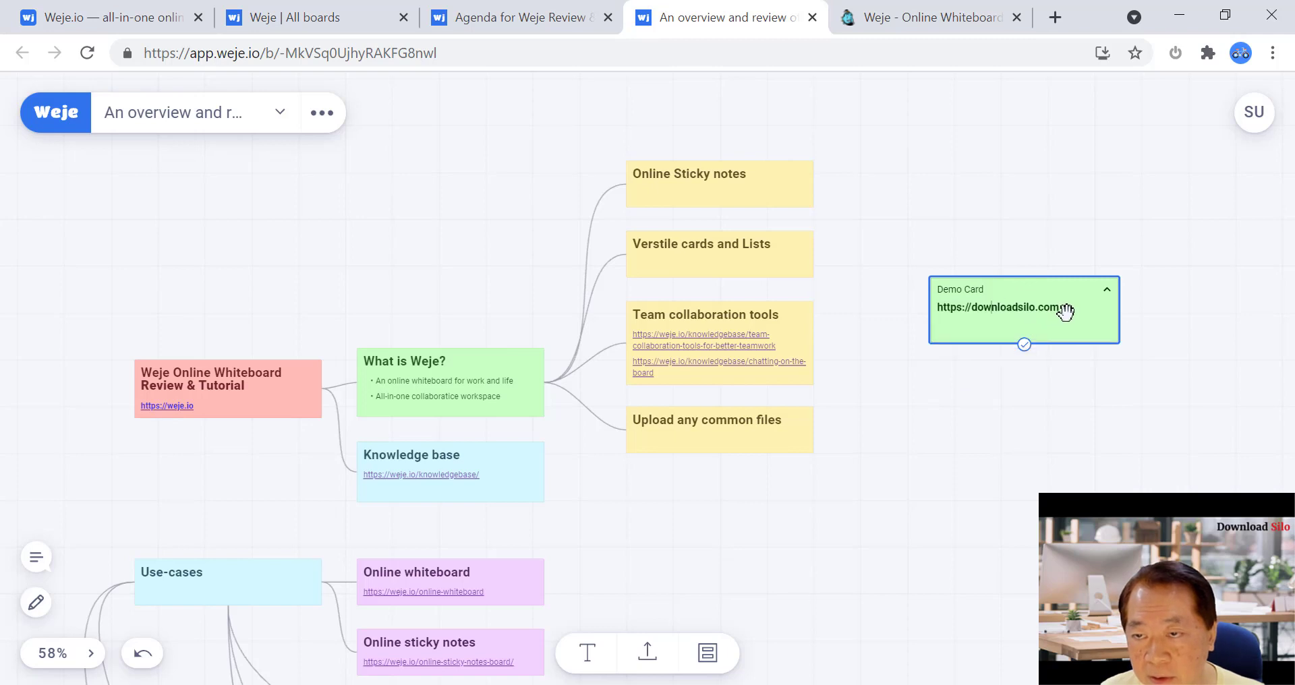
left_click(1025, 346)
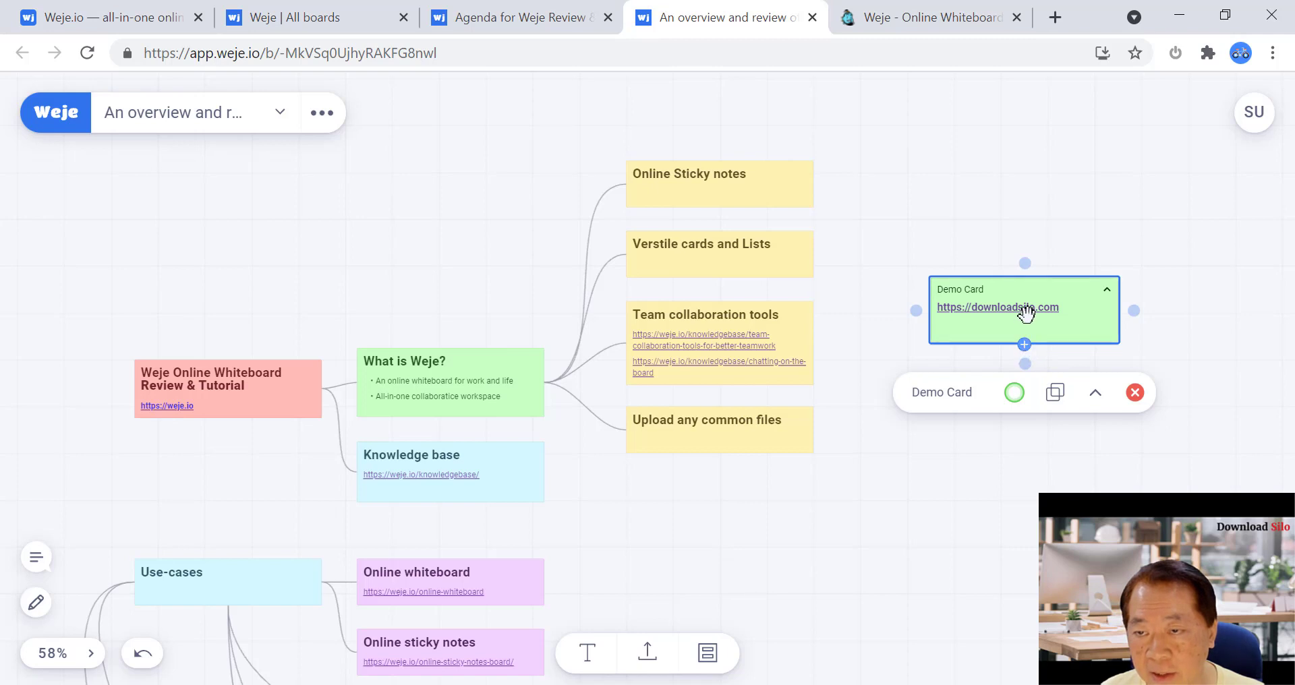
Open the downloadsilo.com link from the Demo Card and return to the overview board
left_click(1203, 348)
left_click(981, 319)
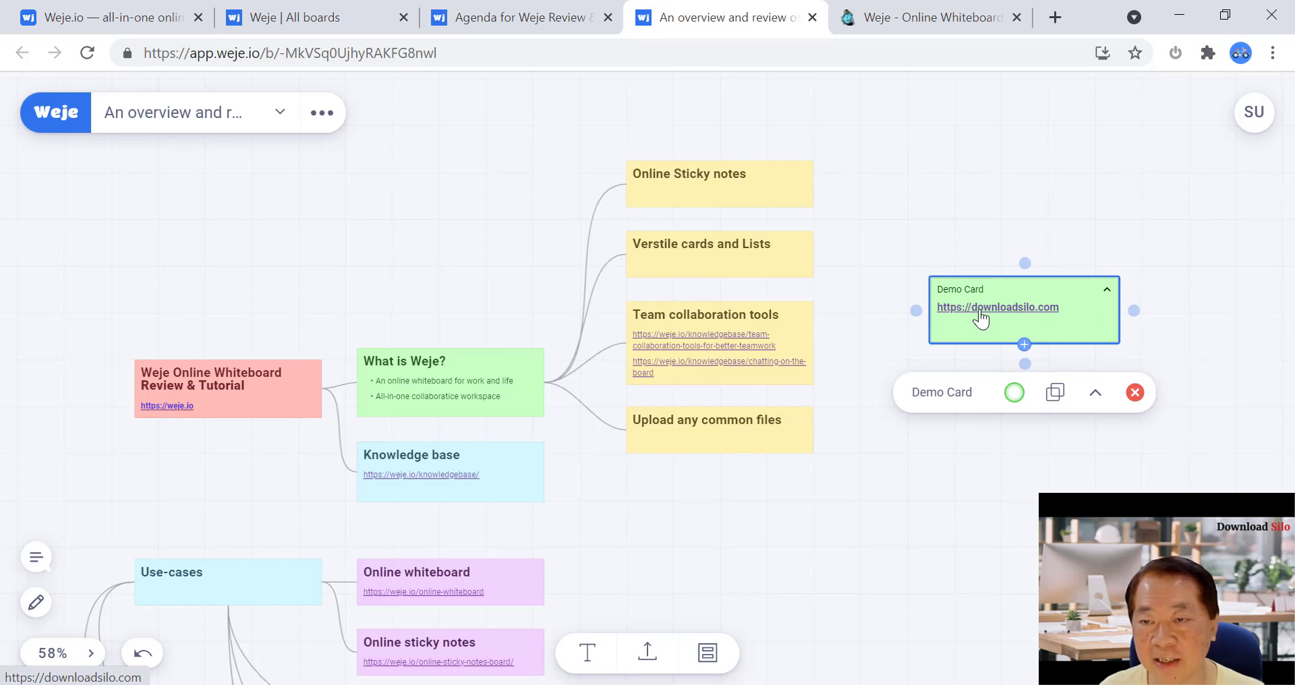
left_click(981, 319)
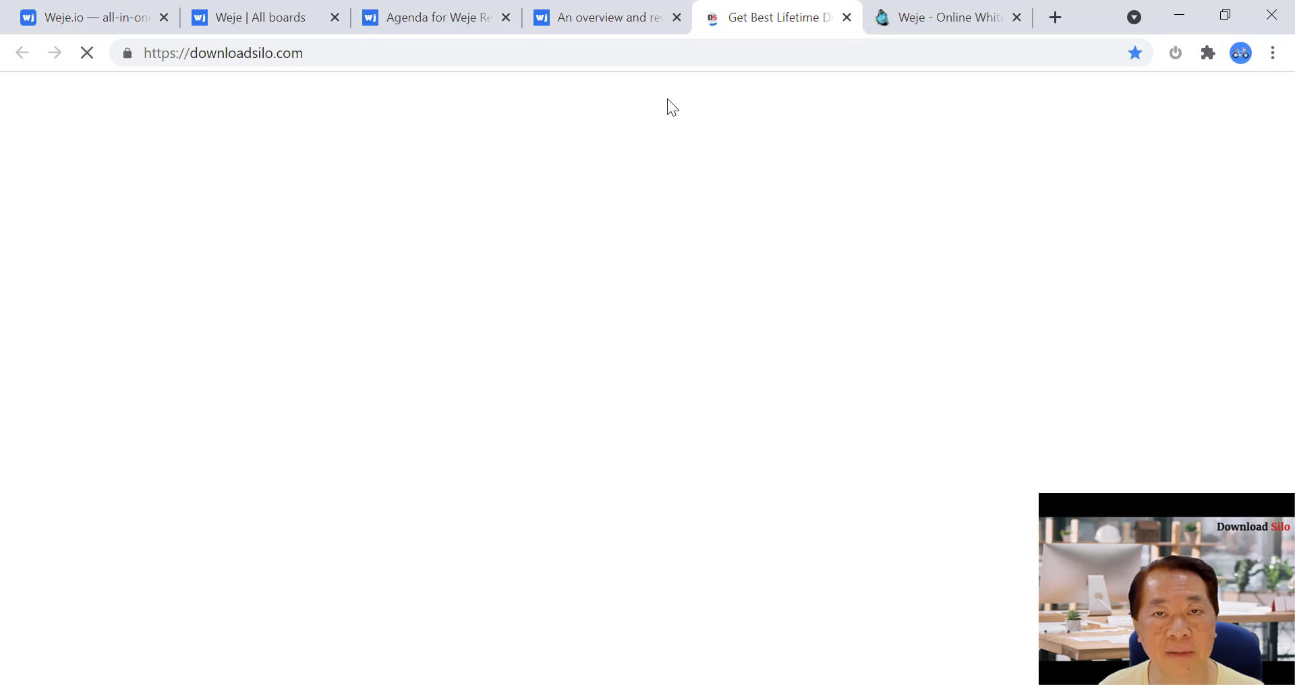
left_click(606, 27)
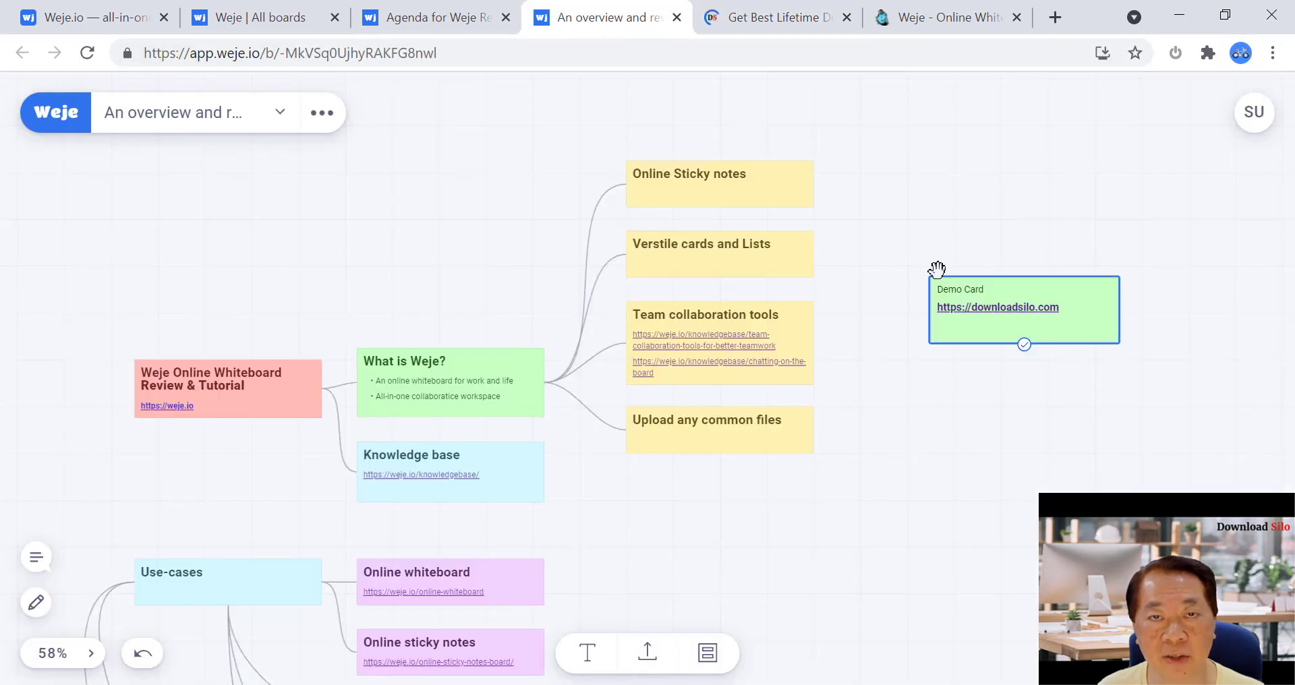
Collapse the Demo Card to its title, expand it again, and deselect it
left_click(988, 291)
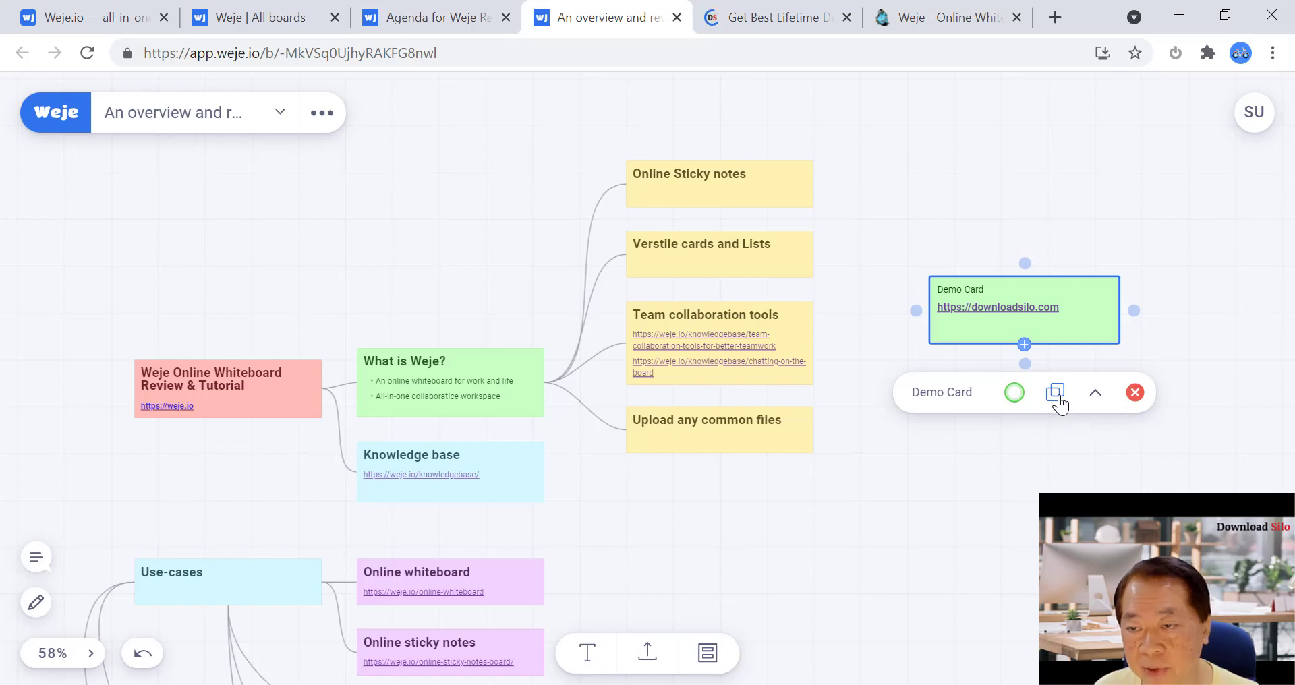
left_click(1097, 396)
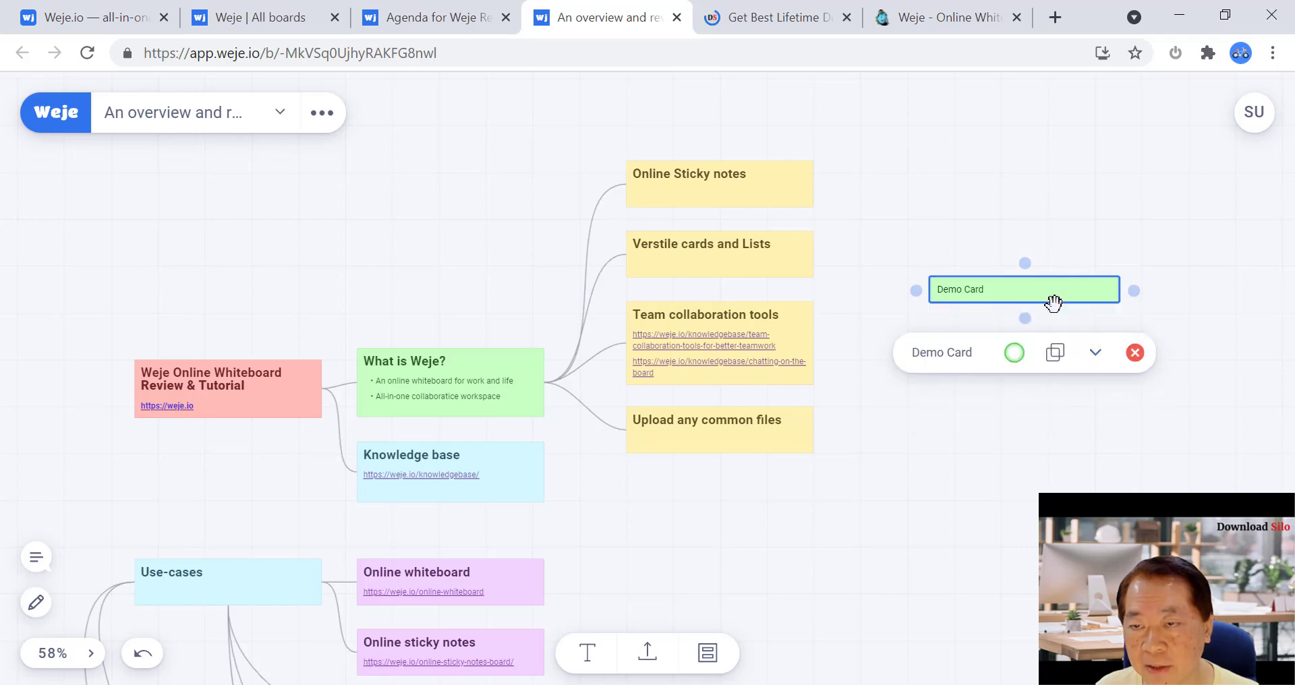
left_click(1094, 355)
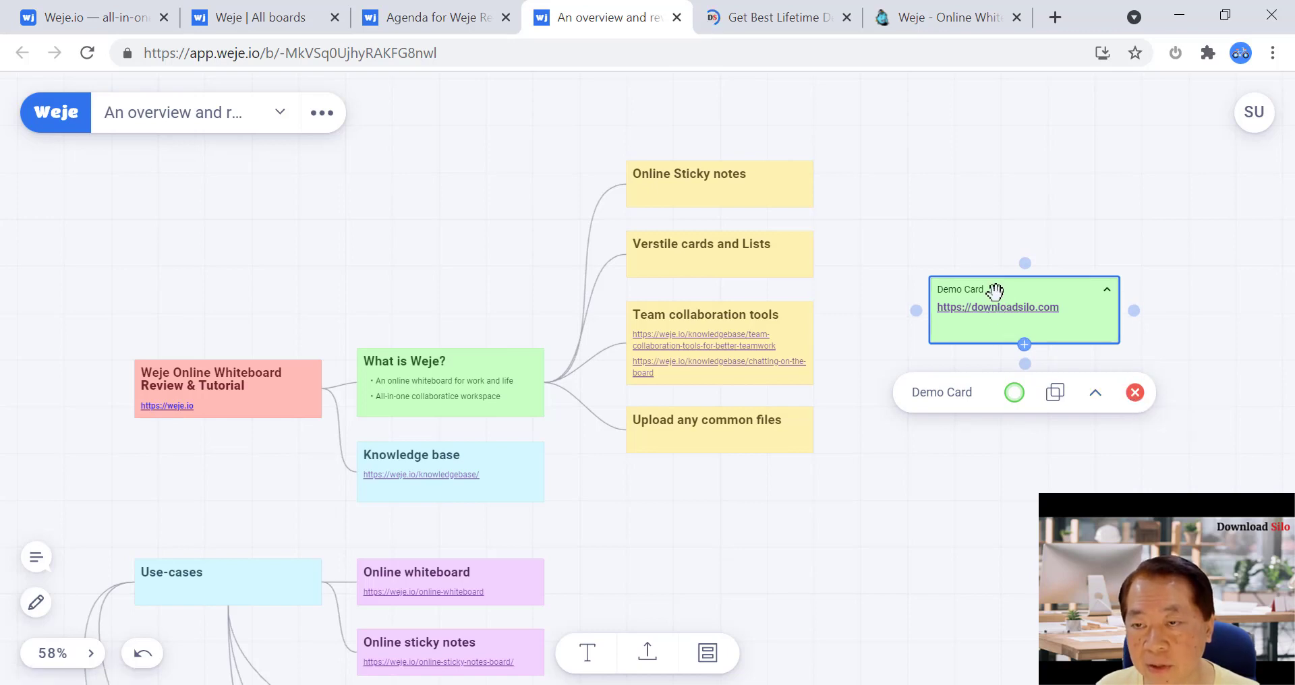
left_click(982, 490)
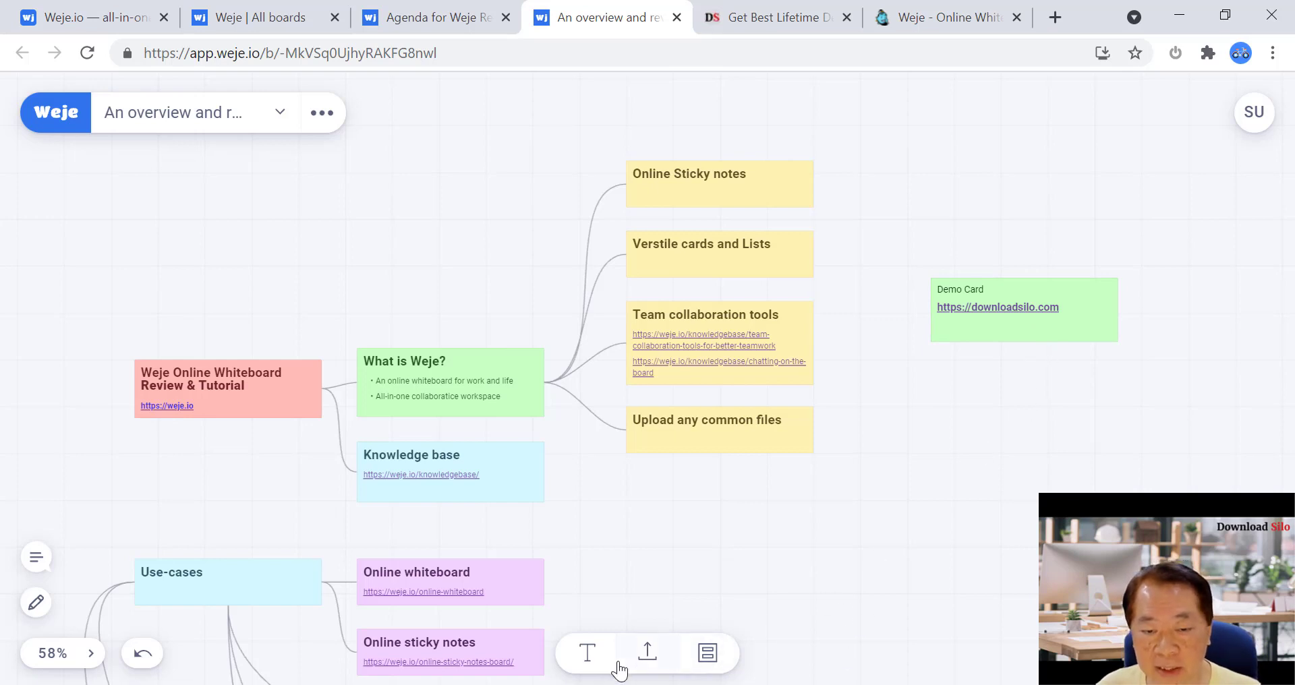
Add a new text card in the empty area below the Demo Card and colour it yellow
left_click(588, 658)
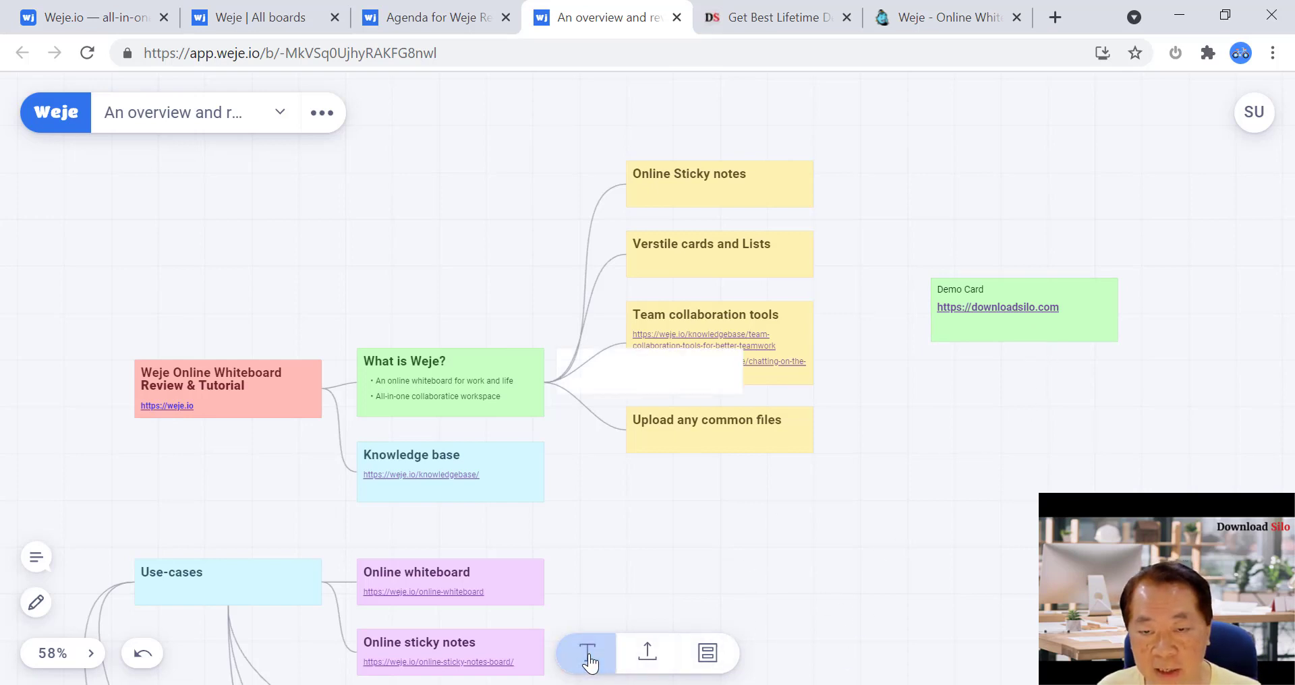
left_click_drag(708, 375, 1135, 475)
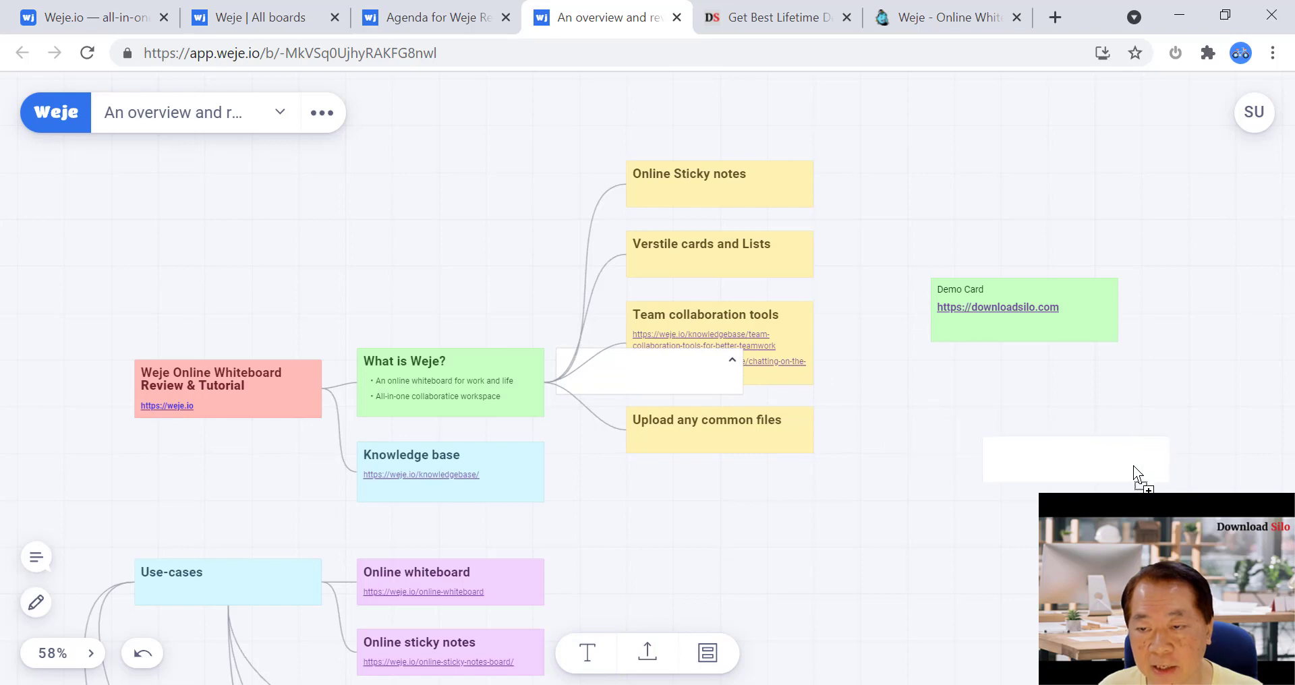
left_click(1075, 468)
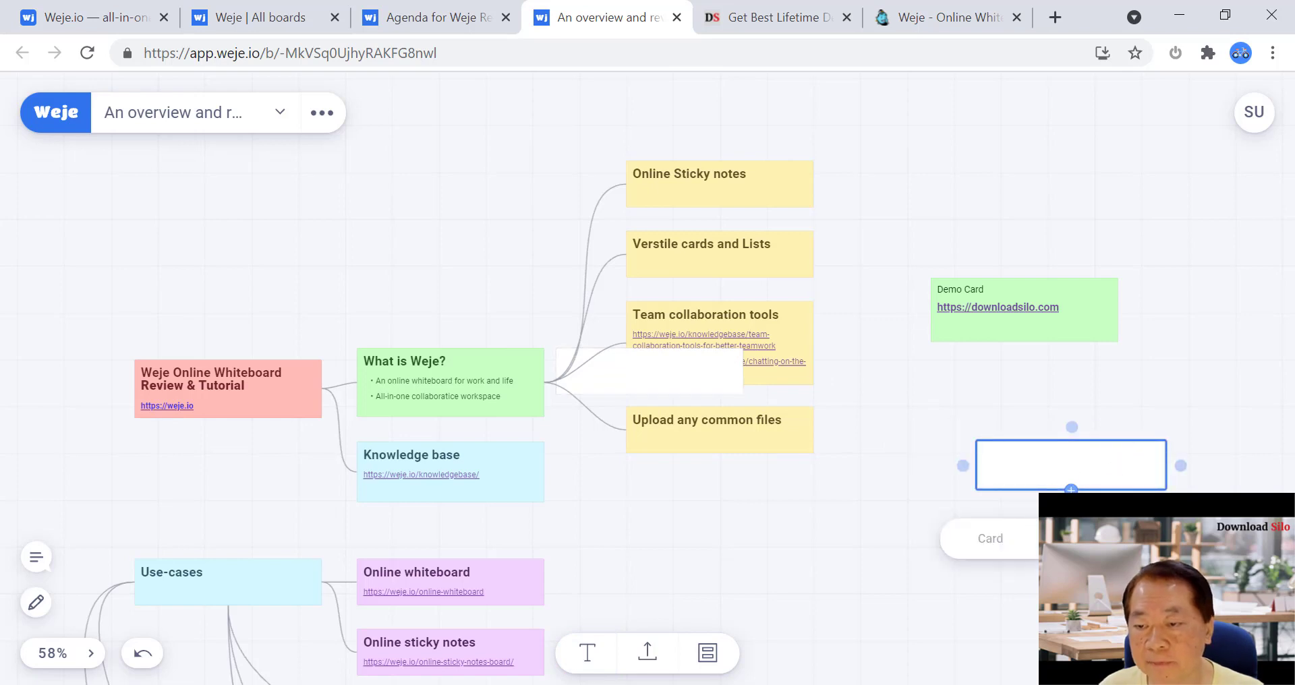
left_click(983, 486)
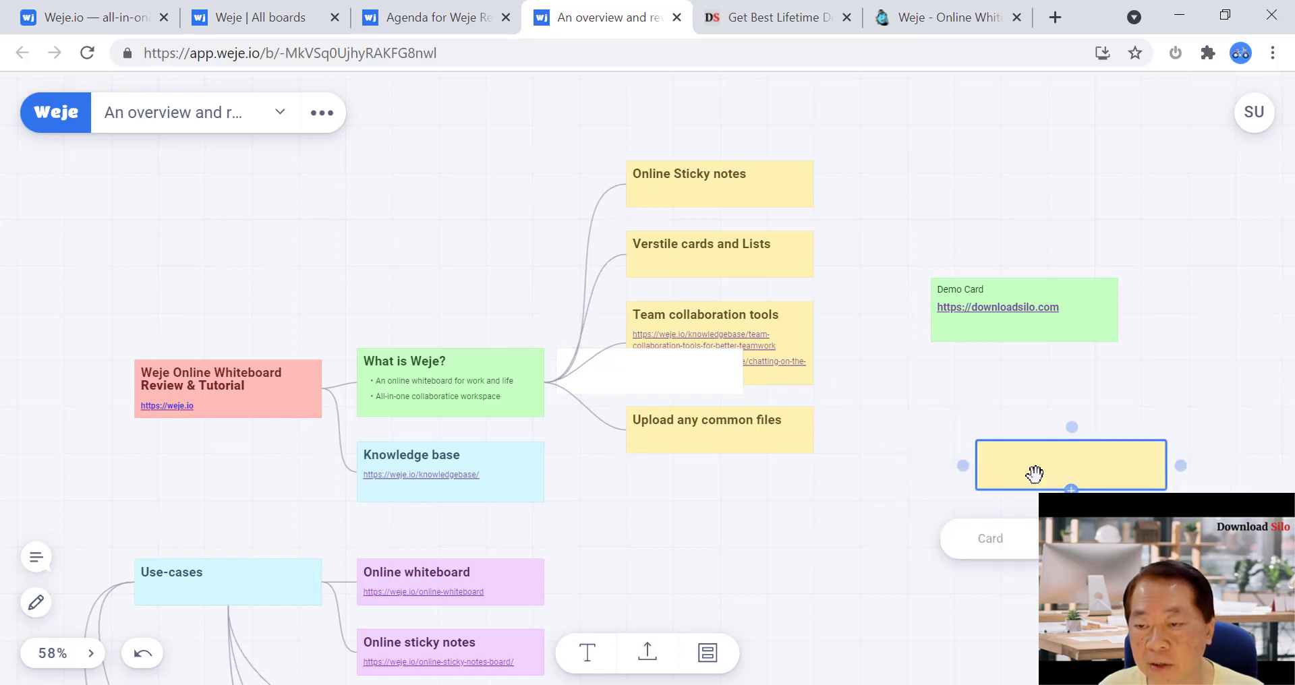
Enter "Demo card 2" in the new yellow card and move it directly beneath the green Demo Card
double_click(1039, 459)
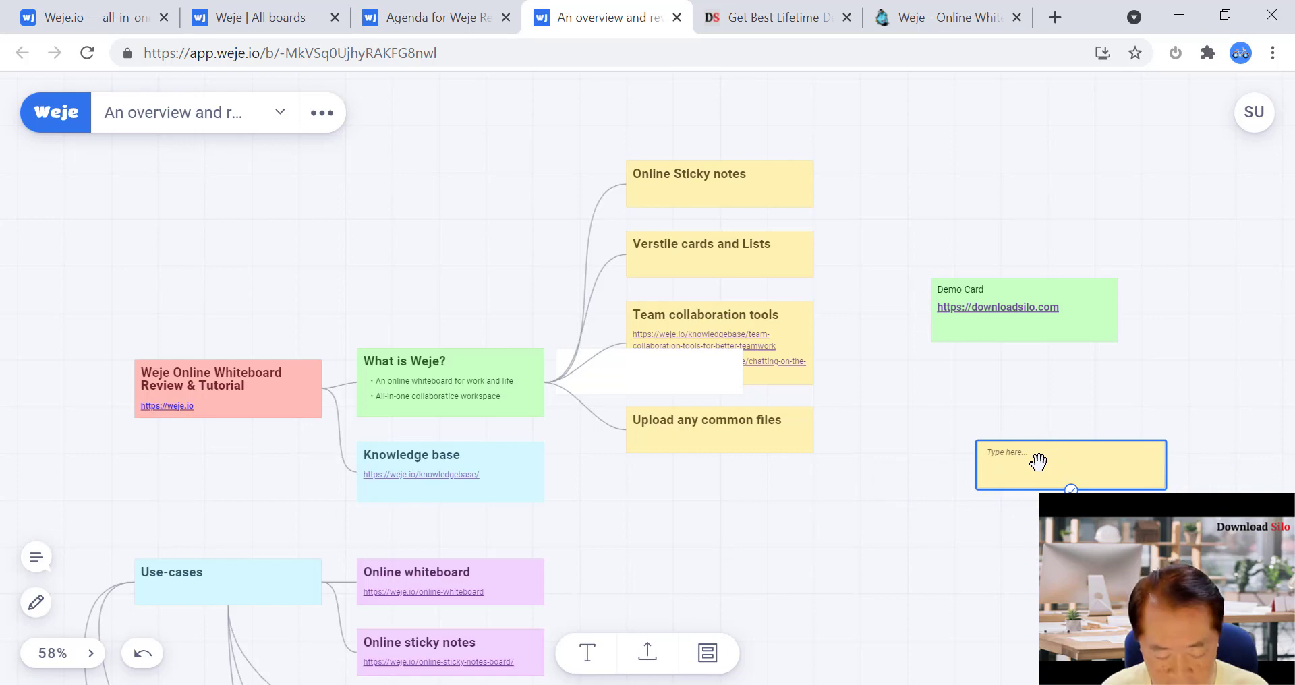
type("Demo card 2")
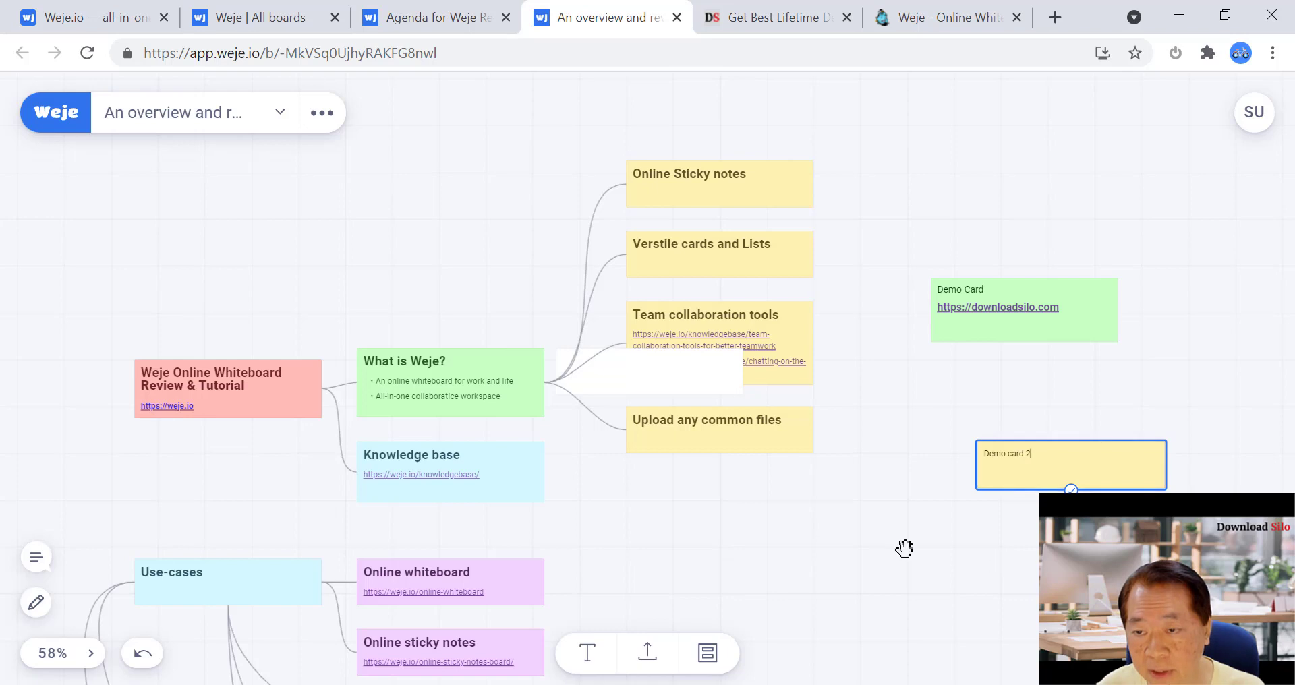
left_click(597, 663)
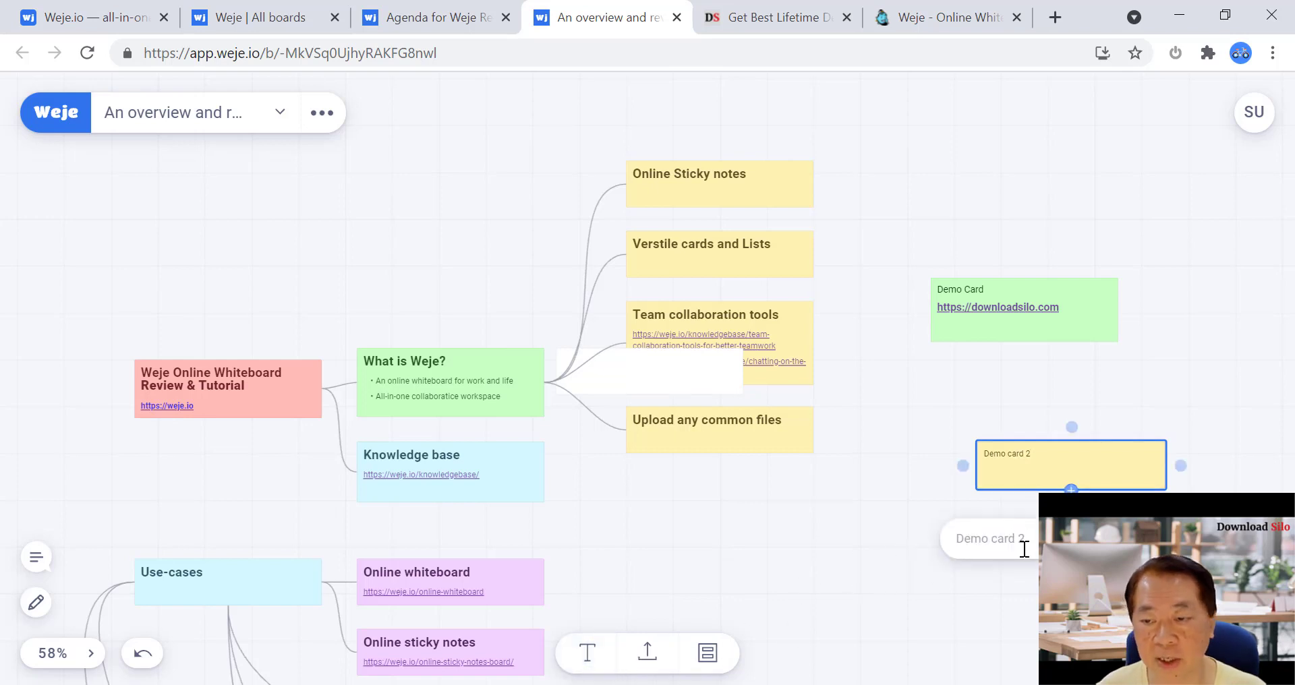
left_click(829, 548)
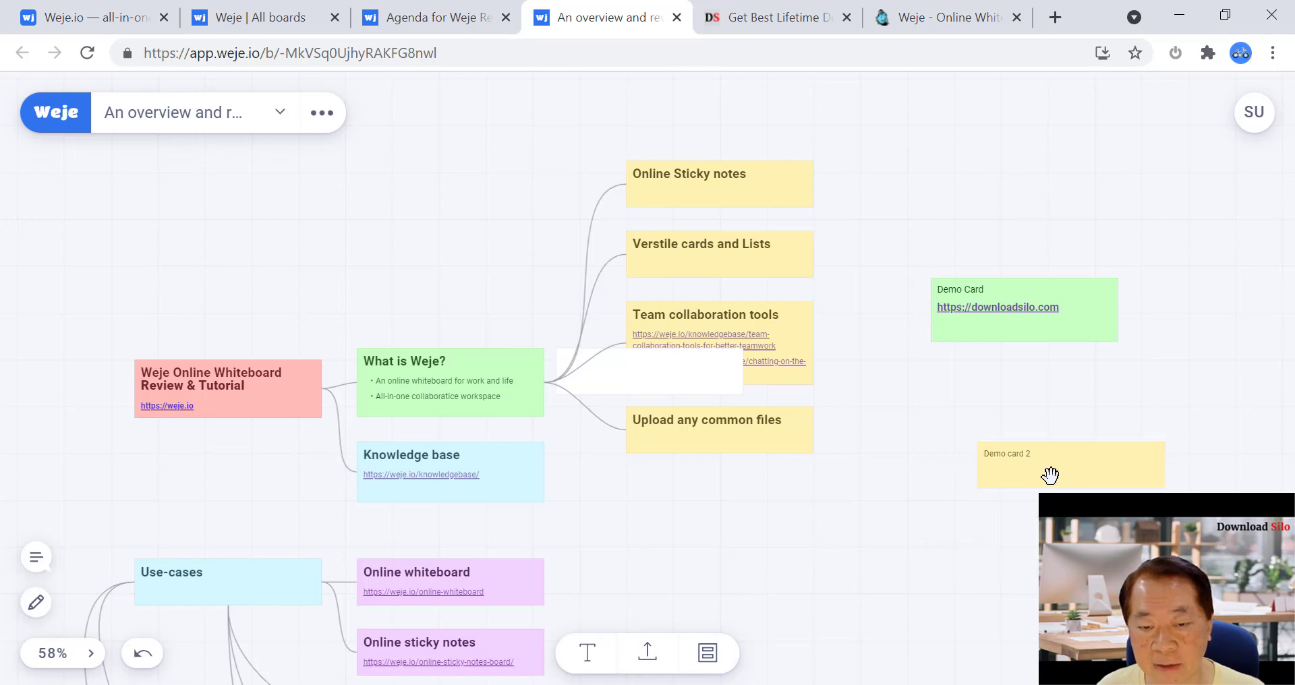
left_click_drag(1050, 473, 1009, 396)
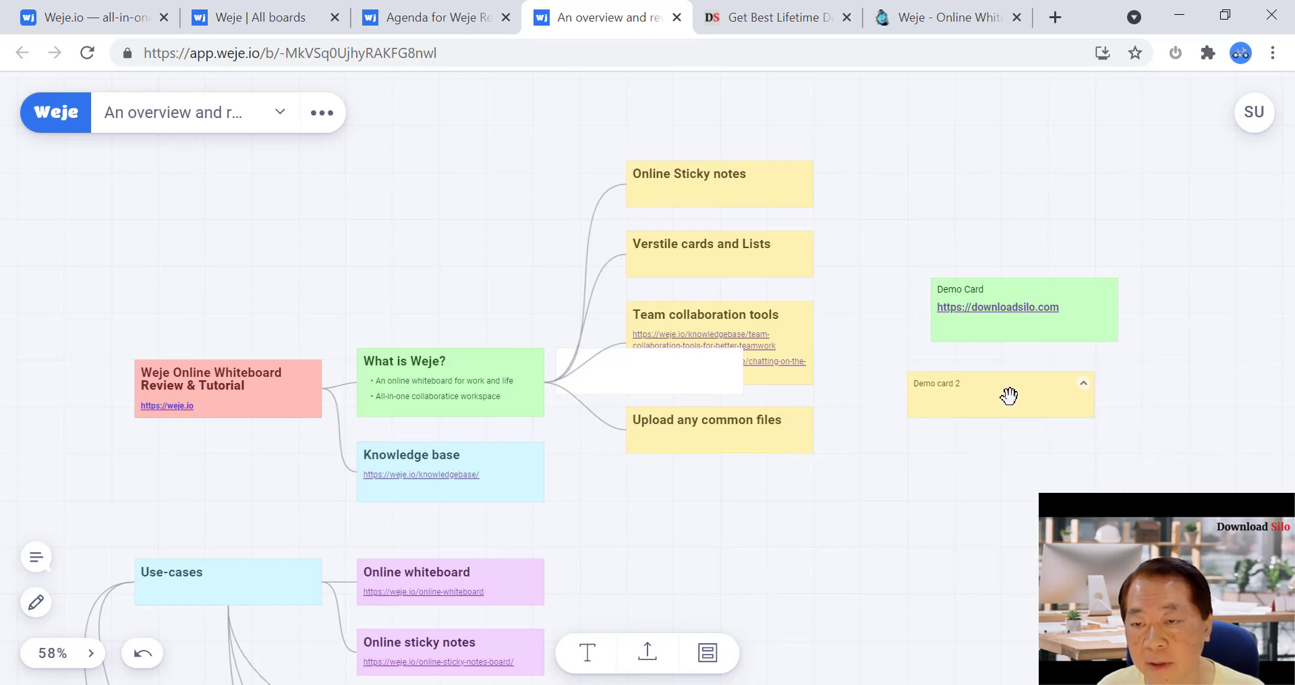
right_click(1049, 491)
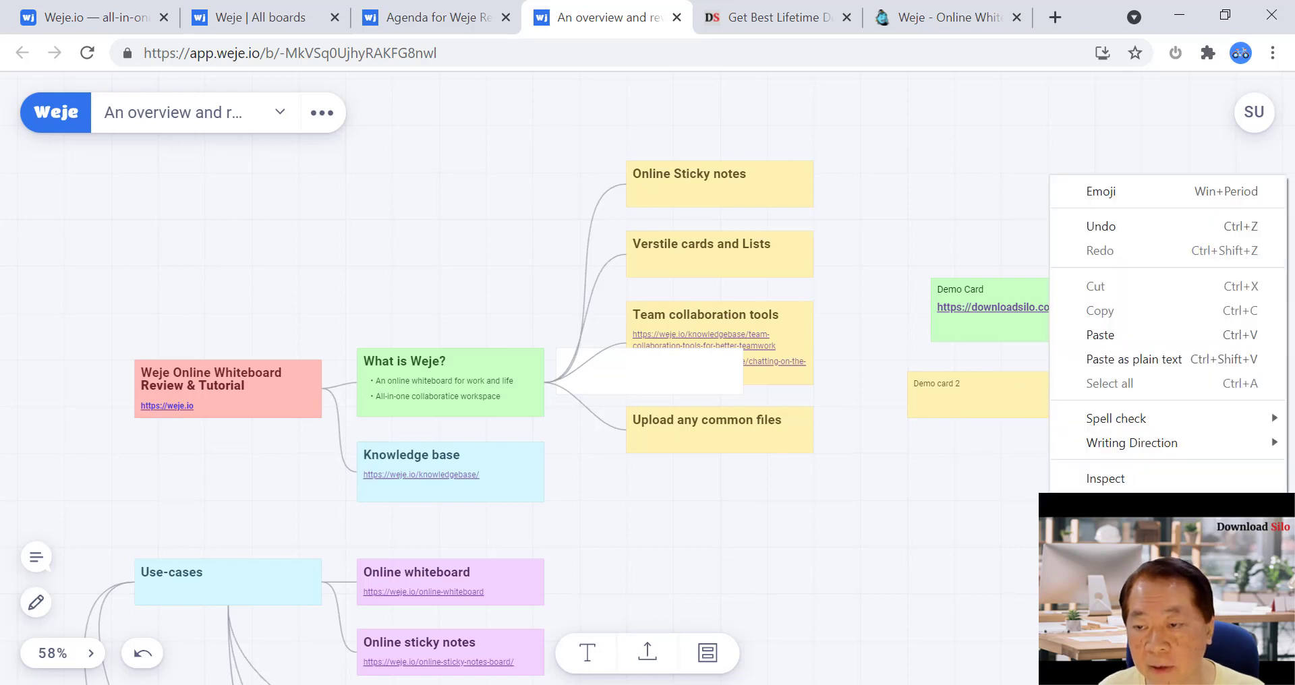
left_click(1049, 499)
left_click(1000, 496)
key("Delete")
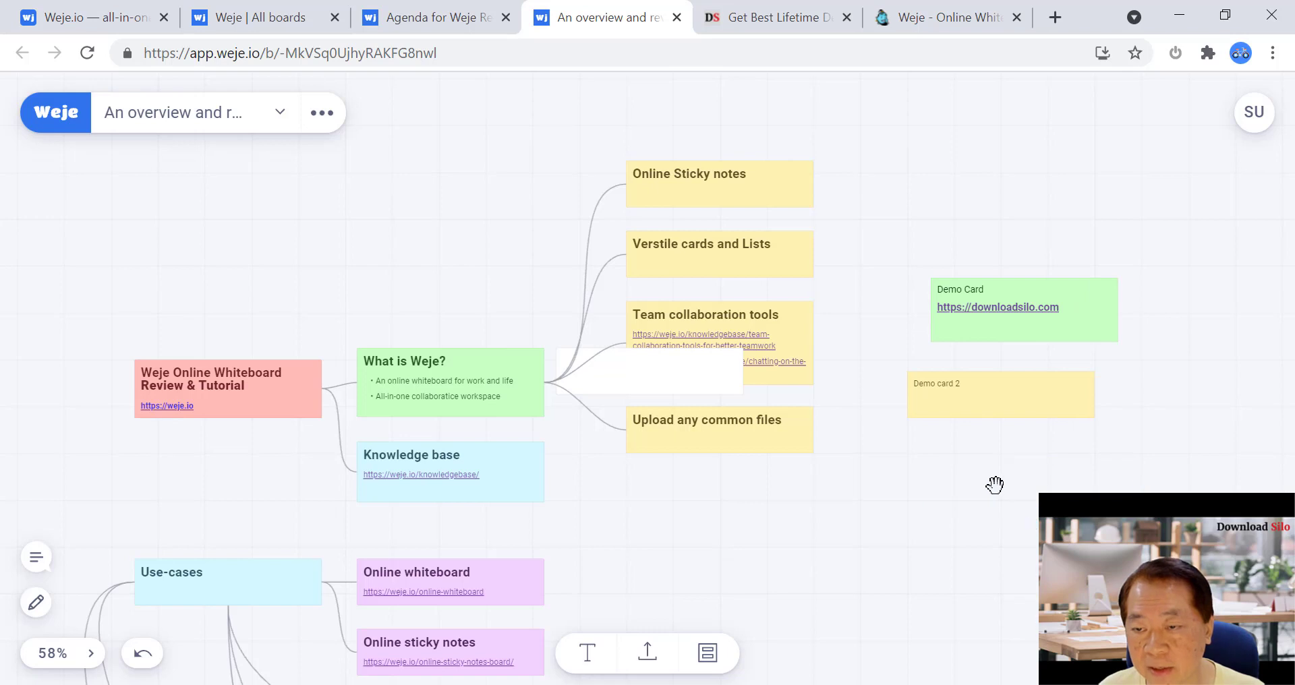
Create another card on the empty canvas below Demo card 2 and enter the text "Demo card 3"
double_click(1012, 475)
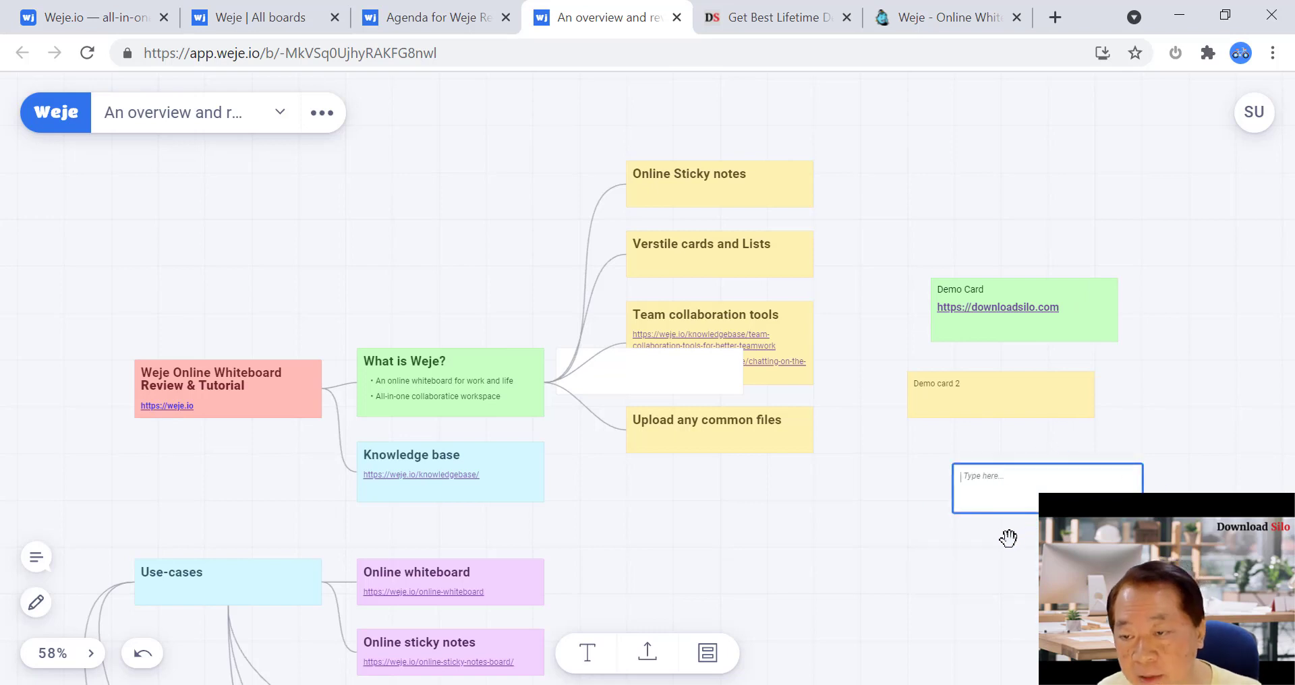
double_click(1030, 492)
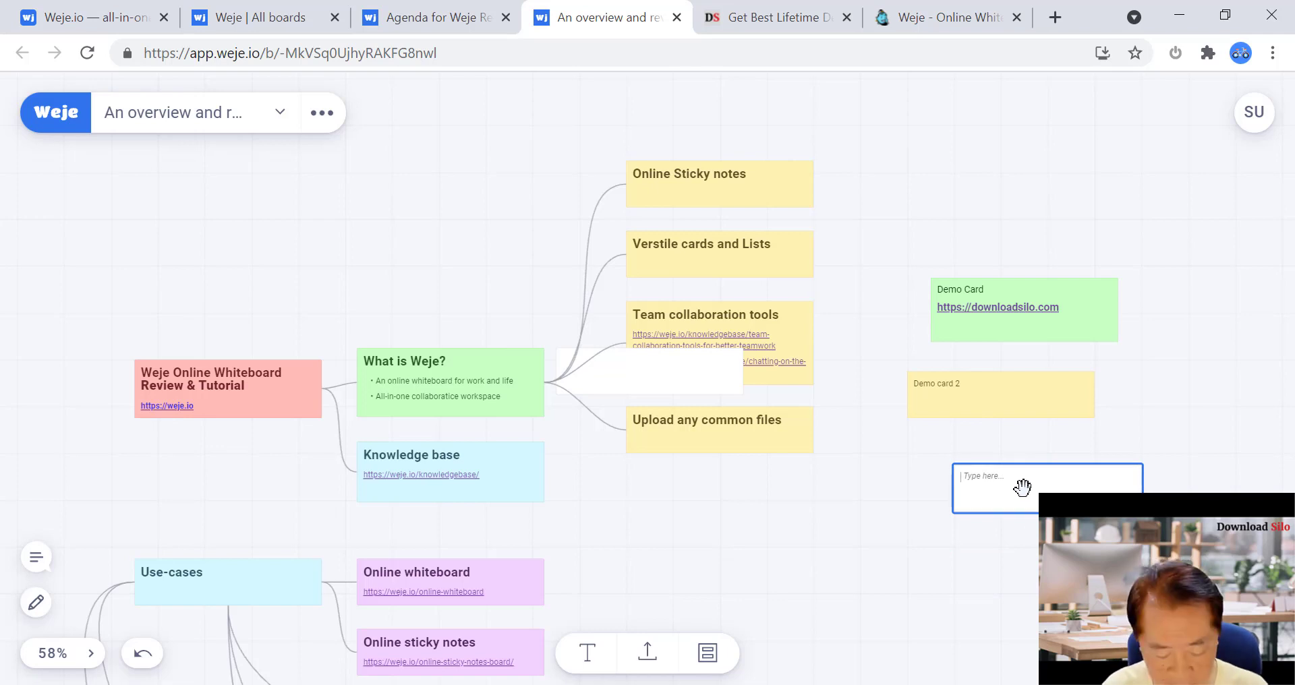
type("Demo card 3")
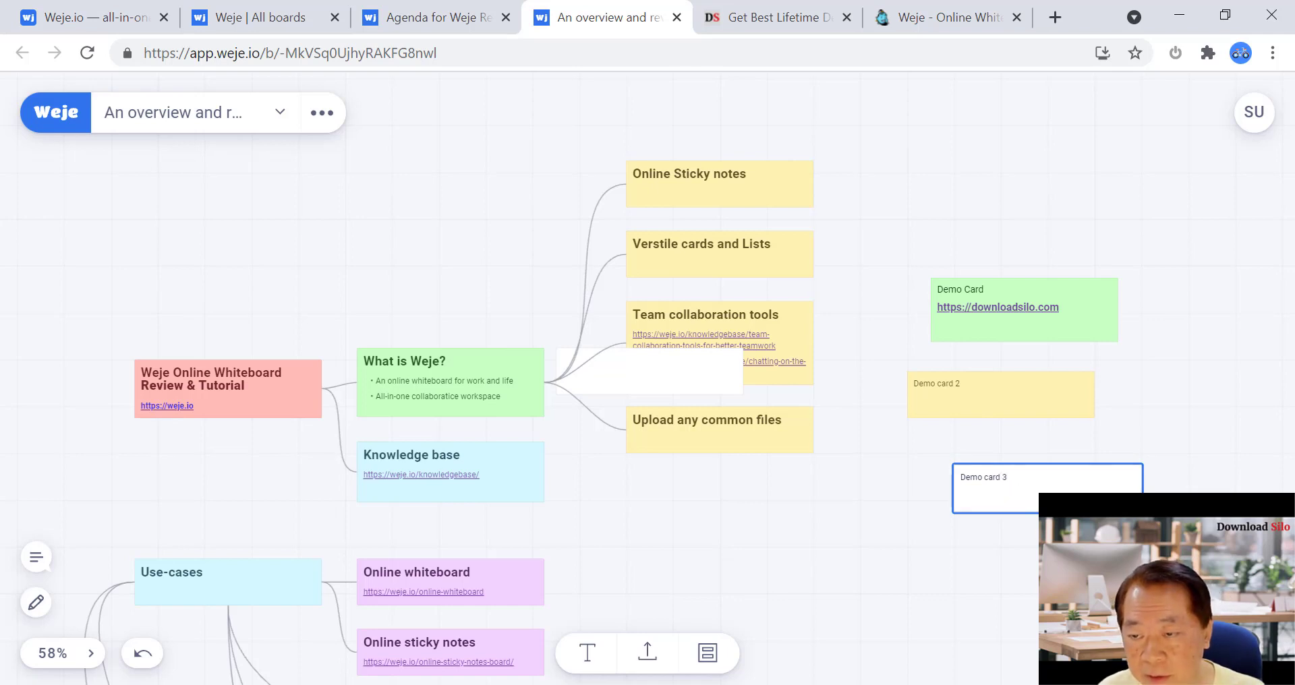
Colour Demo card 3 purple and deselect it
left_click(1032, 502)
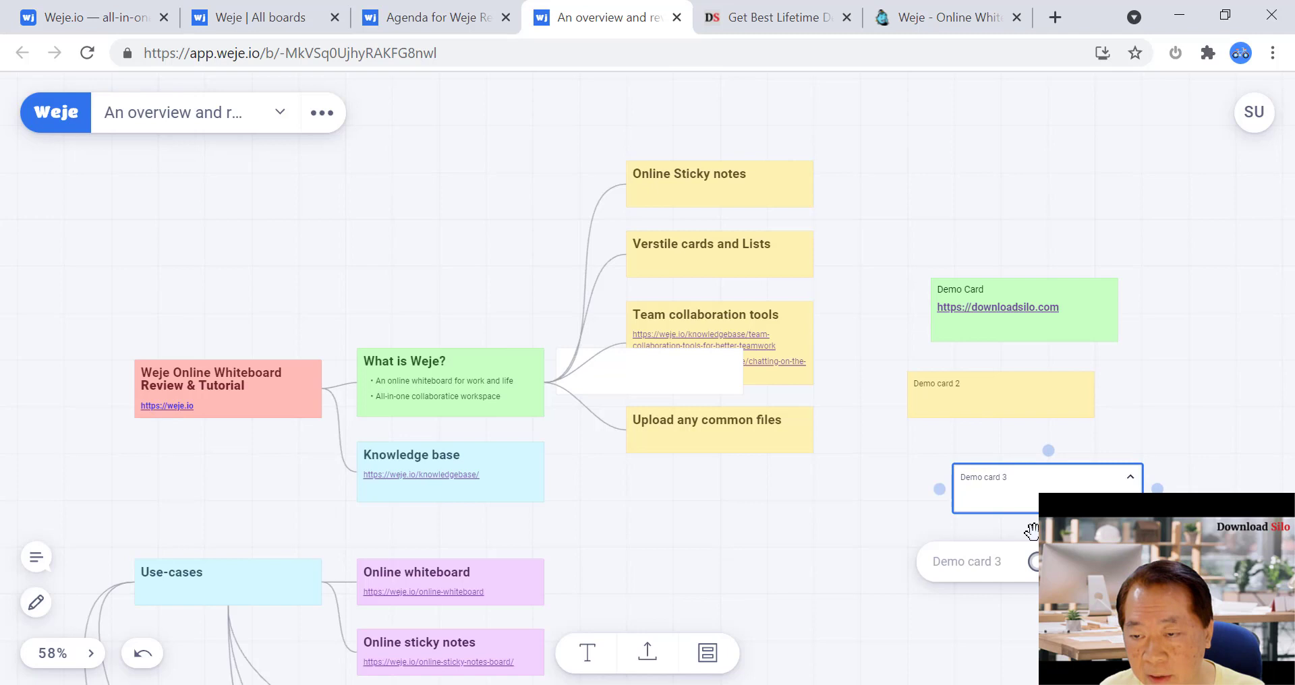
left_click(1036, 565)
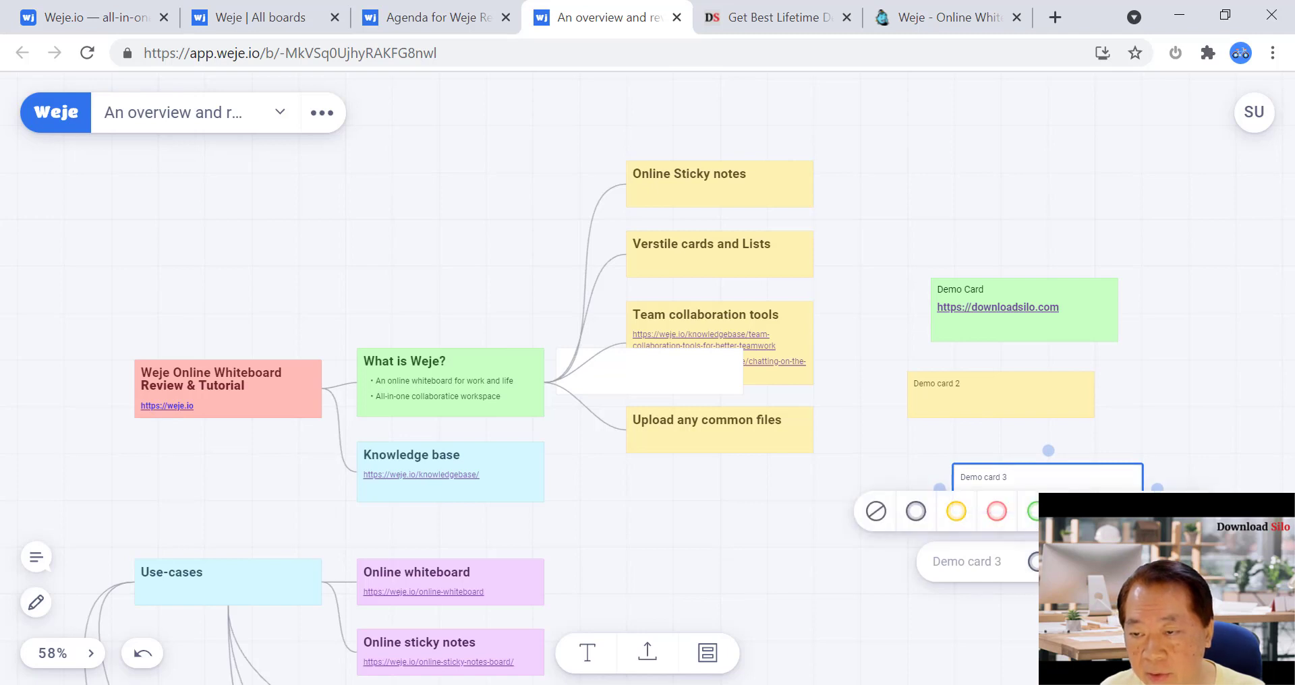
left_click(1159, 512)
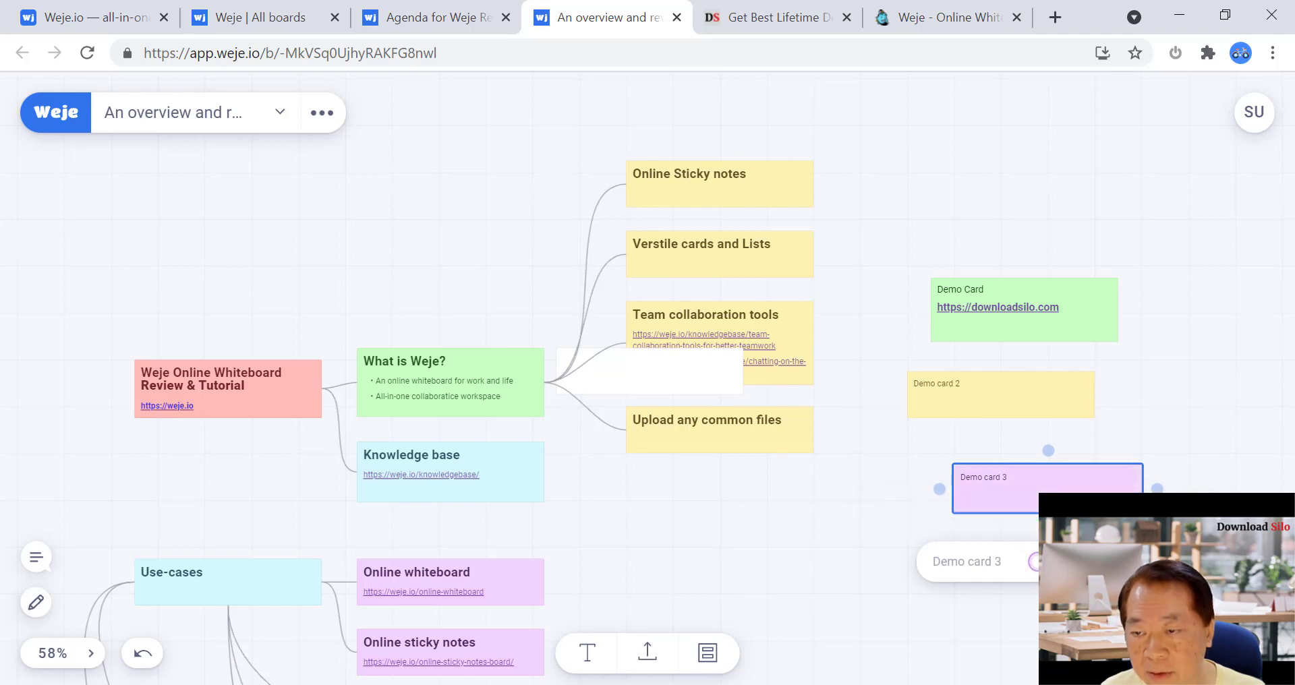
left_click(1210, 432)
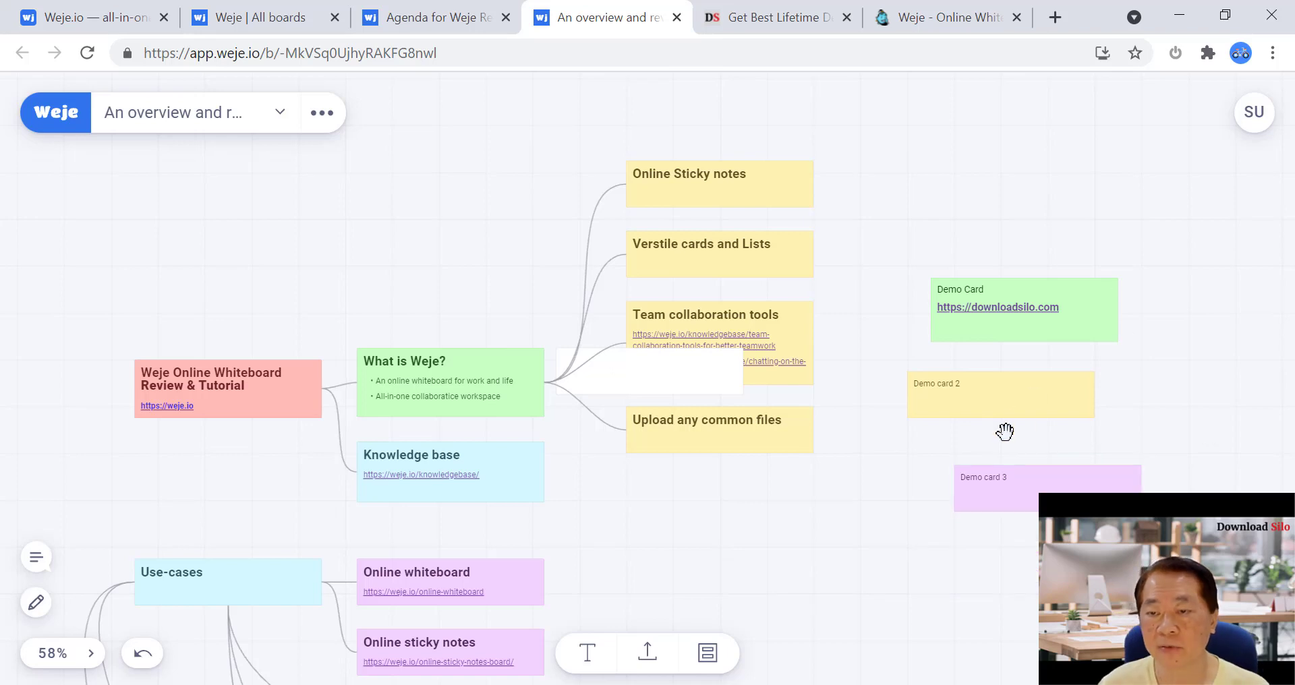
Open Demo card 2 for editing and format its whole text as Heading 1
left_click(1032, 397)
left_click(1012, 395)
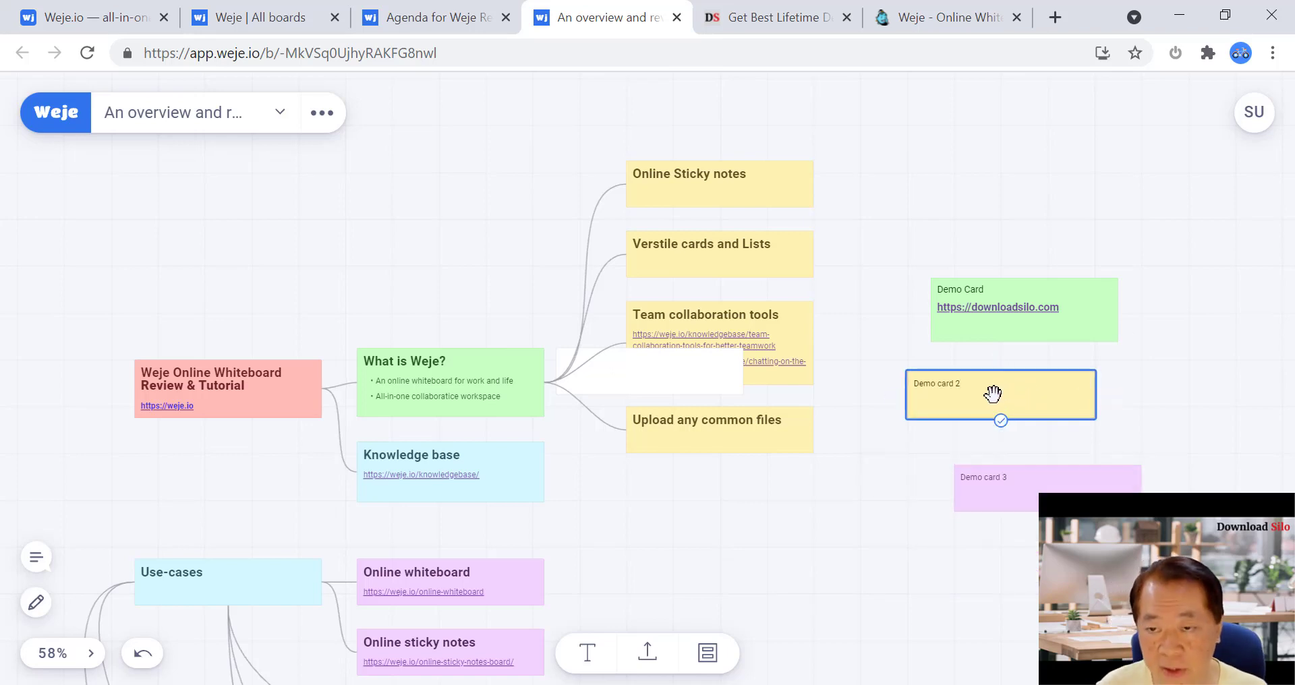
left_click_drag(975, 384, 916, 384)
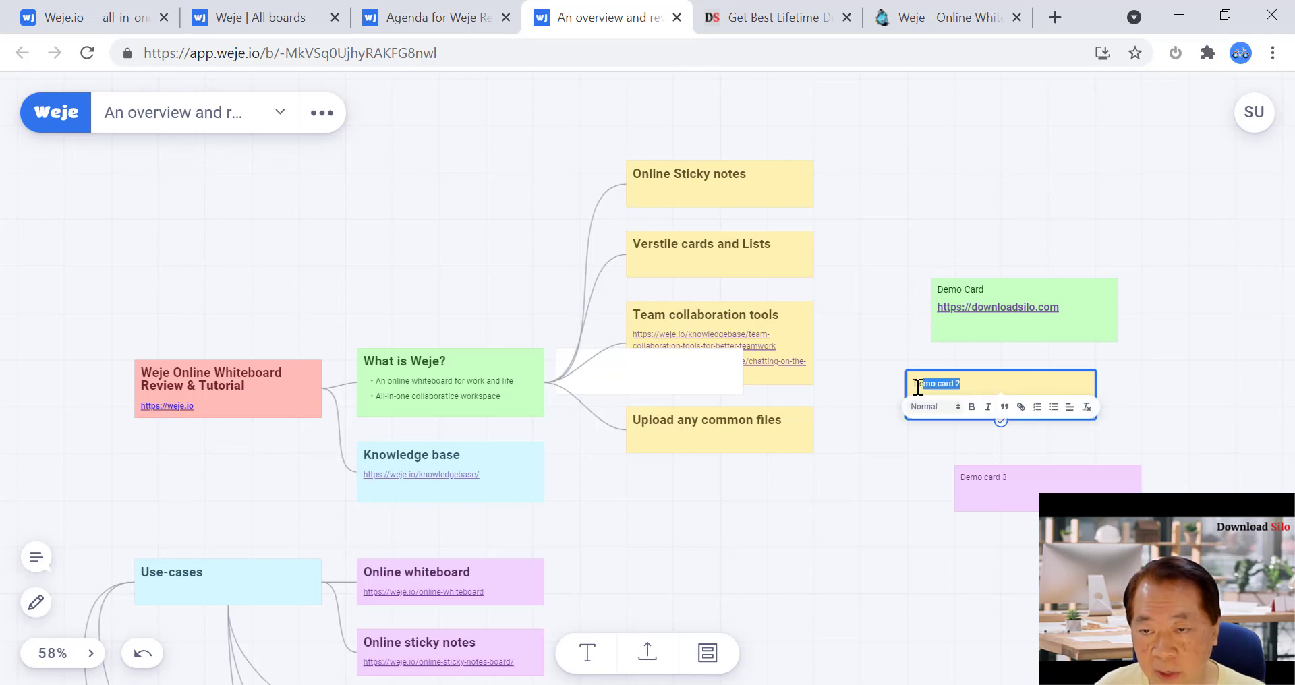
left_click(949, 412)
left_click_drag(965, 388, 906, 382)
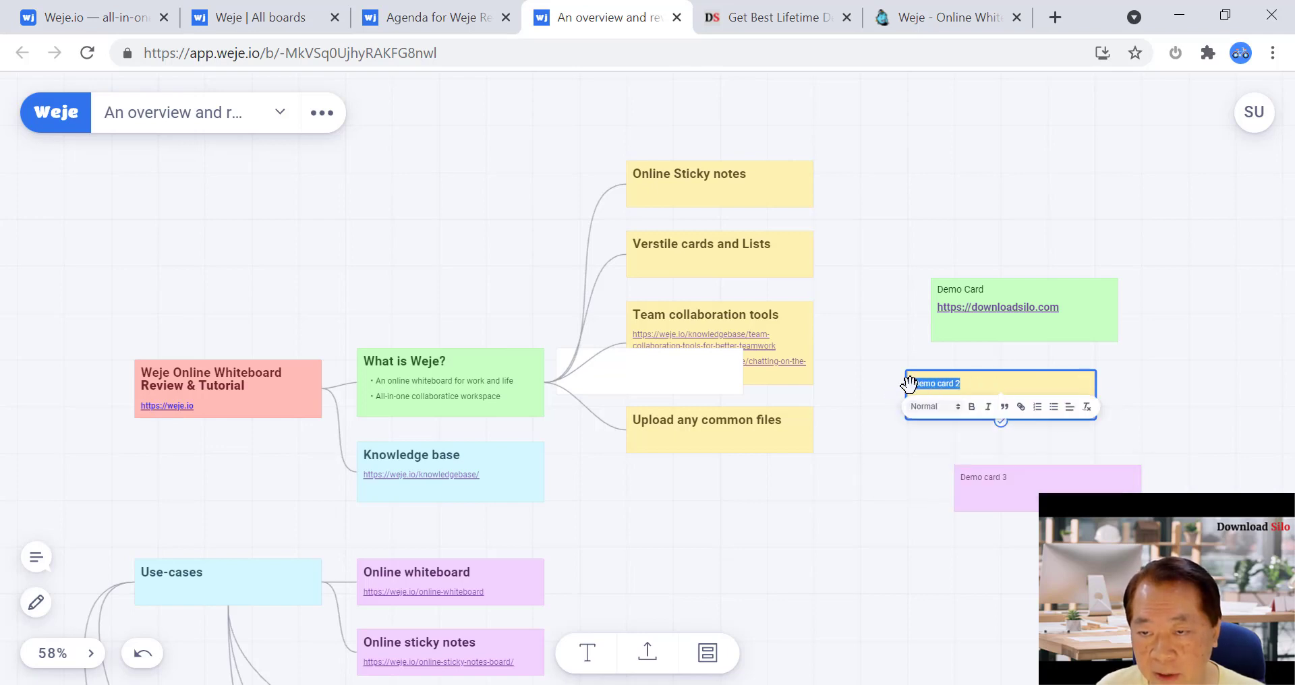
left_click(957, 408)
left_click(955, 442)
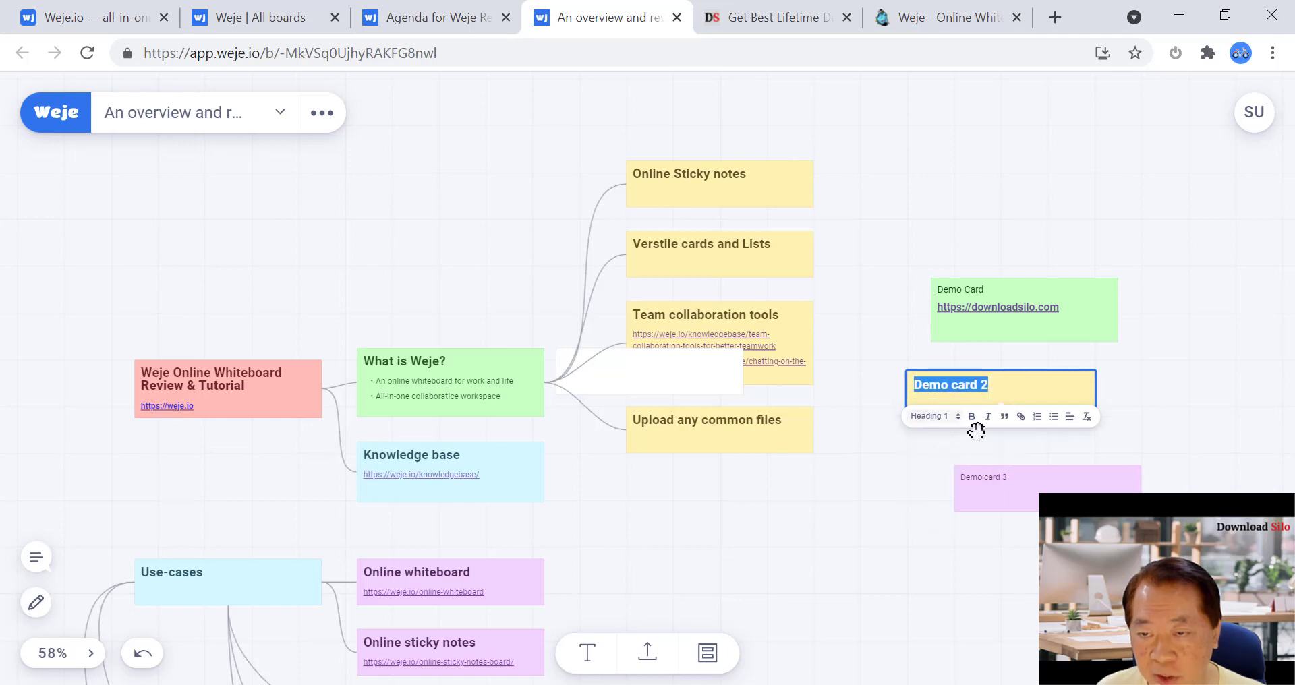
Try the numbered list format on the Demo card 2 text and restore its Heading 1 style
left_click(1037, 417)
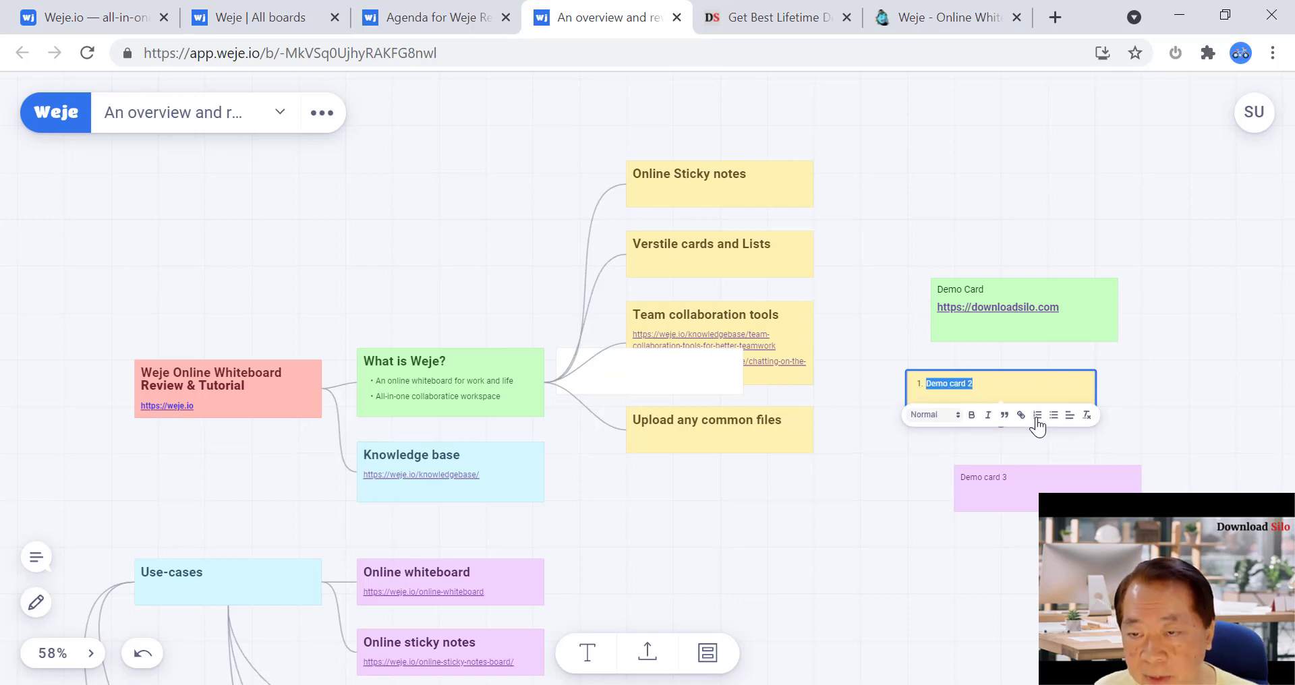
left_click(1037, 423)
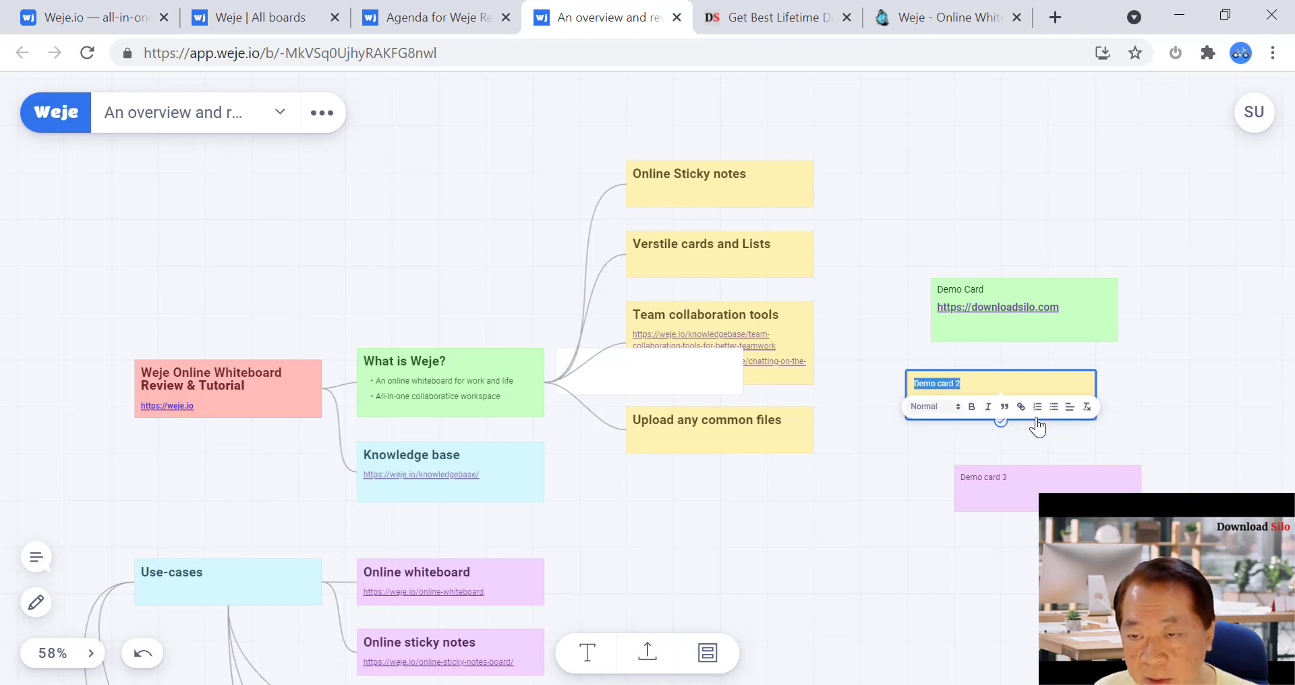
left_click(957, 413)
left_click(941, 444)
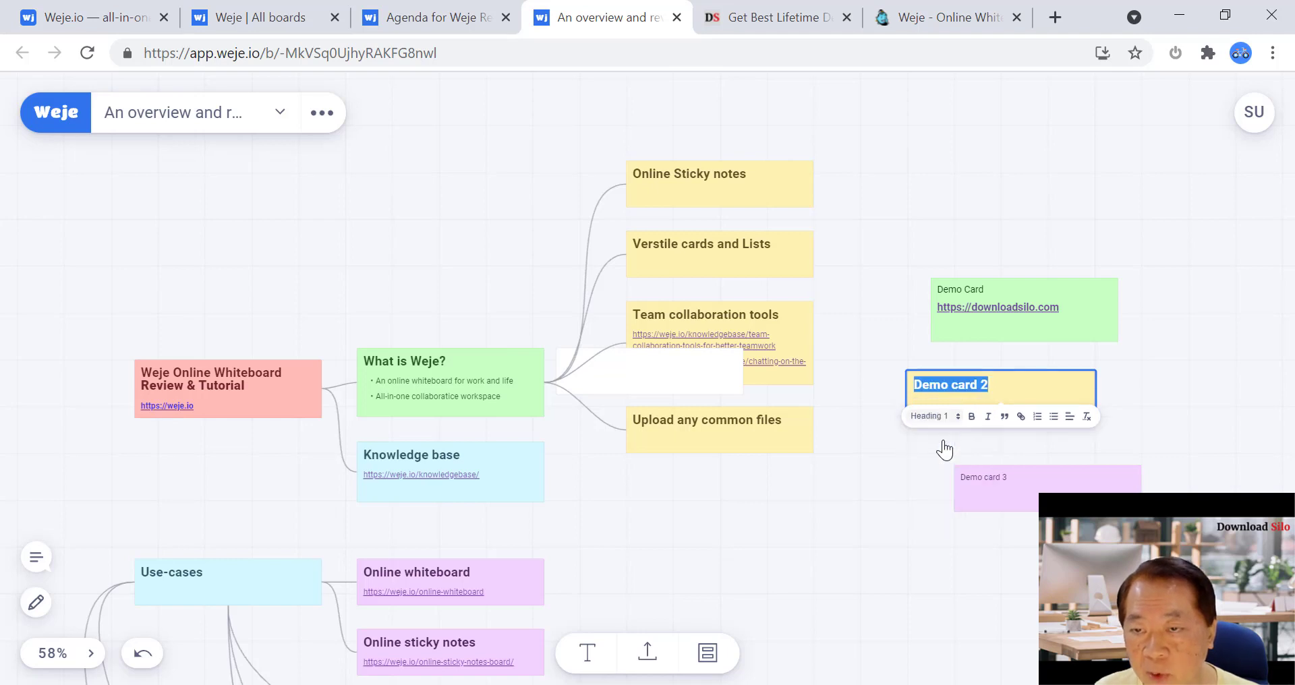
left_click(1008, 287)
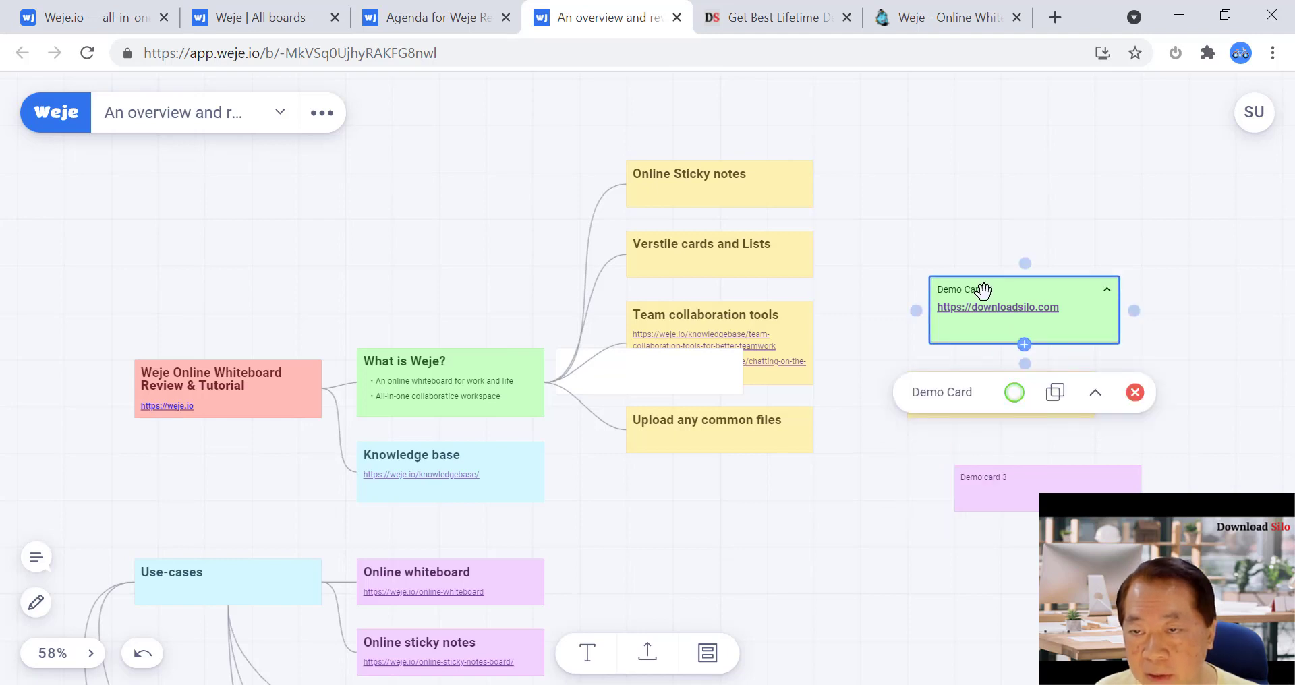
Format the text of the purple Demo card 3 as Heading 1 and deselect the card
left_click(1005, 484)
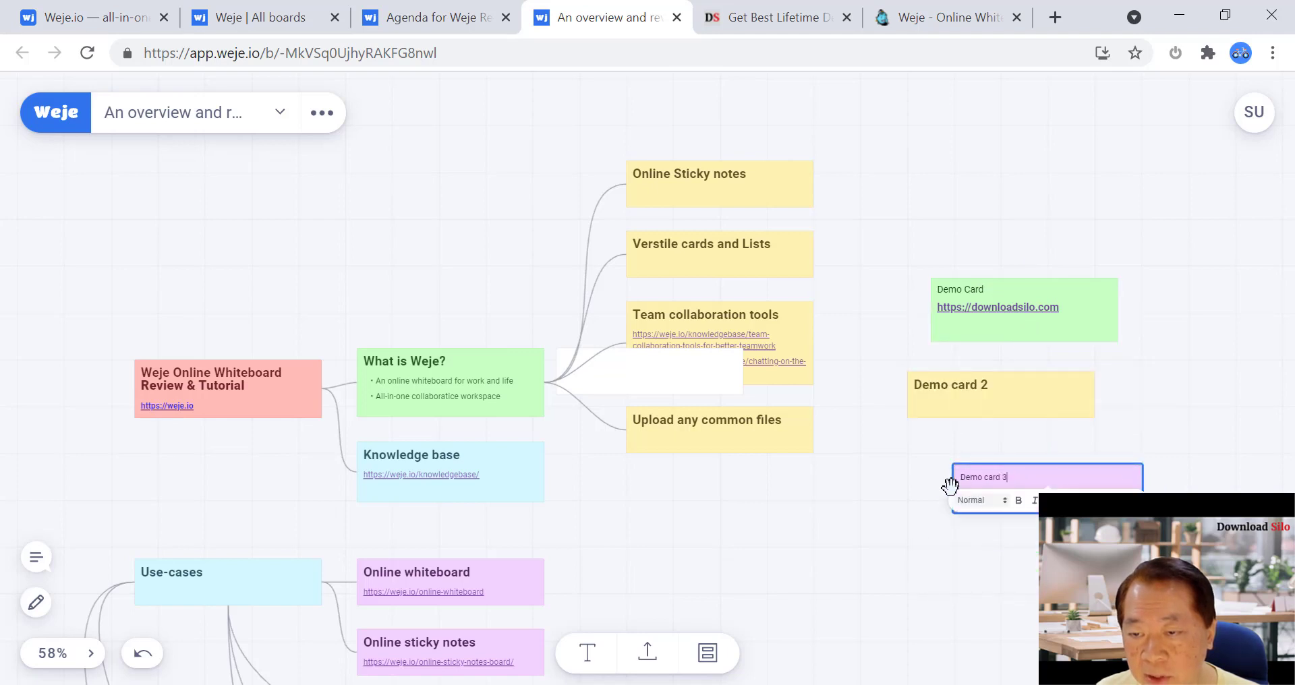
left_click_drag(1005, 482, 974, 487)
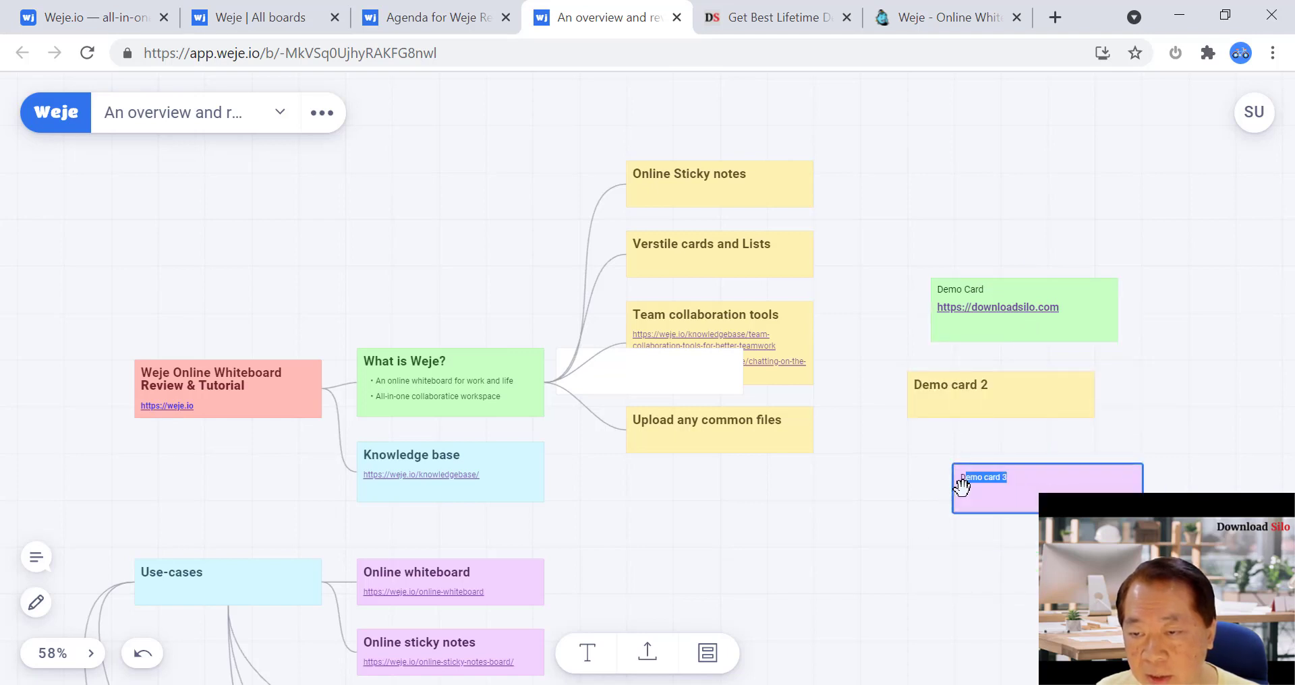
left_click(1029, 480)
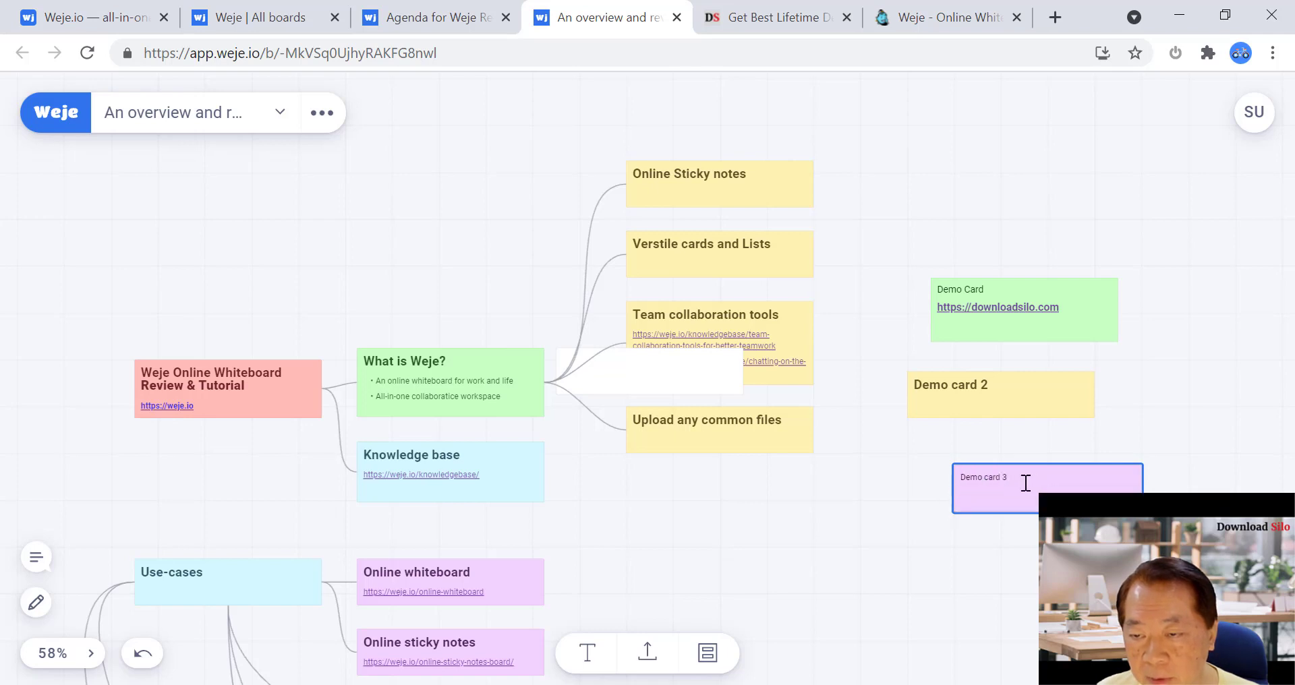
left_click_drag(1026, 483, 955, 475)
left_click(983, 502)
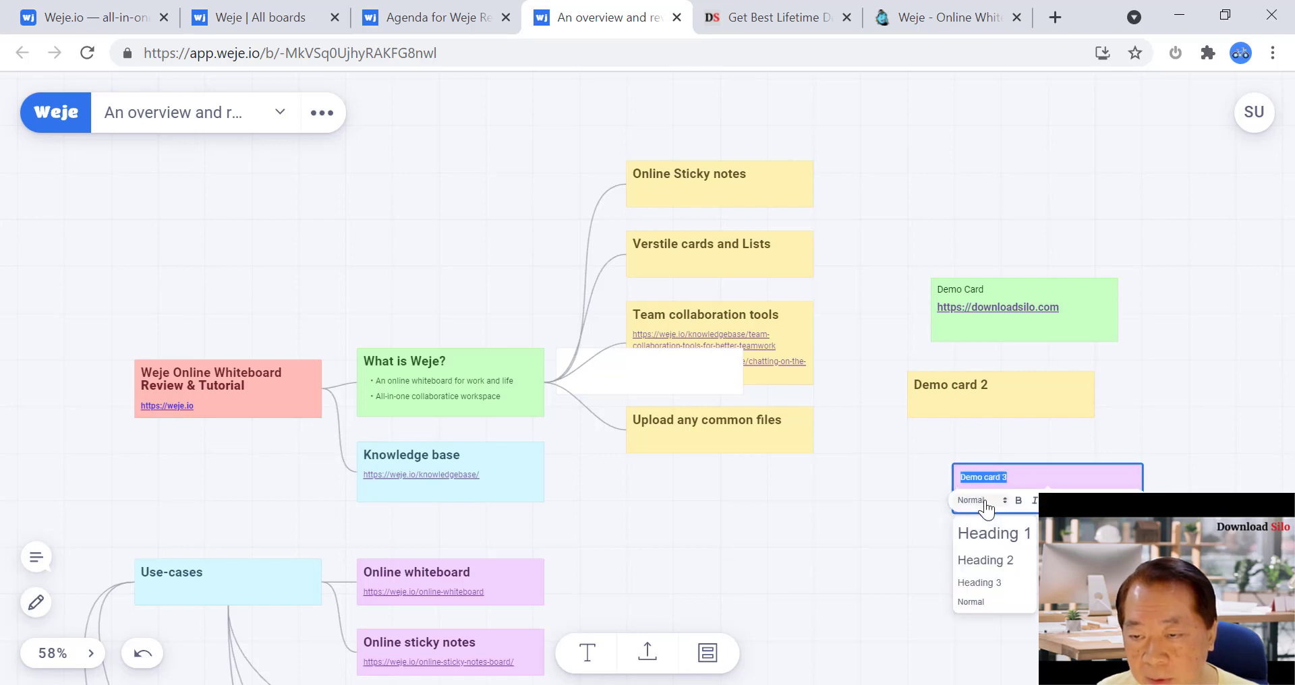
left_click(1000, 541)
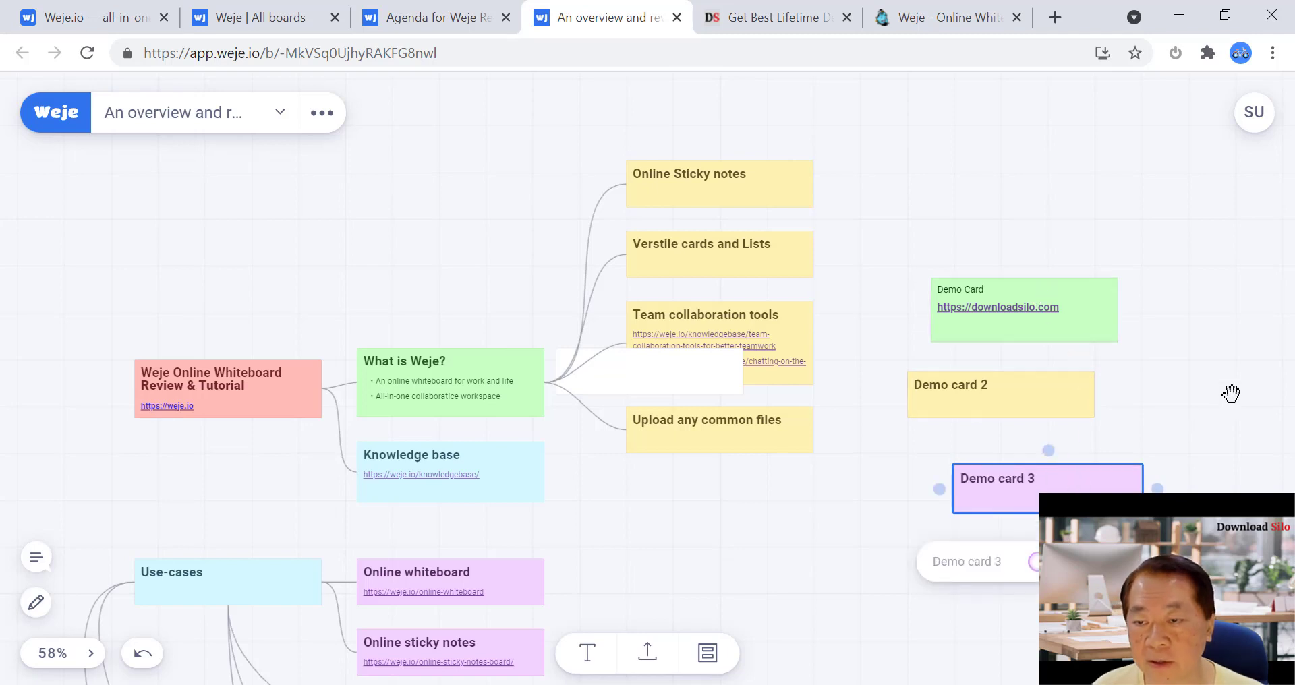
left_click(1136, 435)
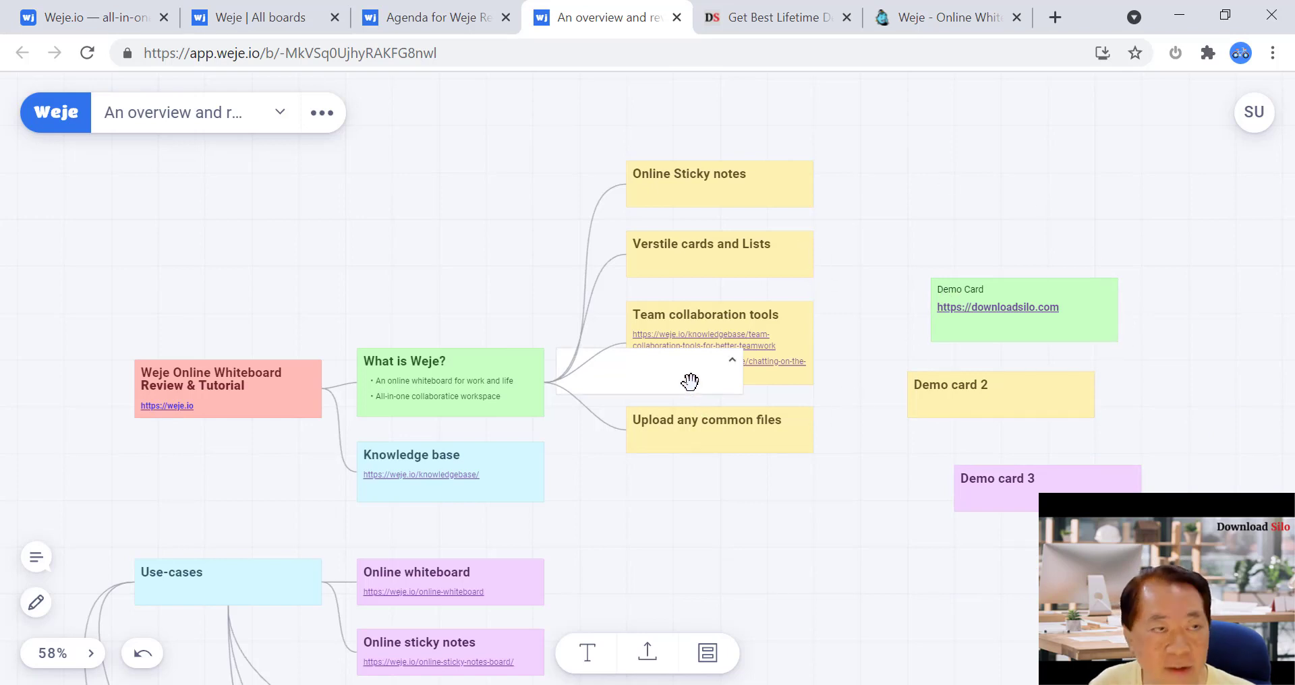
Move the blank card off the Team collaboration tools card and delete both leftover blank cards
left_click_drag(690, 382, 963, 586)
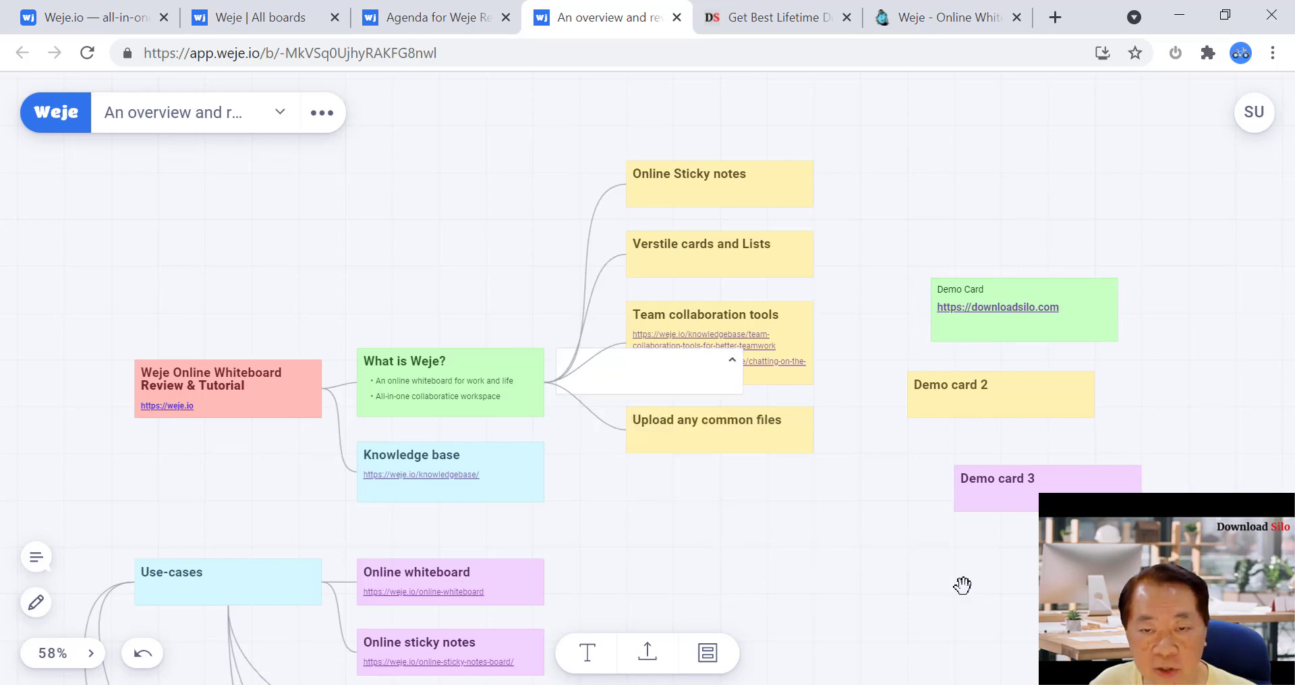
left_click_drag(683, 375, 890, 576)
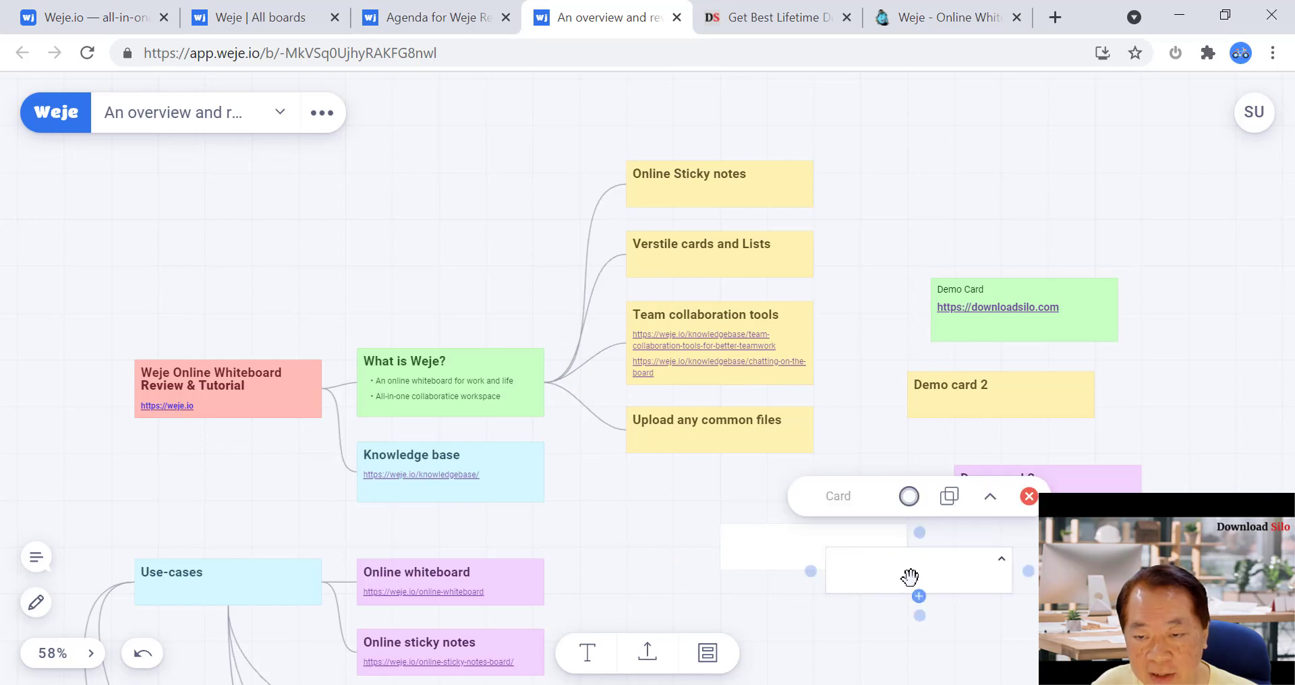
left_click(1029, 500)
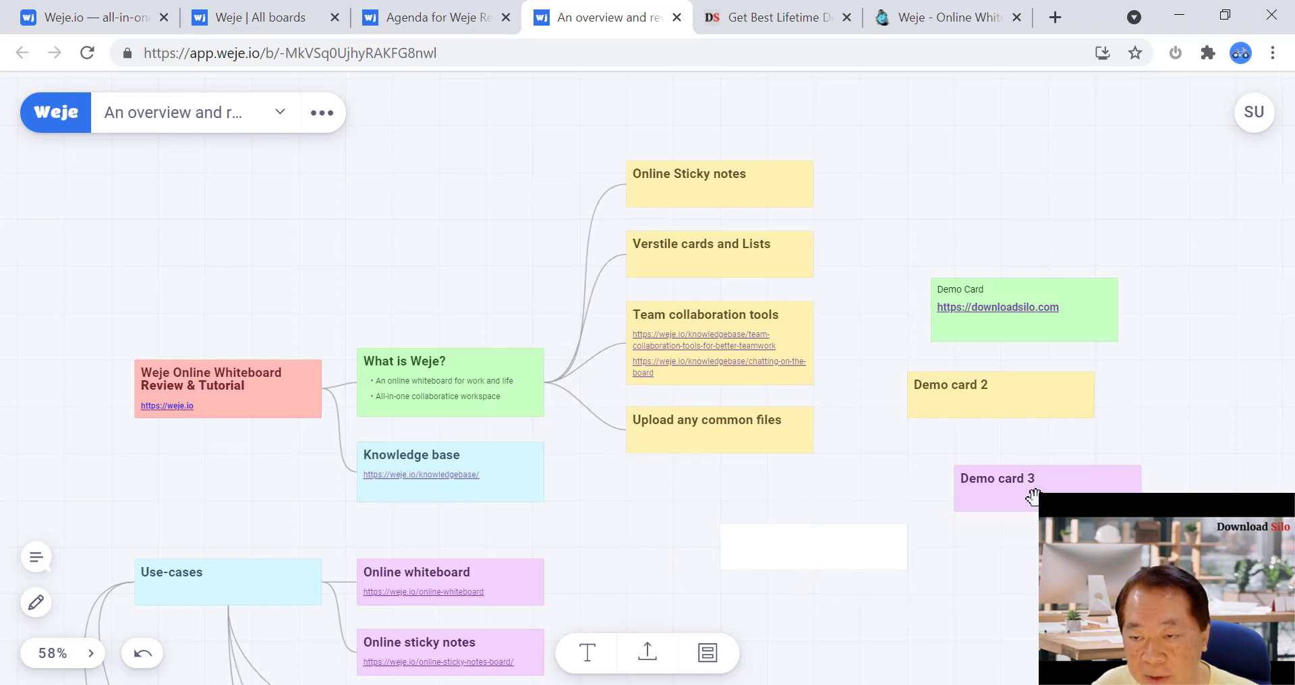
left_click(854, 547)
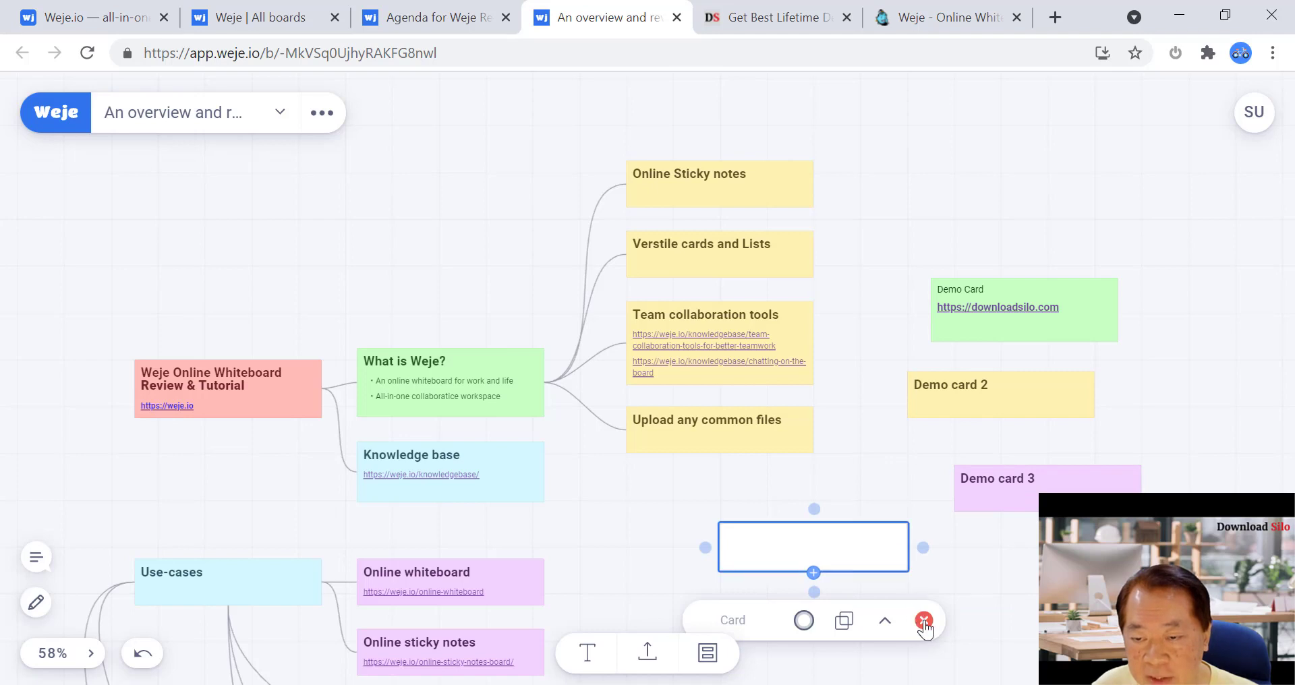
left_click(924, 620)
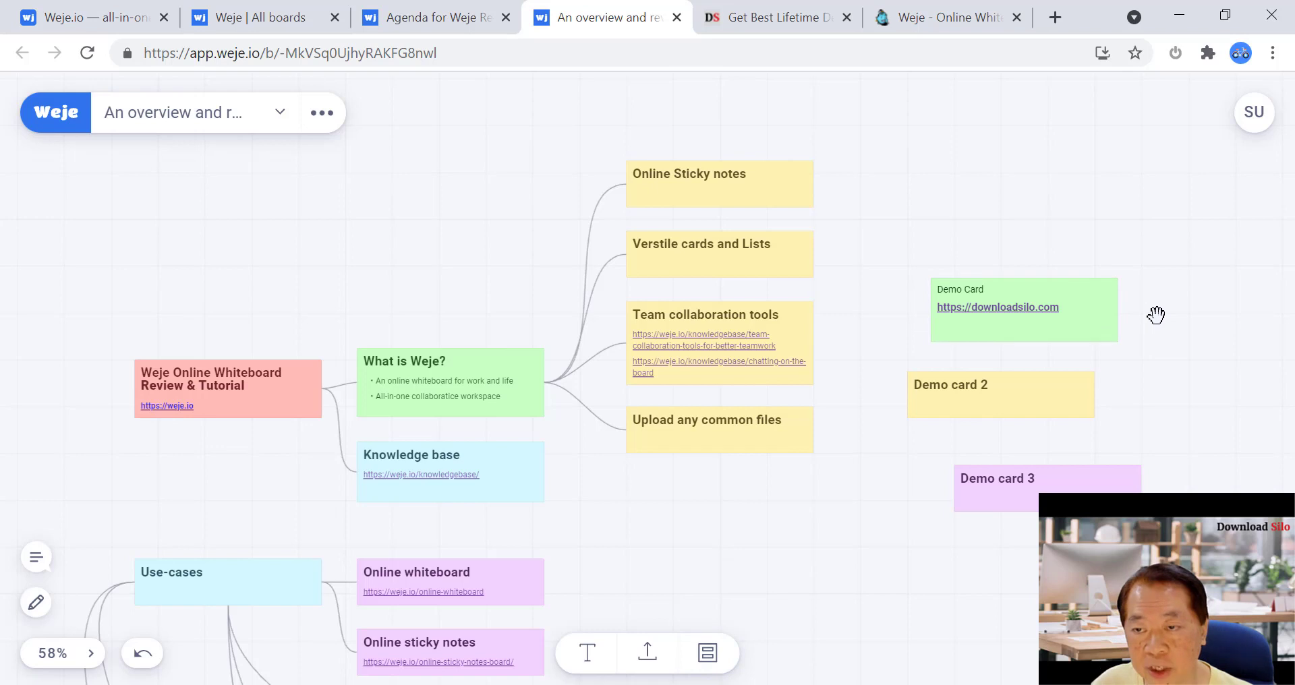
Combine Demo Card, Demo card 3 and Demo card 2 into one list and place it in the empty area beside the yellow cards
left_click(1081, 308)
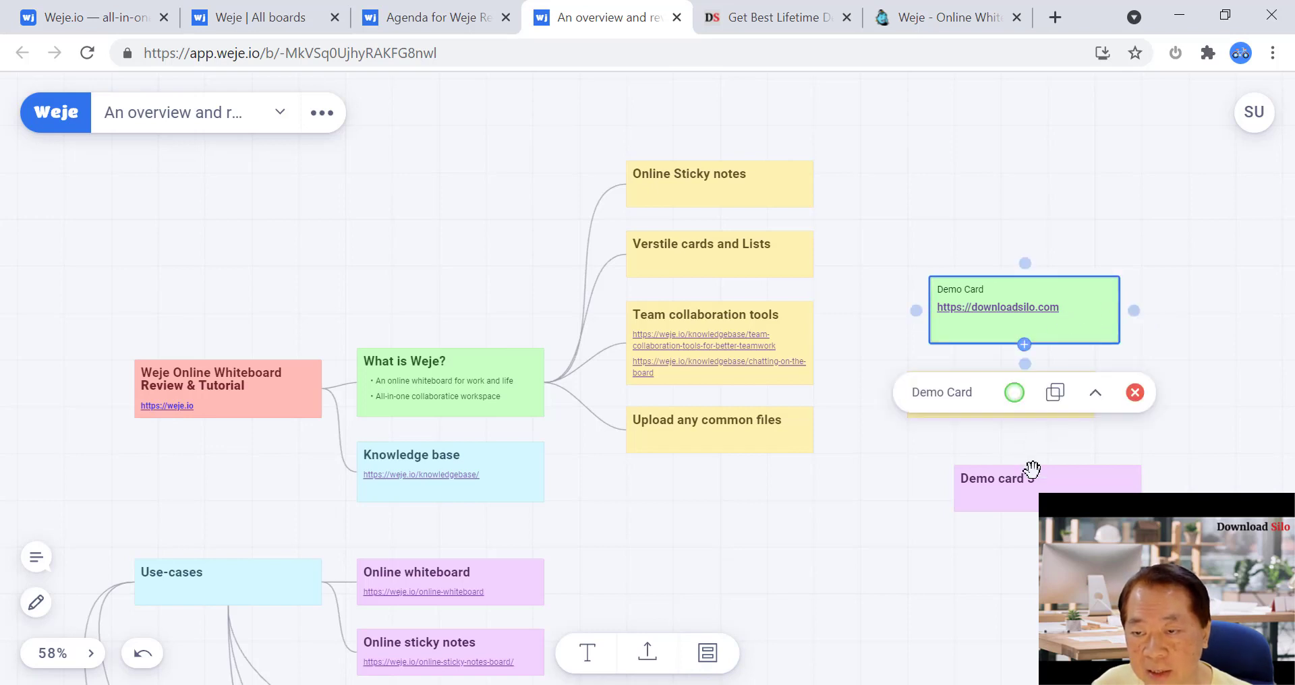
left_click(1078, 474, "shift")
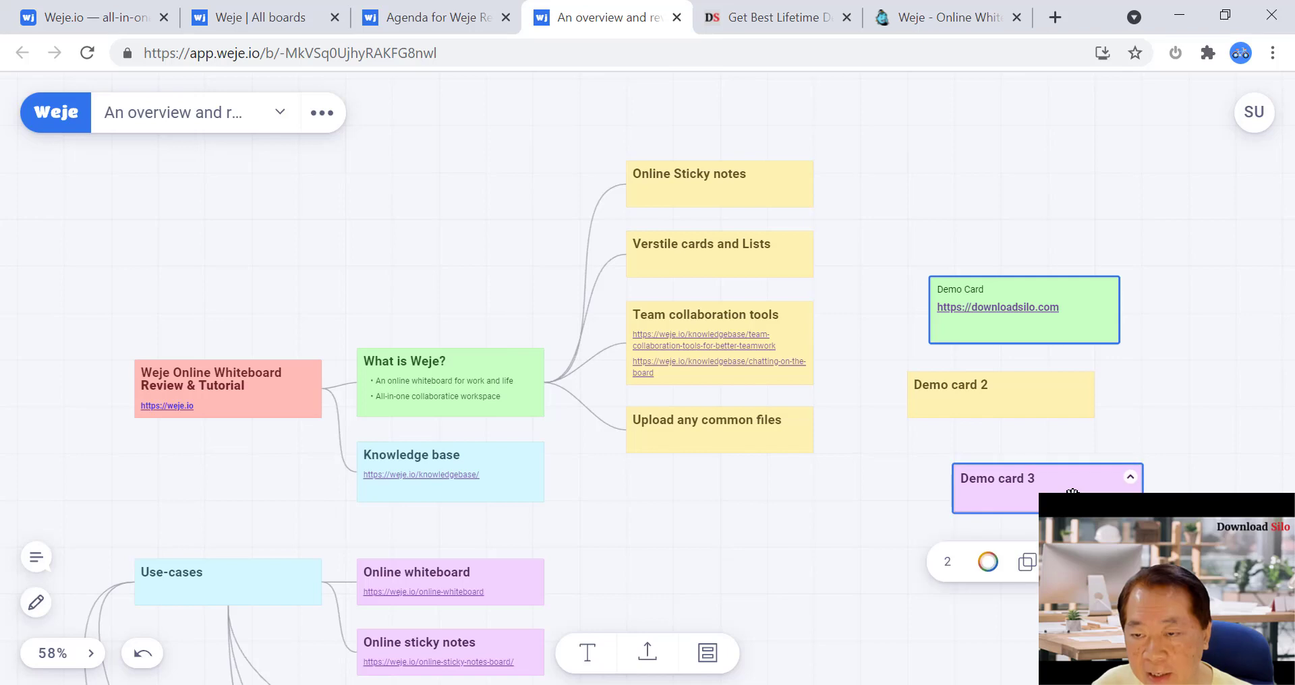
left_click(1050, 392, "shift")
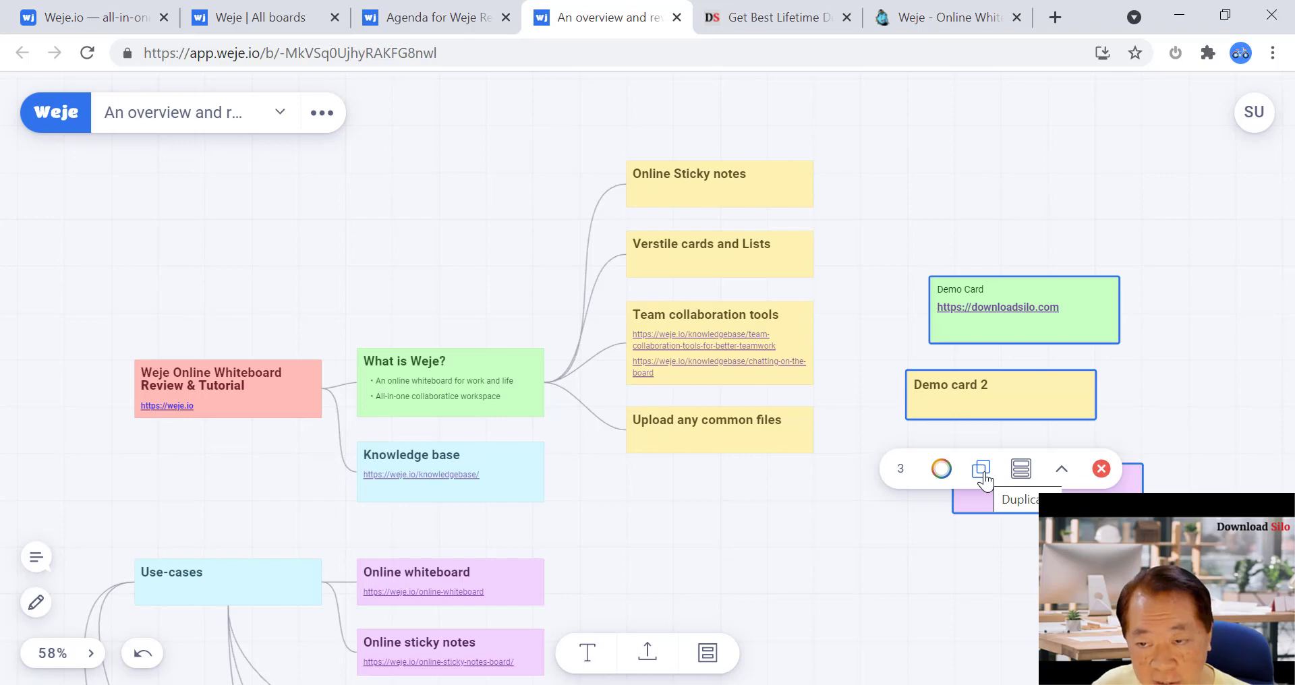
left_click(1023, 470)
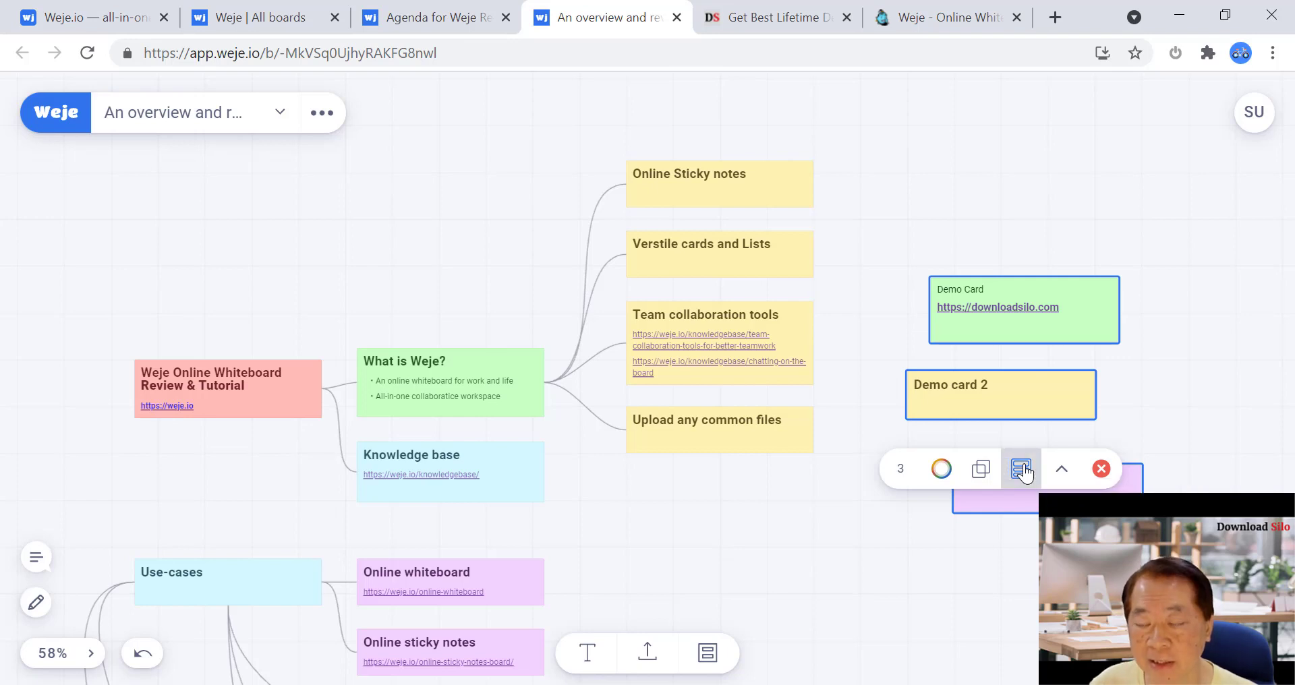
left_click_drag(653, 363, 1086, 339)
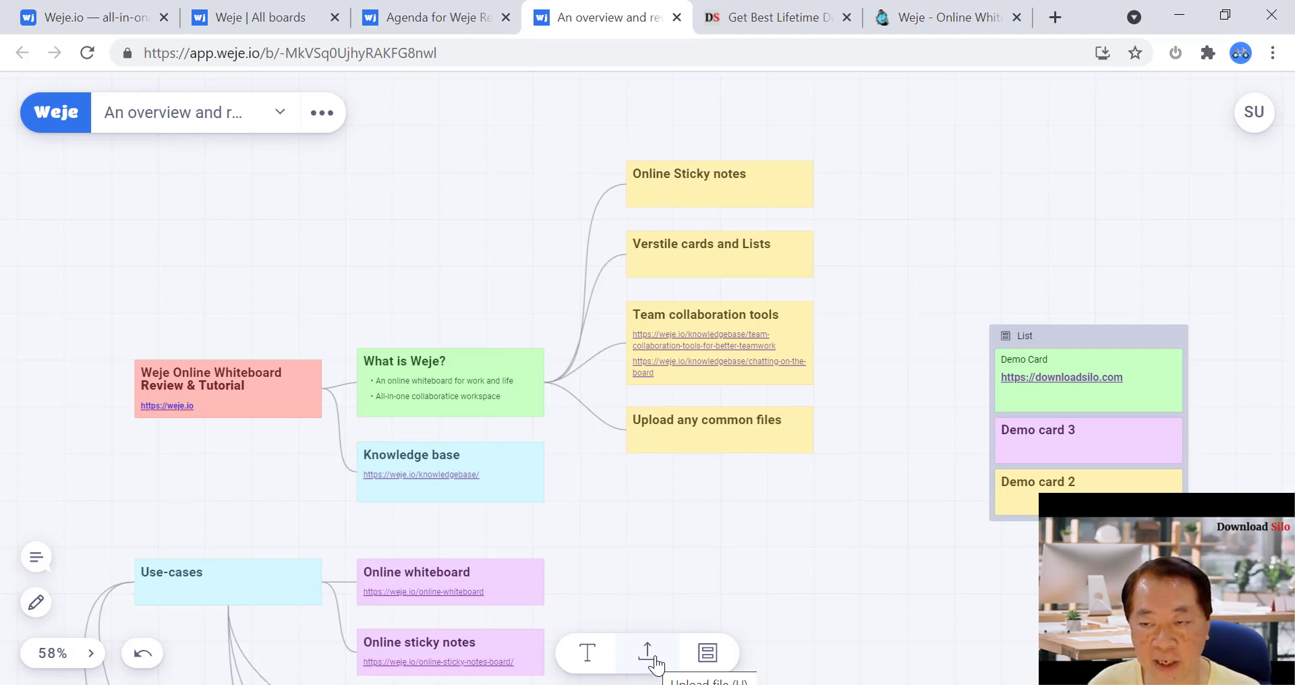
left_click_drag(1079, 335, 1105, 230)
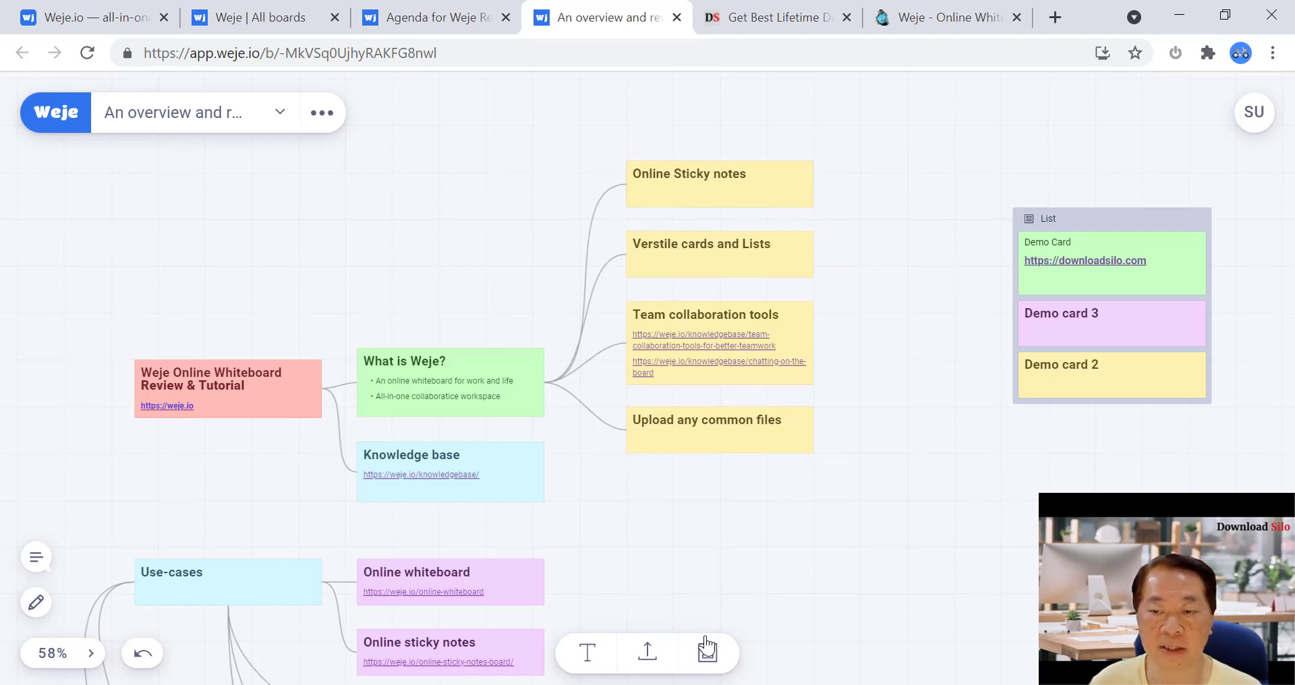
Add a new text card in the empty area below the list and colour it red
left_click(588, 653)
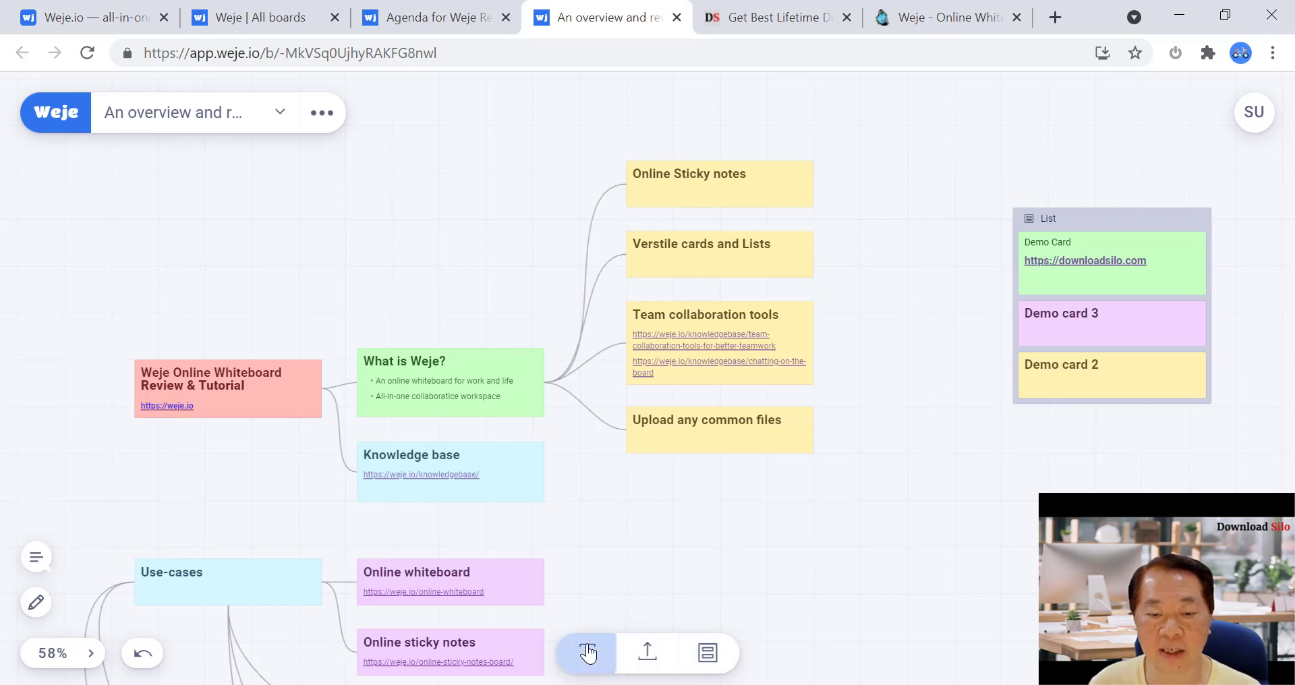
left_click_drag(679, 376, 1031, 488)
double_click(1008, 483)
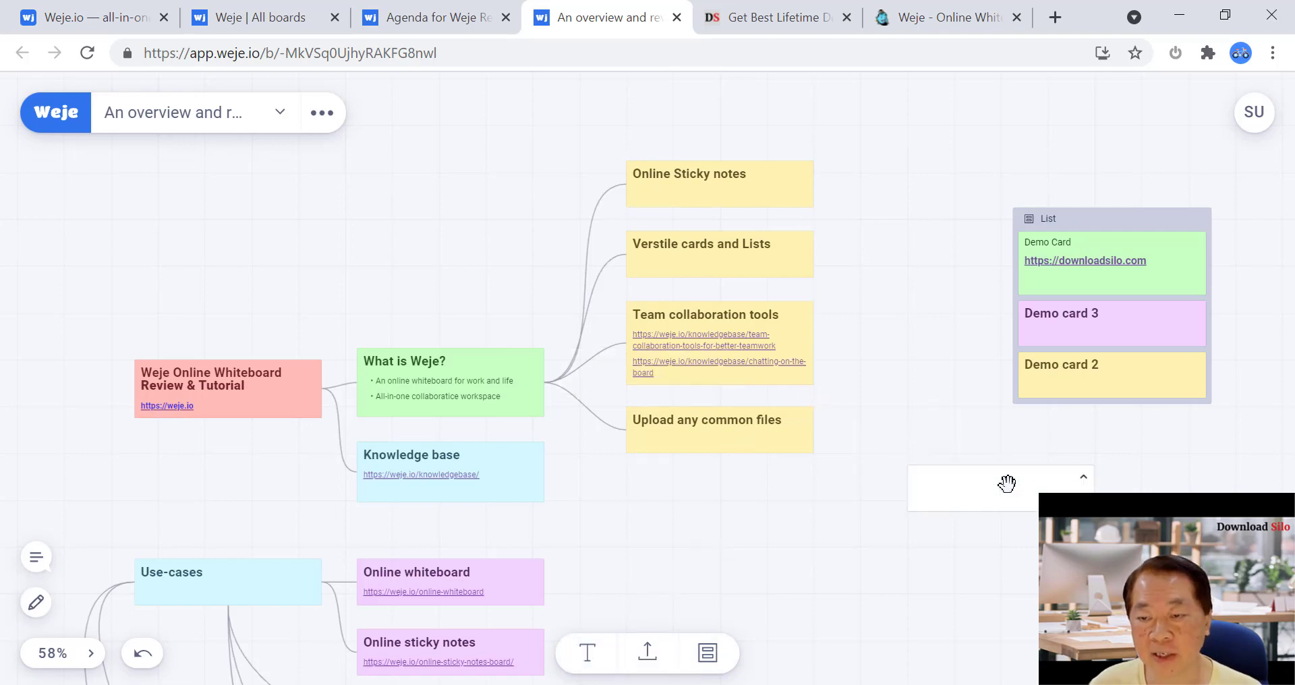
left_click(1007, 483)
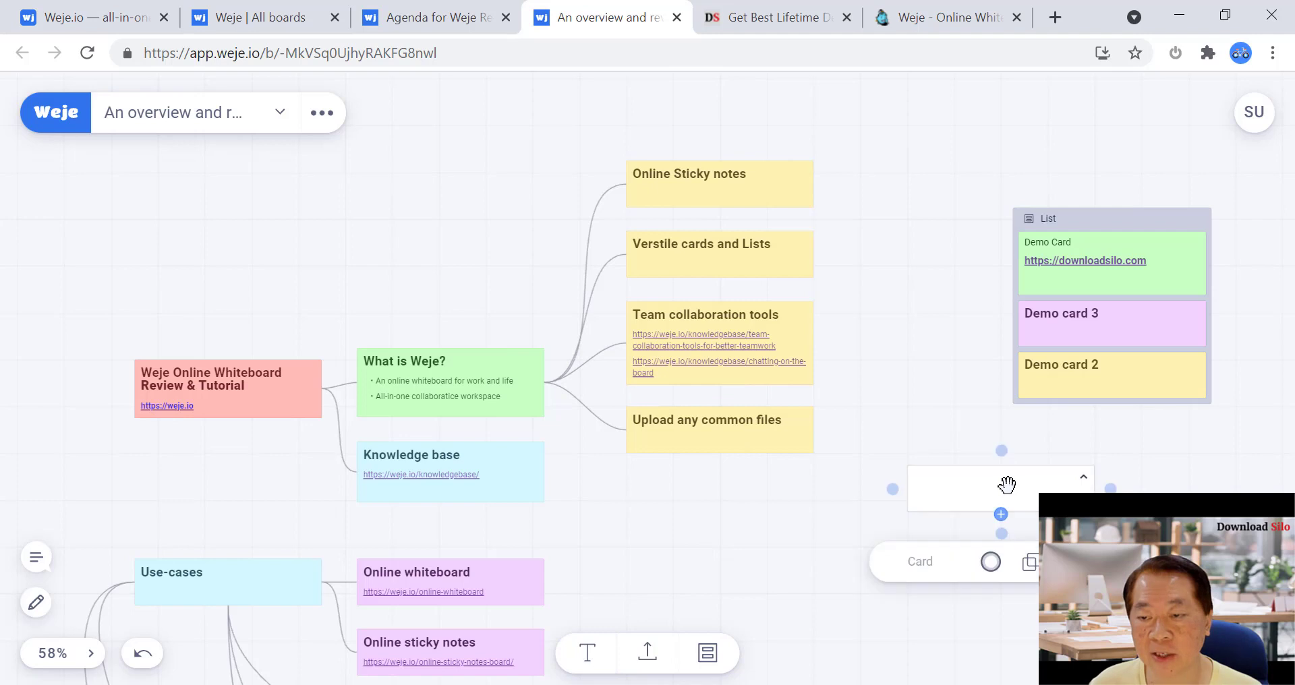
left_click(991, 562)
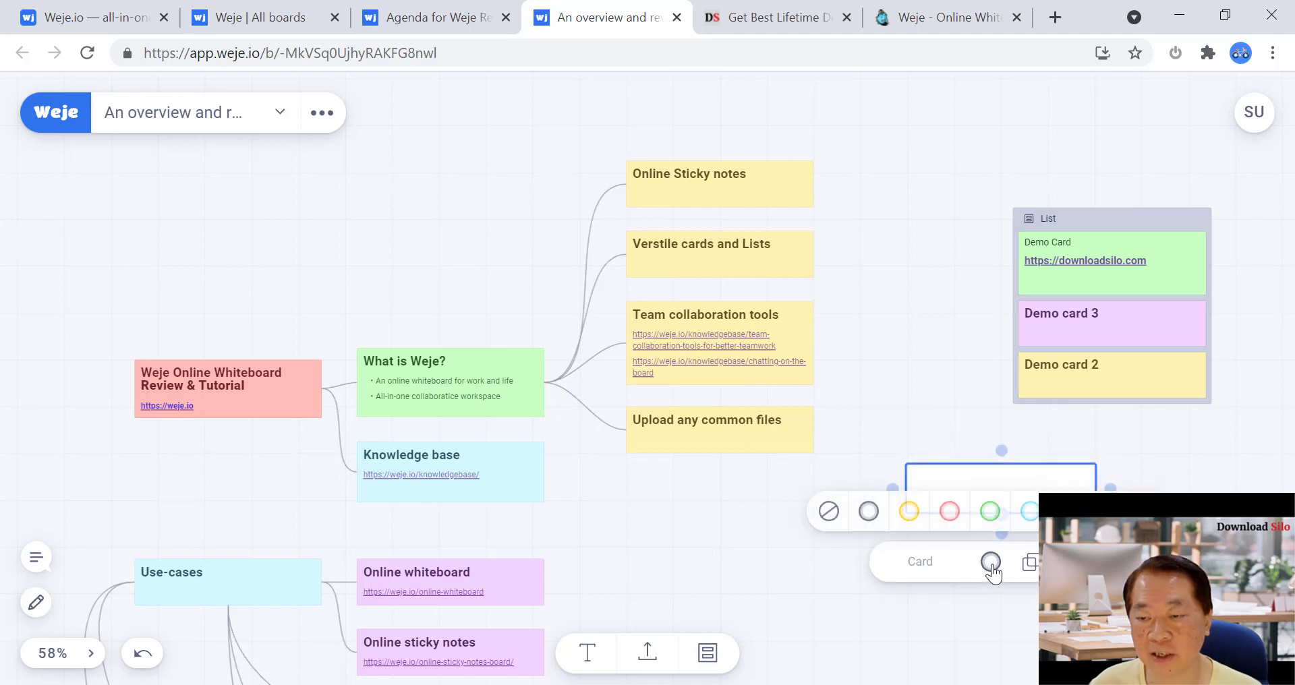
left_click(948, 516)
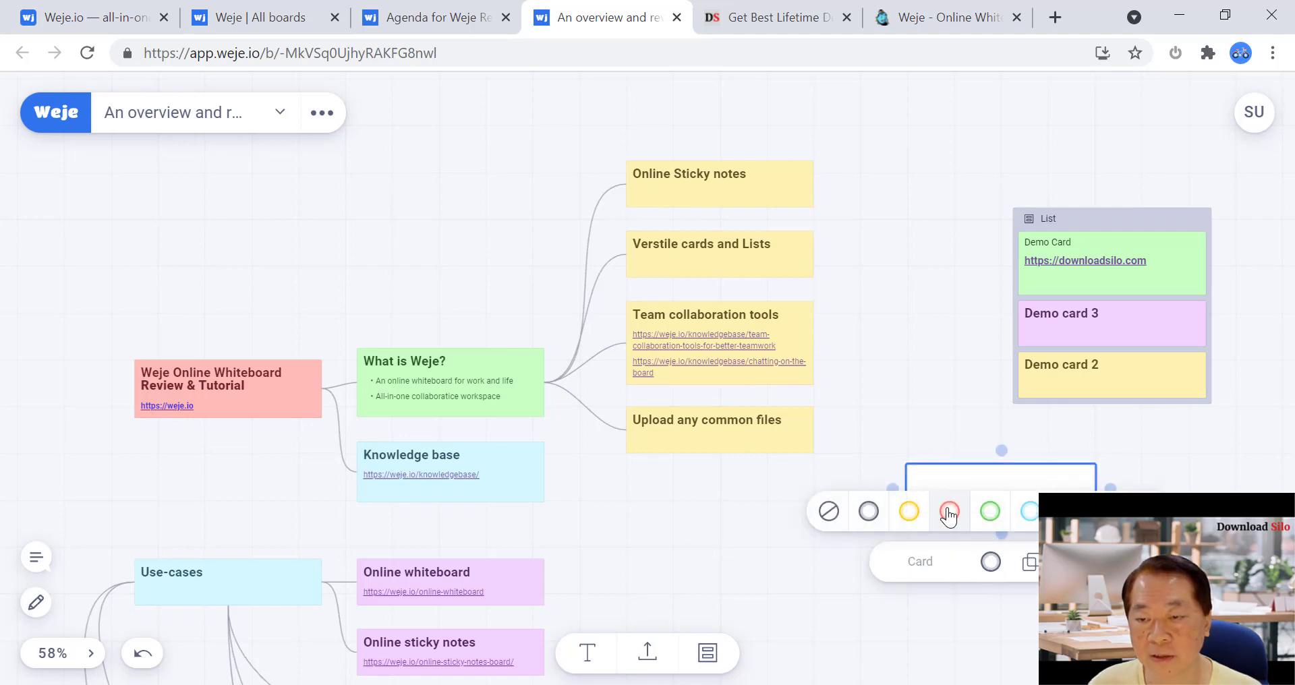
Enter "Stick note" in the red card, finish editing and select the card
left_click(992, 481)
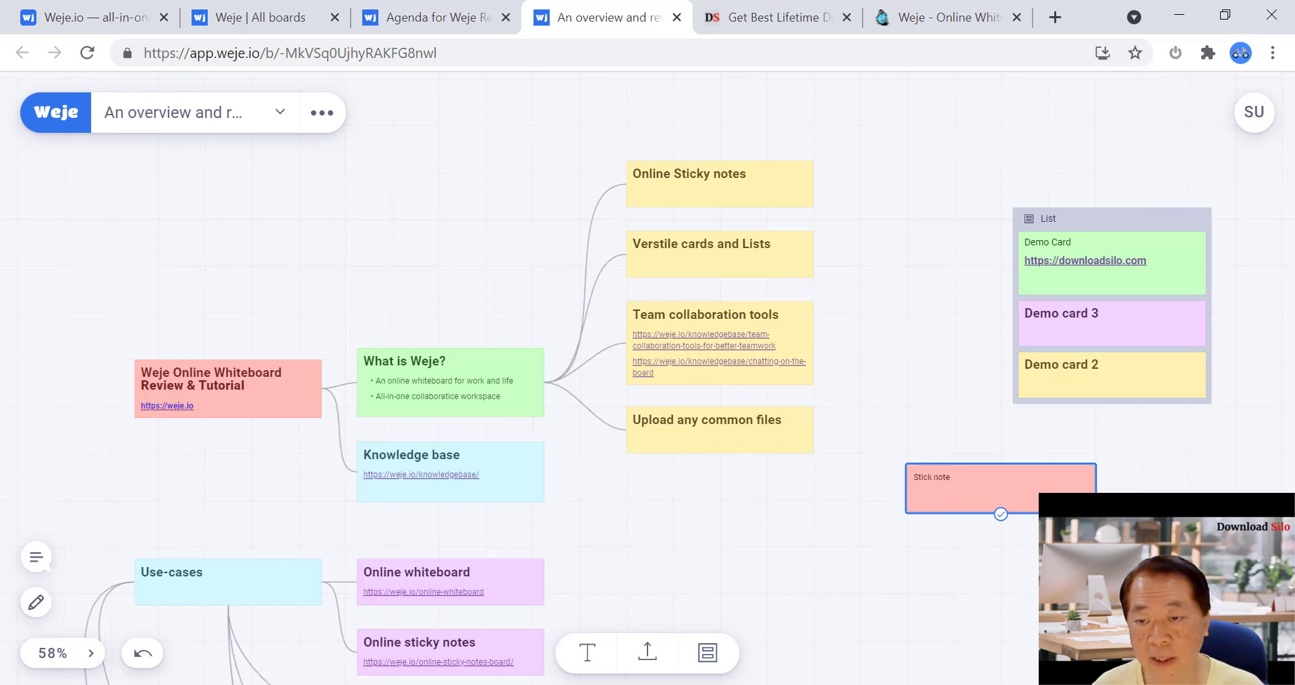
left_click(1001, 514)
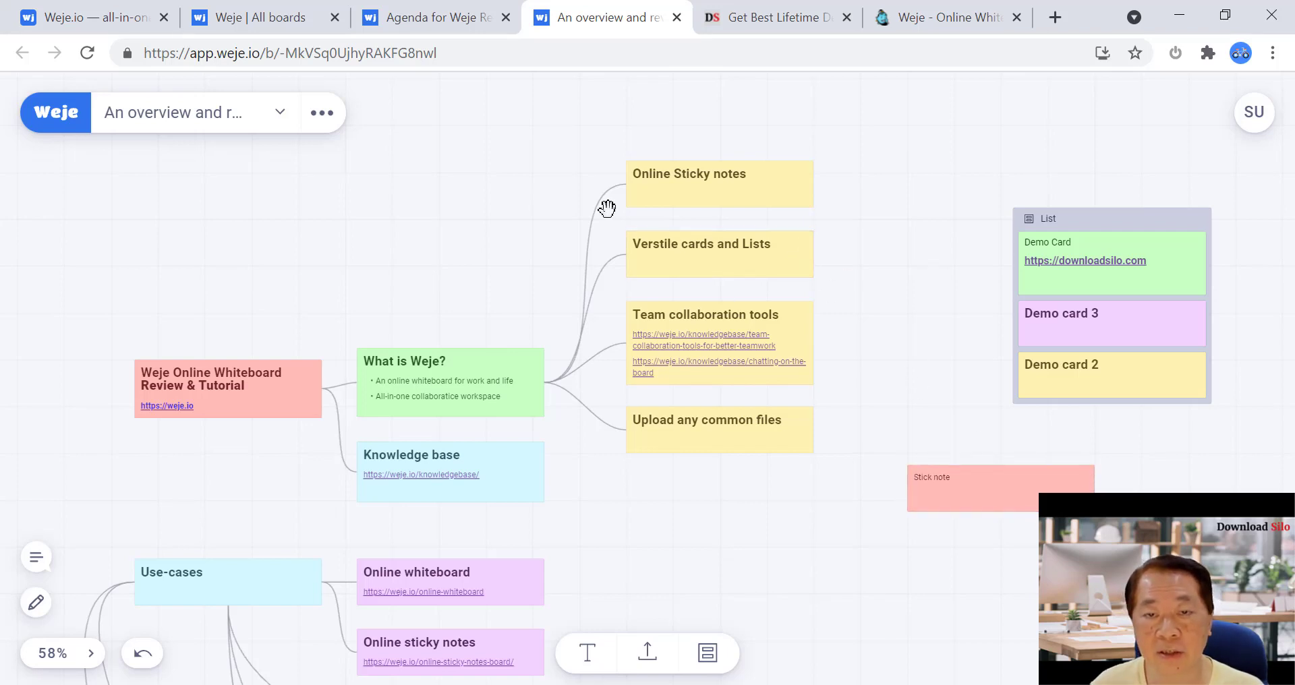
left_click(986, 495)
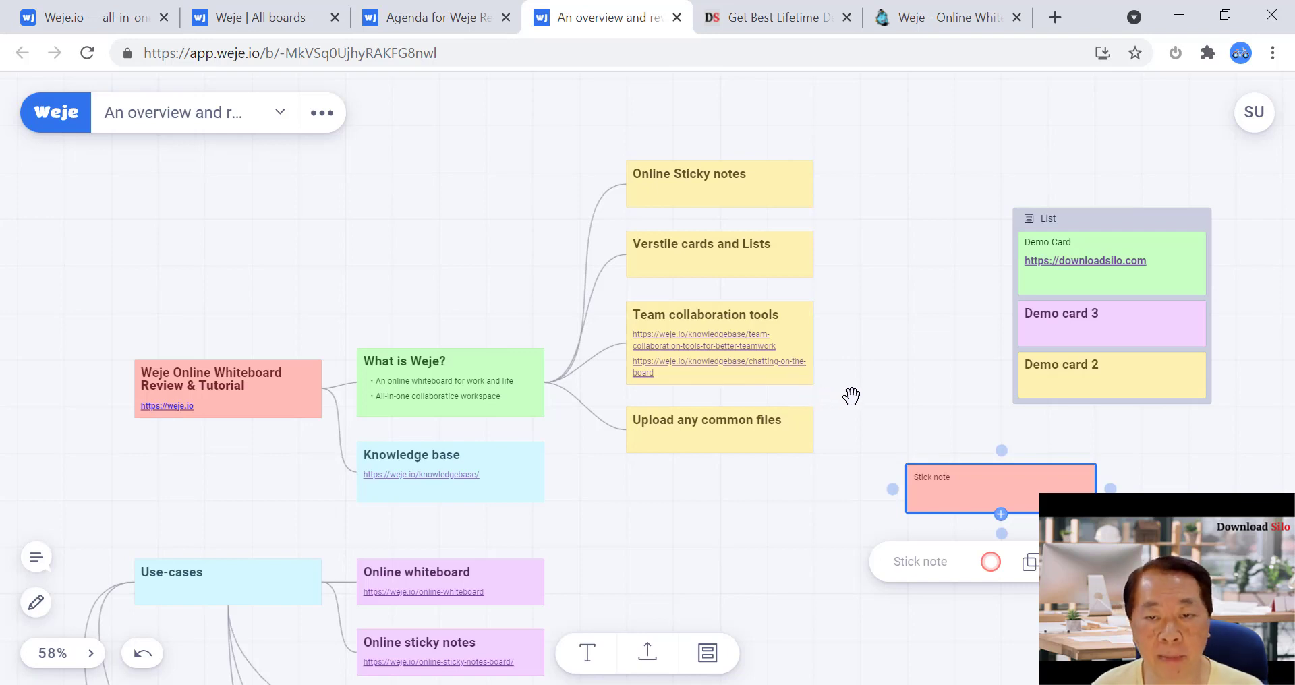
Open the linked article on team collaboration tools for better teamwork and read its sections on inviting and seeing collaborators
left_click(736, 346)
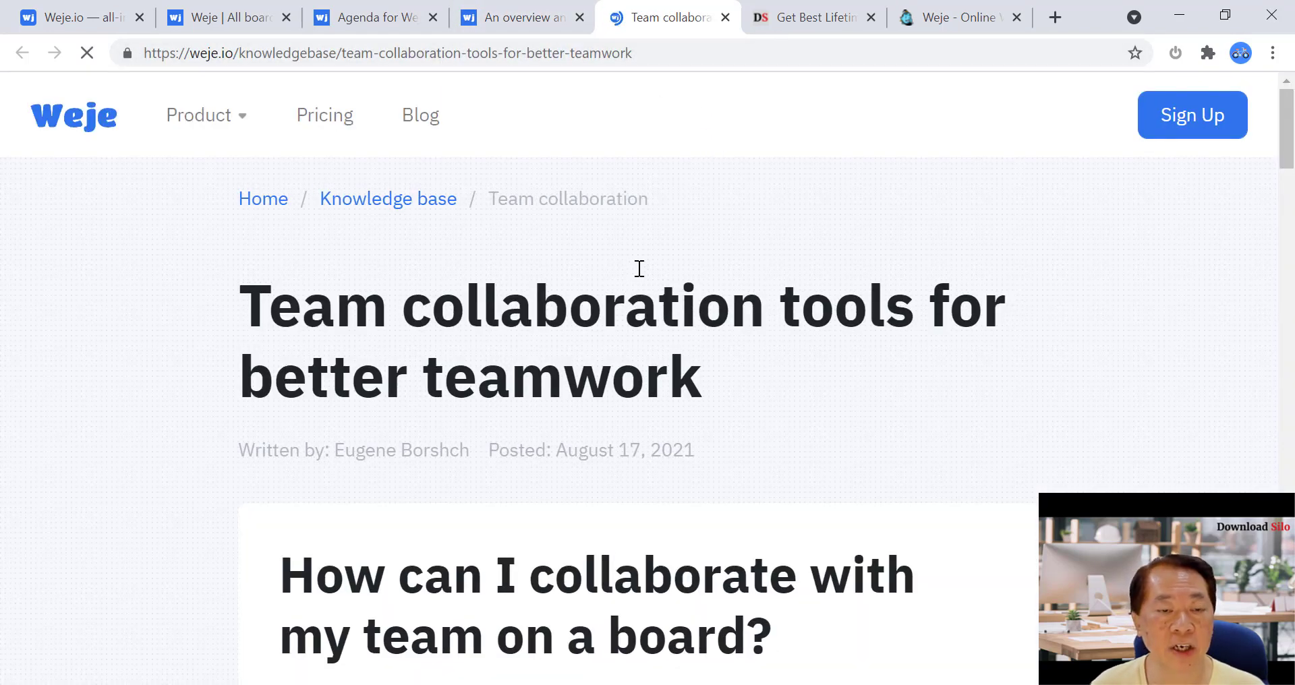
scroll(714, 432, "down", 6)
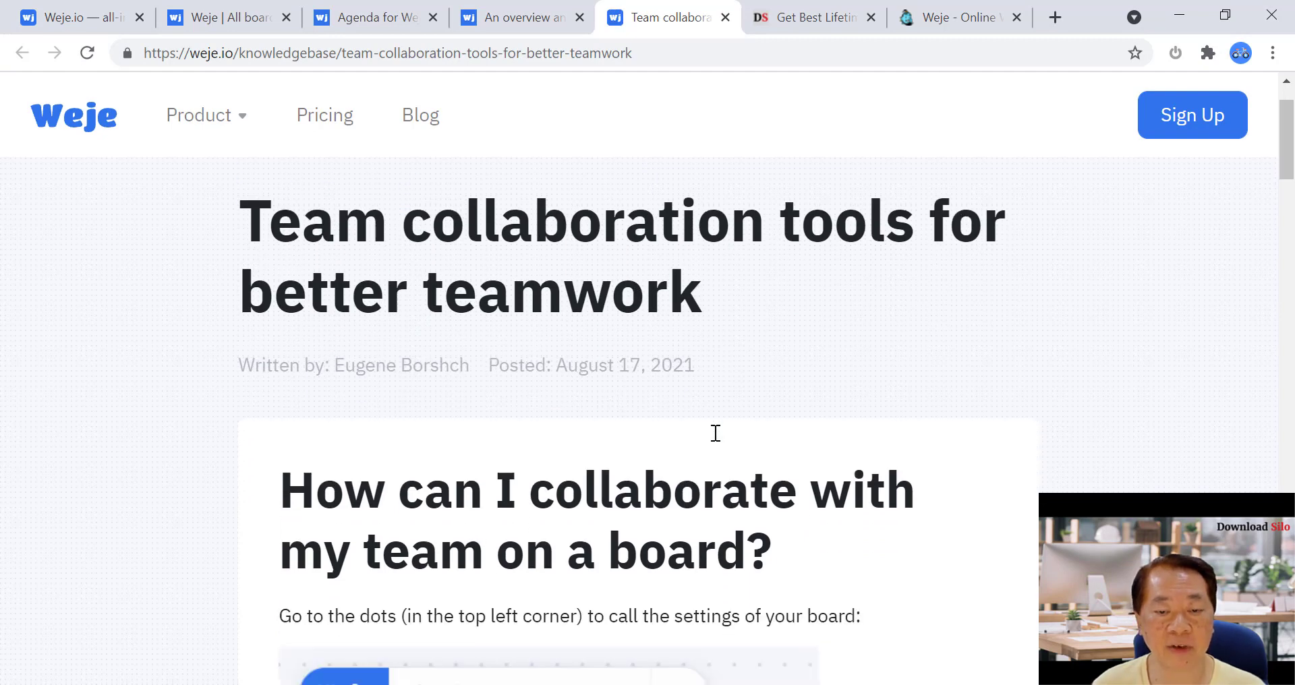
scroll(714, 432, "down", 3)
scroll(714, 432, "down", 3)
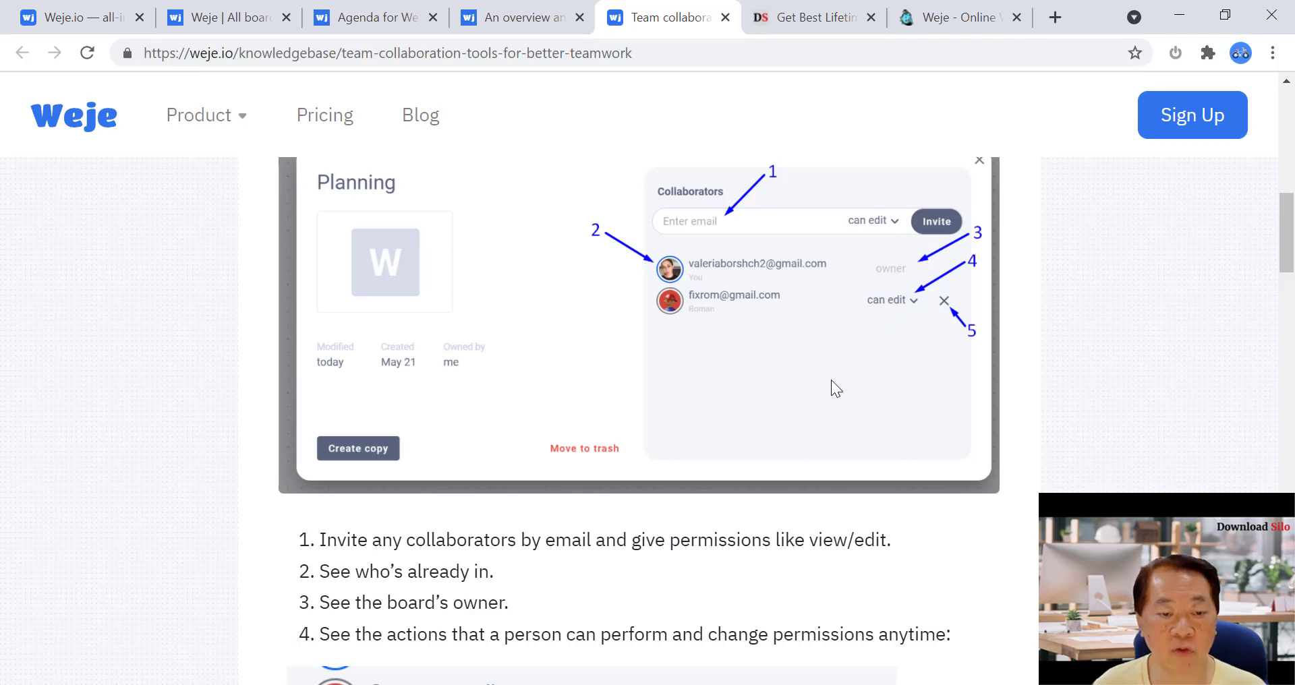
scroll(831, 382, "down", 10)
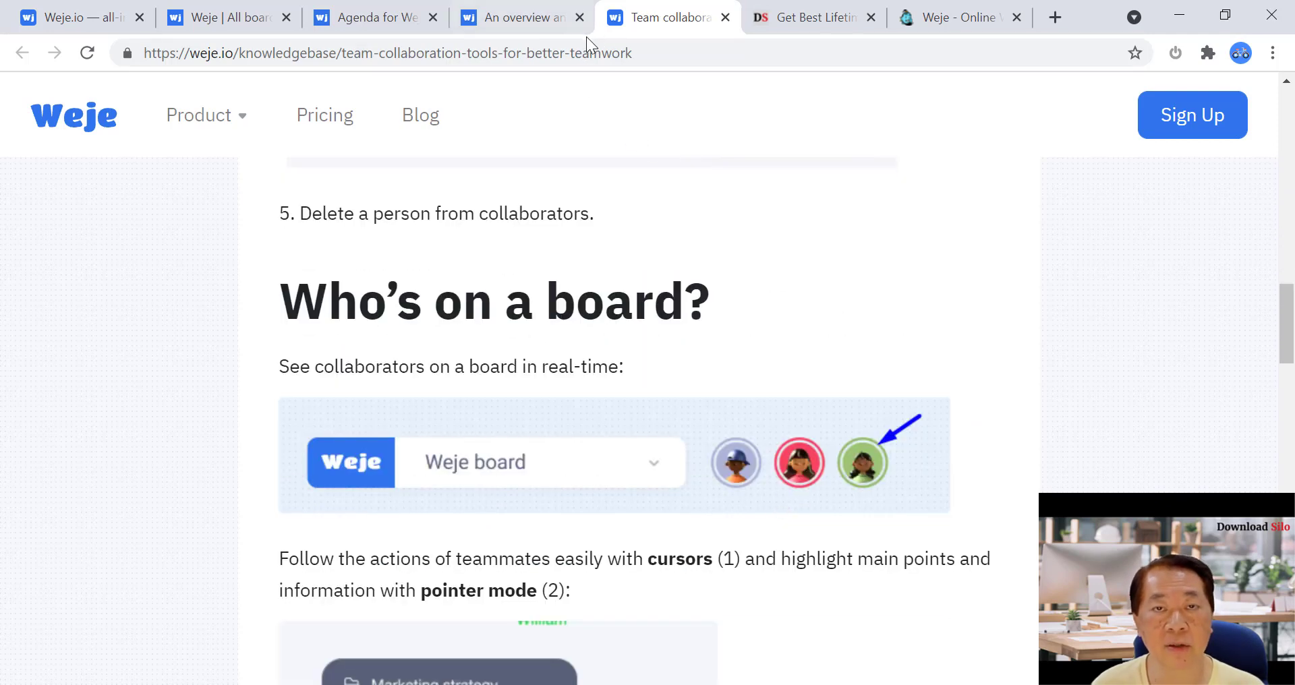
Return to the overview board and open the account page of the signed-in profile
left_click(531, 10)
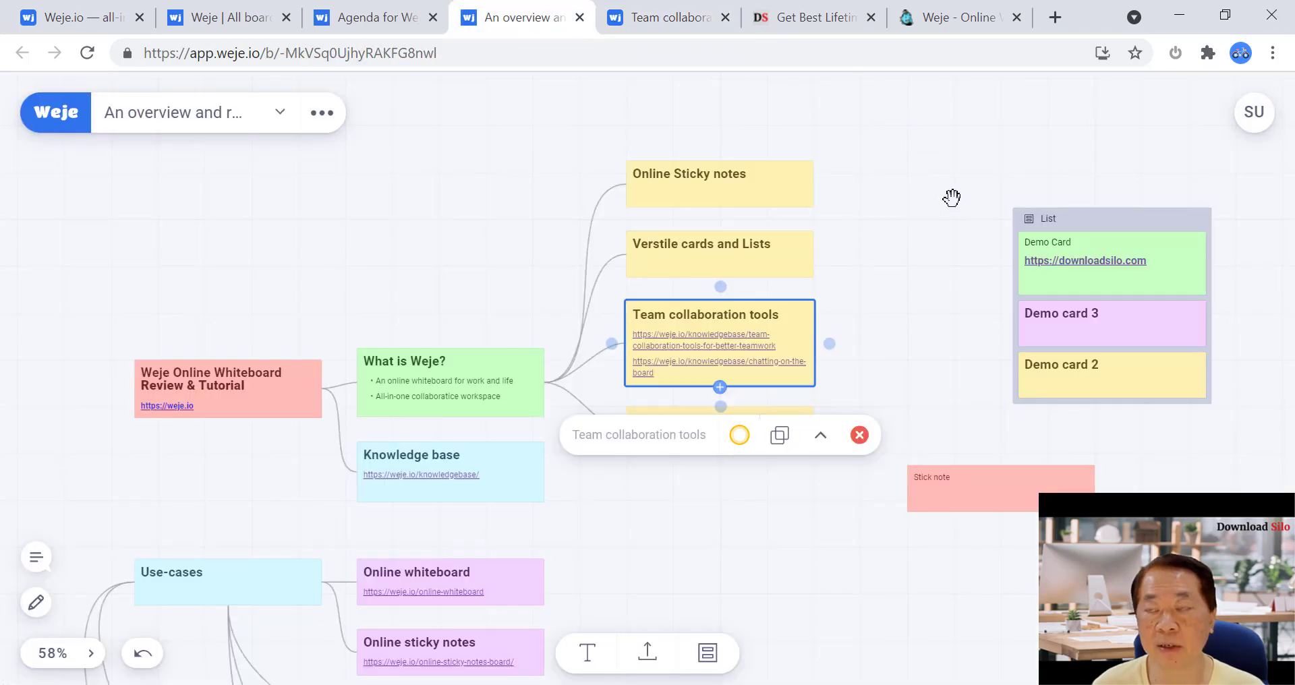
left_click(1261, 127)
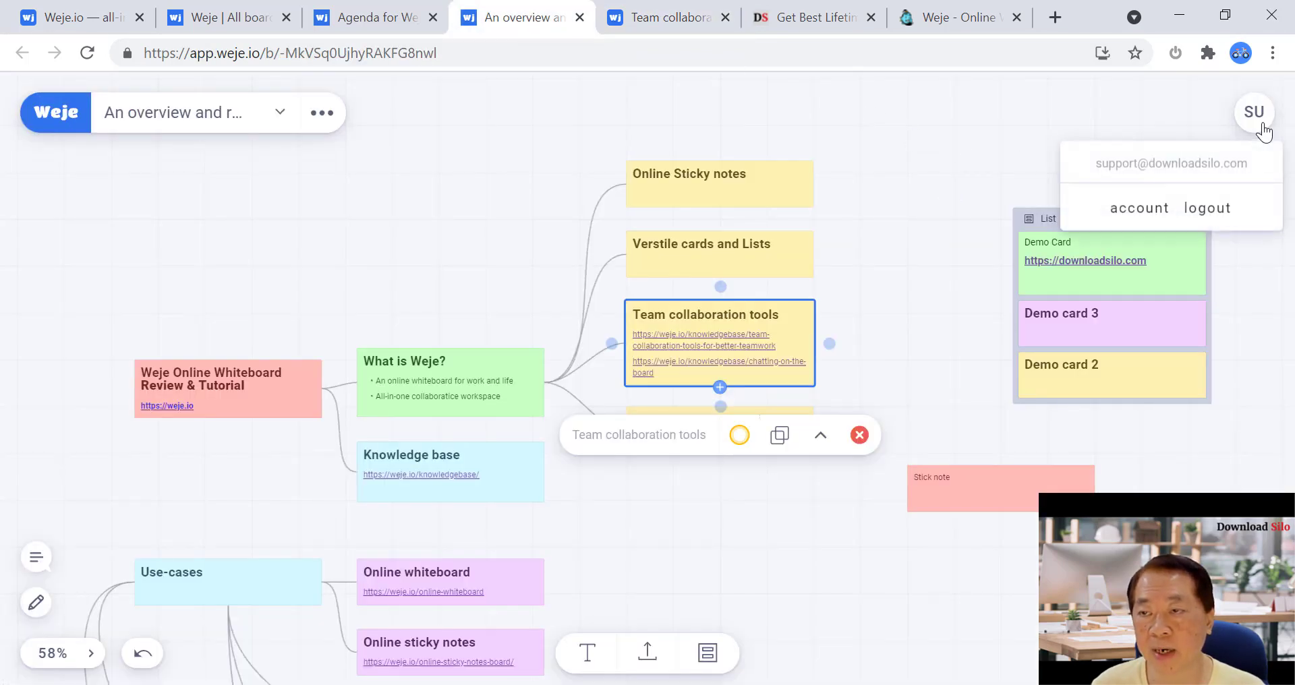
left_click(1154, 215)
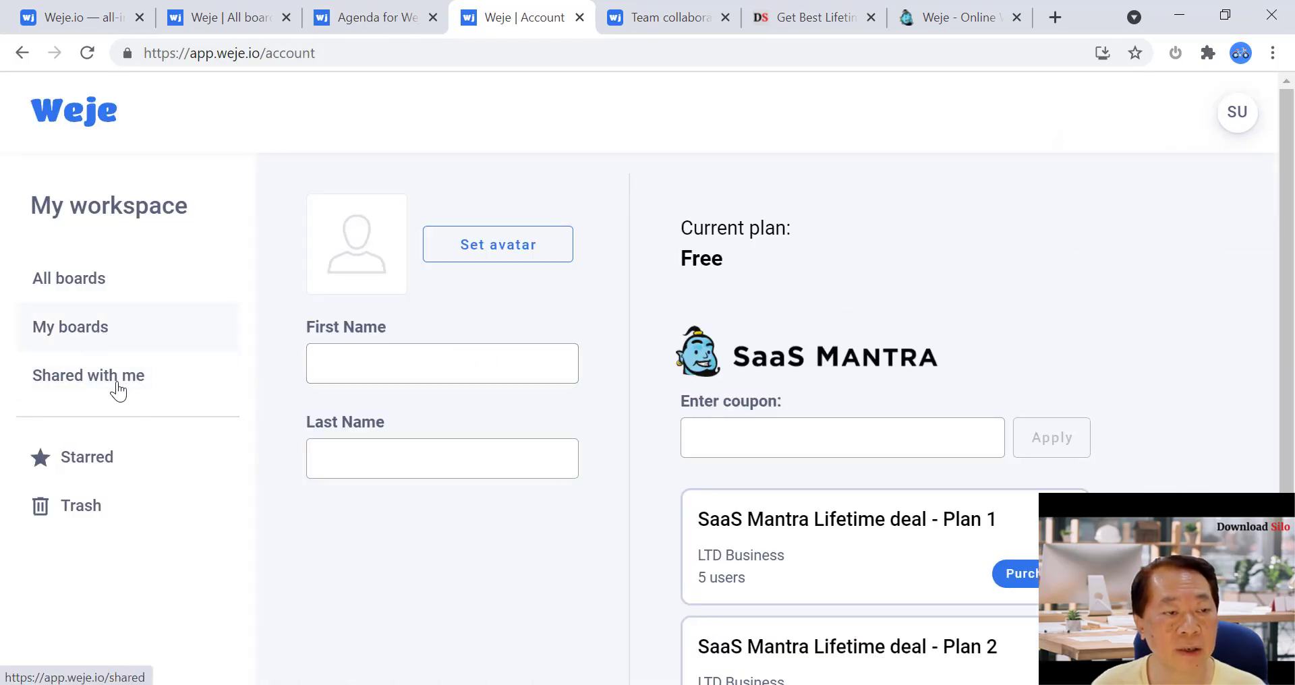
Open the Agenda for Weje Review & Tutorial board from My boards and bring its whole AGENDA list into view
left_click(95, 334)
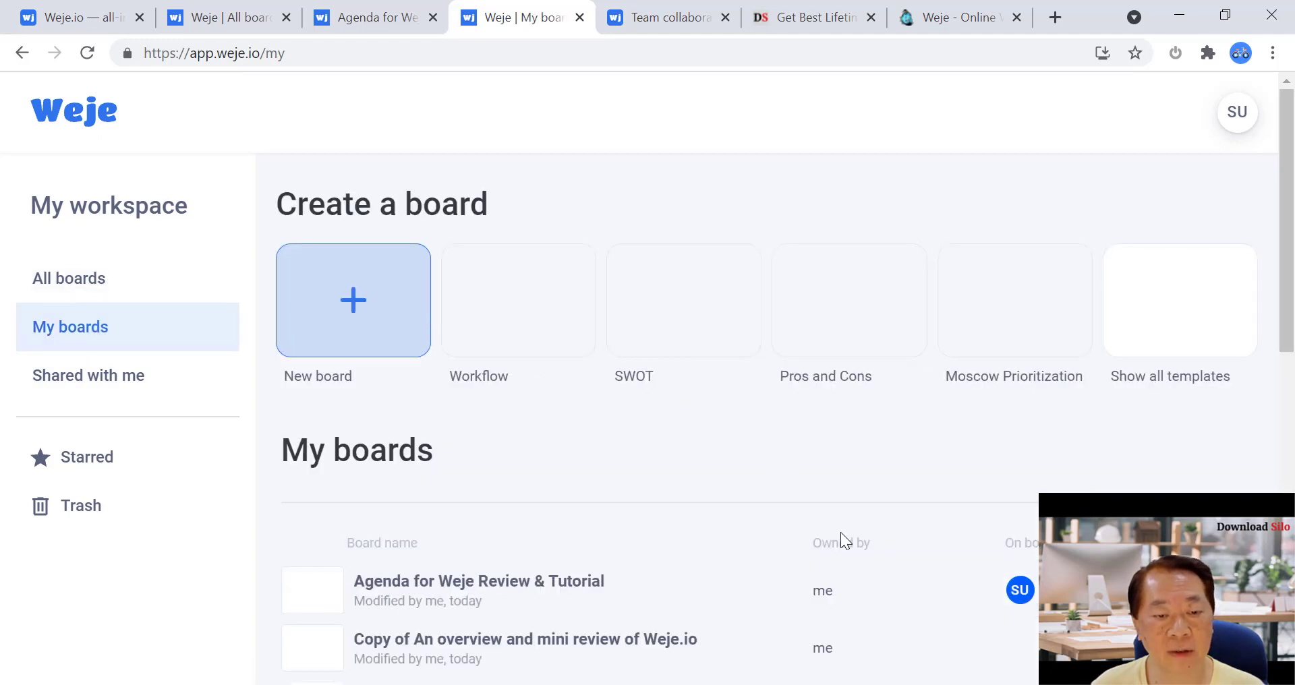
scroll(839, 532, "down", 3)
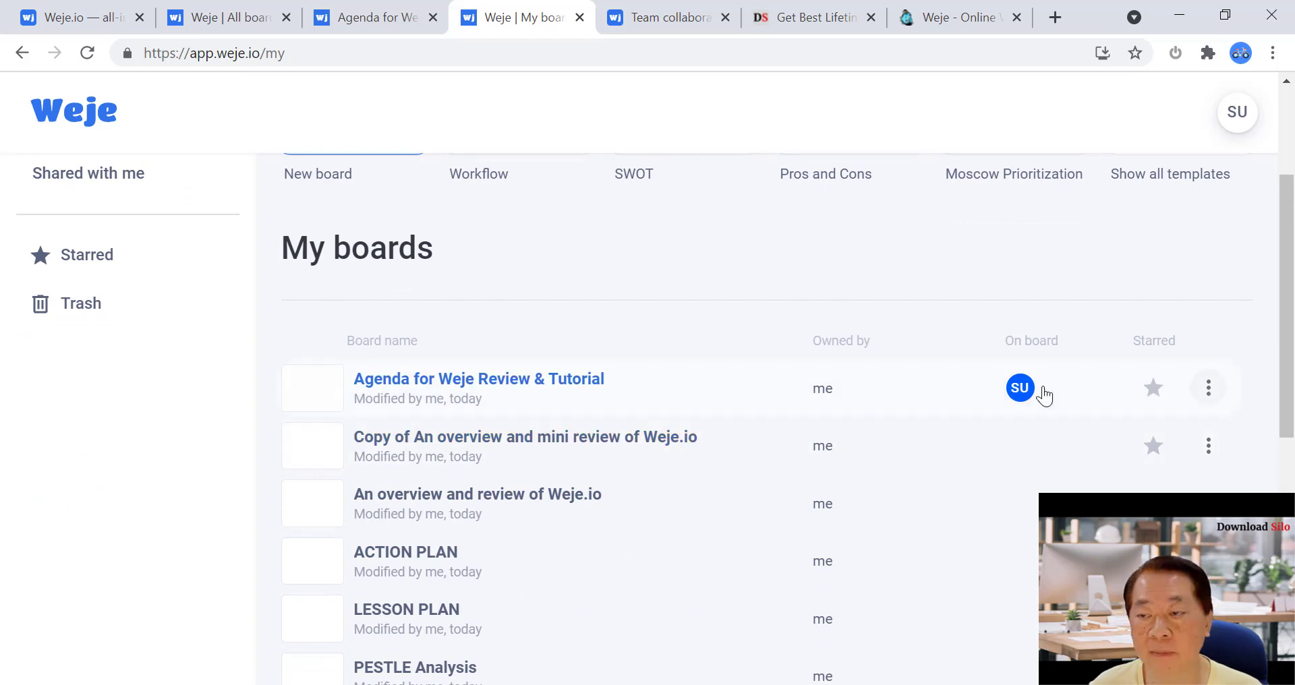
left_click(1018, 388)
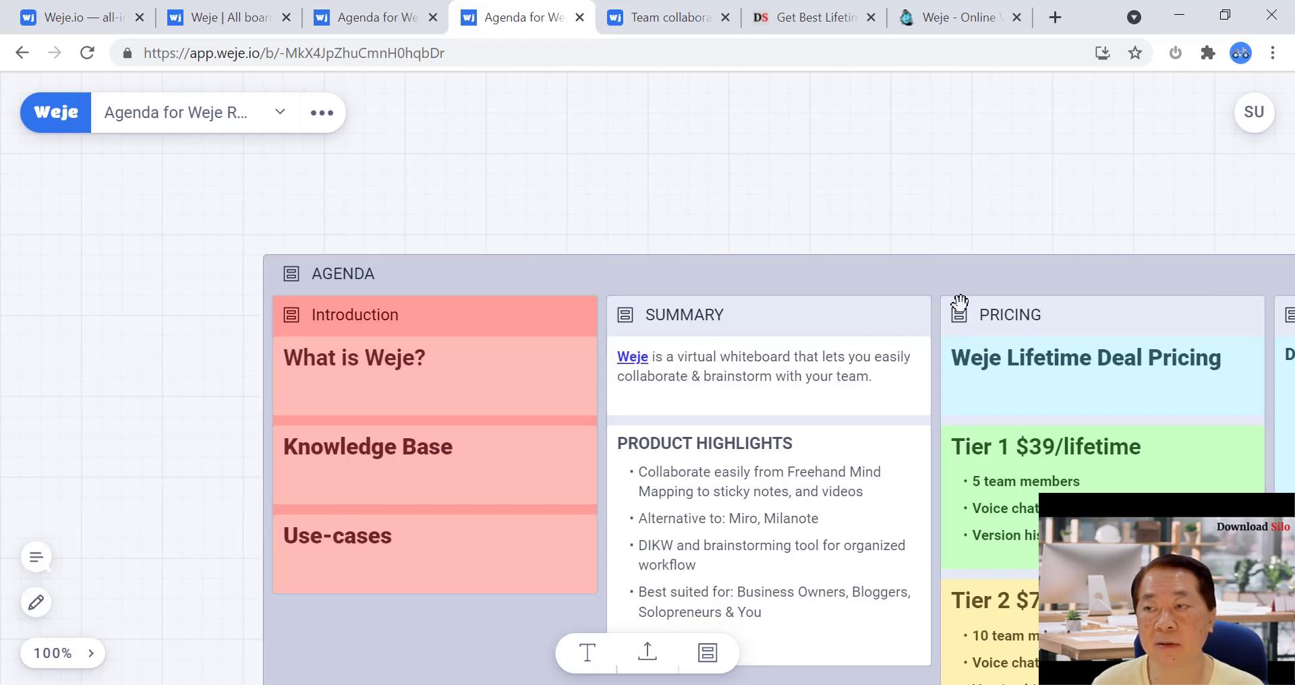
scroll(960, 301, "down", 3)
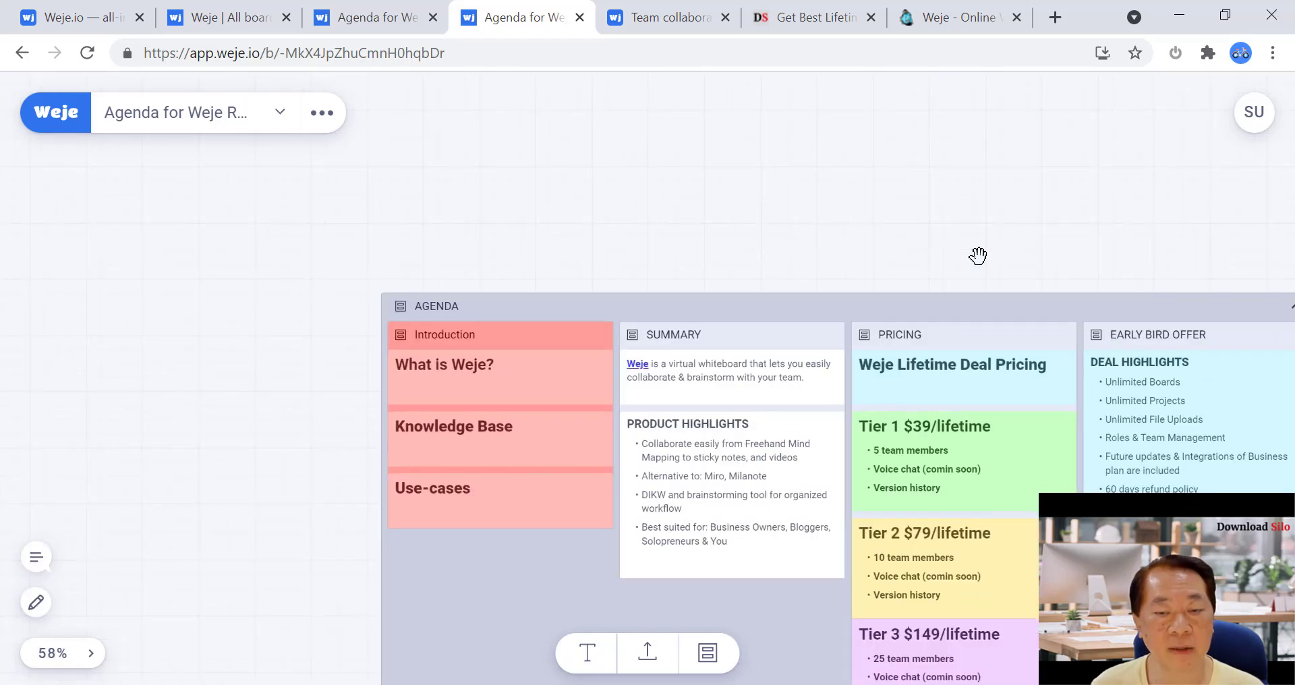
scroll(875, 234, "down", 2)
scroll(919, 370, "down", 1)
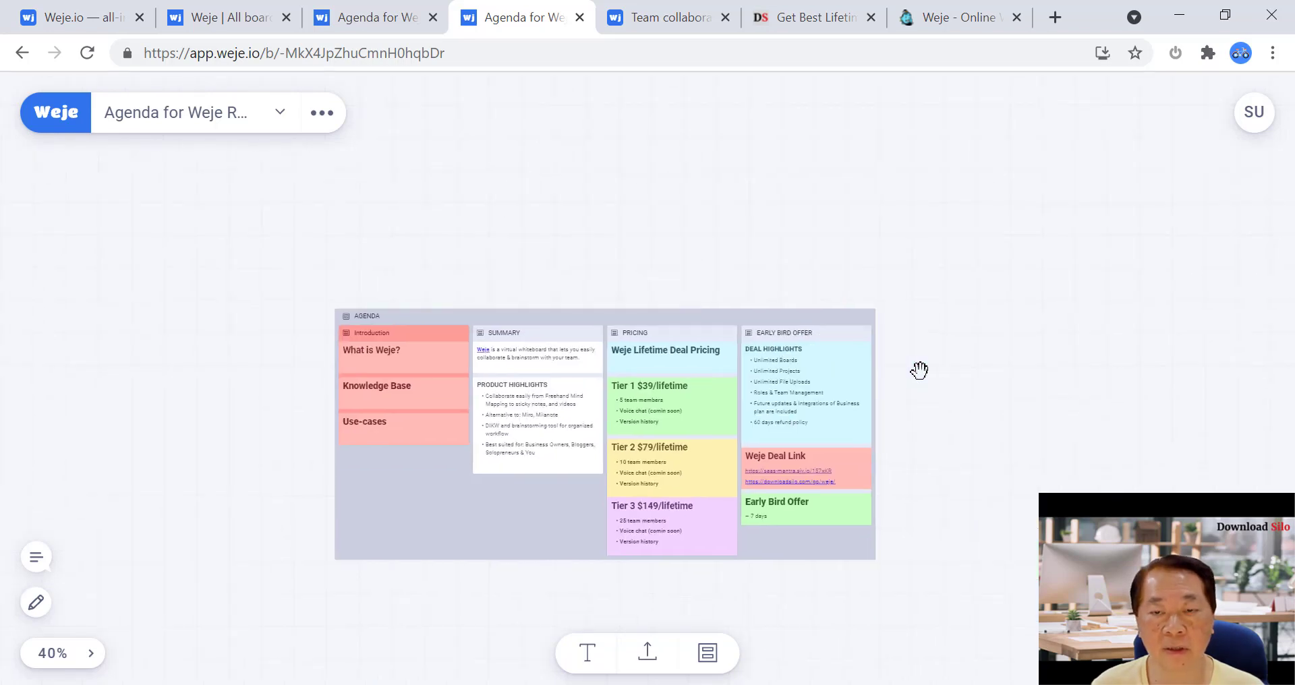
Move the EARLY BIRD OFFER list out of the AGENDA list and undo that move
scroll(919, 371, "up", 5)
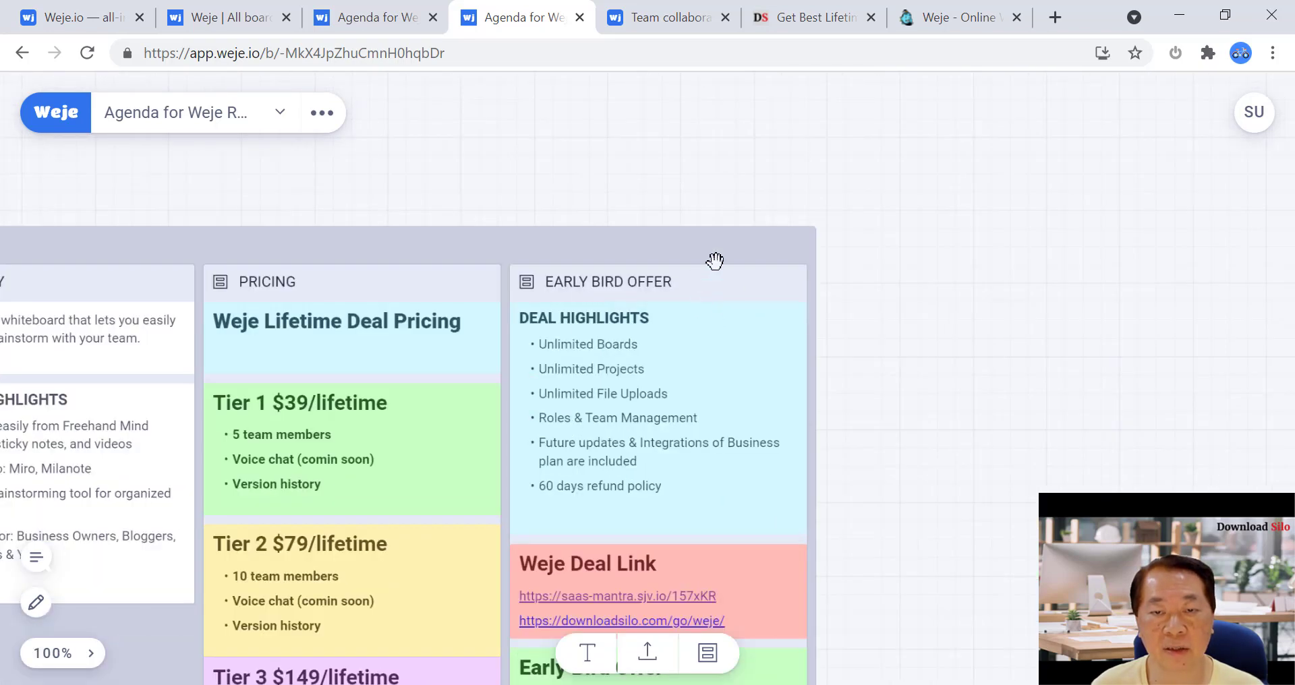
scroll(893, 252, "up", 1)
left_click_drag(982, 246, 1042, 251)
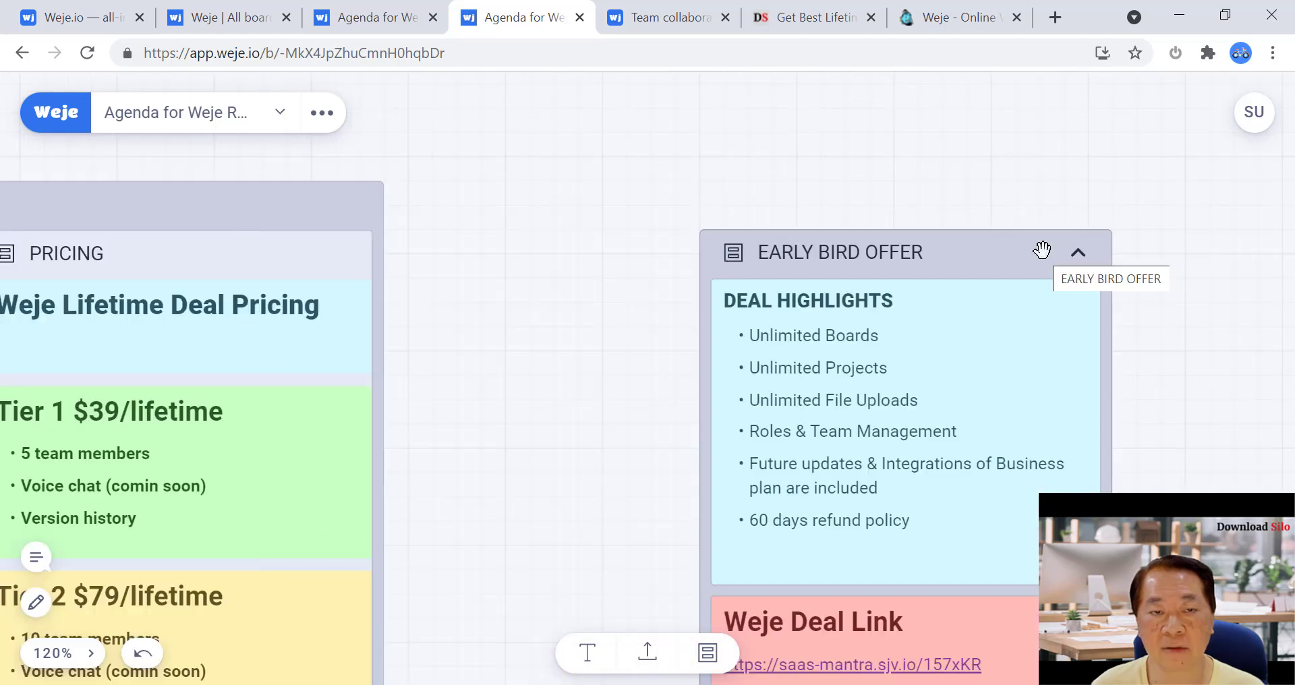
left_click(142, 654)
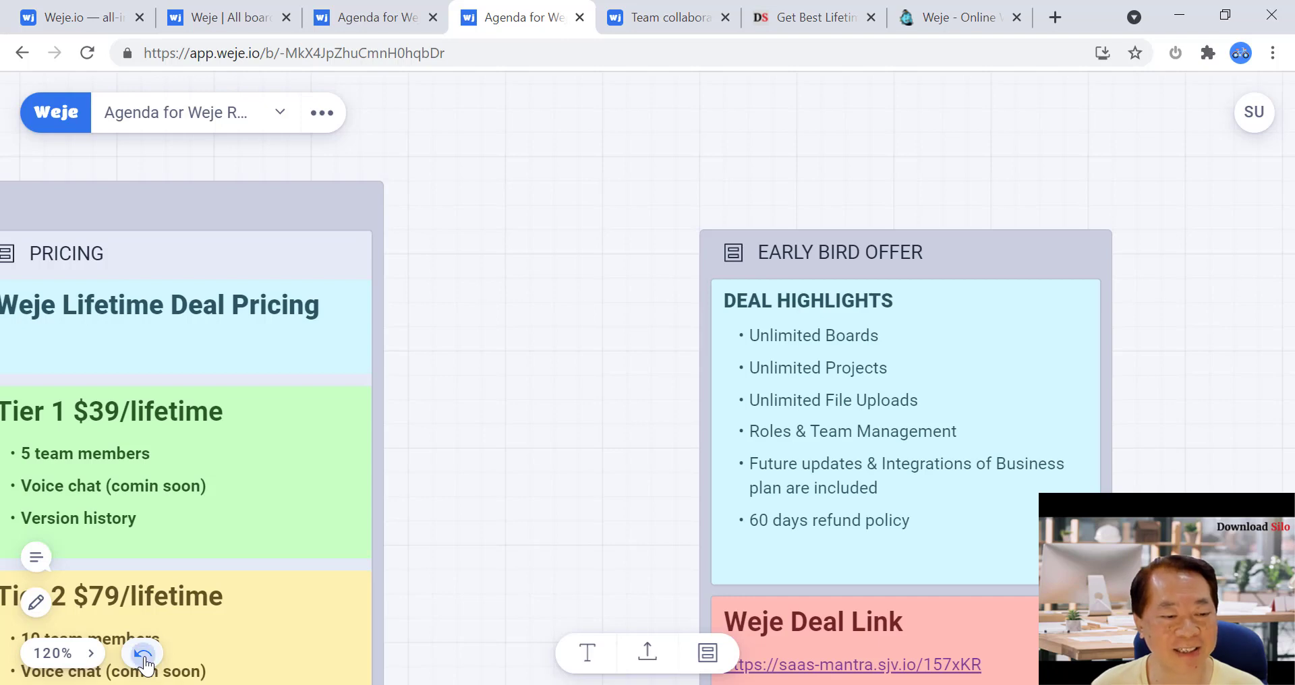
scroll(1038, 366, "down", 5)
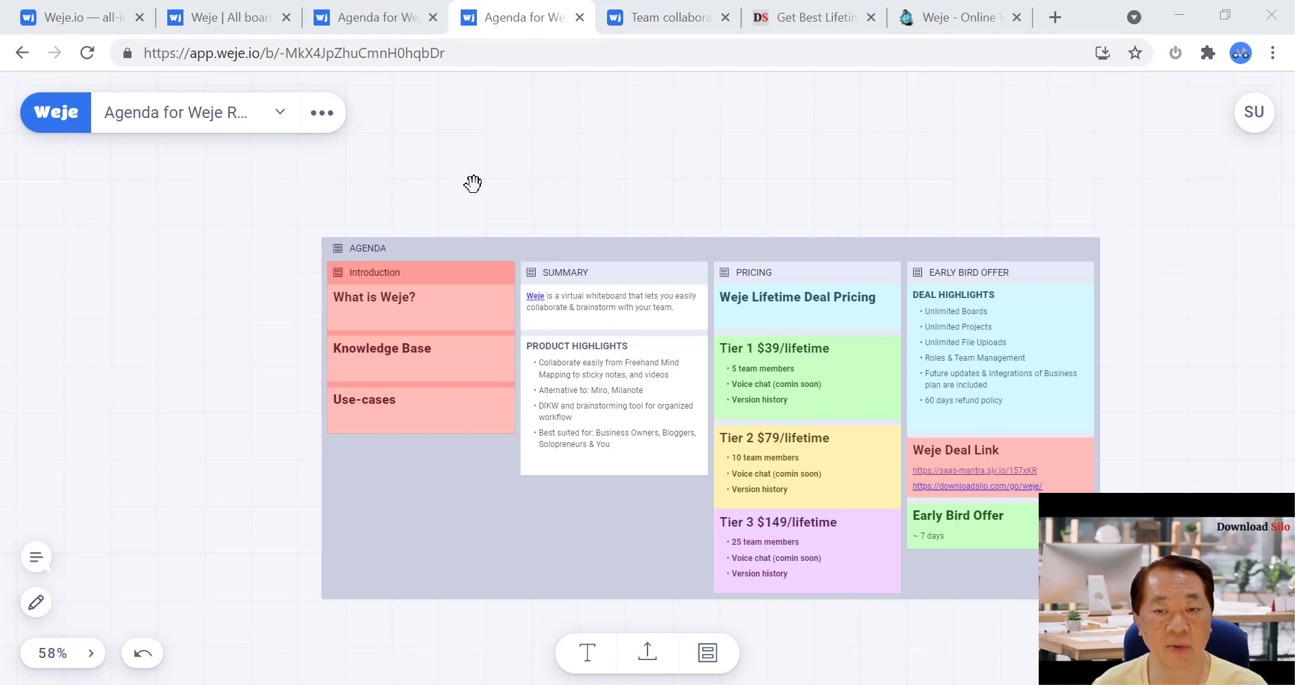
Open the Agenda board's settings and review the view and edit permissions available for invited collaborators
left_click(315, 116)
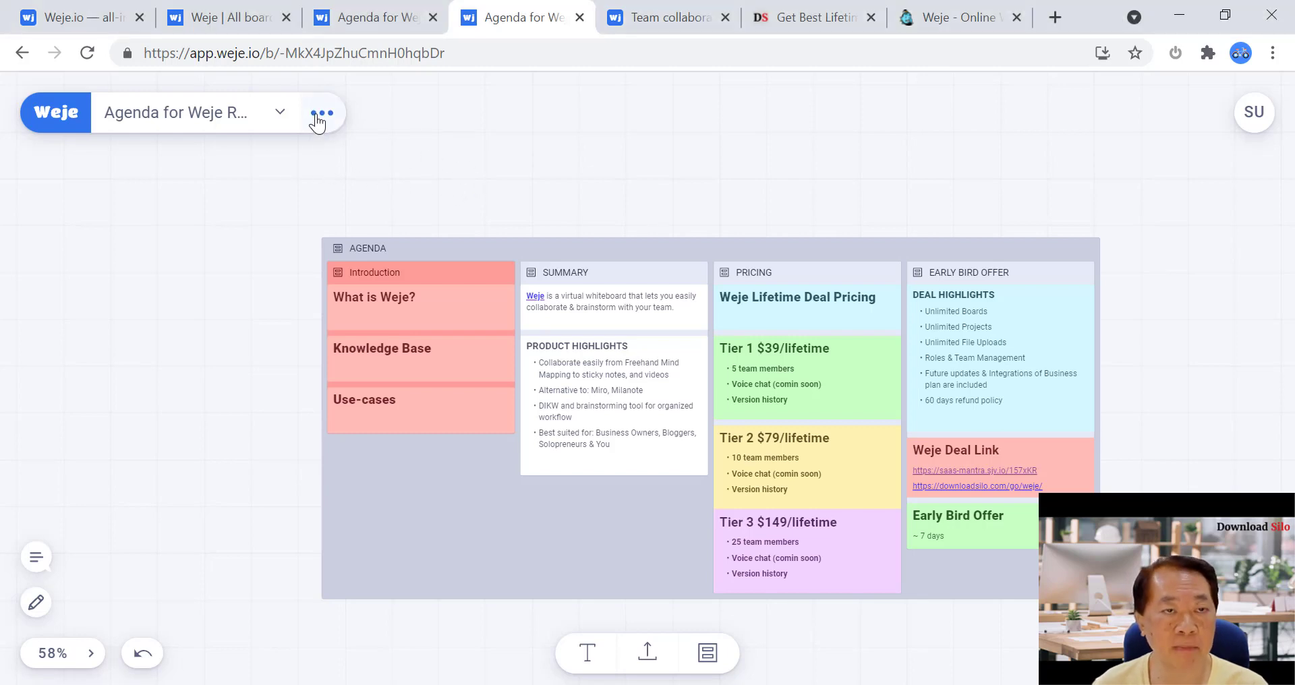
left_click(319, 115)
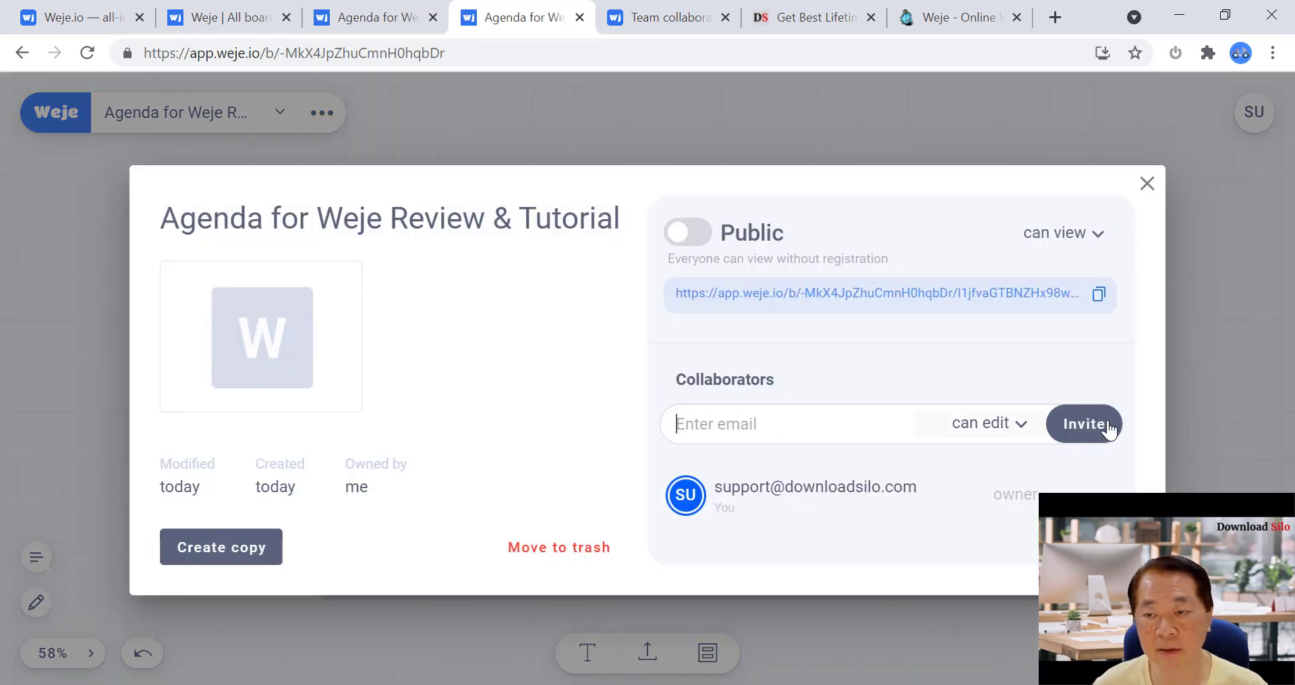
left_click(1026, 432)
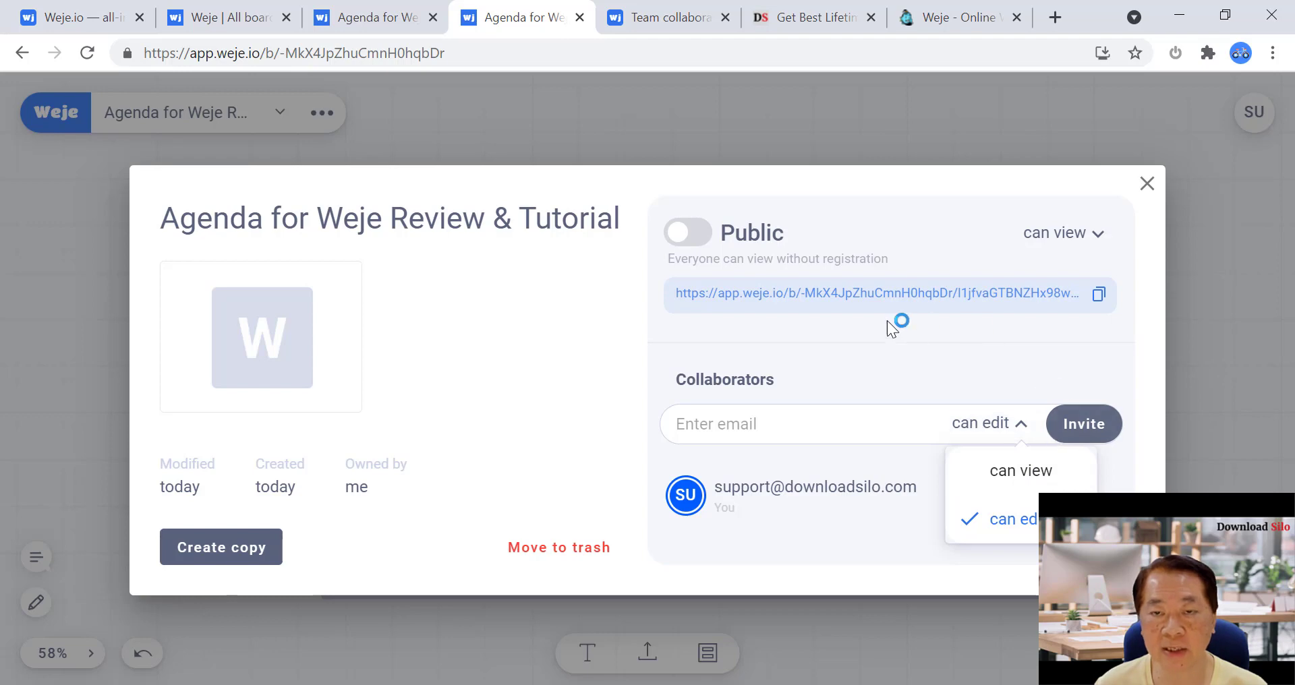
left_click(893, 354)
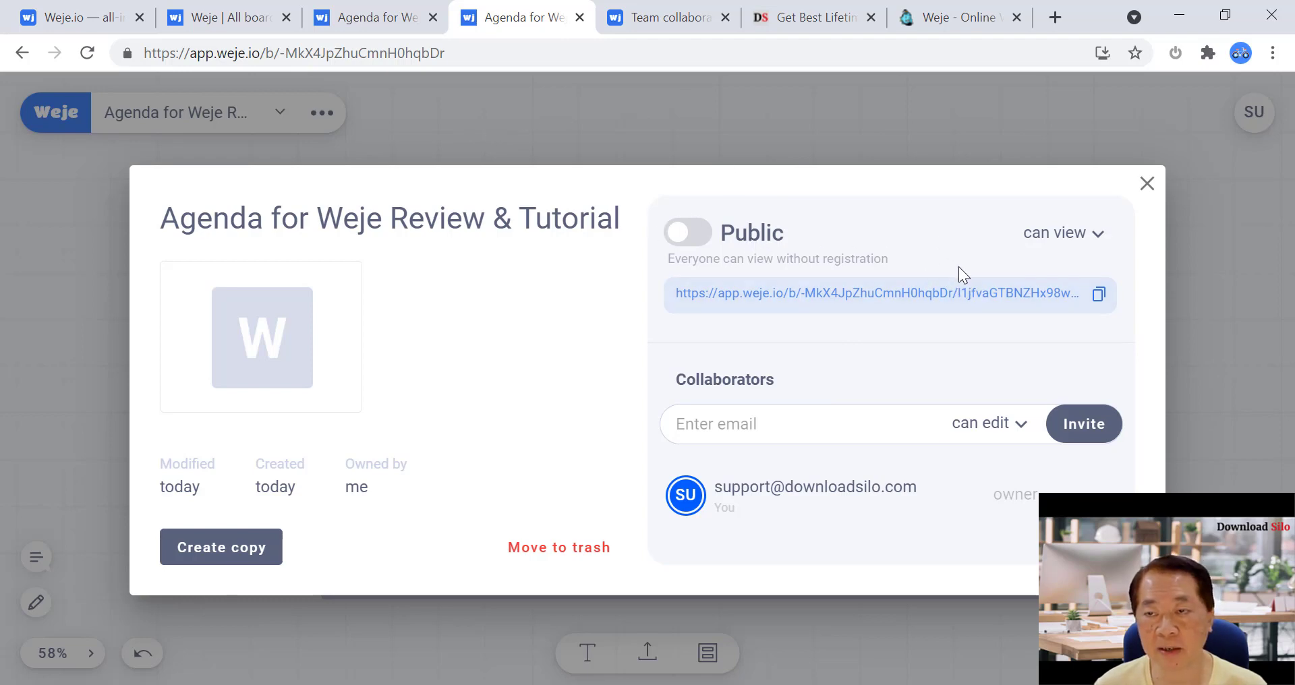
Check the public link's permission options, switch public access on and back off, and close the board settings
left_click(1085, 235)
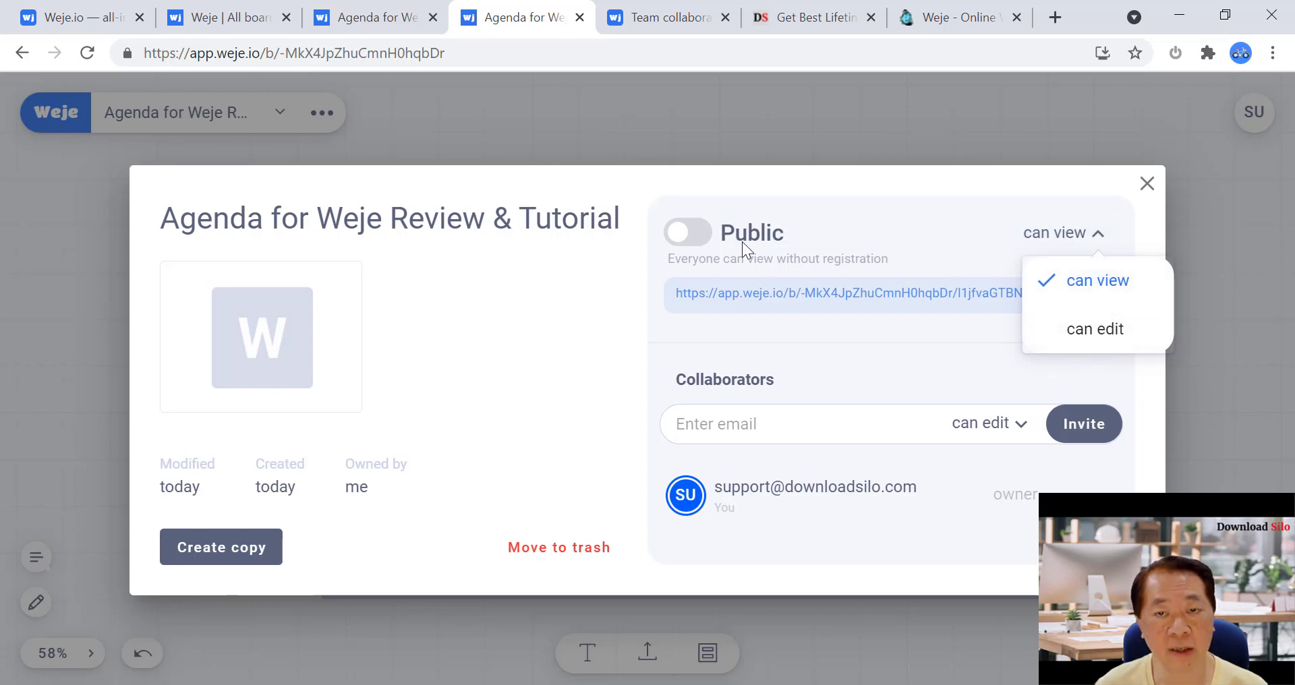
left_click(695, 236)
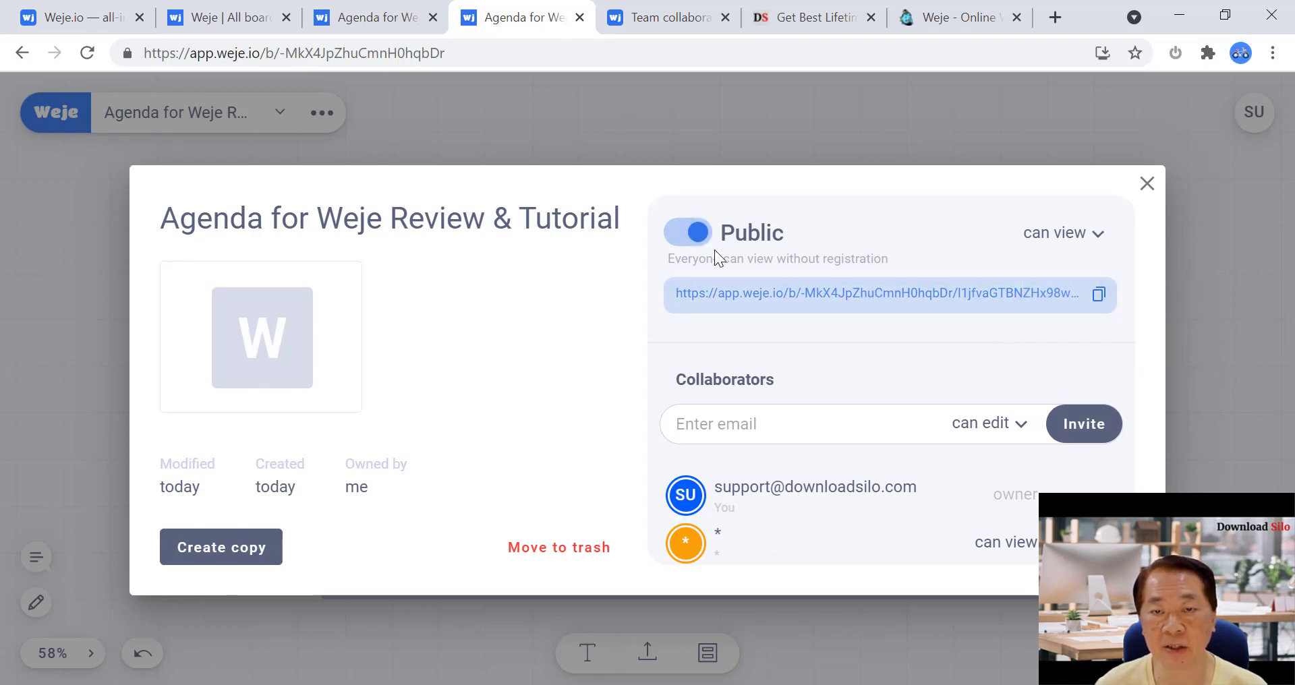
left_click(677, 236)
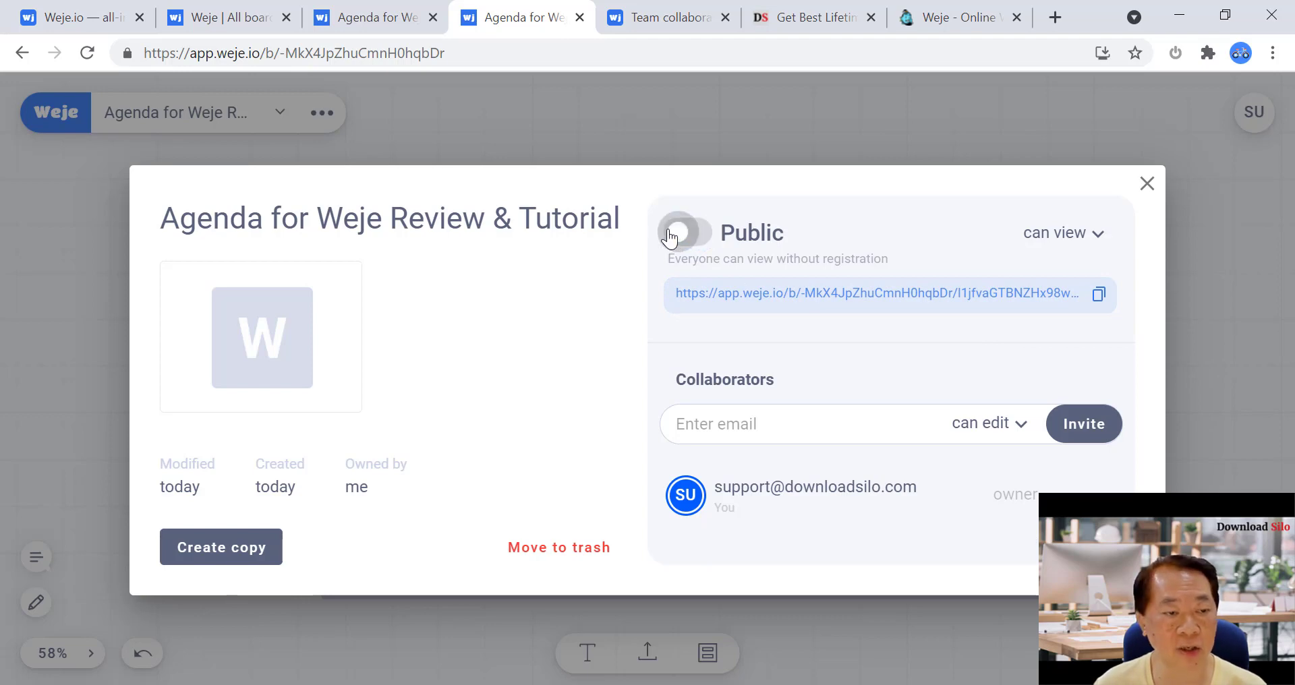
mouse_move(321, 312)
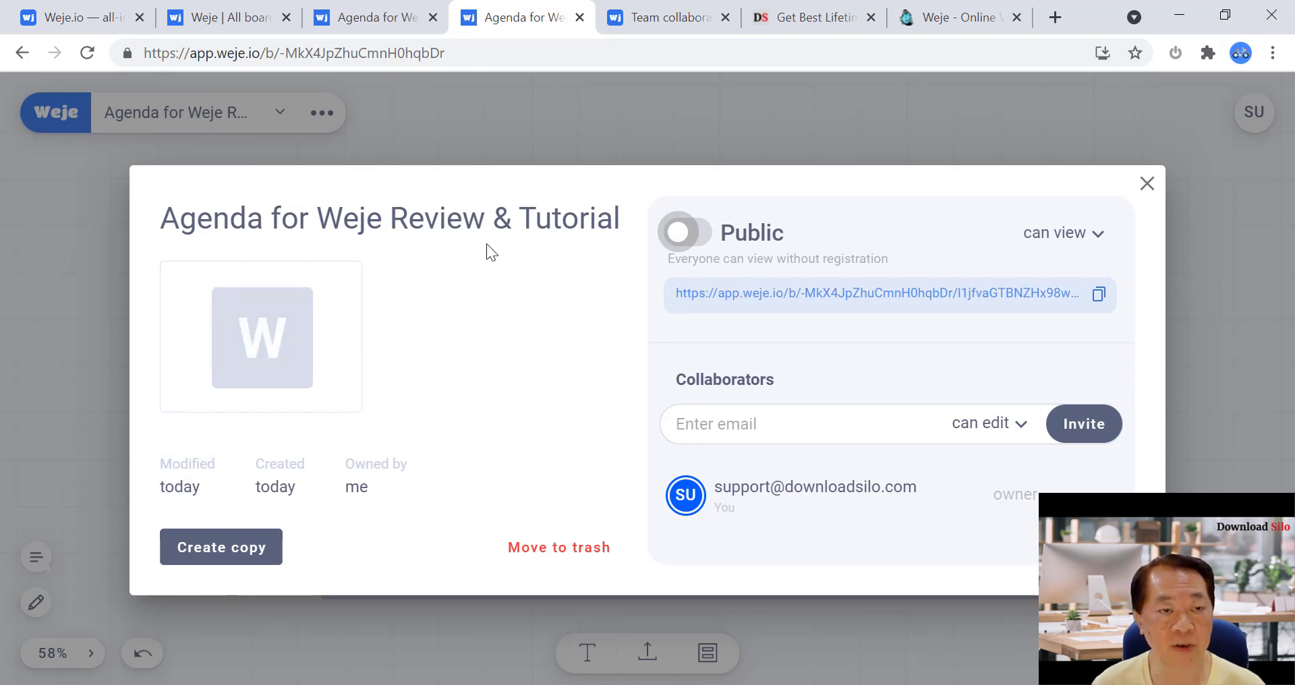
mouse_move(270, 339)
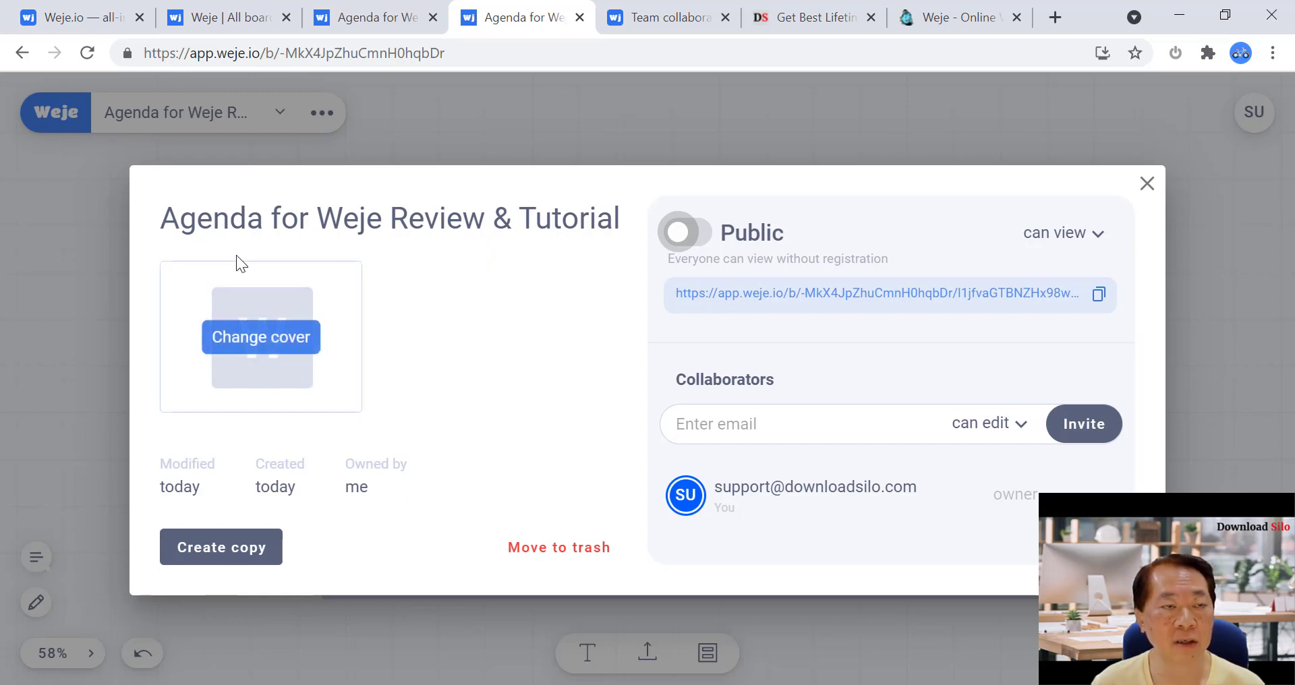
left_click(1147, 183)
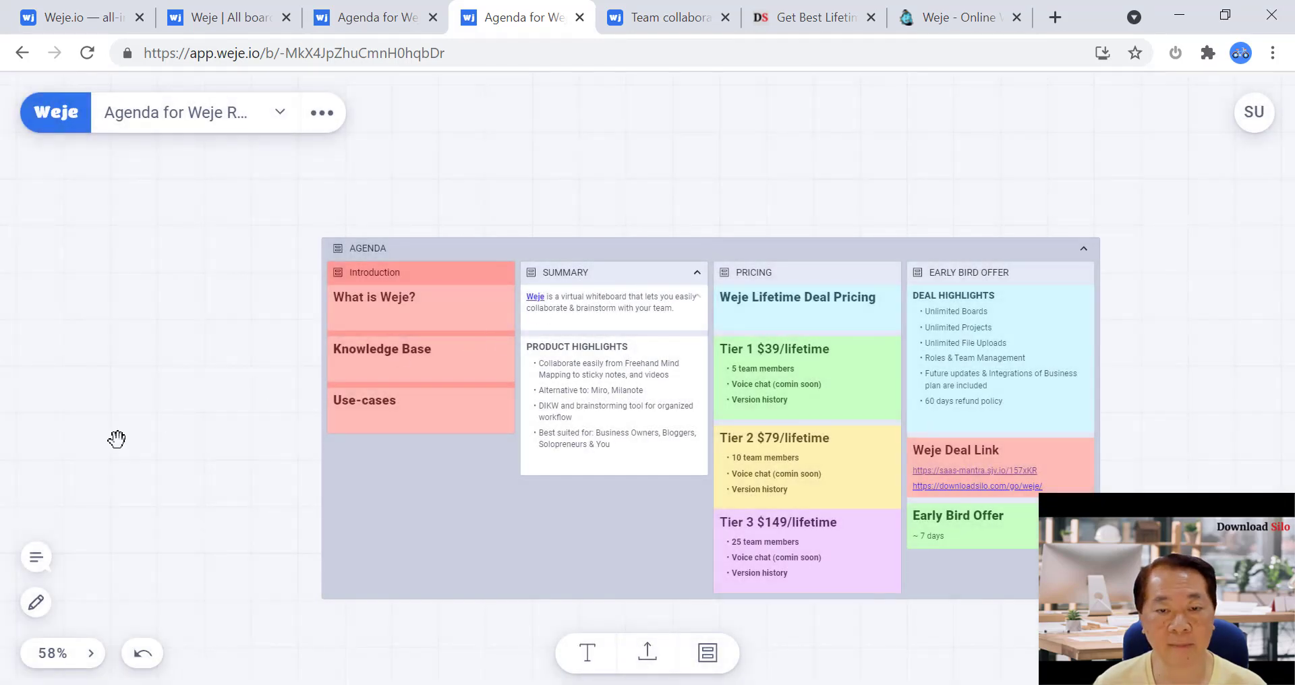
Show the Agenda board's chat message field and look through the open tabs for the overview board
left_click(37, 560)
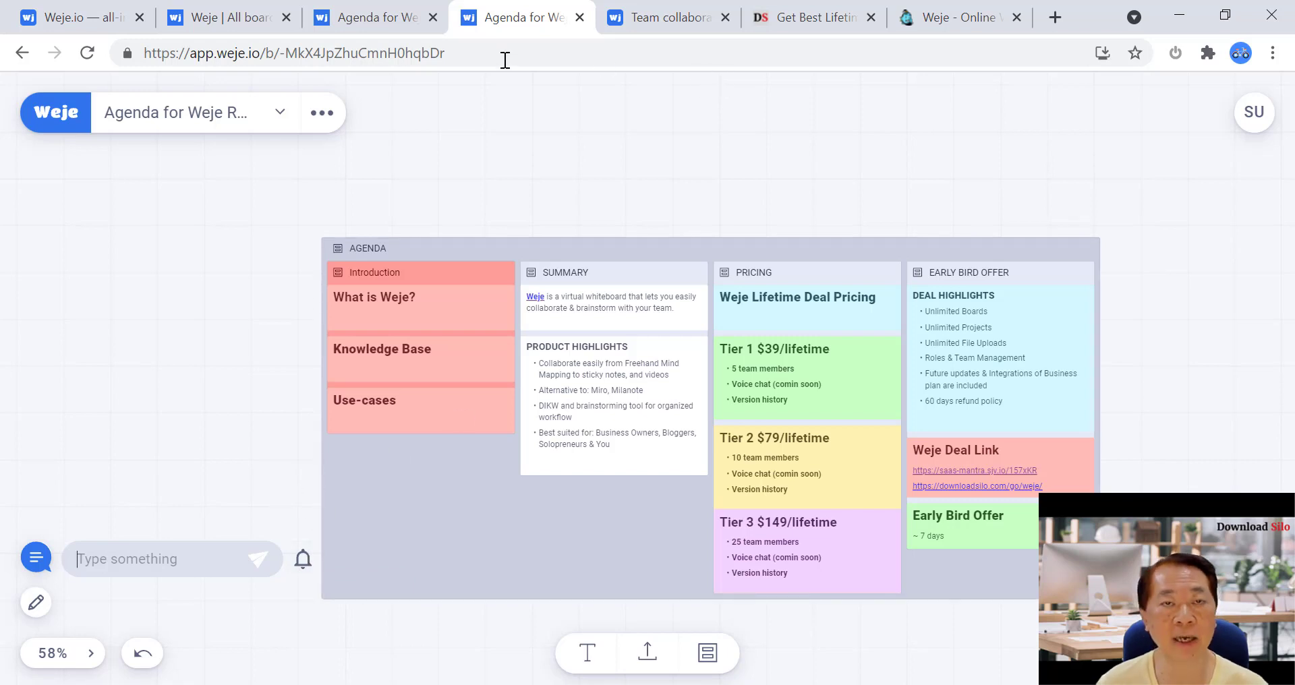
left_click(655, 20)
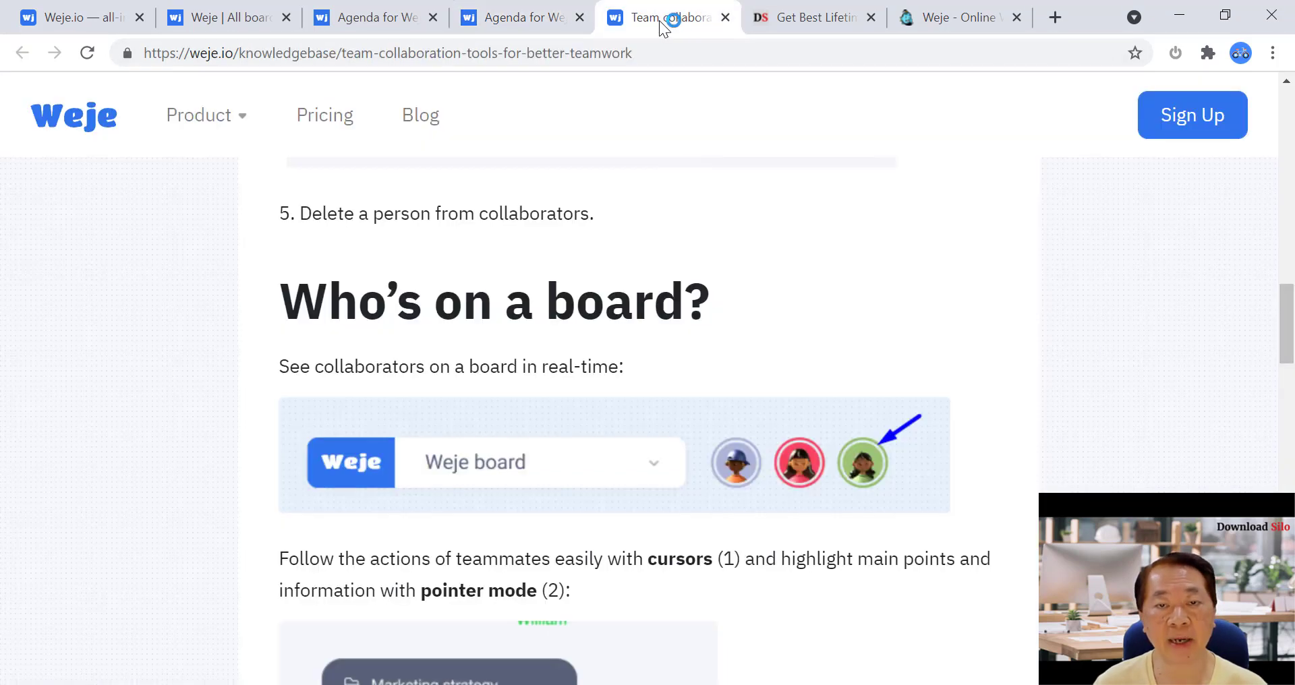
left_click(377, 20)
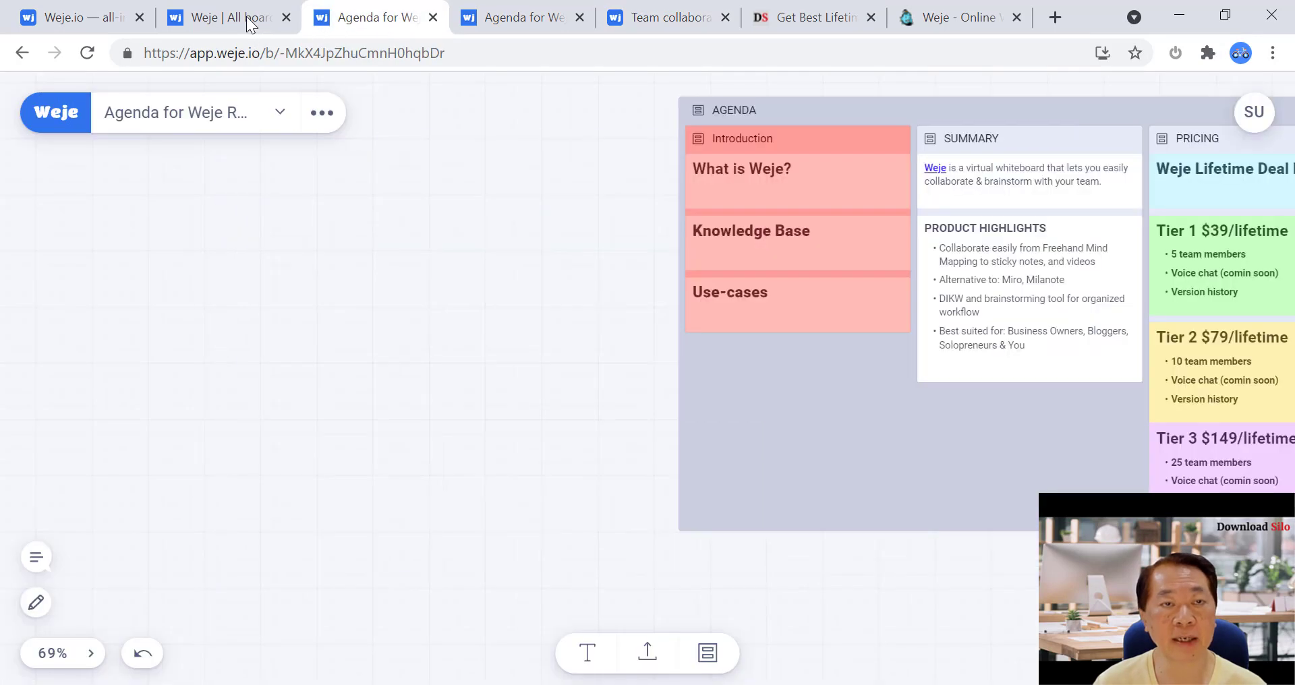
left_click(249, 20)
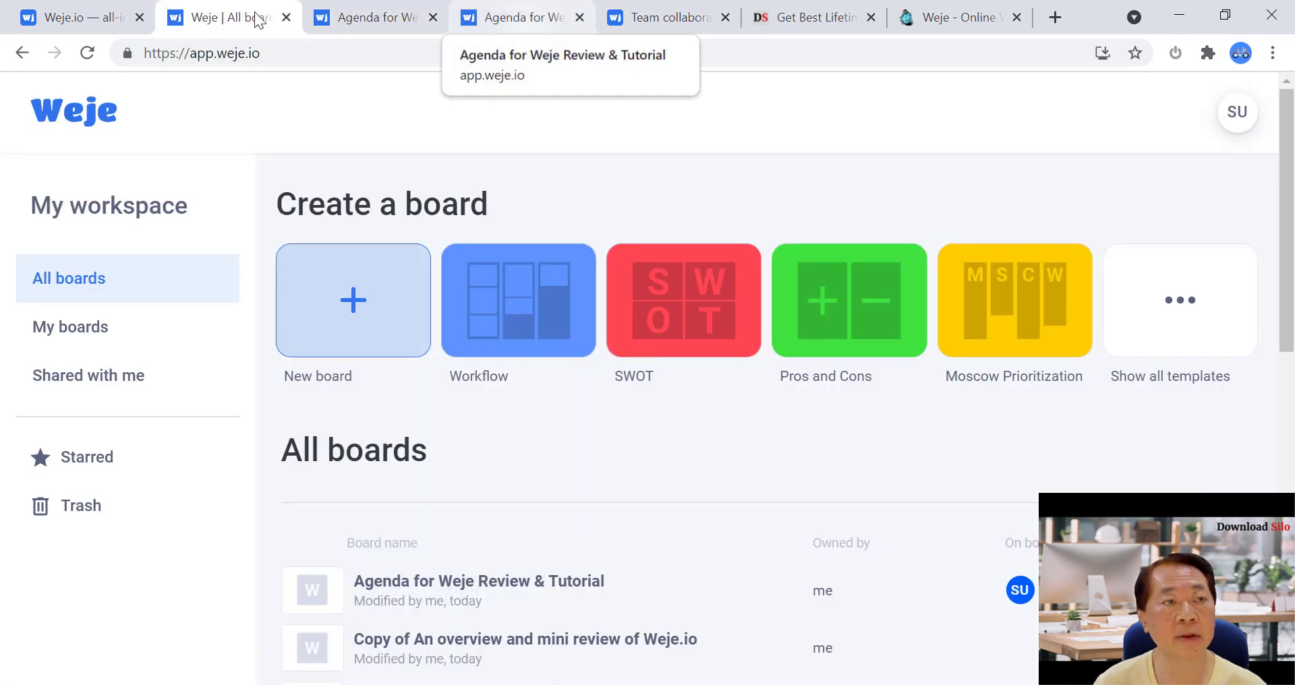
left_click(500, 18)
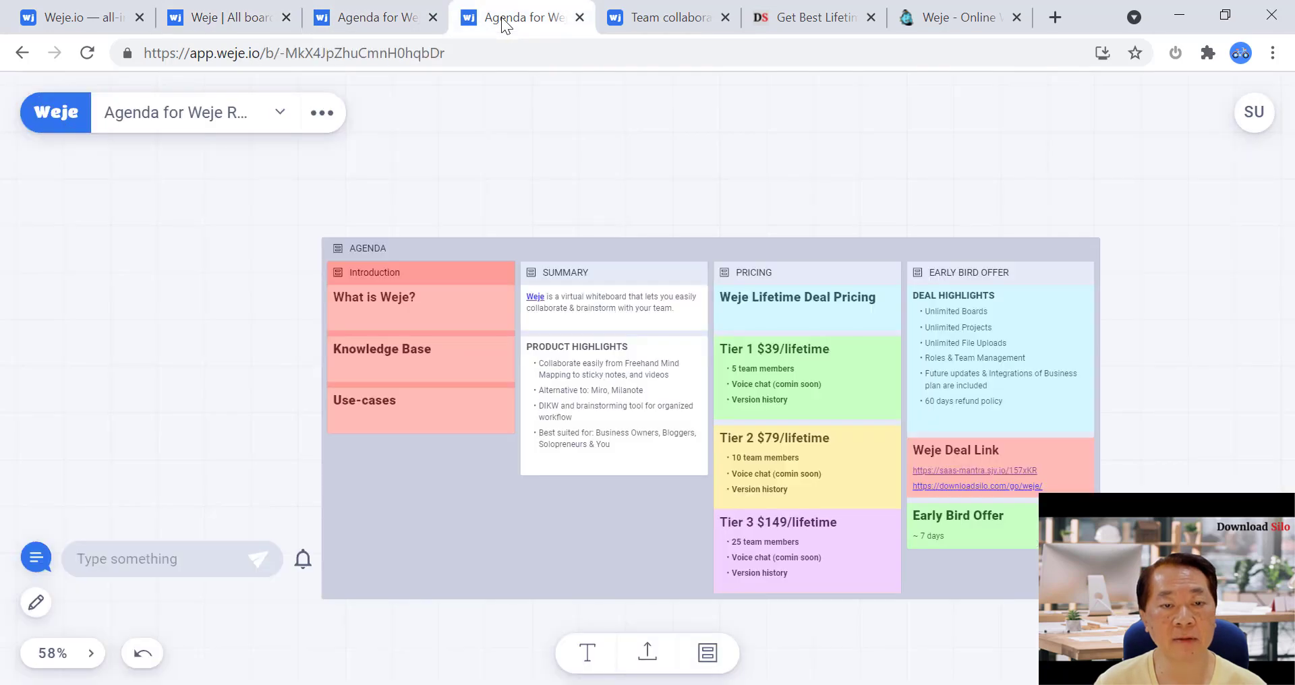
Open the "An overview and review of Weje.io" board from the list of all boards and show its whole card map
left_click(64, 121)
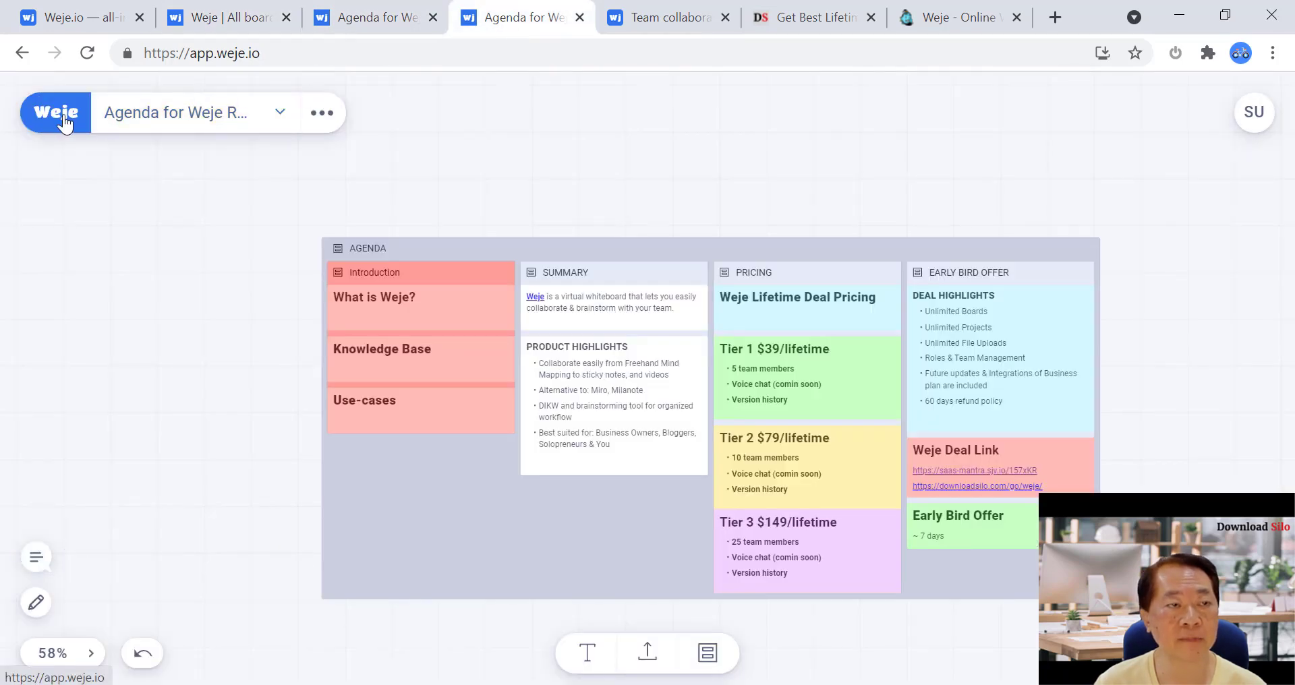
scroll(565, 408, "down", 5)
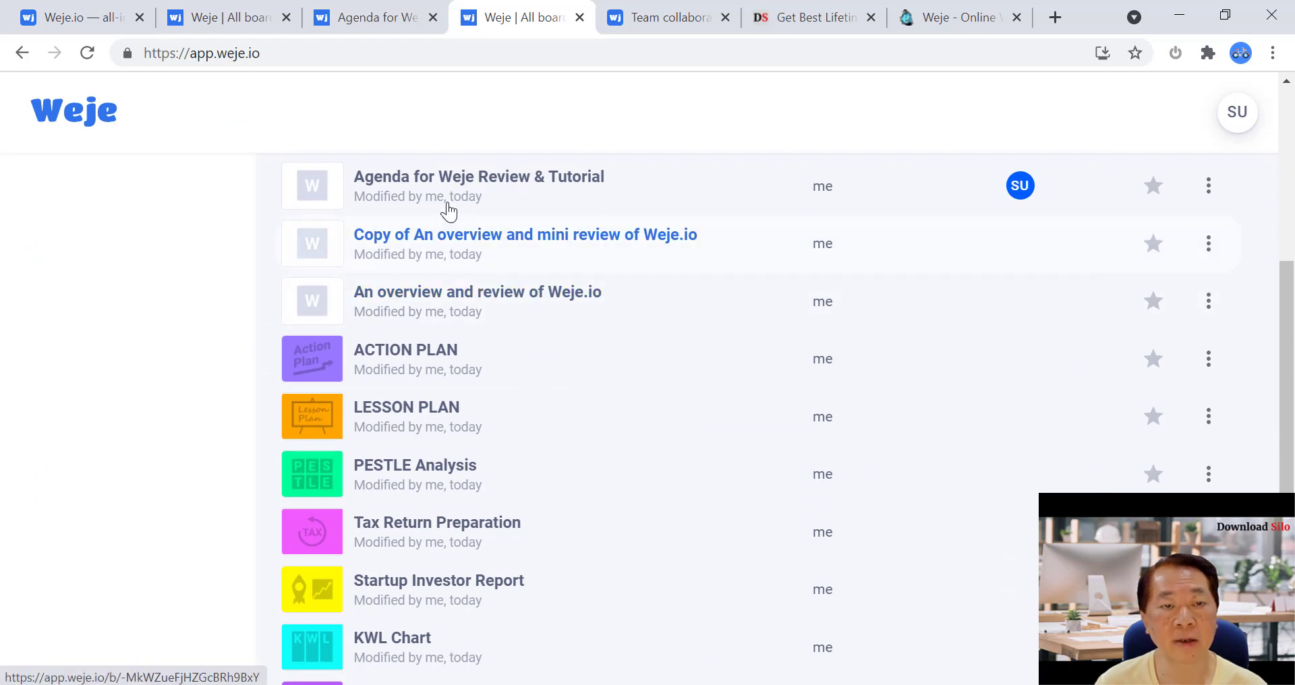
left_click(529, 298)
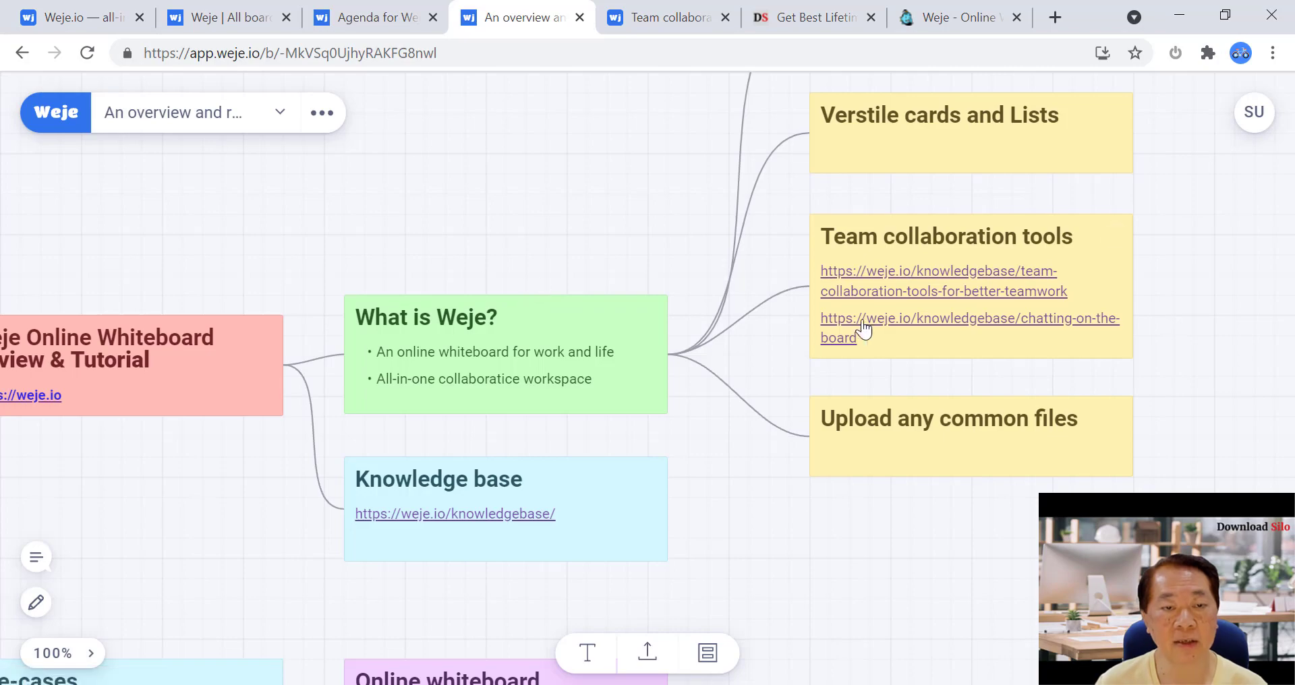
scroll(575, 213, "down", 5)
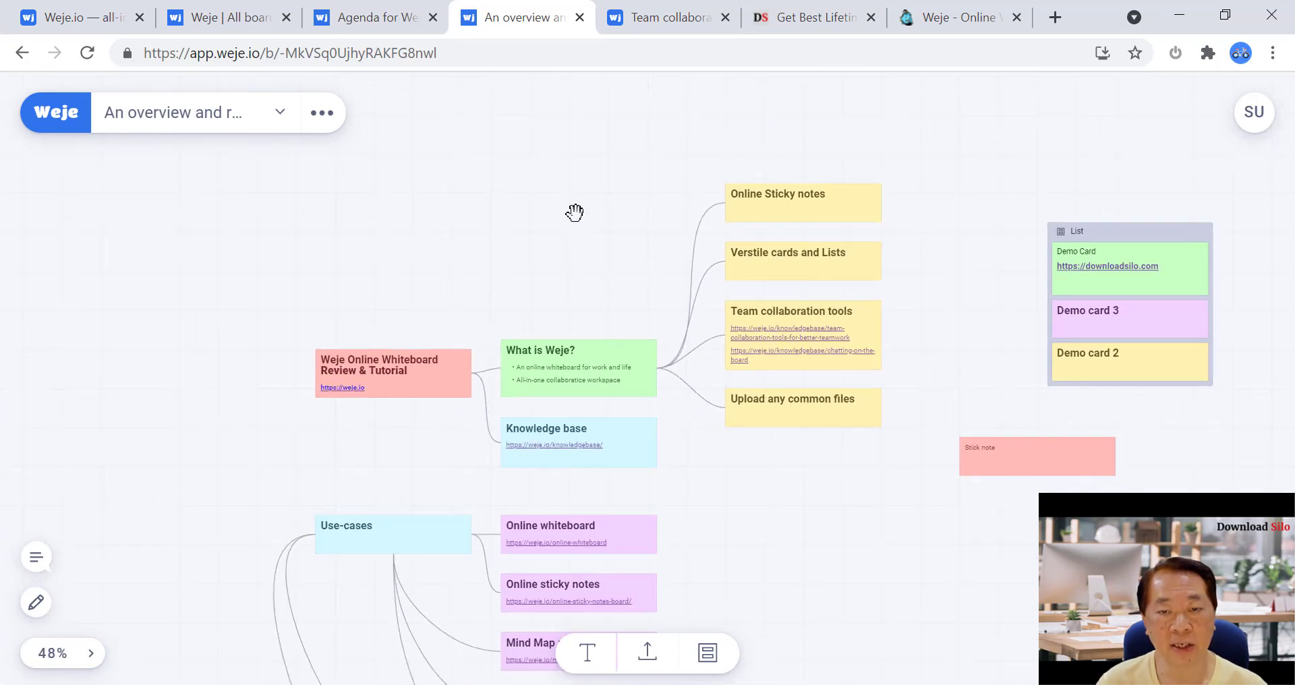
Go through the What is Weje? branch of the overview board and open the link on the Knowledge base card
scroll(486, 248, "up", 3)
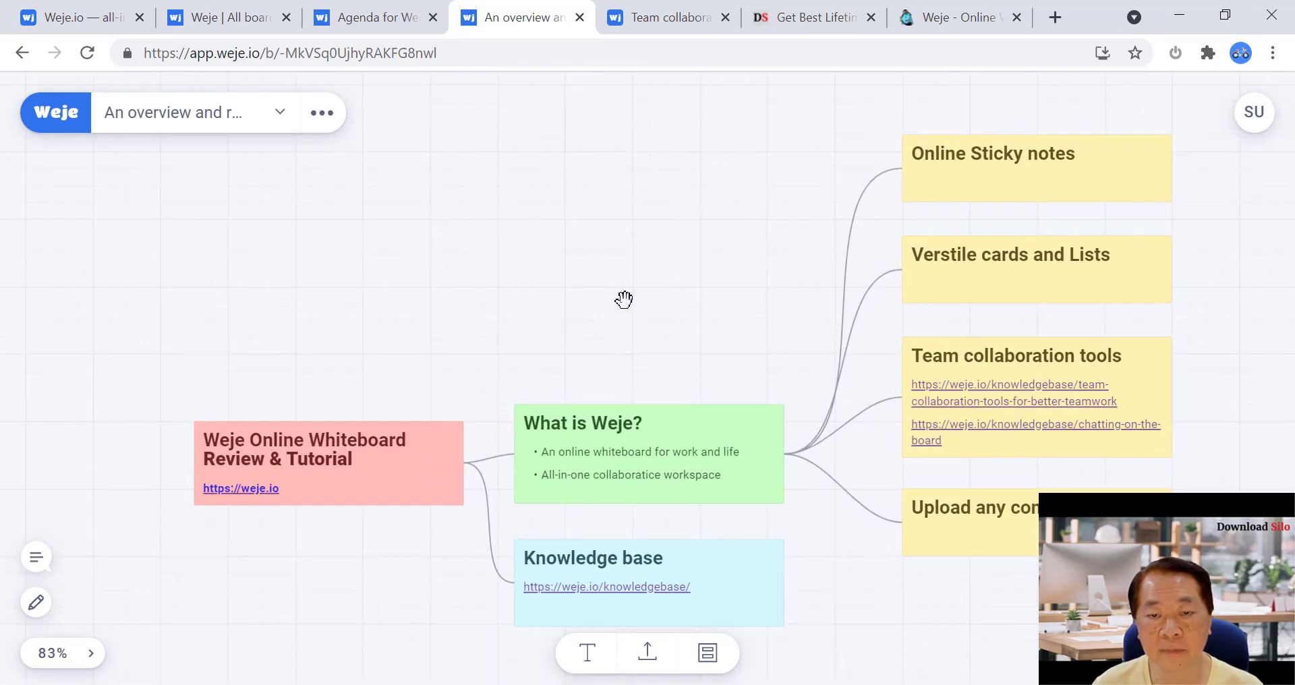
left_click_drag(370, 215, 338, 201)
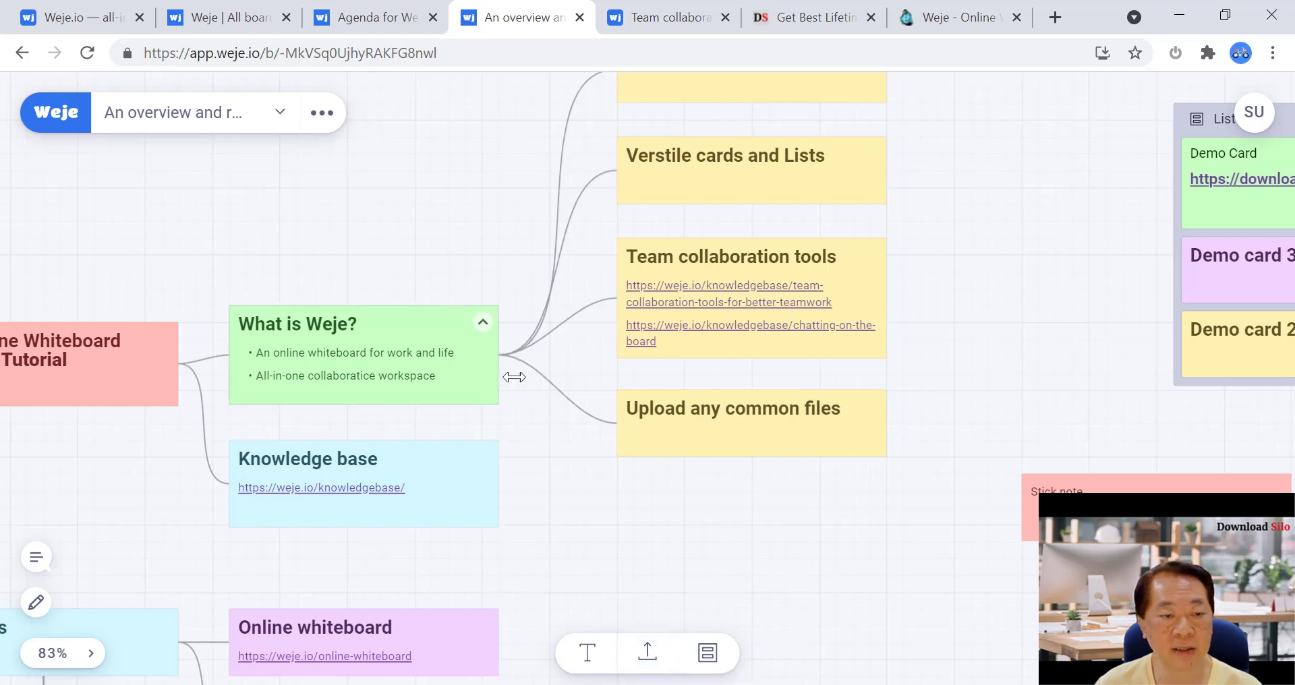
left_click_drag(493, 242, 674, 185)
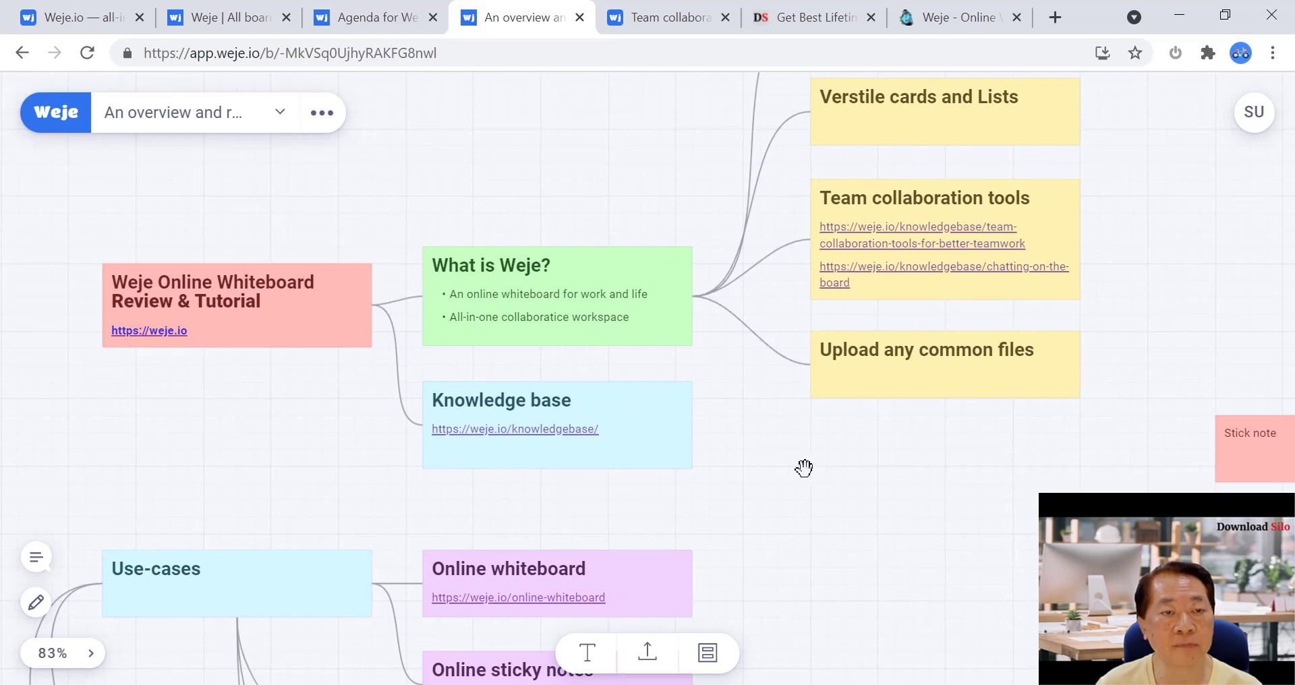
left_click(539, 431)
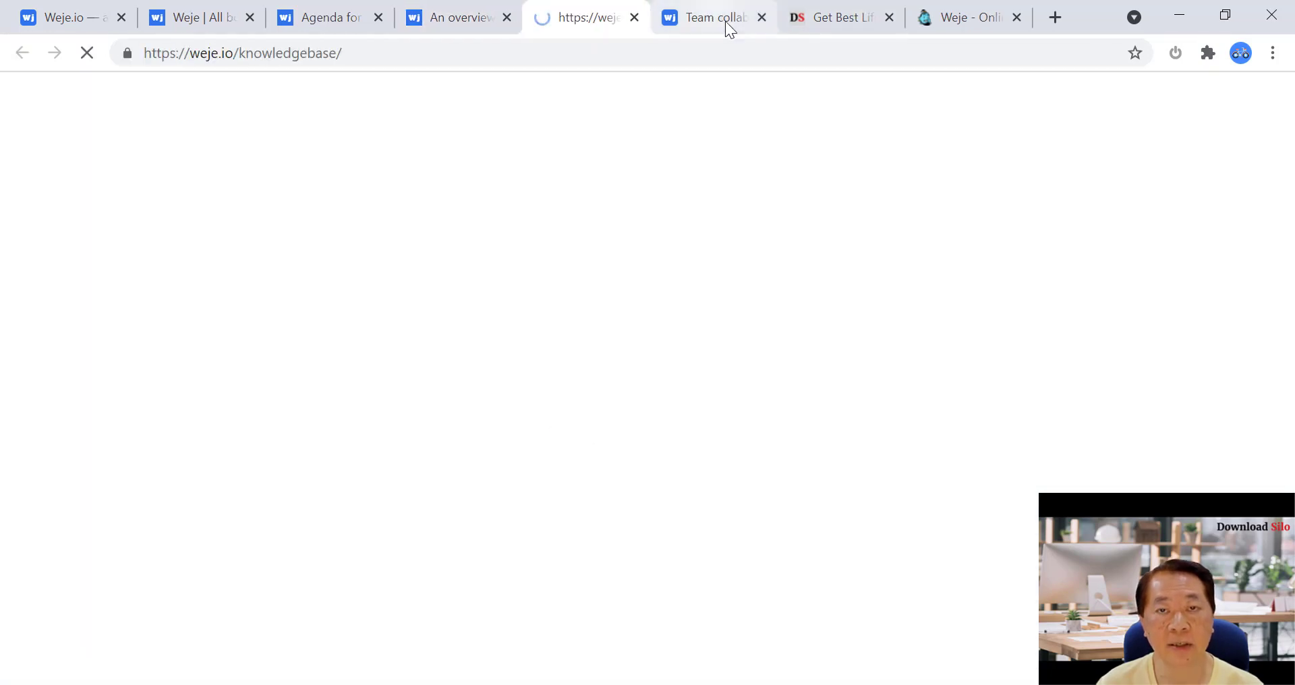
Close the browser tabs with the team collaboration article and the Download Silo site
left_click(761, 25)
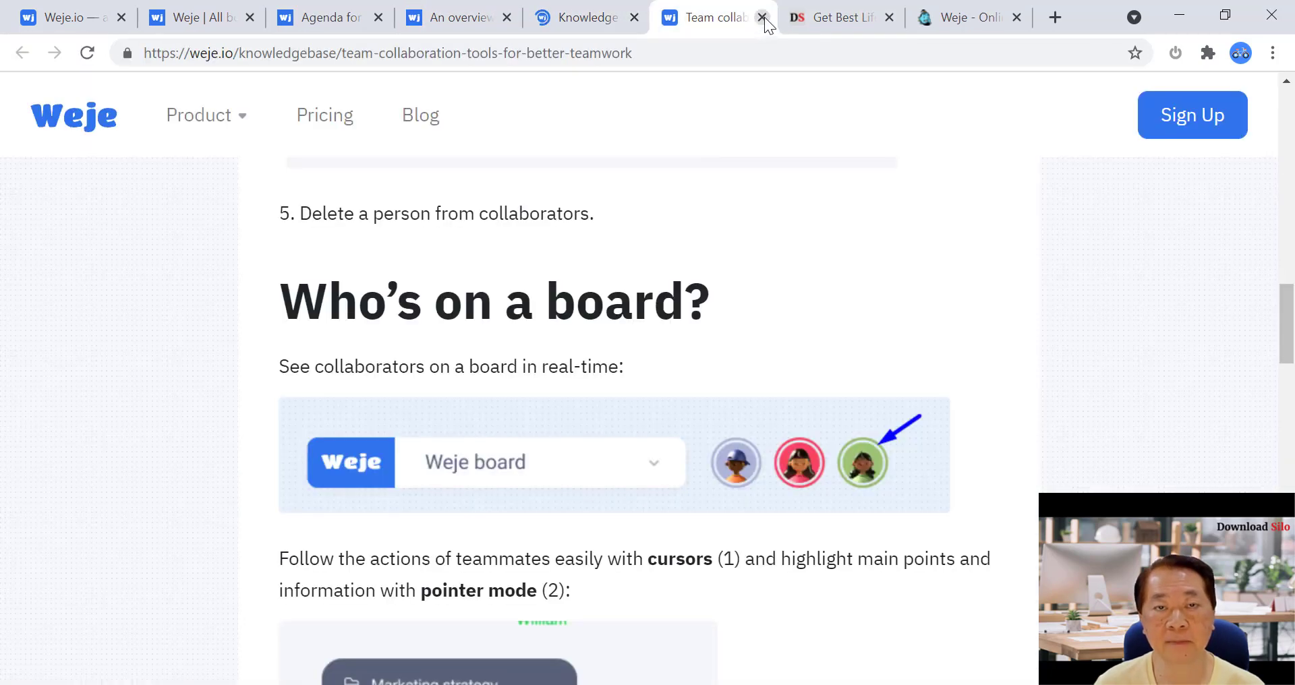
left_click(762, 16)
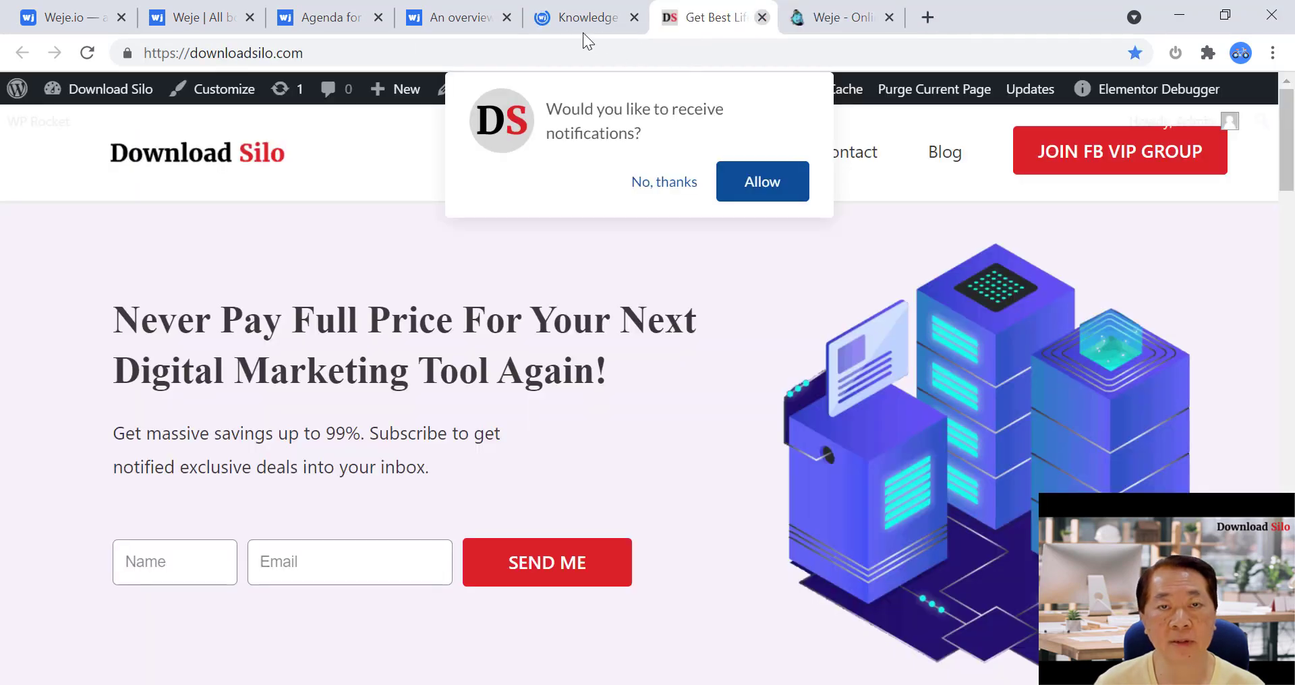
left_click(763, 17)
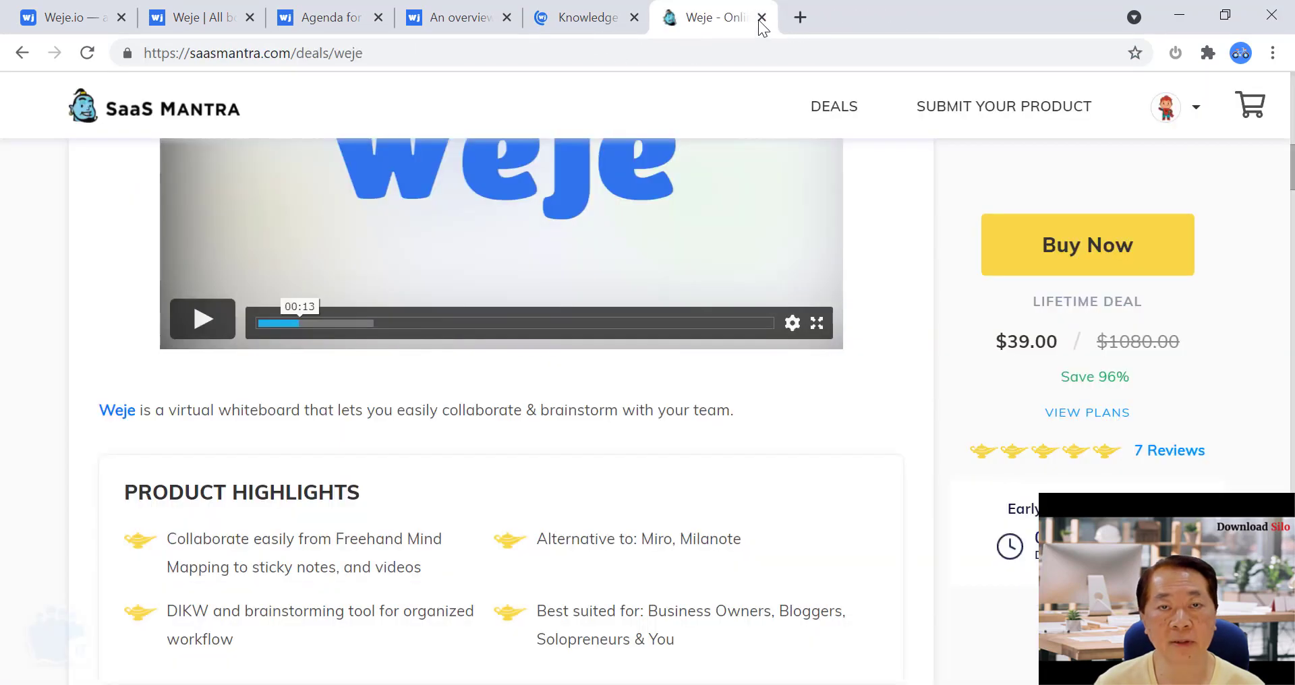
Examine the how-to articles listed on the Weje knowledge base page, from mindmaps through to working with lists
left_click(568, 22)
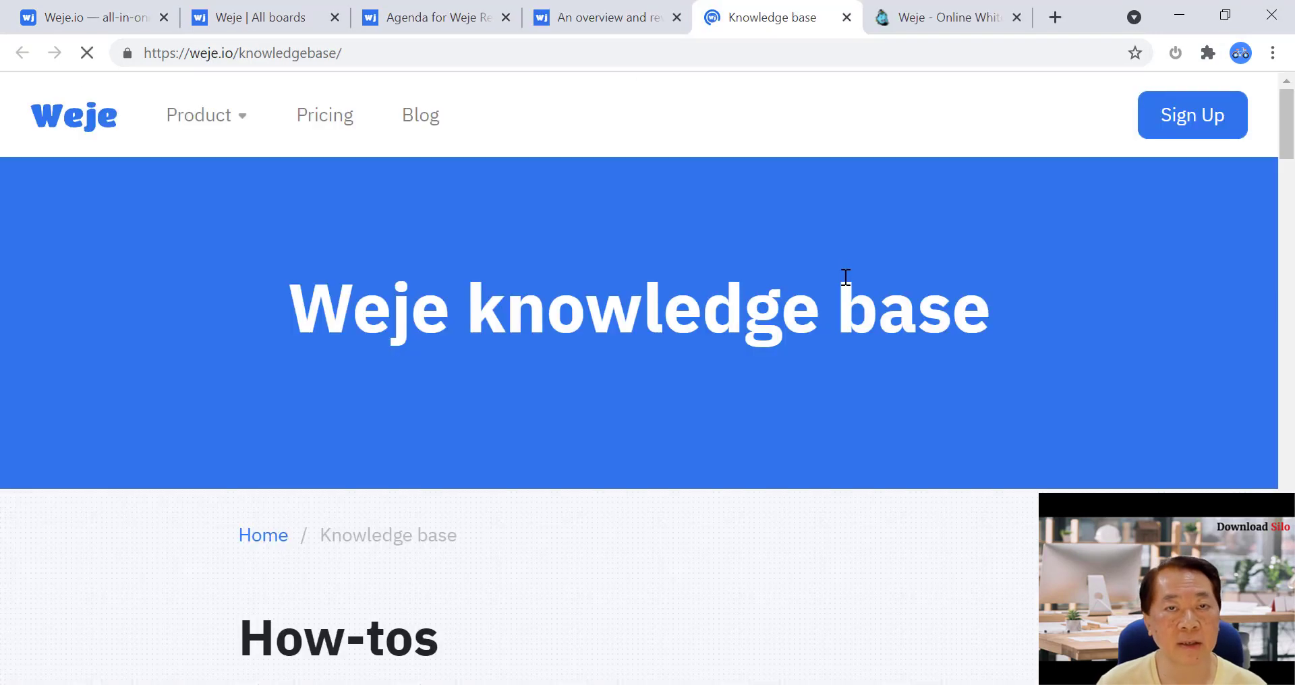
scroll(851, 297, "down", 5)
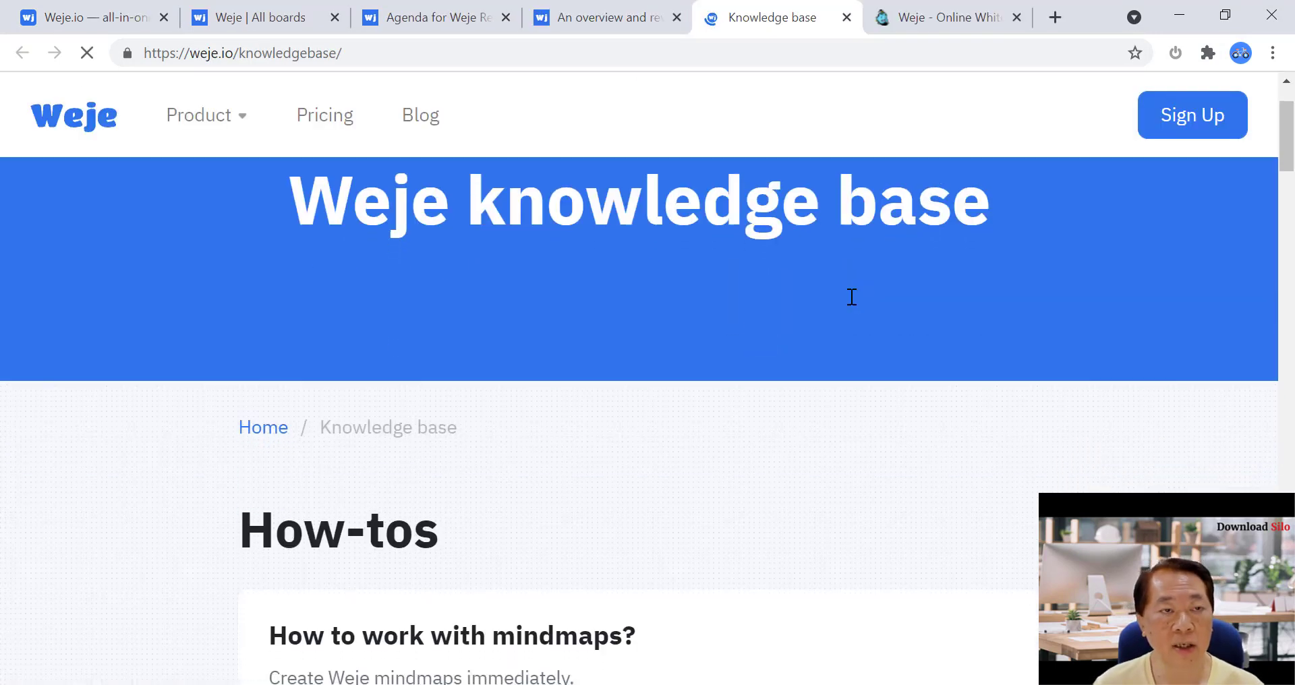
scroll(850, 297, "down", 3)
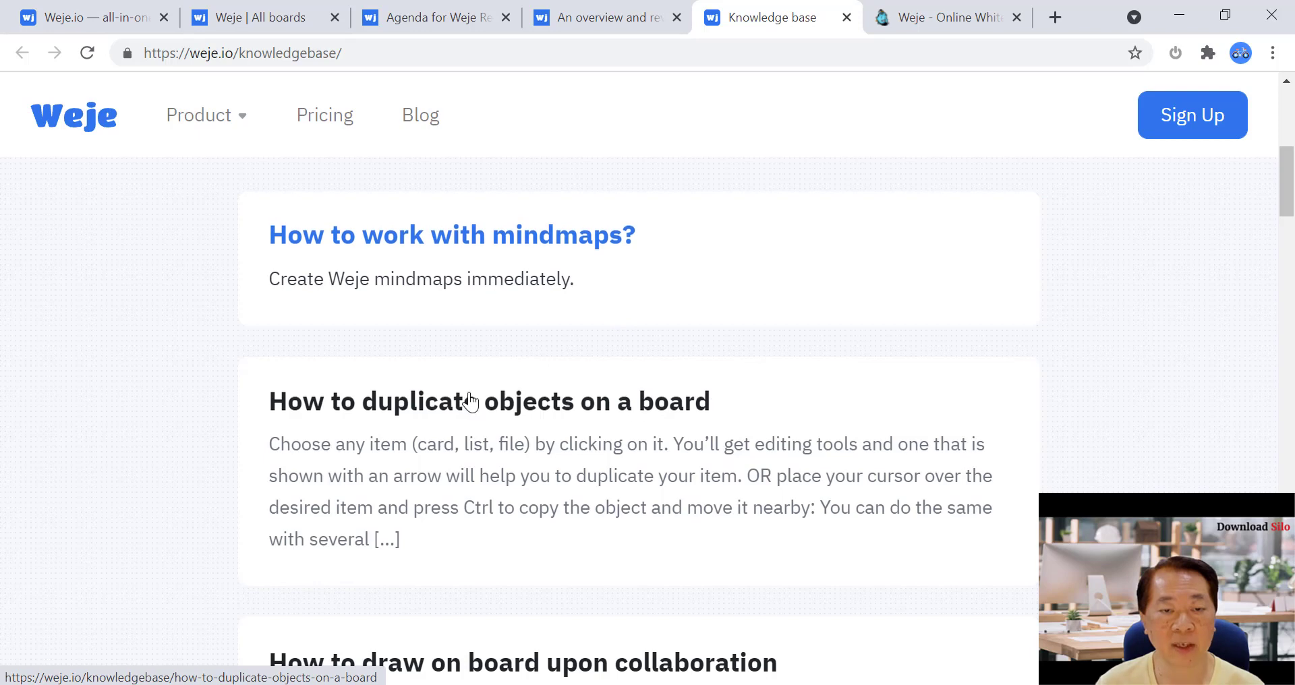
scroll(540, 388, "down", 4)
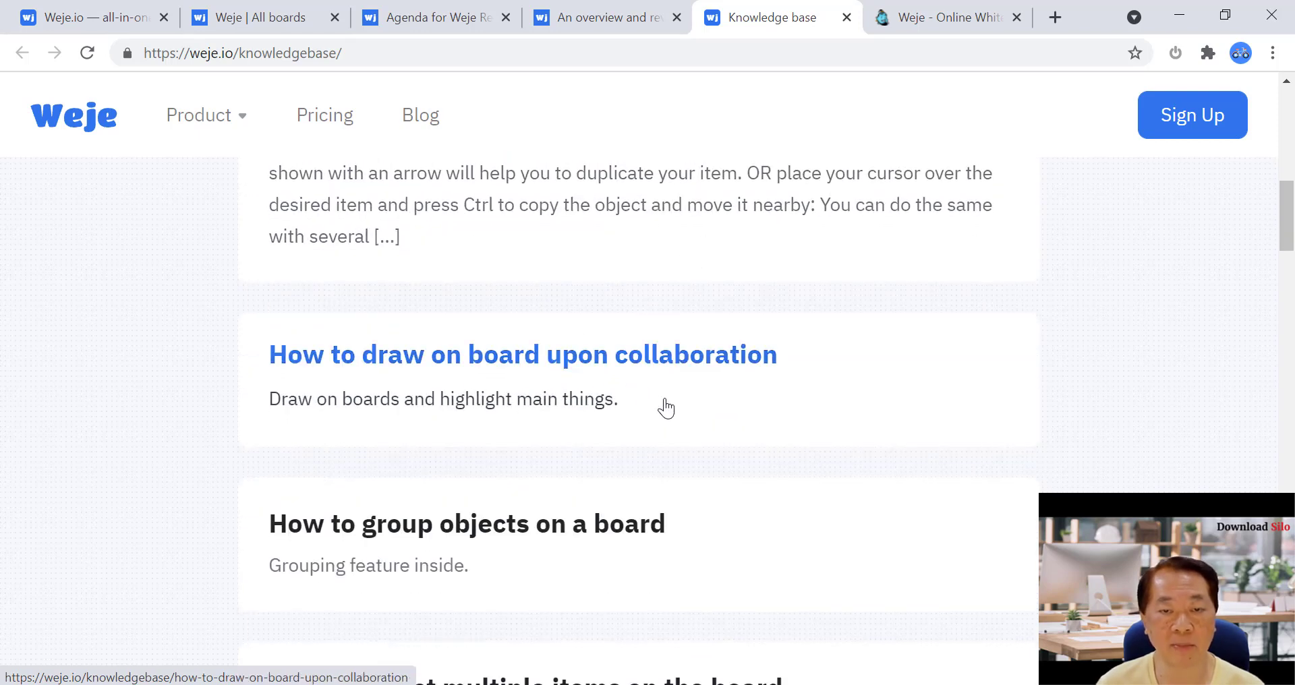
scroll(495, 477, "down", 4)
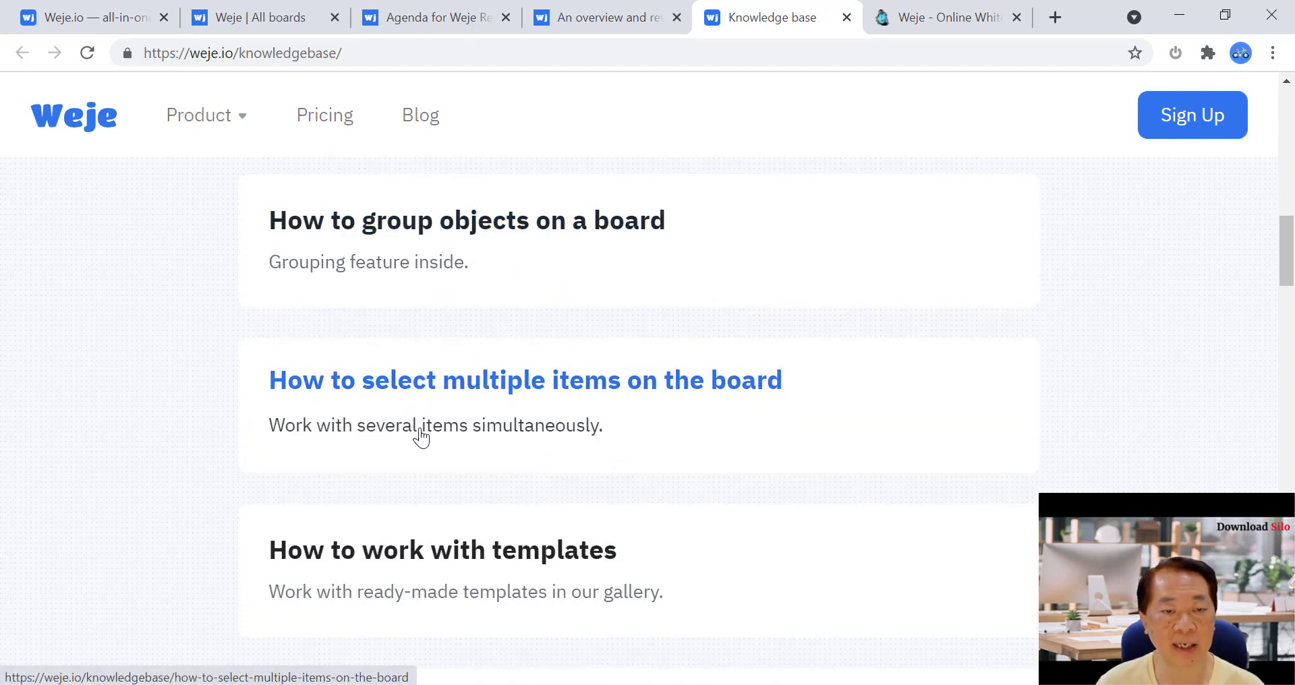
scroll(675, 435, "down", 4)
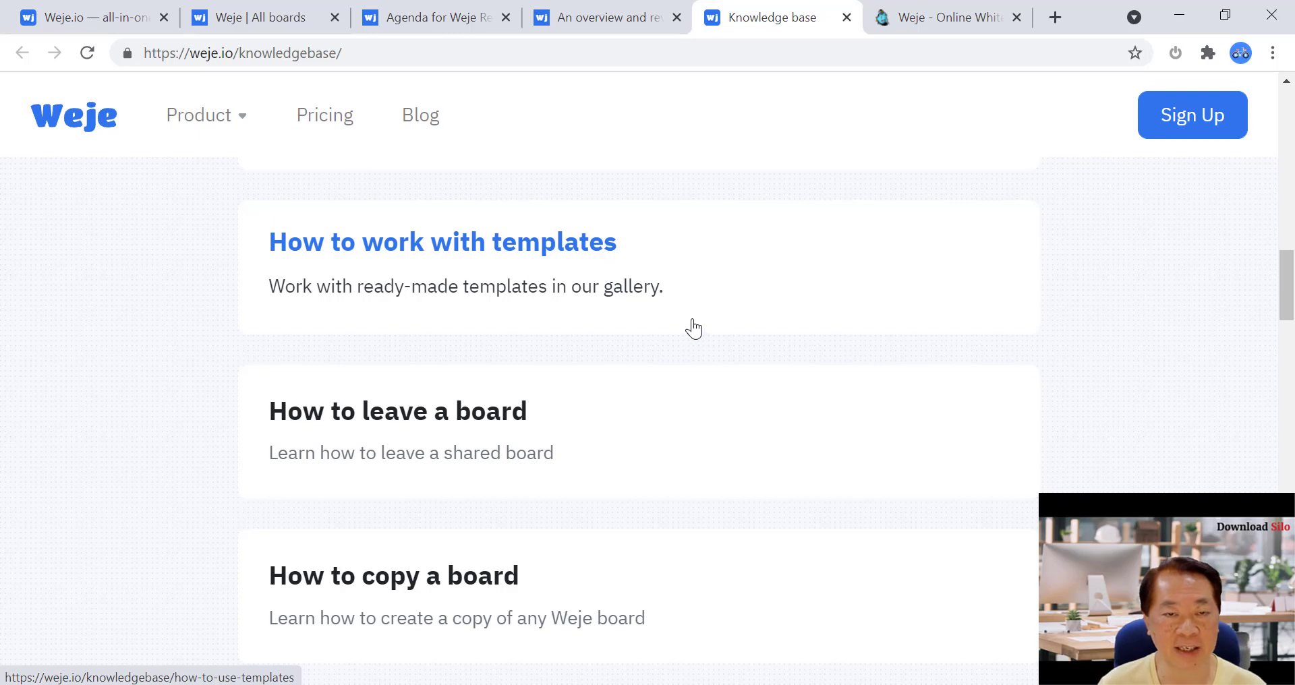
scroll(642, 419, "down", 4)
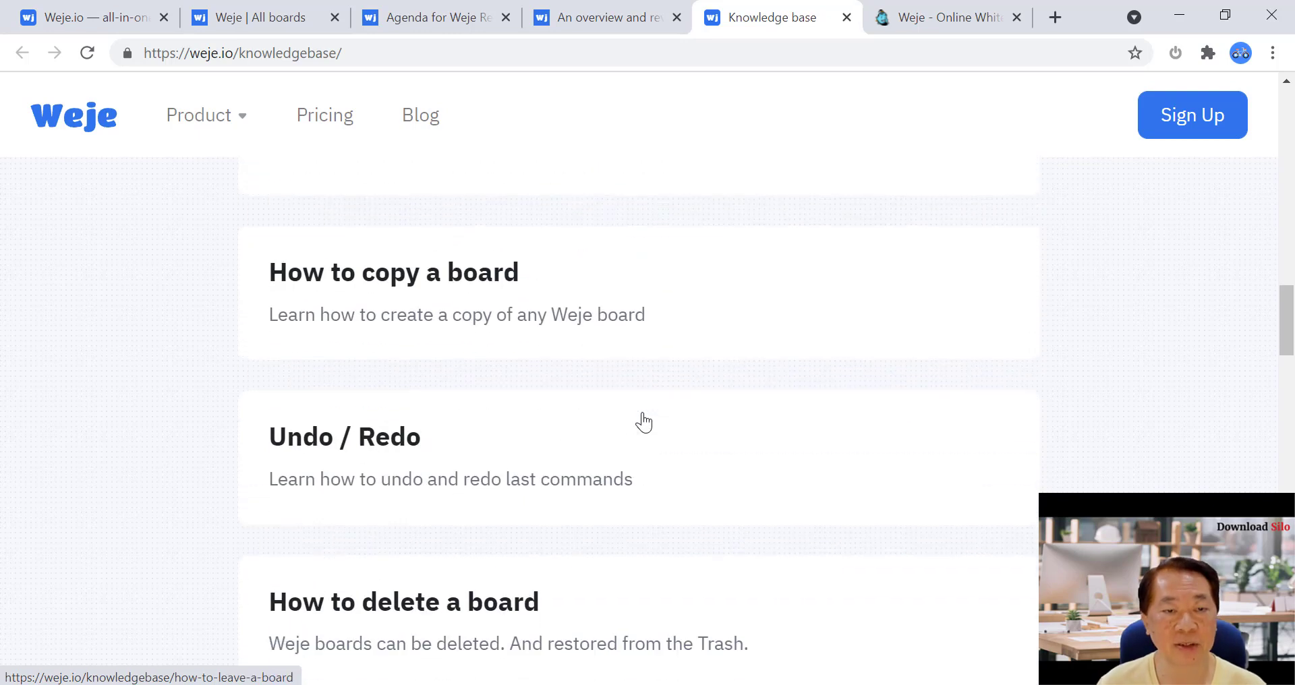
scroll(587, 392, "down", 5)
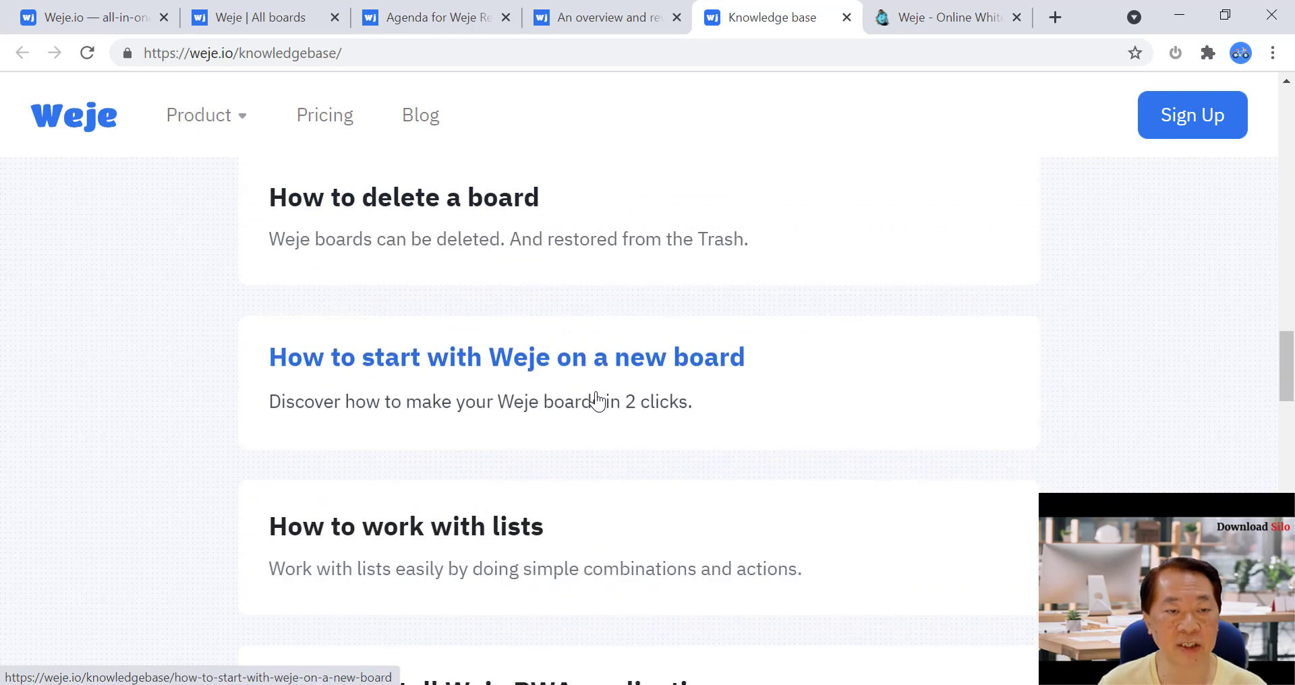
Return to the overview board and move the red "Stick note" card further right below the demo list
left_click(570, 27)
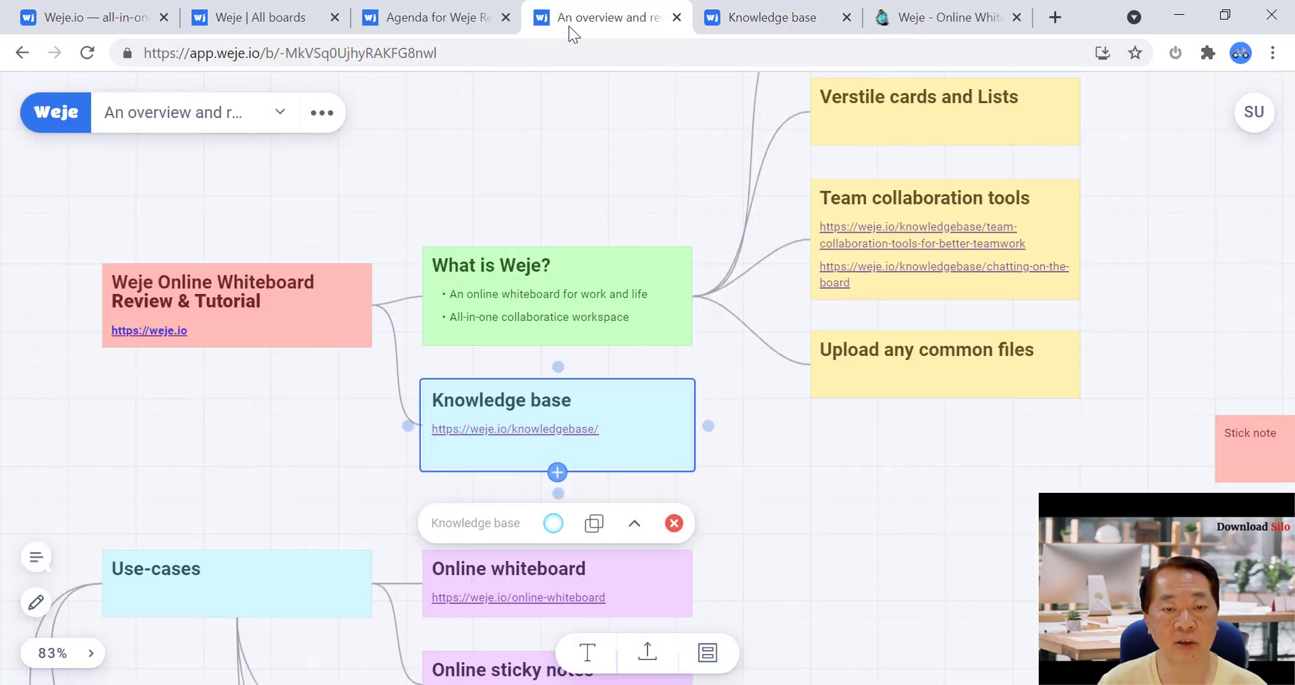
left_click(884, 490)
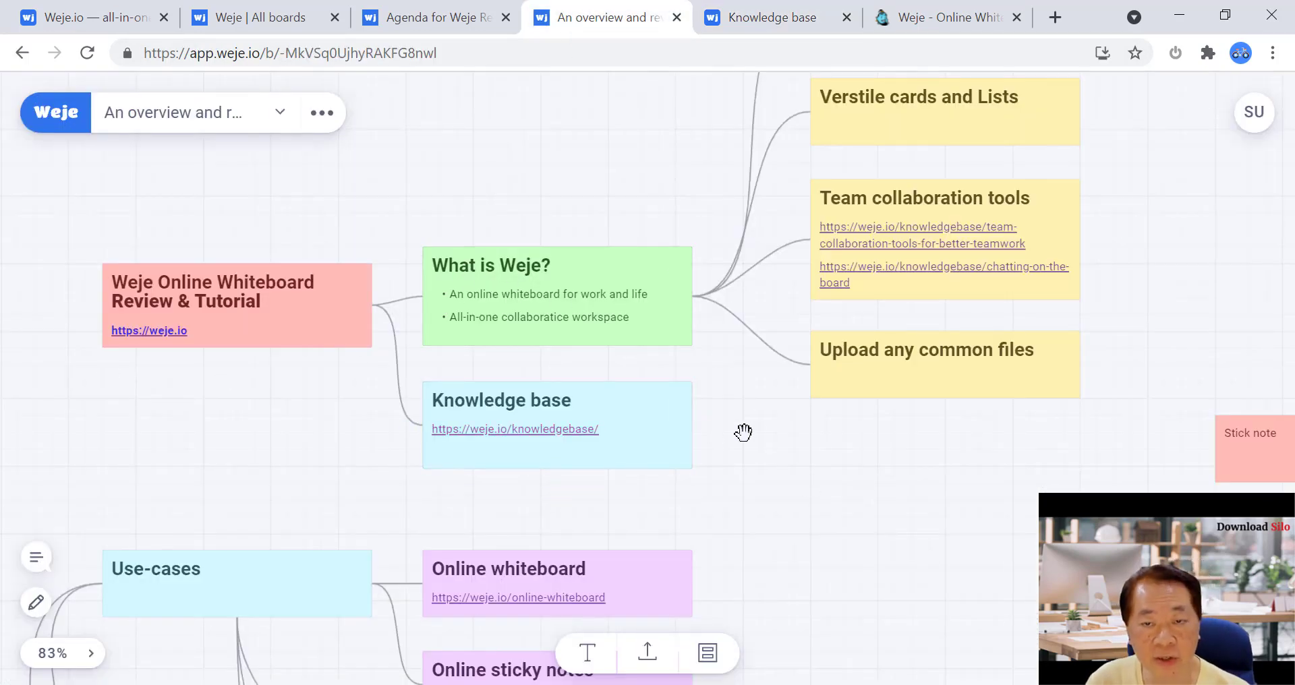
left_click_drag(1162, 332, 616, 332)
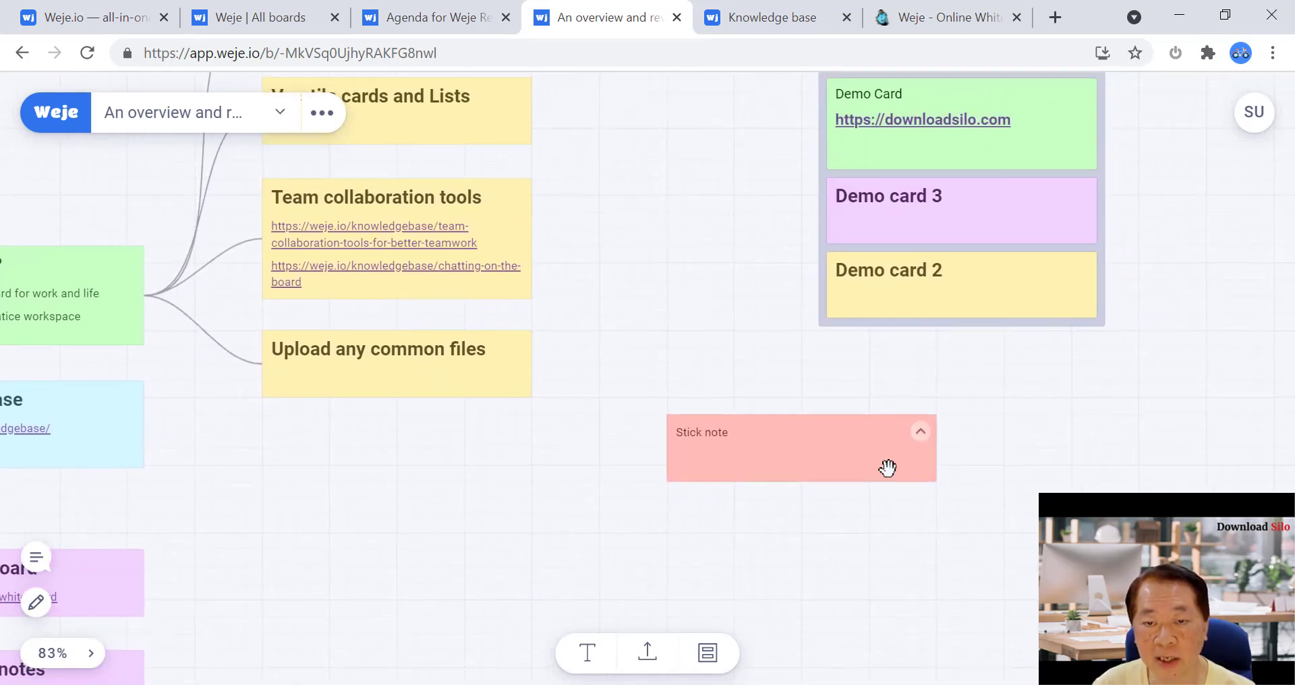
left_click(920, 429)
left_click_drag(928, 459, 1174, 480)
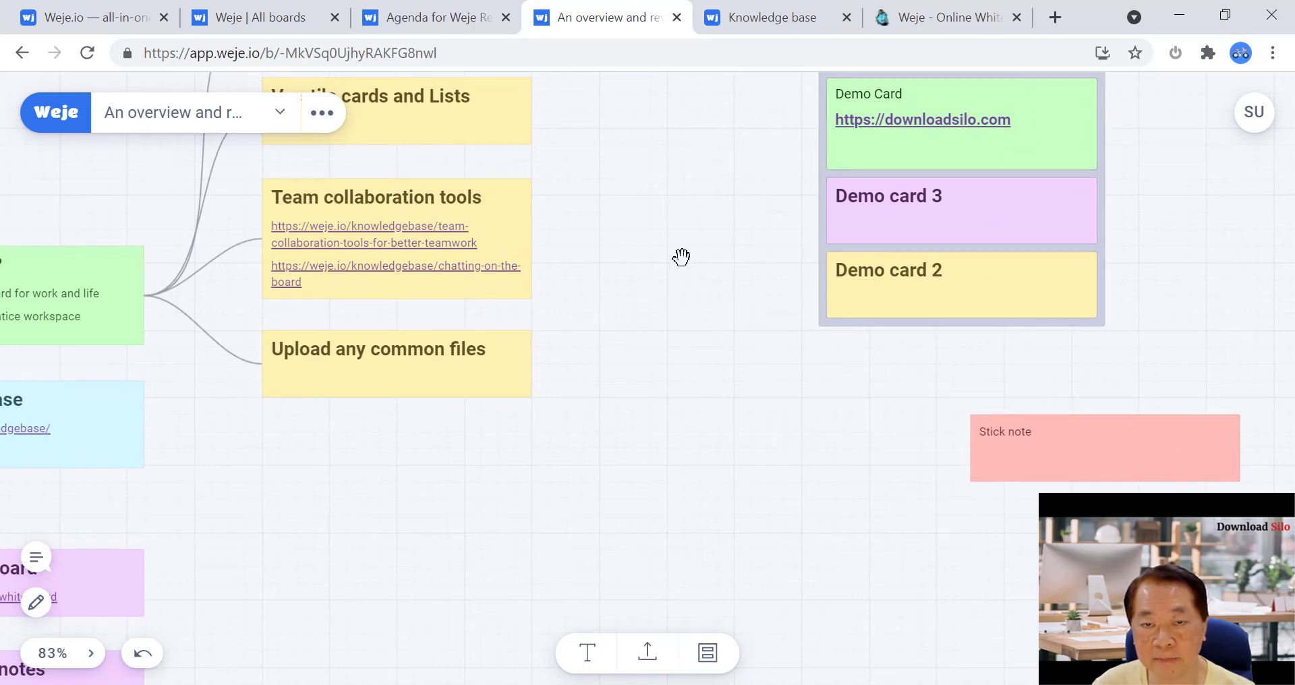
Connect the bottom of the demo list to the "Stick note" card and remove that connection again
left_click_drag(682, 257, 650, 365)
left_click(949, 165)
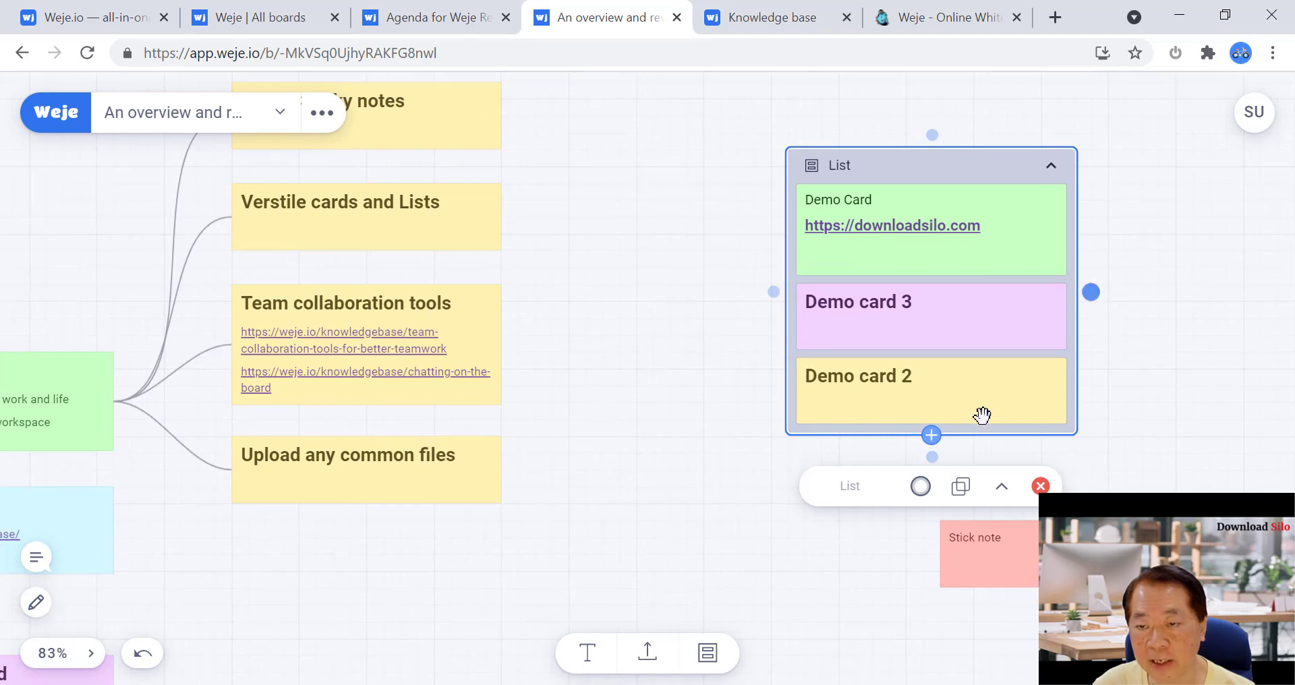
left_click_drag(939, 463, 941, 580)
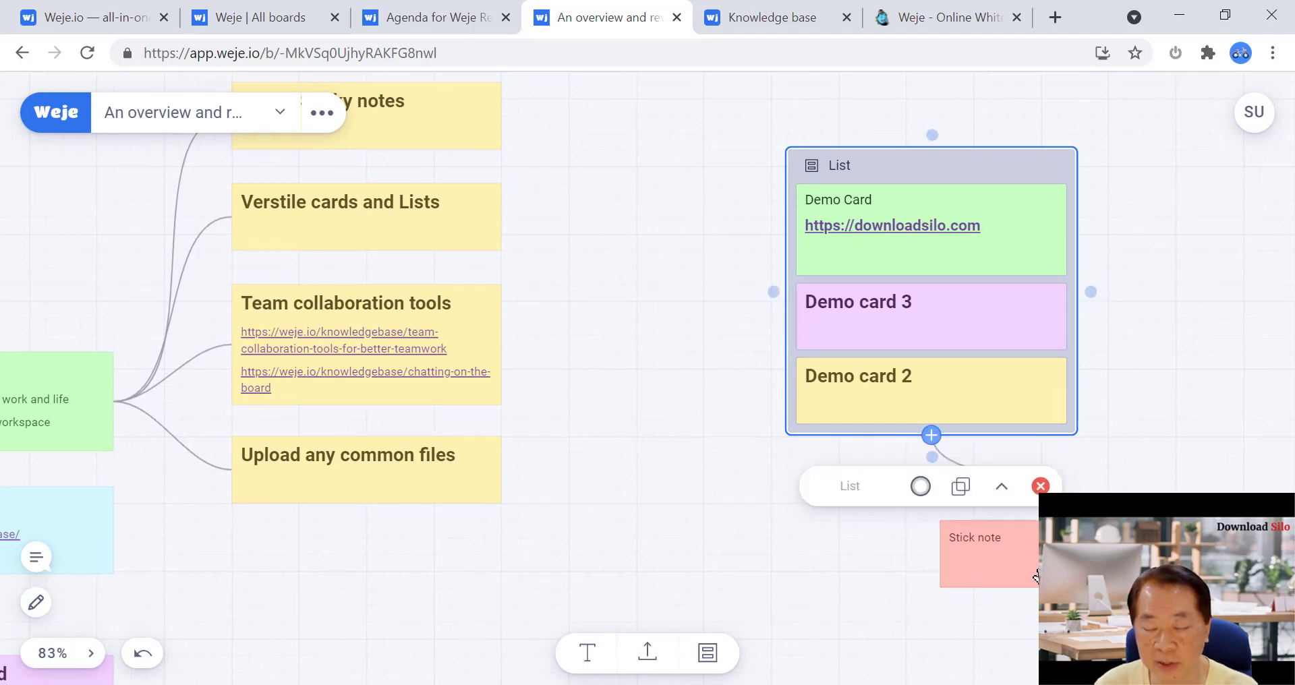
left_click(815, 575)
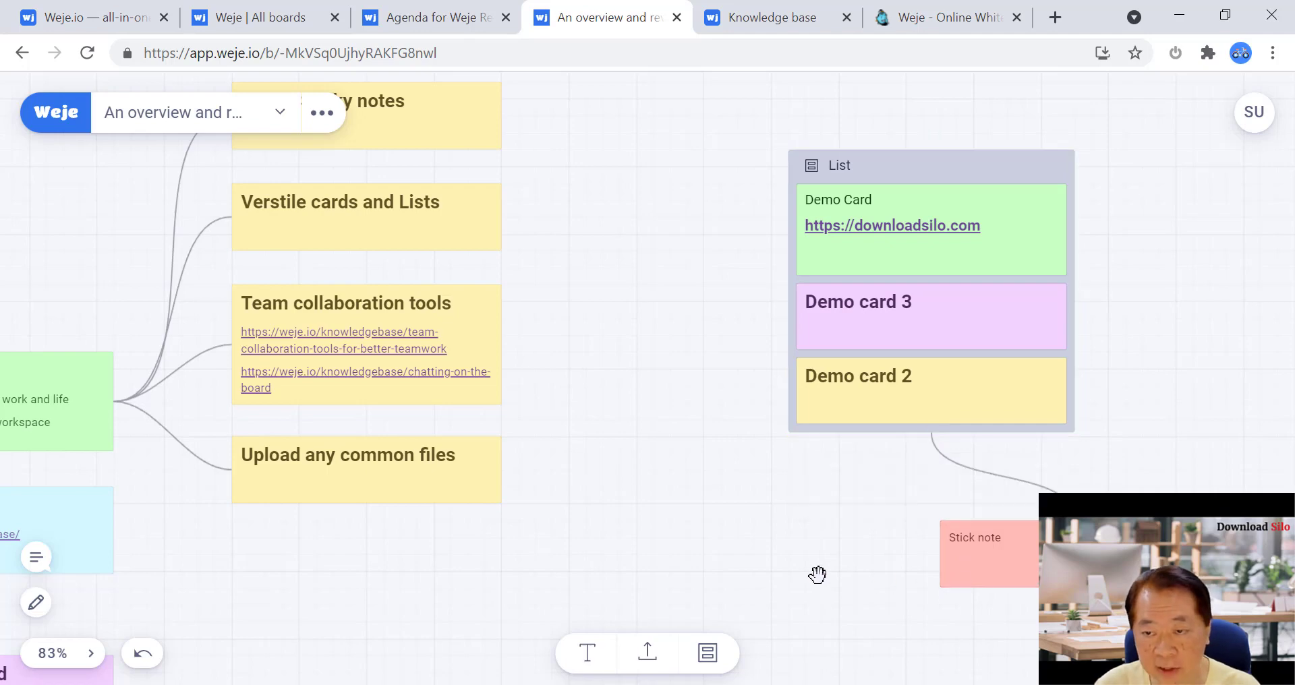
left_click(1004, 479)
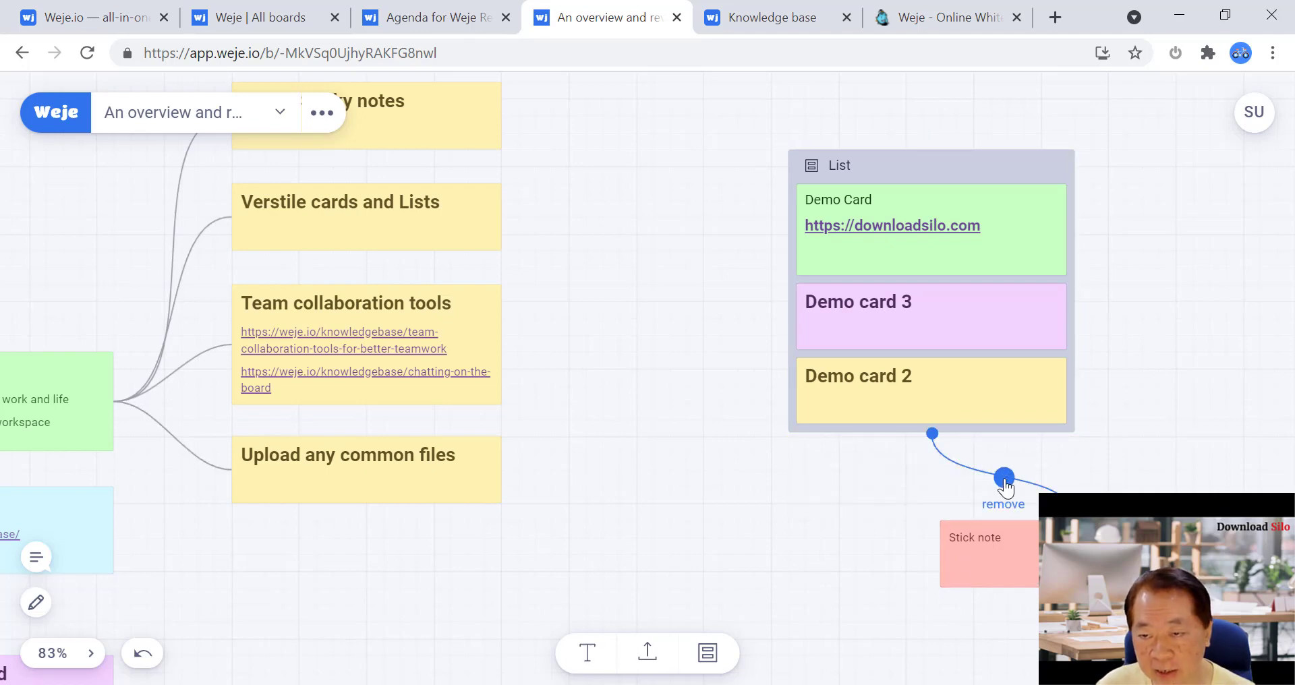
left_click(1007, 512)
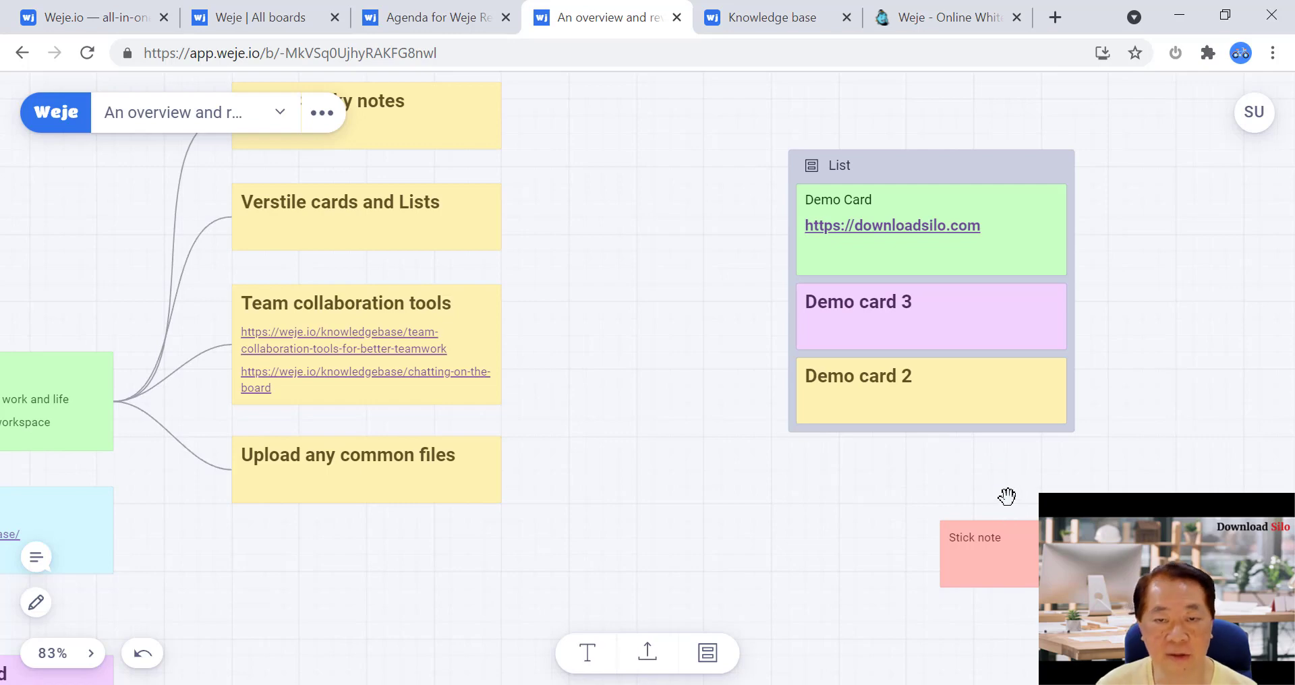
Connect the left side of the demo list to the "Team collaboration tools" card
left_click(912, 166)
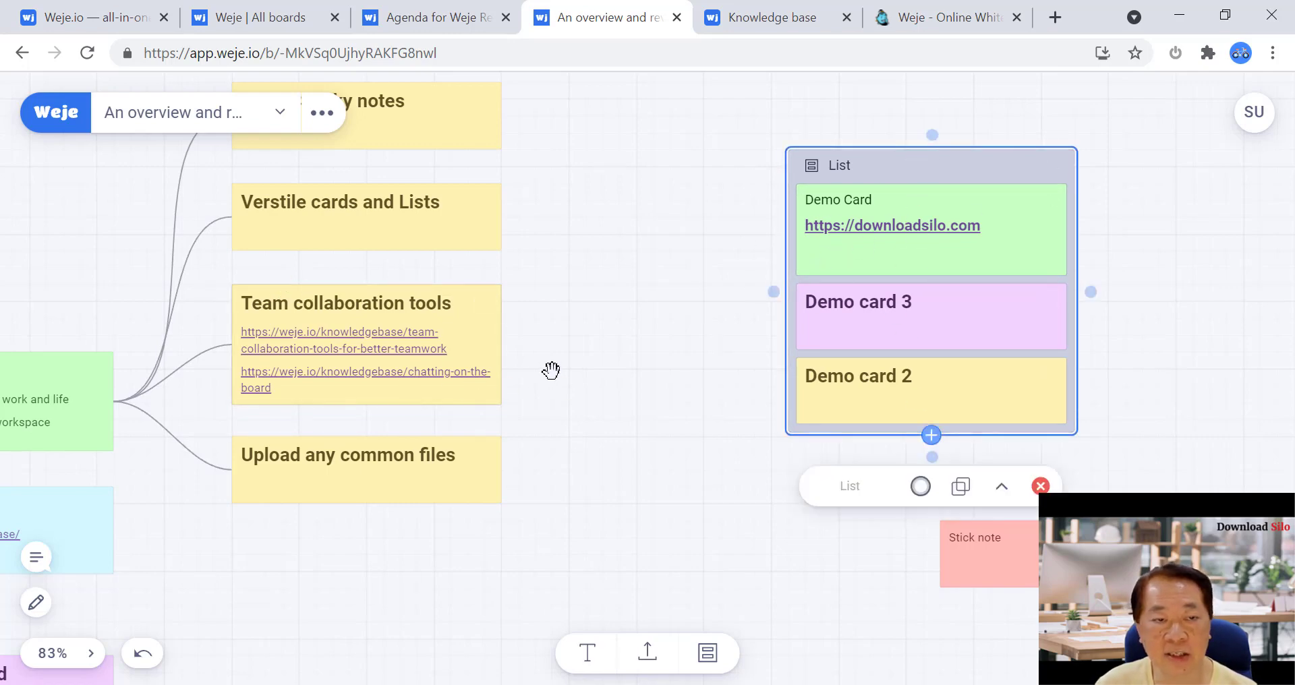
left_click_drag(773, 294, 478, 347)
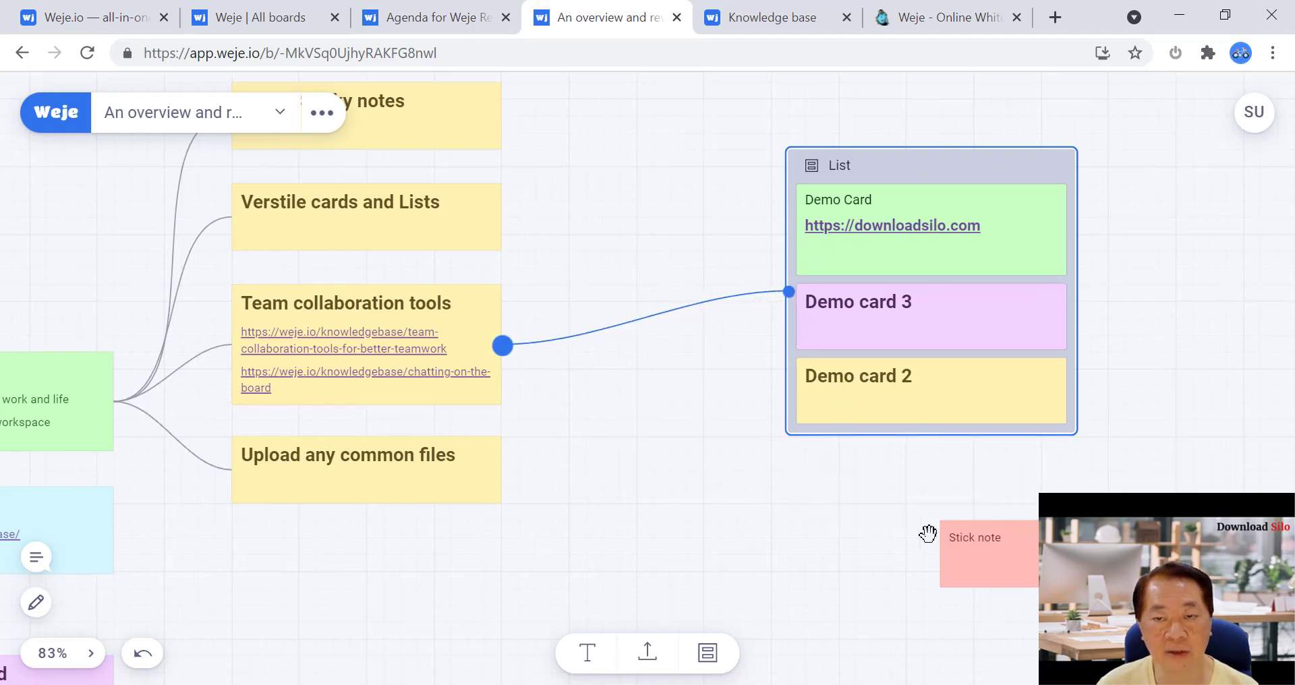
Try to connect the "Stick note" card to the "Upload any common files" card
left_click(975, 564)
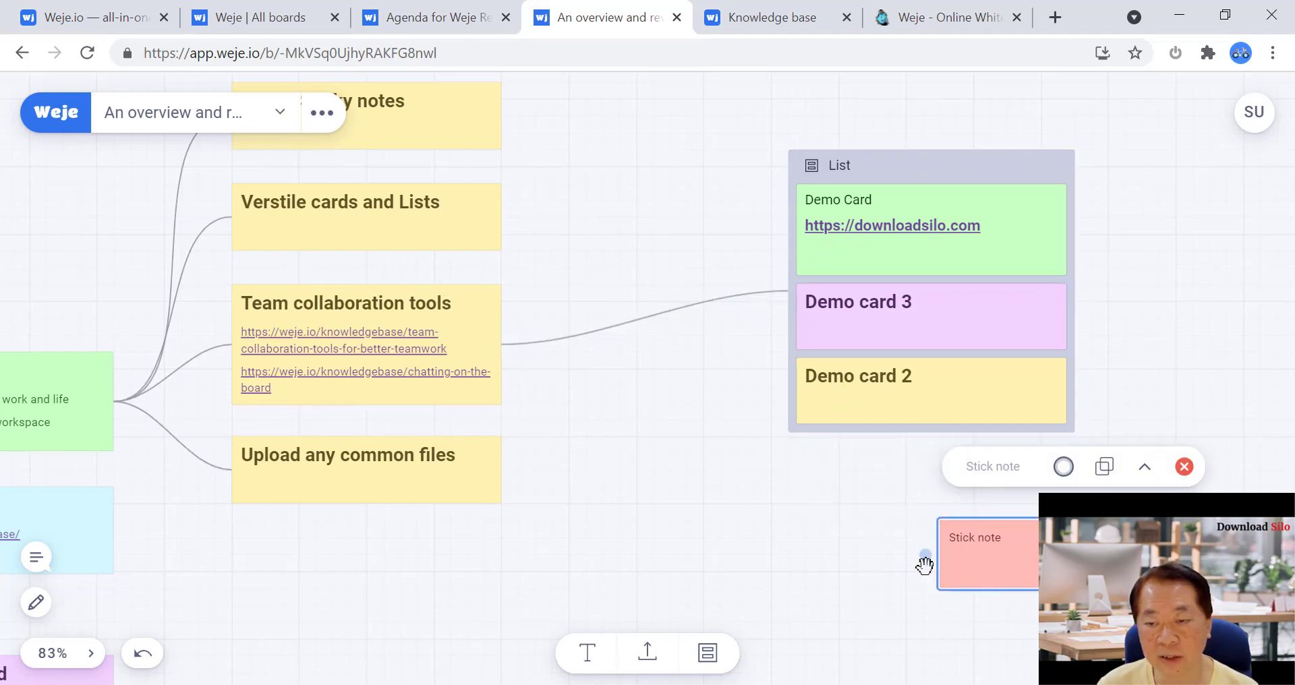
left_click_drag(925, 565, 845, 538)
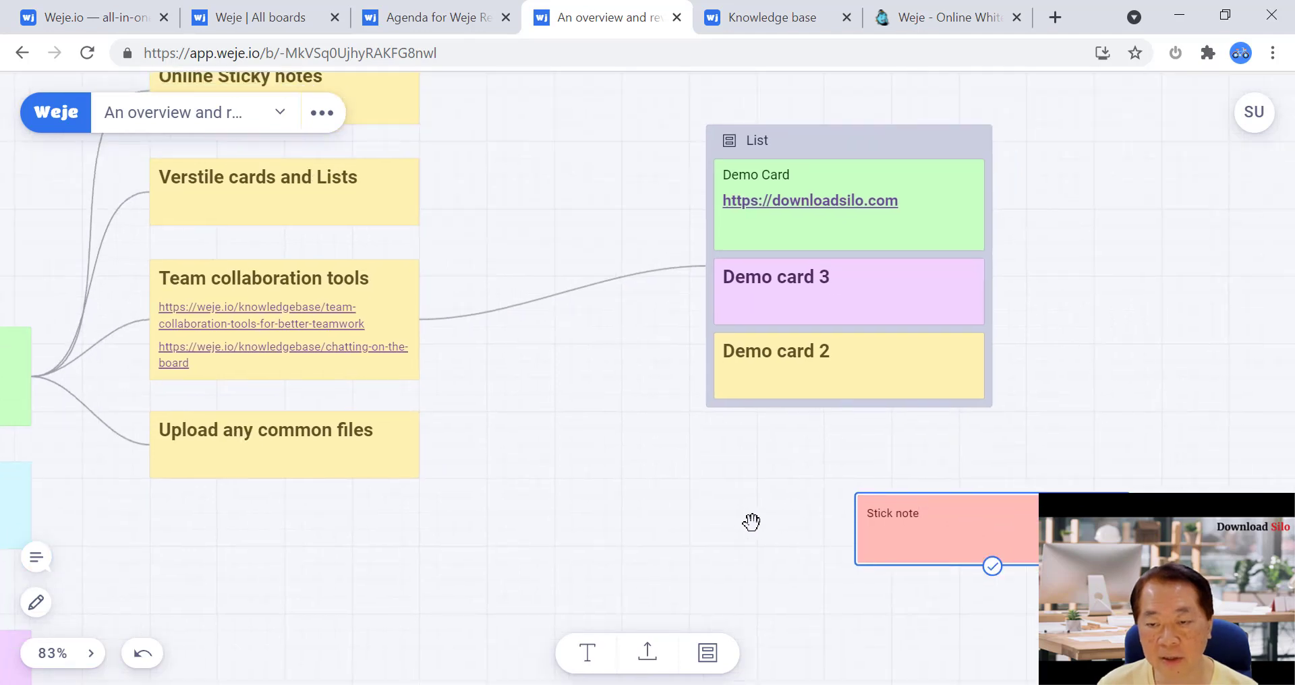
left_click(933, 529)
left_click(933, 529)
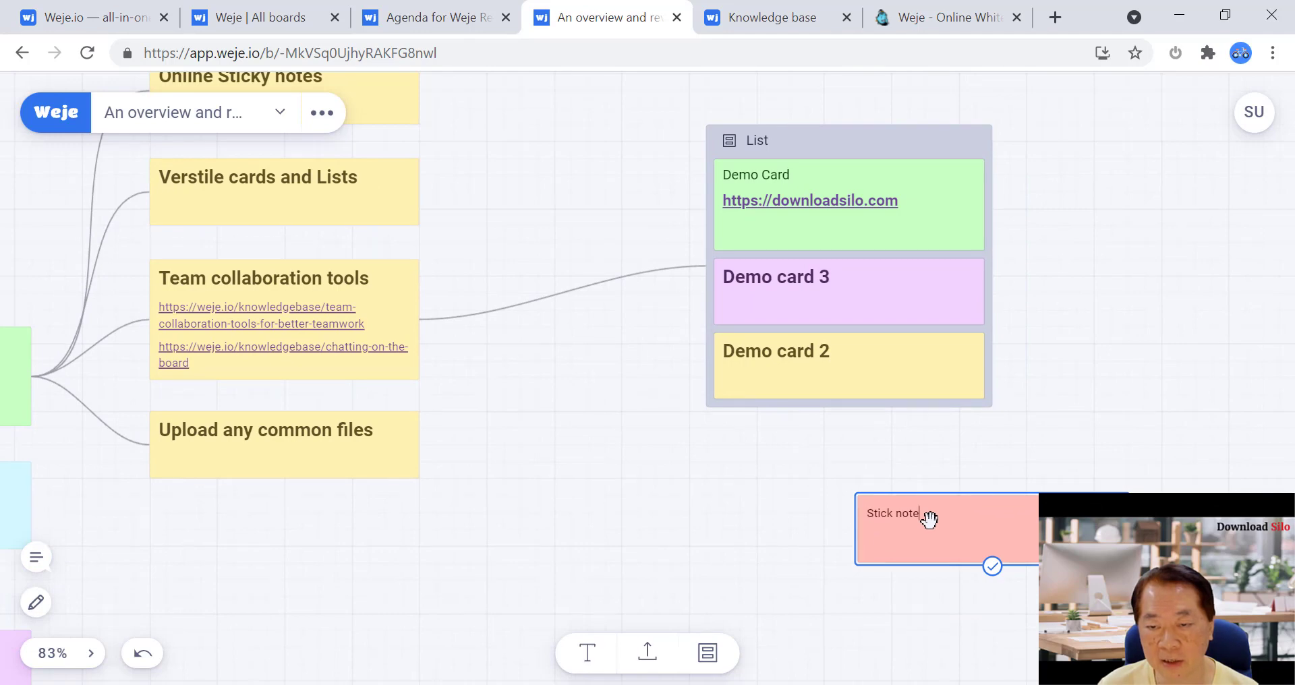
left_click_drag(994, 581, 996, 581)
left_click(996, 567)
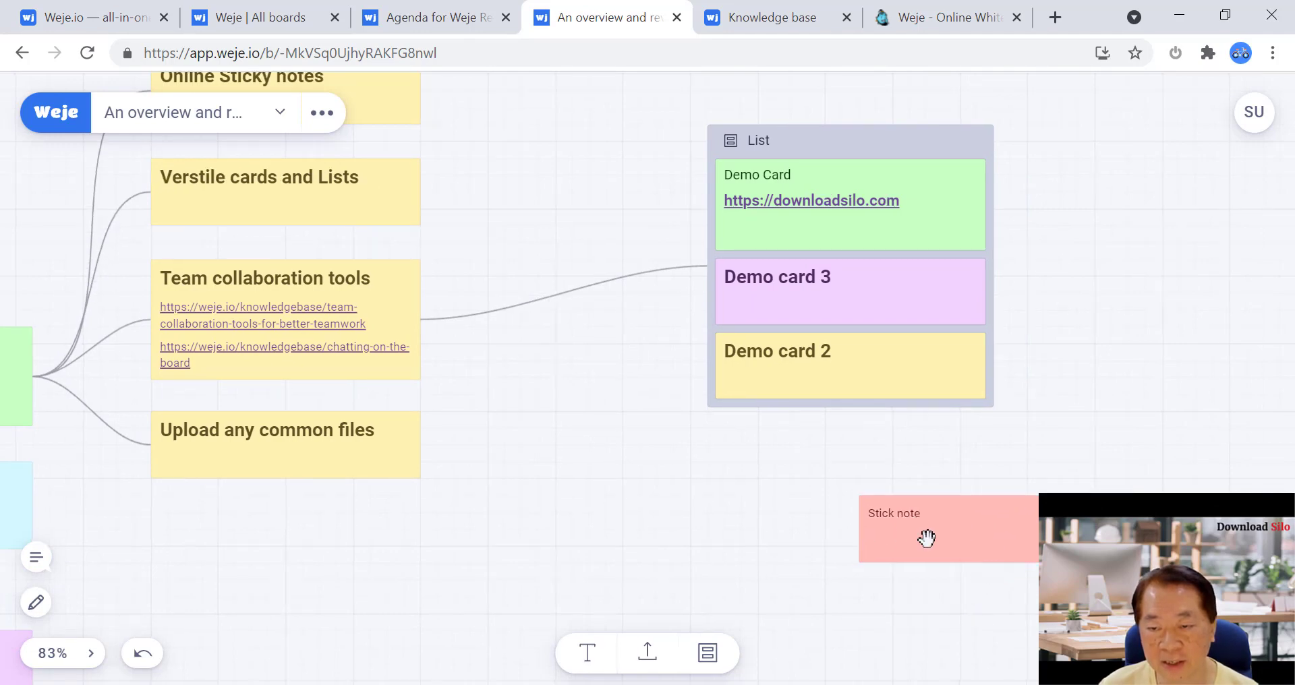
left_click(958, 510)
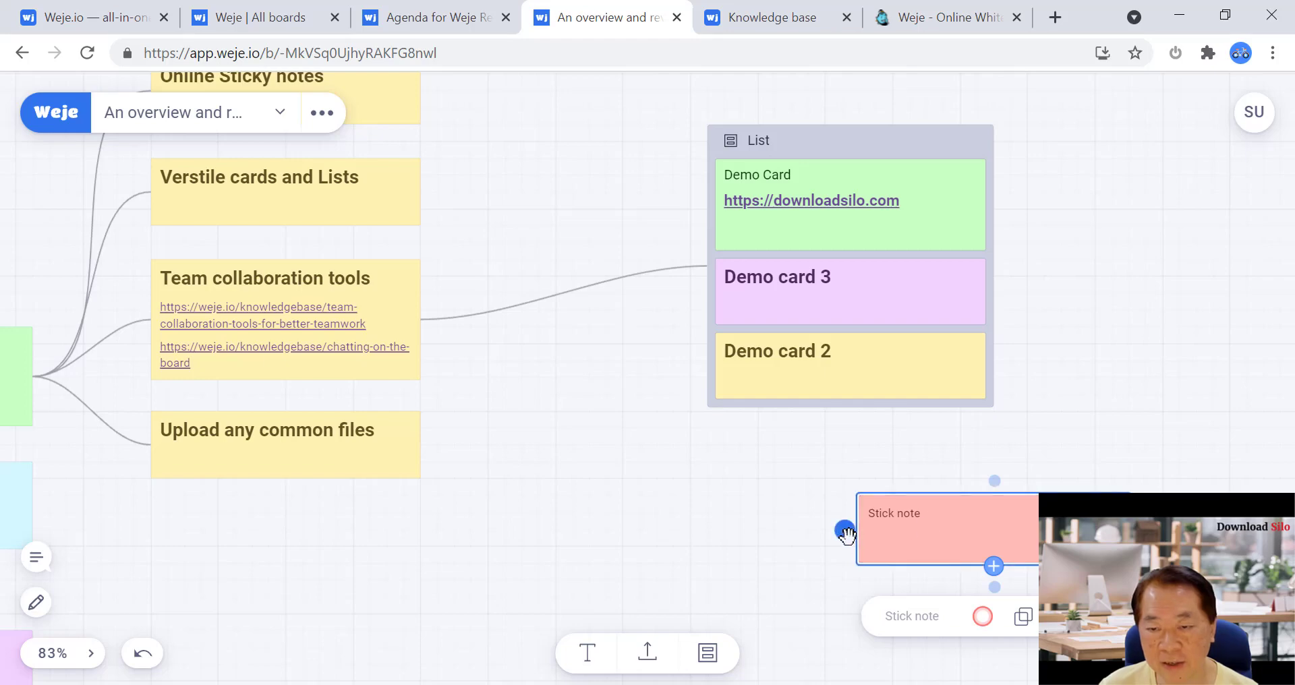
left_click_drag(846, 535, 416, 452)
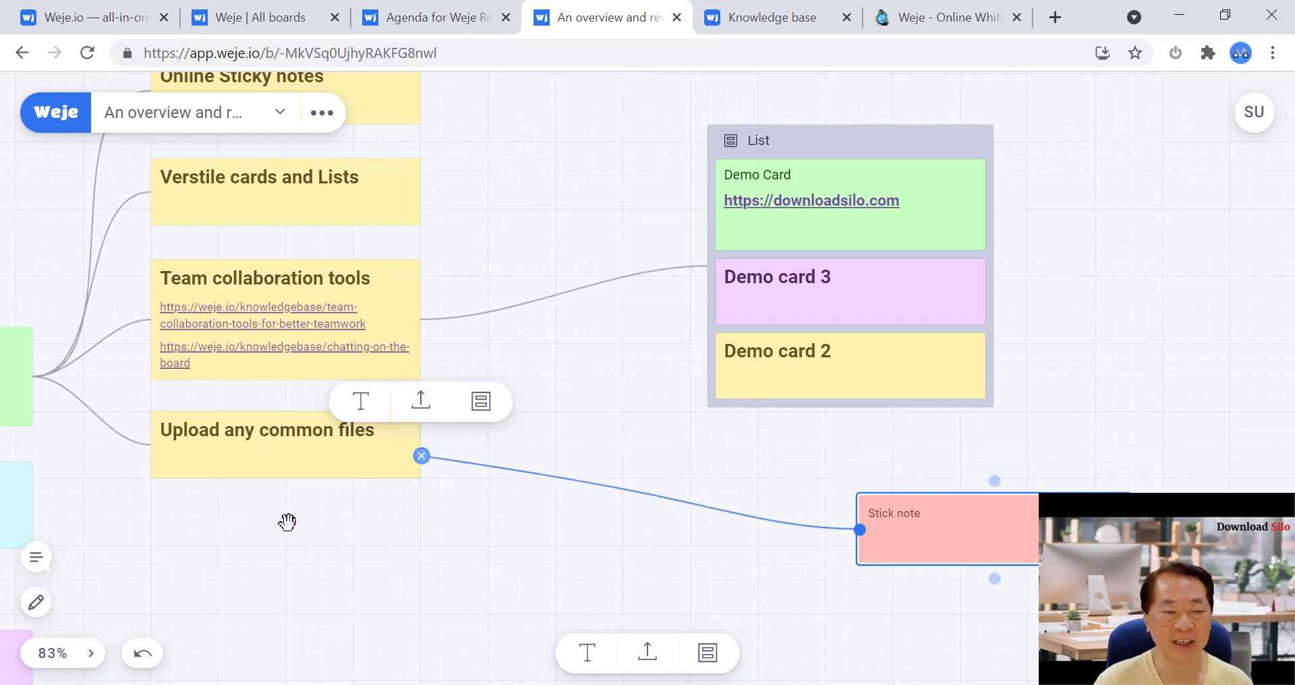
left_click_drag(345, 524, 894, 459)
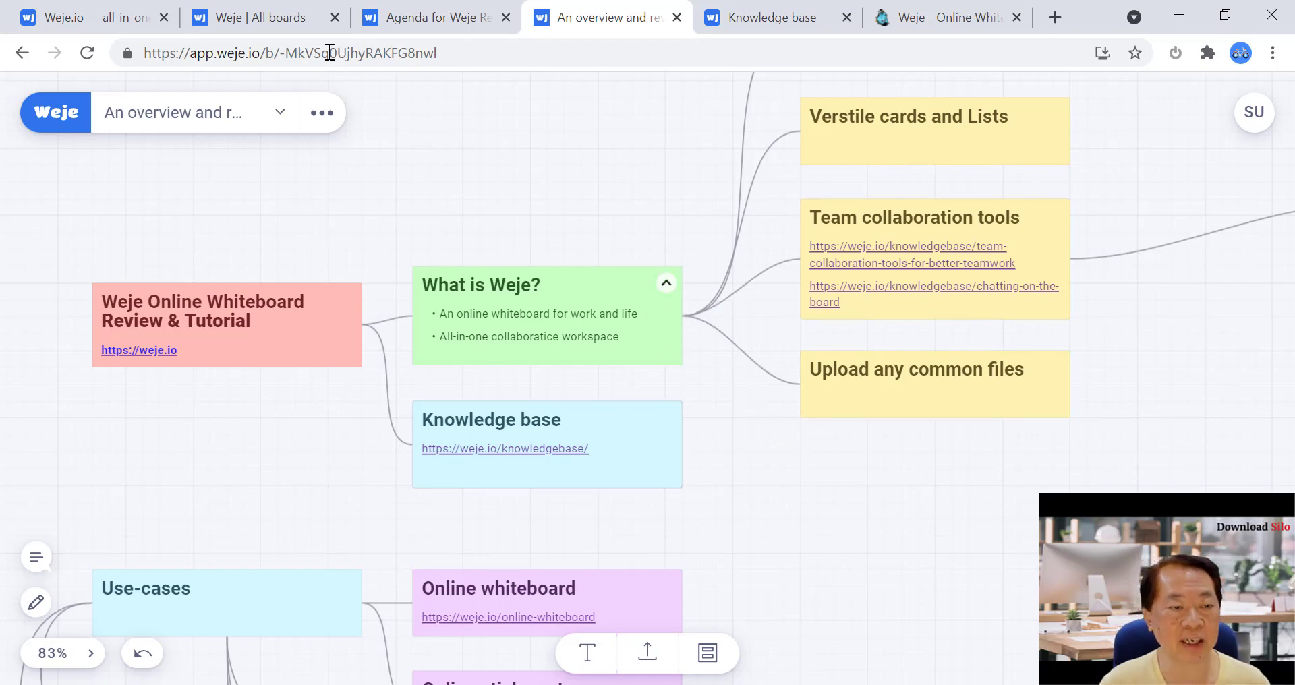
Switch to the Agenda board and bring its whole AGENDA list, including the pricing and early bird columns, into view
left_click(435, 20)
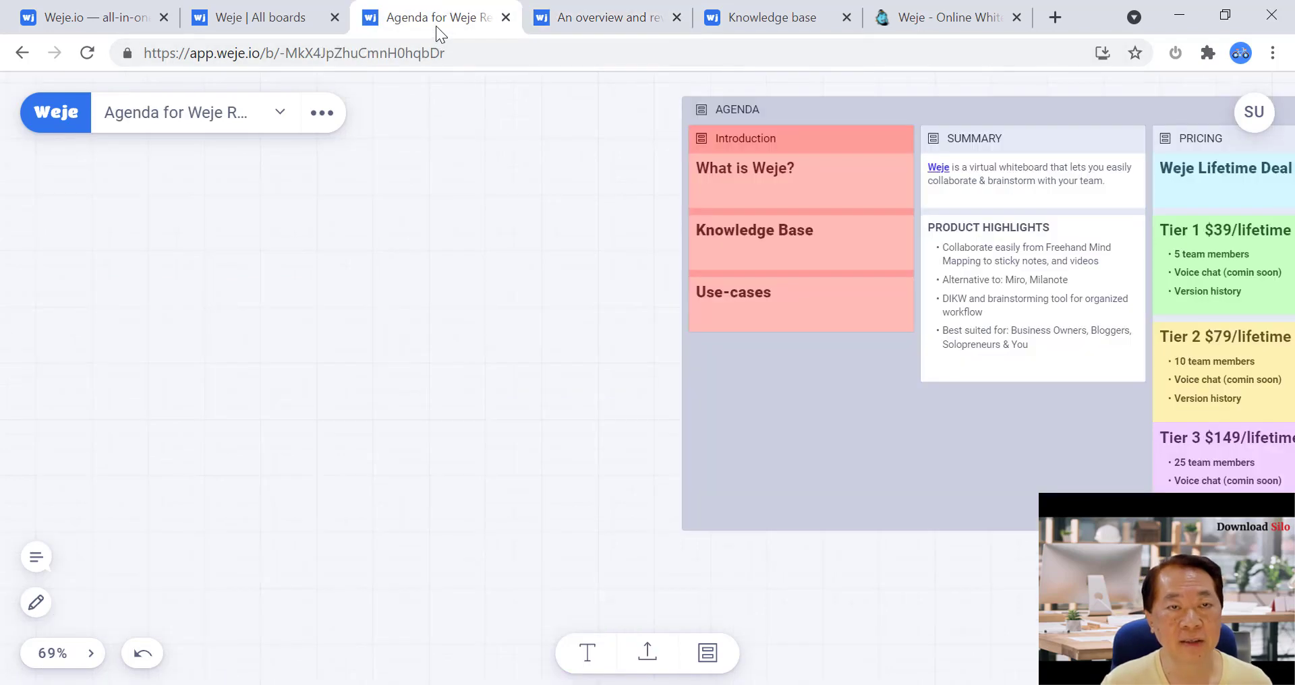
left_click_drag(333, 297, 167, 338)
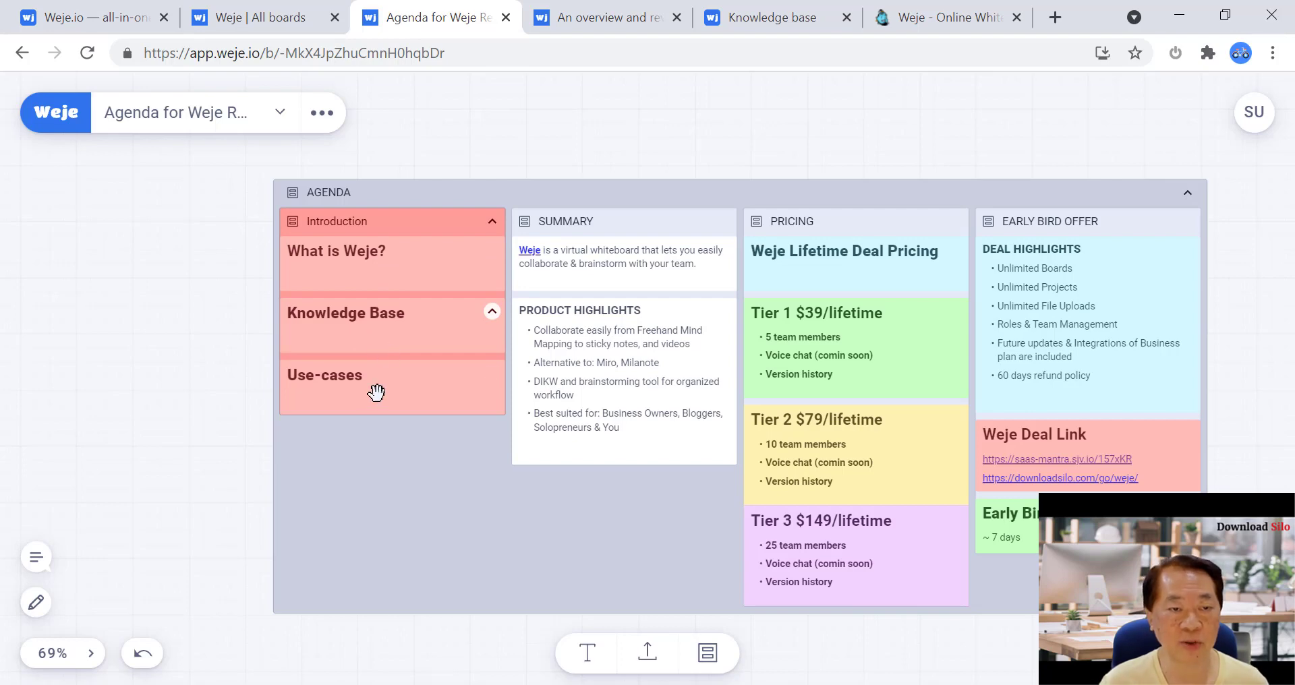
Switch to the overview and review board and bring the Use-cases branch into close view, starting at its Online whiteboard card
left_click(567, 27)
left_click_drag(892, 521, 988, 375)
scroll(982, 390, "down", 2)
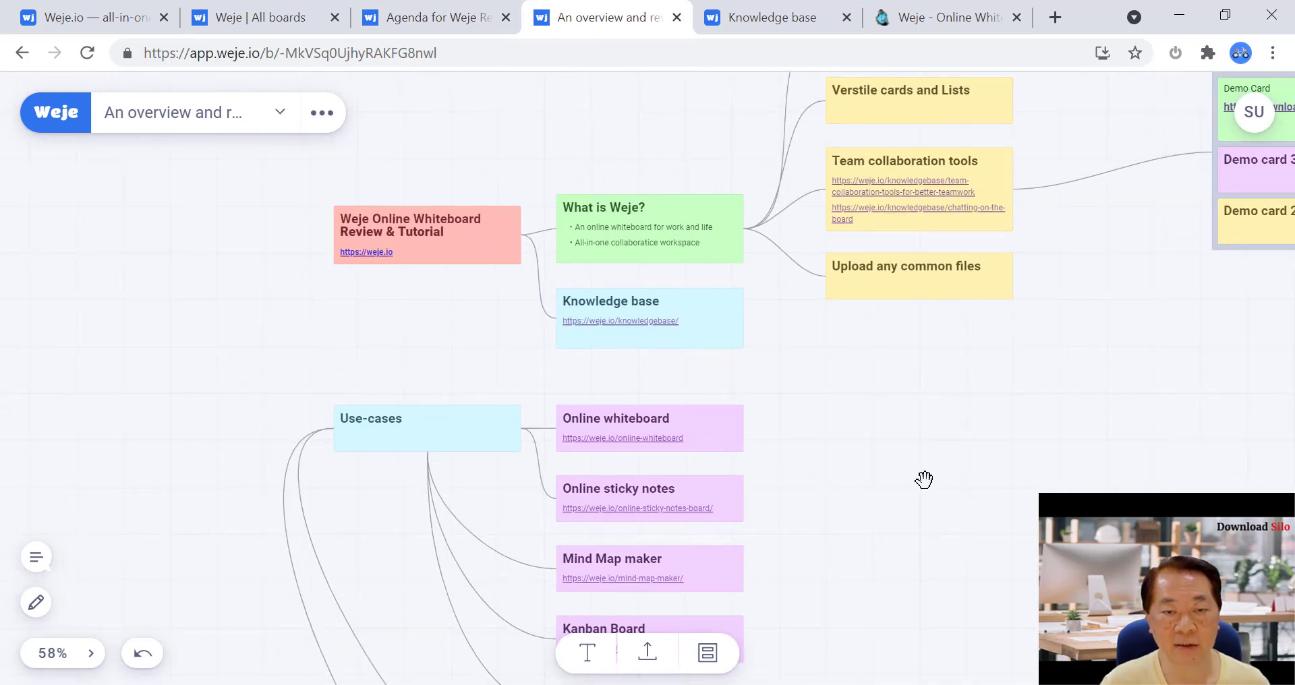
left_click_drag(925, 480, 846, 323)
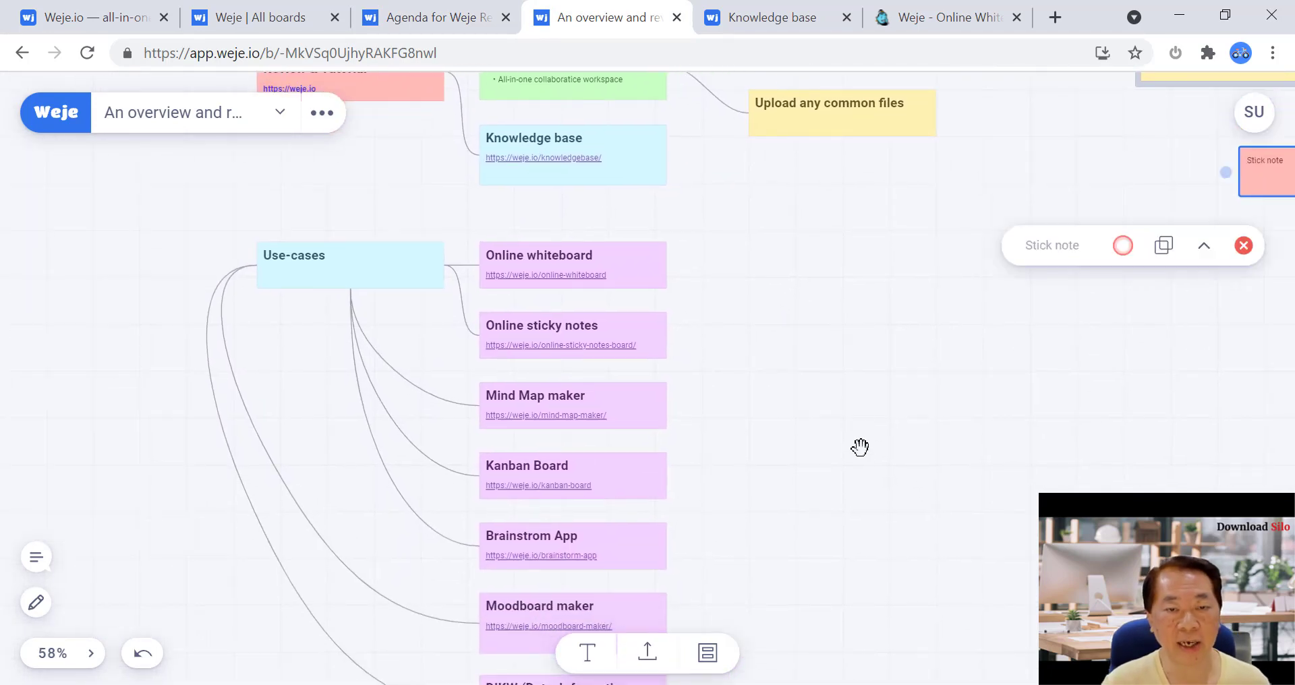
left_click_drag(870, 502, 875, 405)
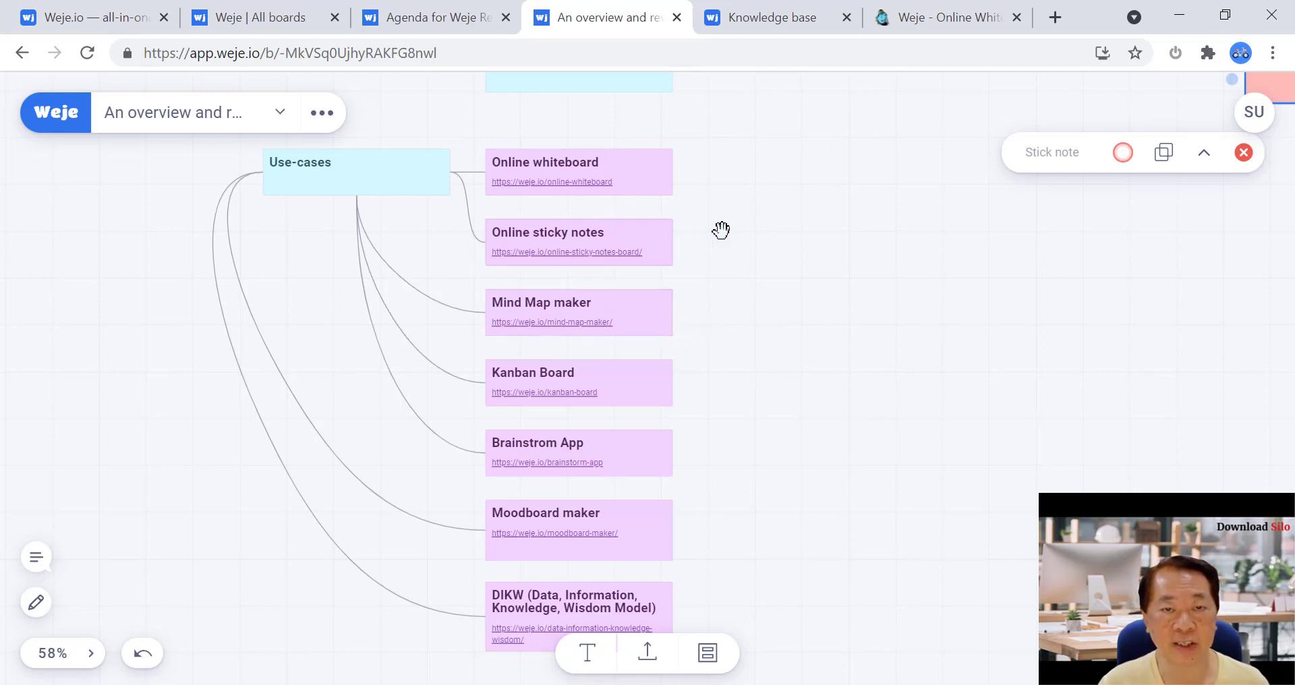
scroll(904, 331, "up", 5)
scroll(904, 333, "up", 1)
left_click_drag(731, 283, 1232, 478)
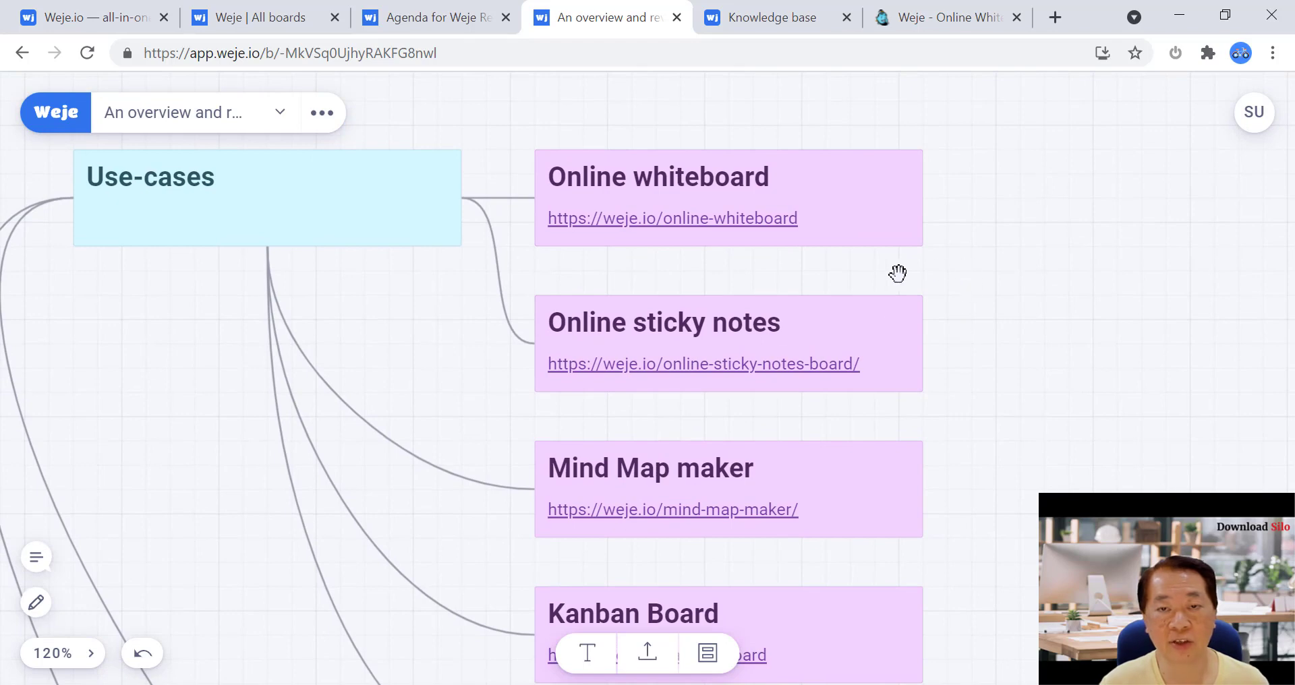
Draw a temporary freehand loop around the "Online whiteboard" card and leave drawing mode
left_click(33, 613)
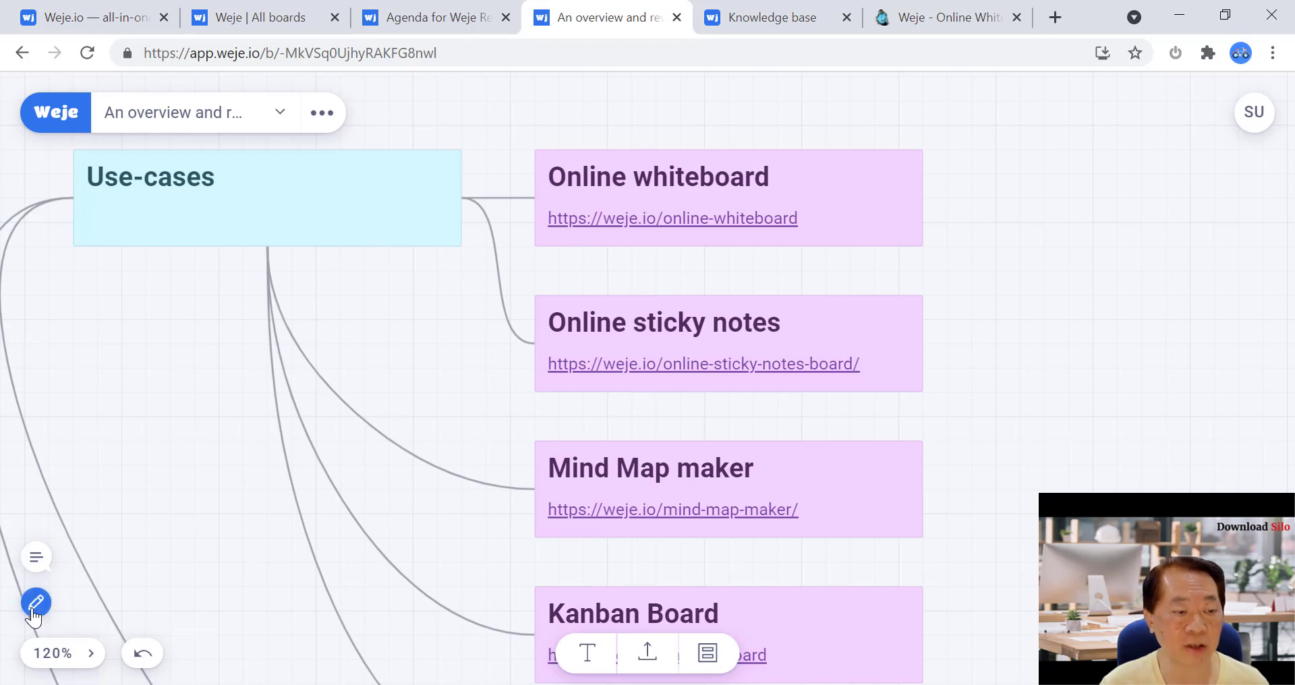
mouse_move(859, 125)
left_mouse_down()
mouse_move(447, 205)
mouse_move(958, 233)
mouse_move(841, 145)
left_mouse_up()
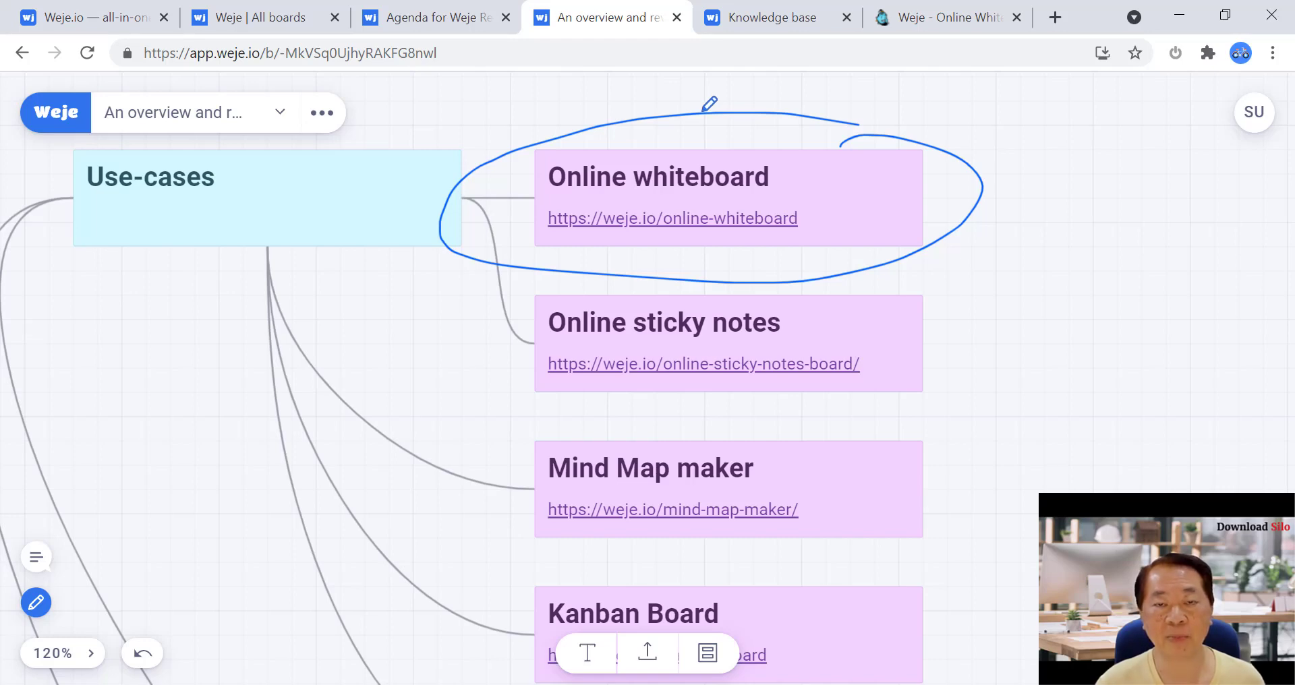
left_click(36, 603)
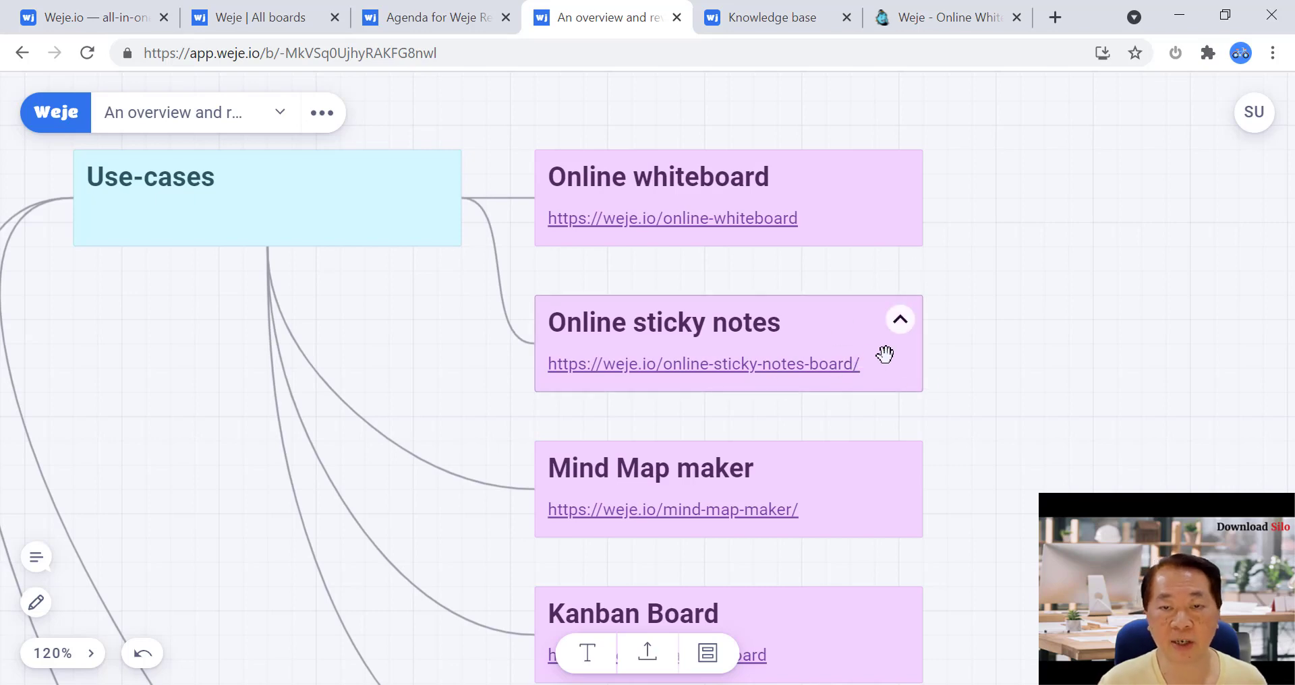
Examine the remaining use-case cards, from Mind Map maker and Kanban Board down to Moodboard maker
scroll(1001, 442, "down", 1)
scroll(1009, 364, "down", 5)
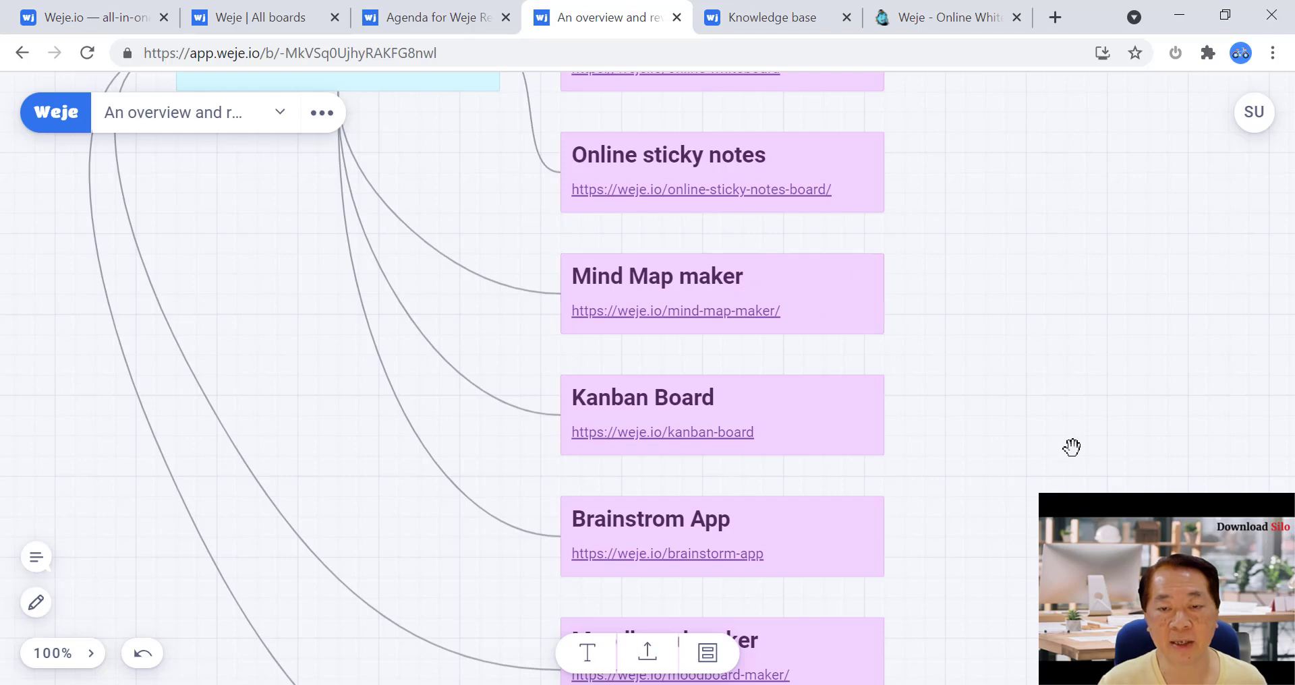
left_click_drag(1099, 445, 1072, 325)
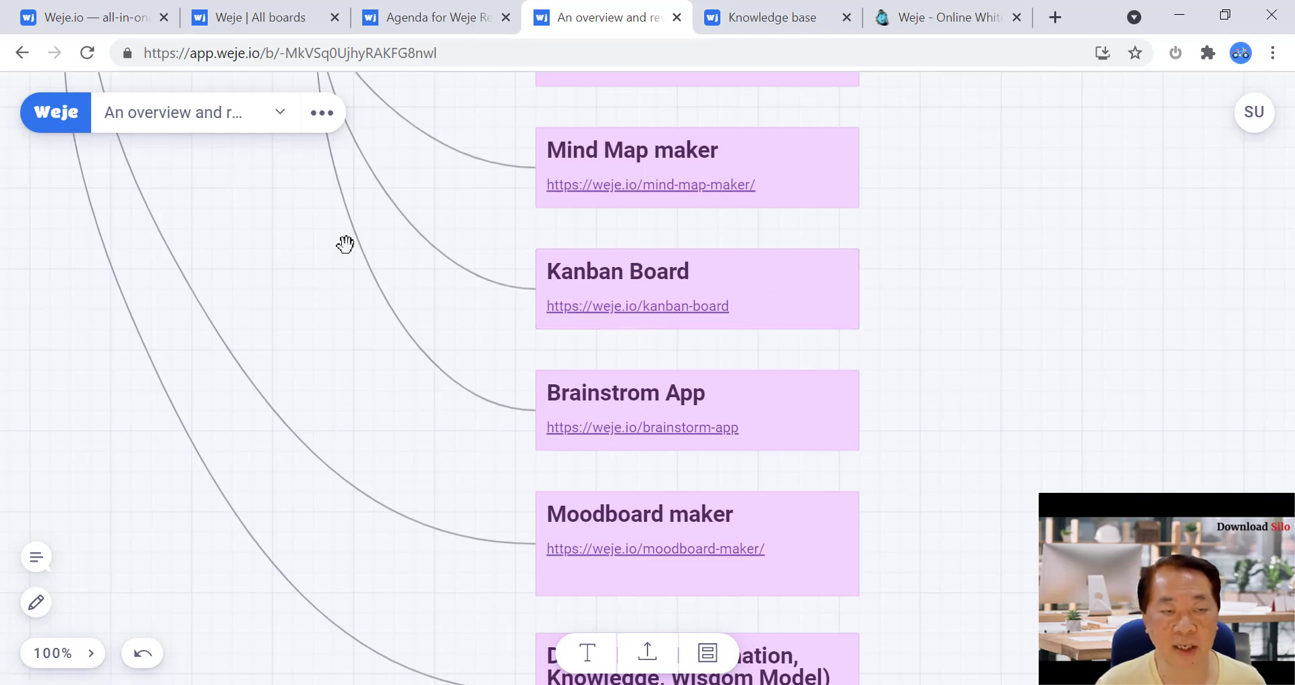
Go back to the list of all boards and open the Workflow board, showing its Workflow Progress columns from To Do to Rejected
left_click(66, 125)
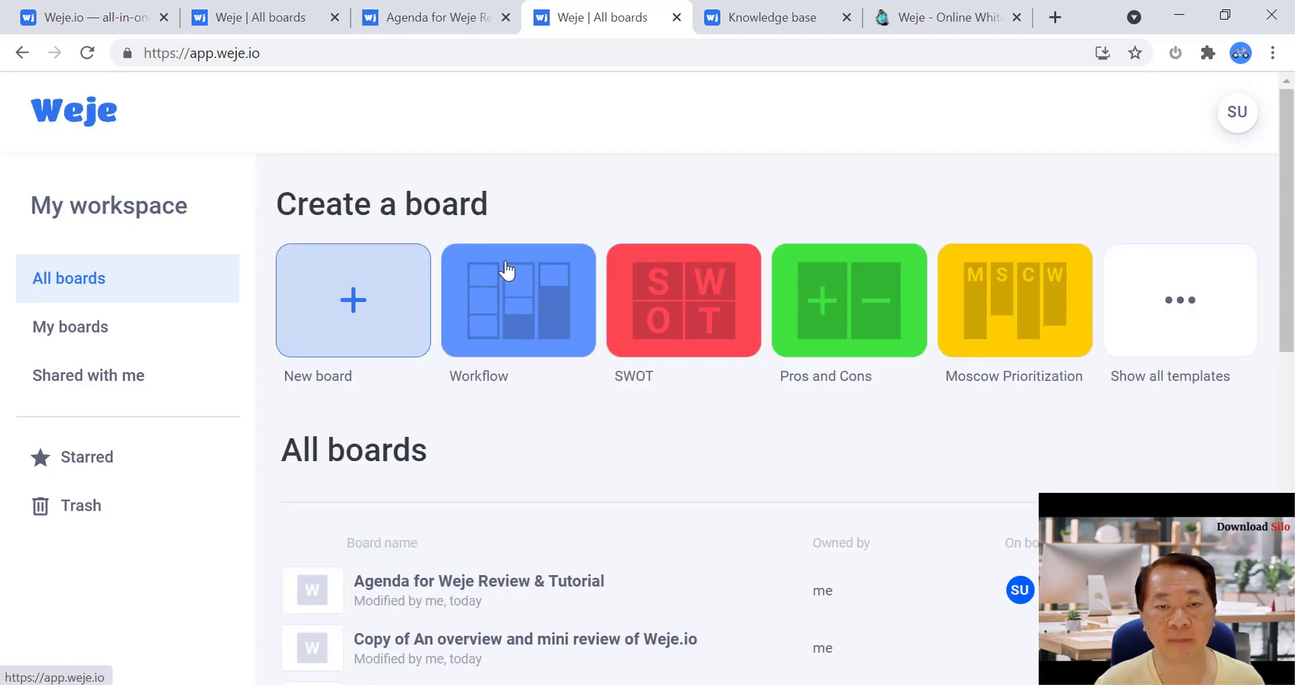
scroll(900, 535, "down", 15)
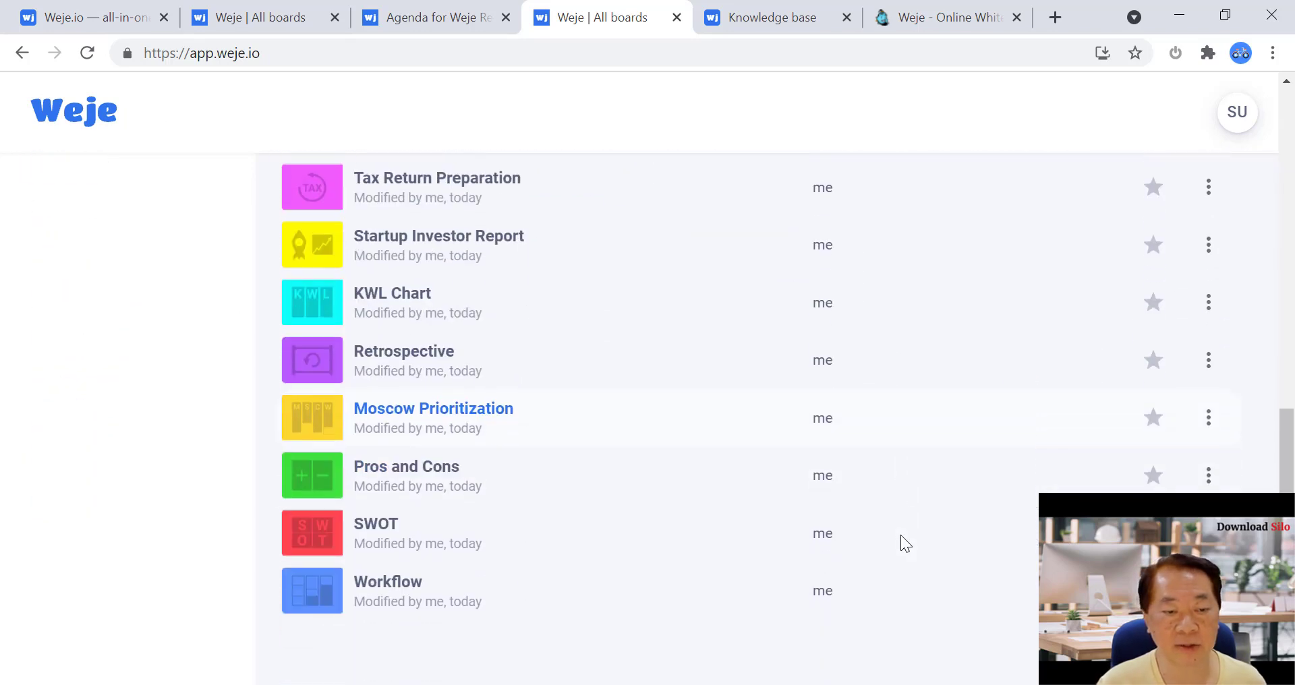
left_click(383, 585)
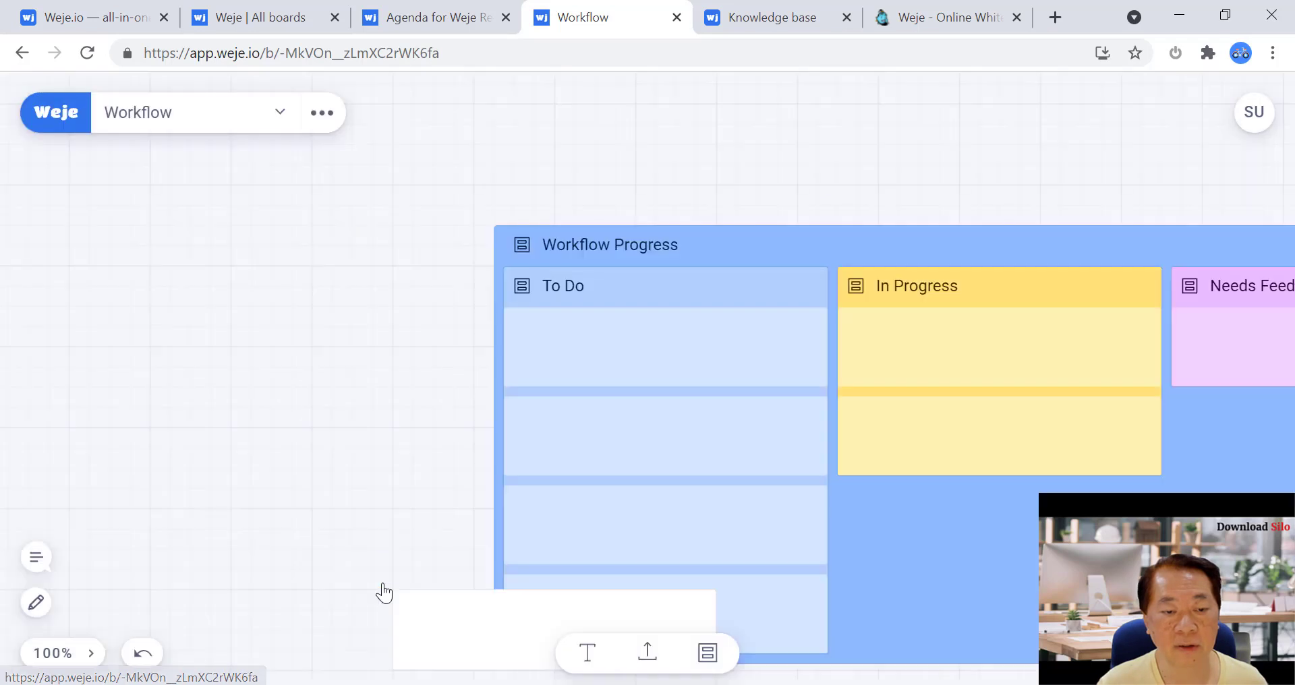
scroll(607, 344, "down", 5)
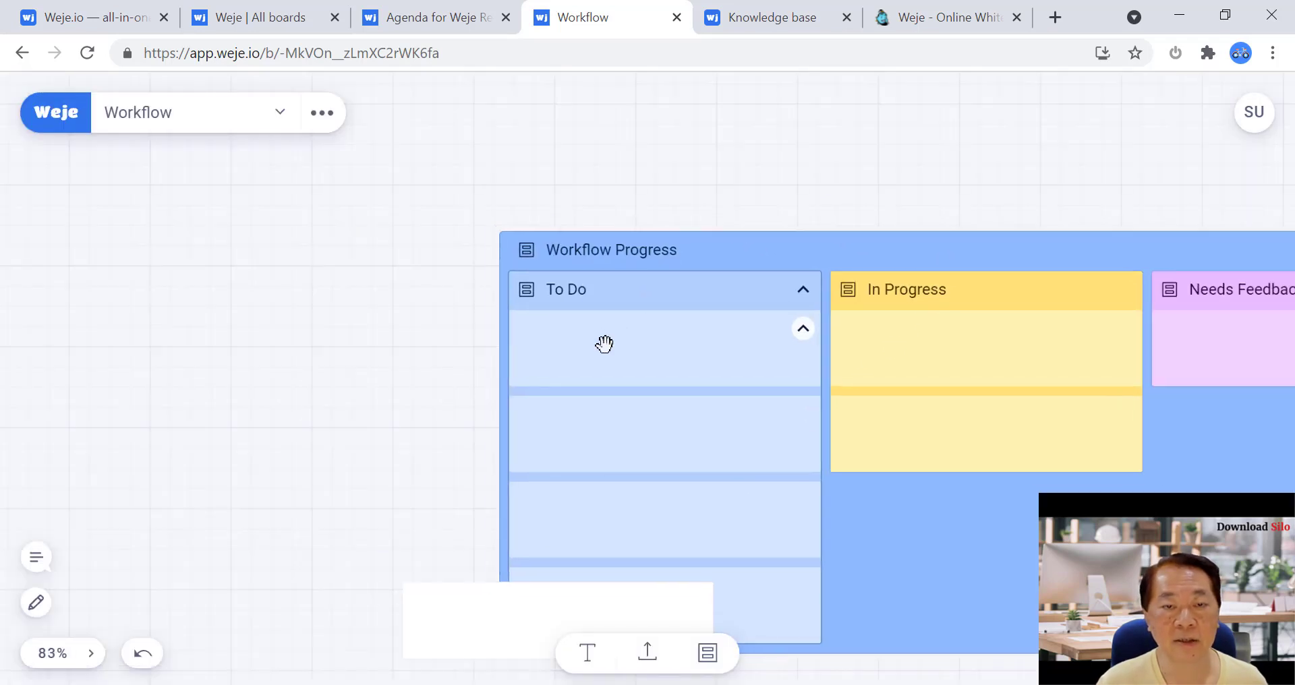
scroll(610, 211, "right", 10)
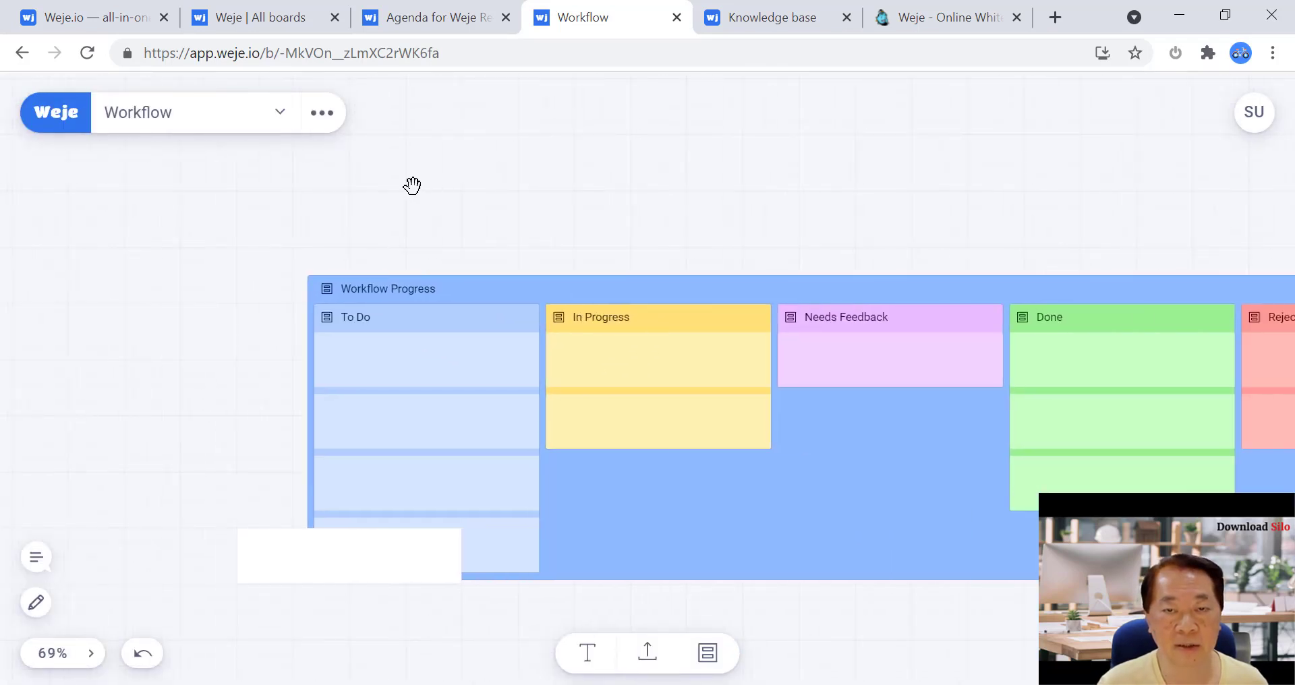
scroll(717, 408, "up", 4)
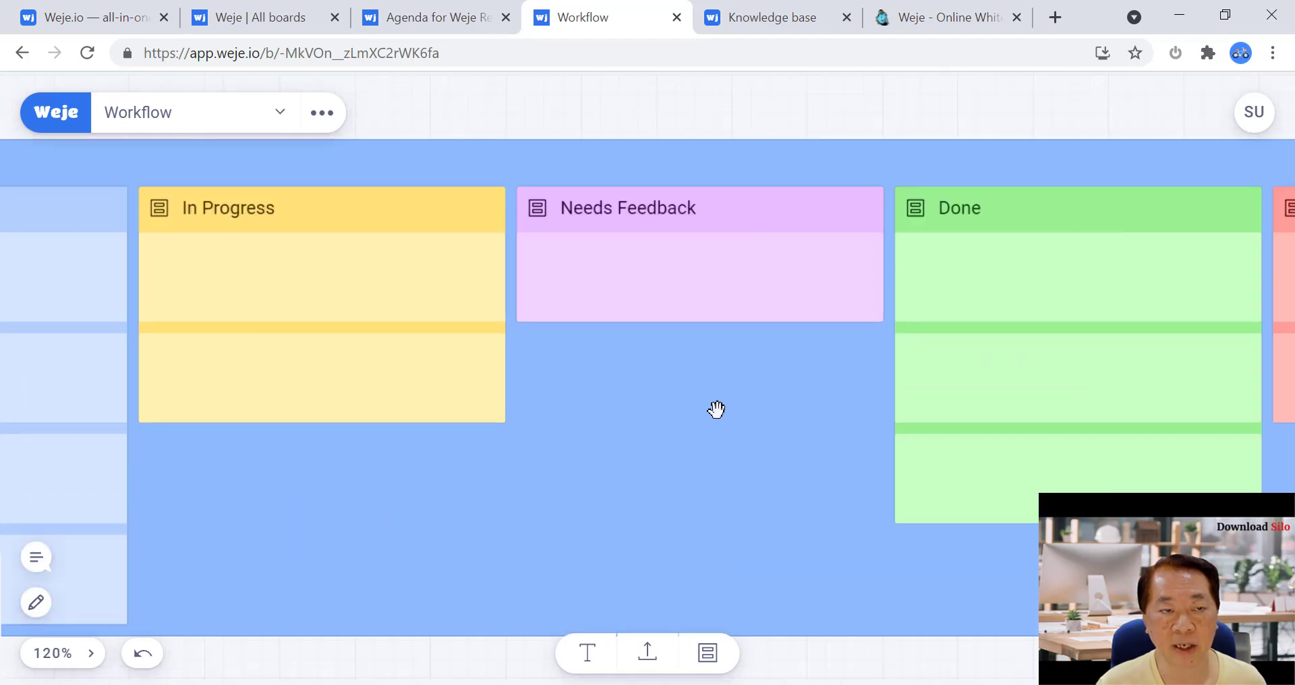
scroll(764, 398, "down", 3)
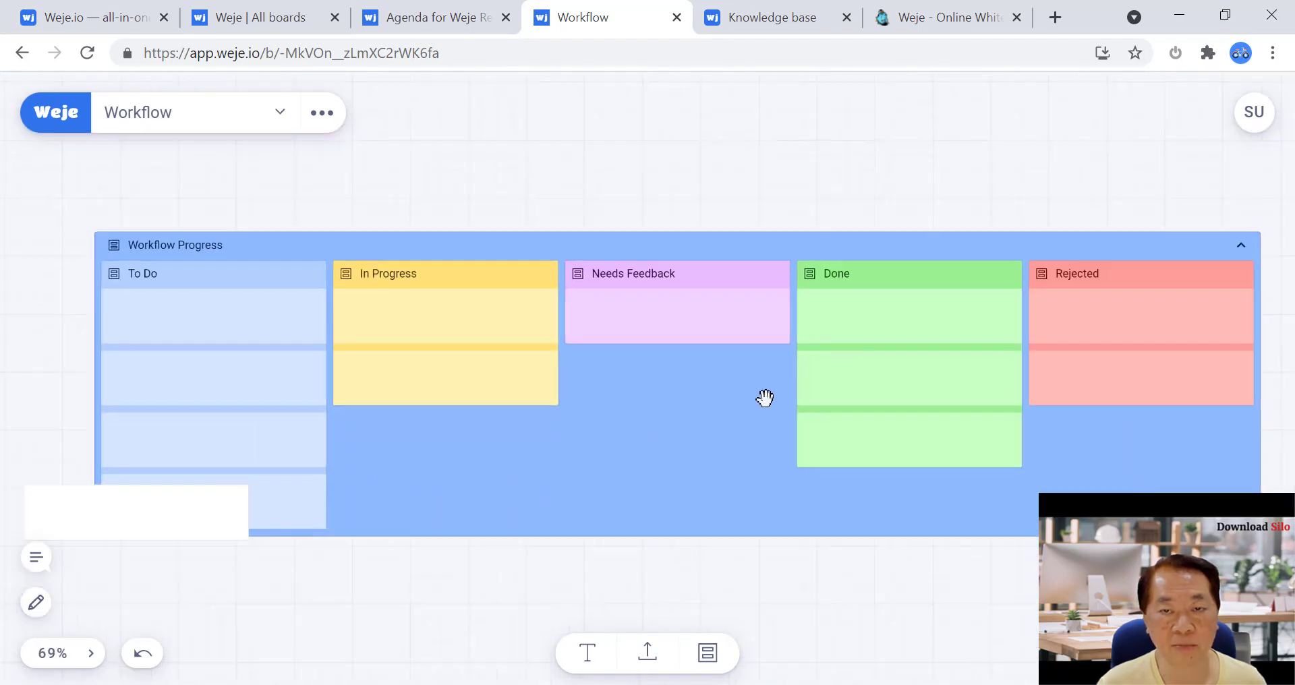
Fit the Workflow board's content to the screen and delete the stray blank white card overlapping the To Do column
left_click(91, 660)
left_click(96, 655)
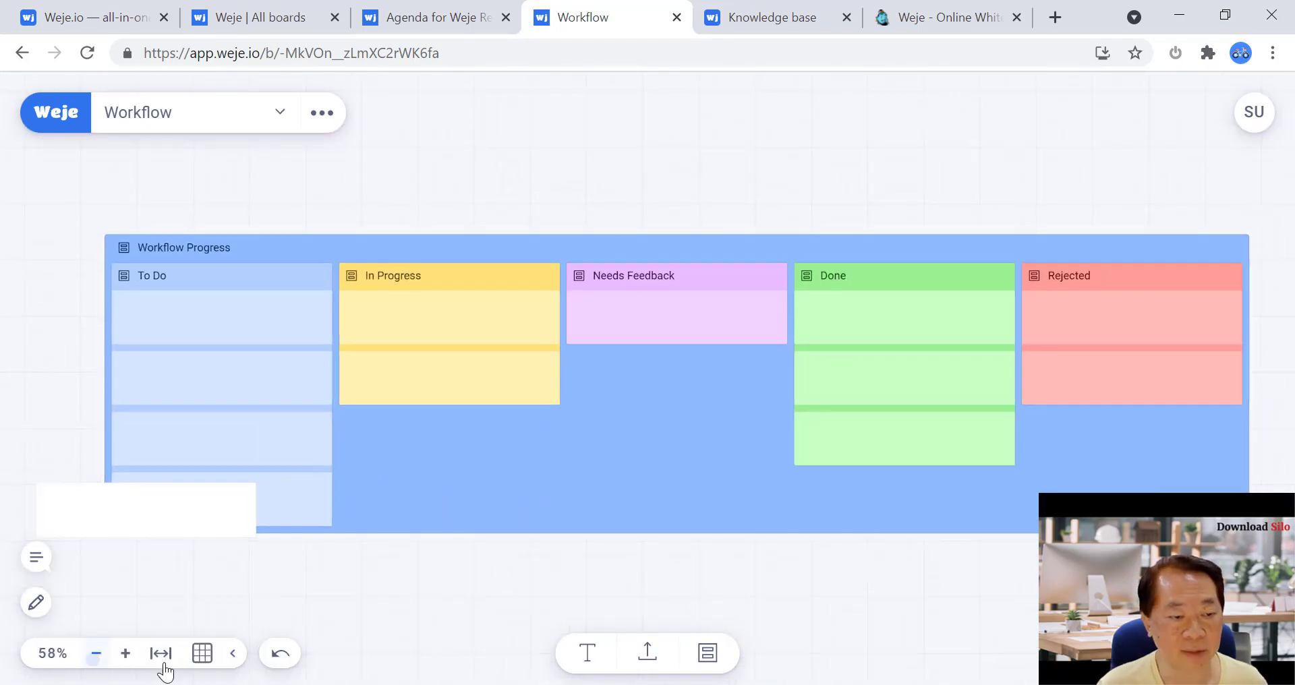
left_click(163, 664)
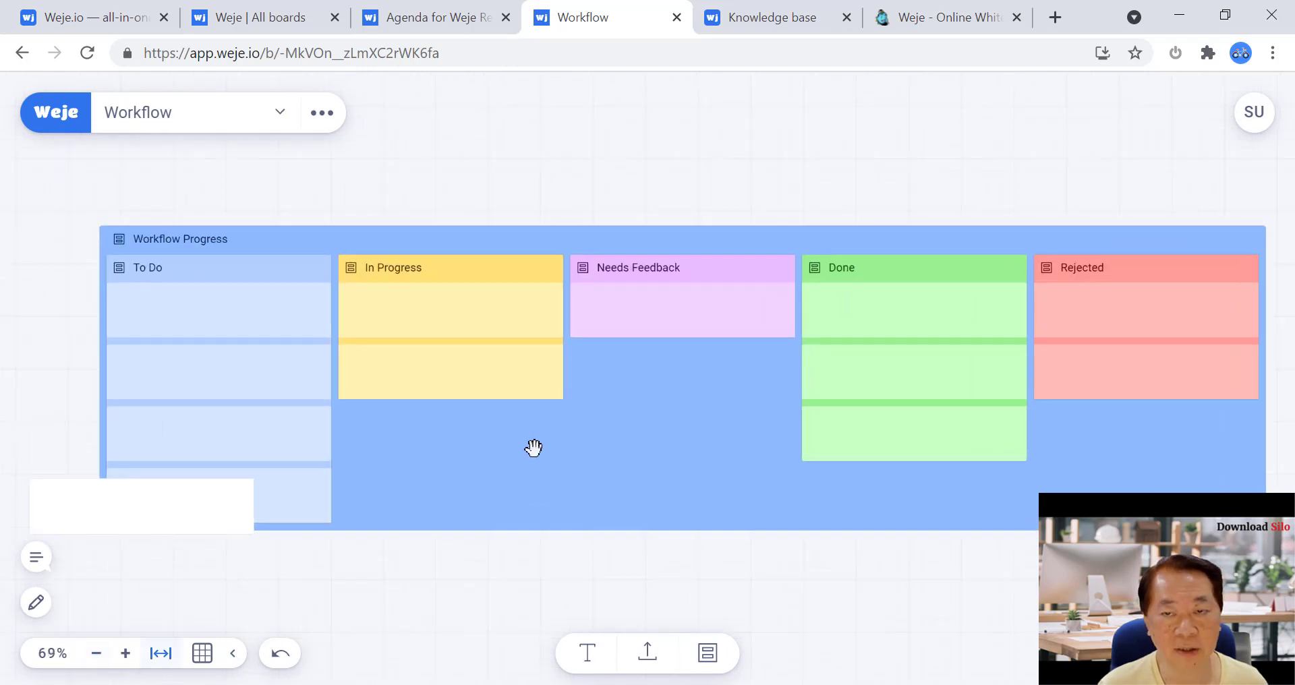
left_click(220, 654)
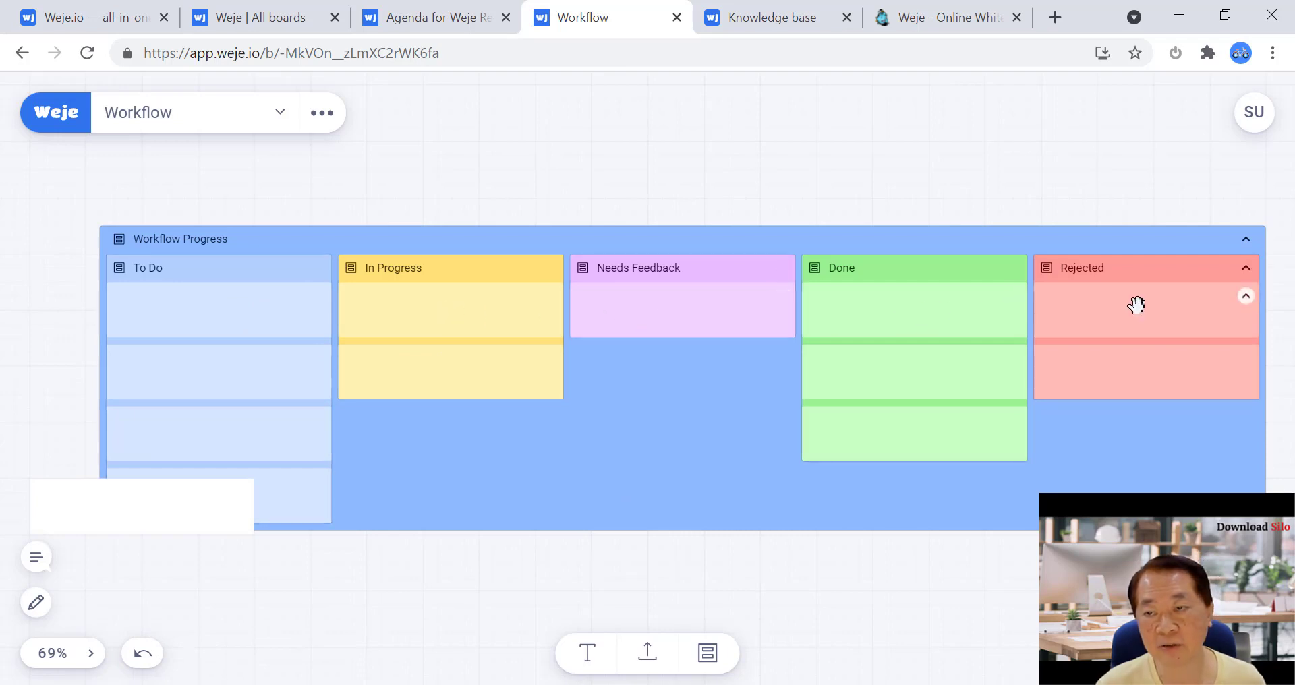
left_click(160, 503)
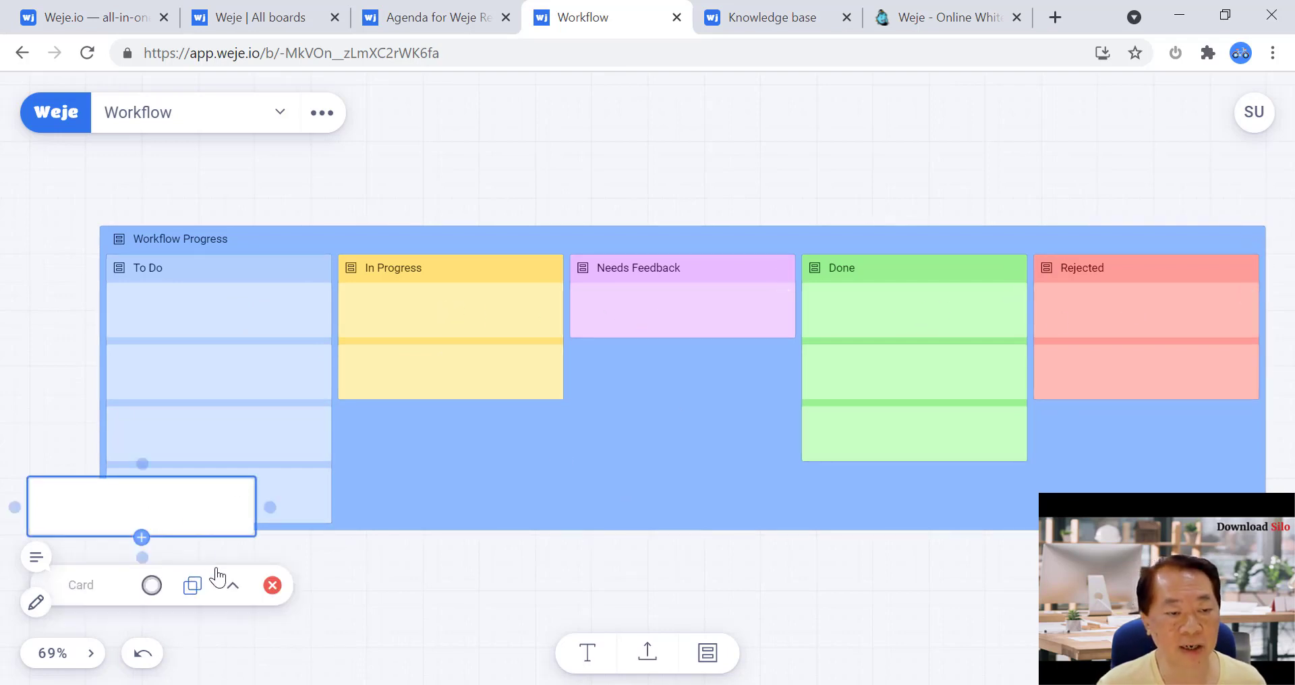
left_click(273, 585)
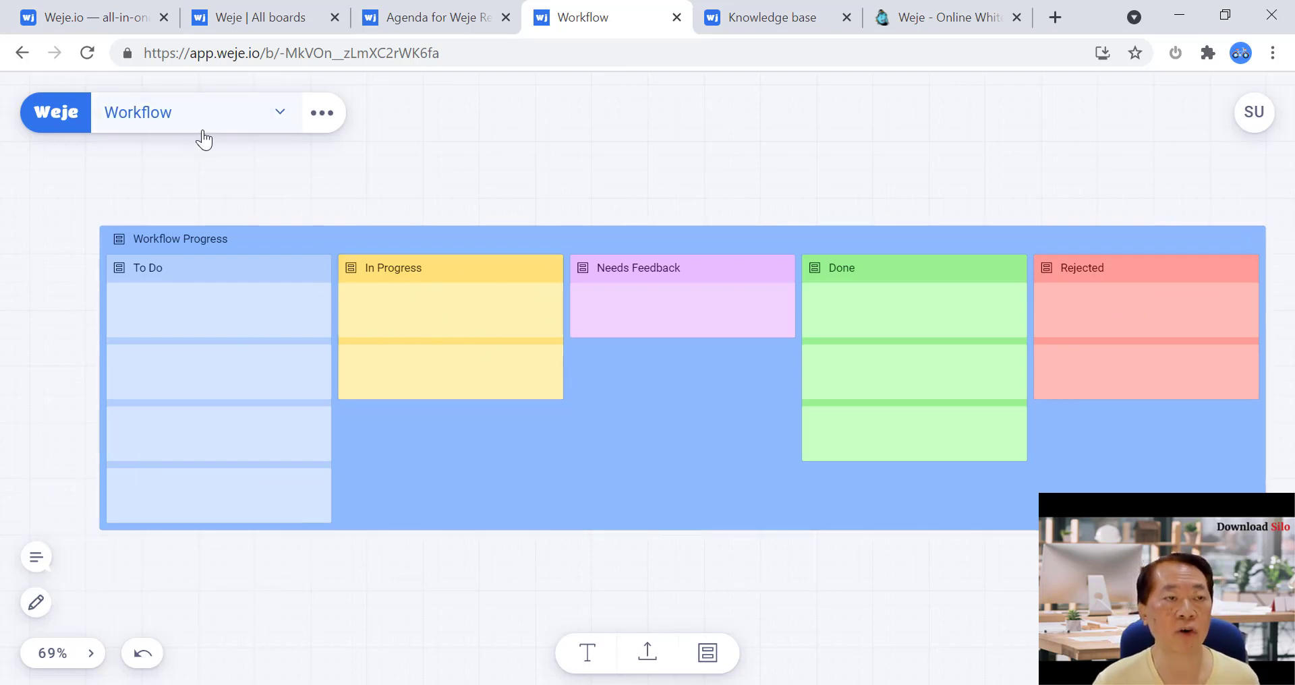
Return to the list of all boards and open the Moscow Prioritization board to examine its whole MoSCoW chart
left_click(78, 127)
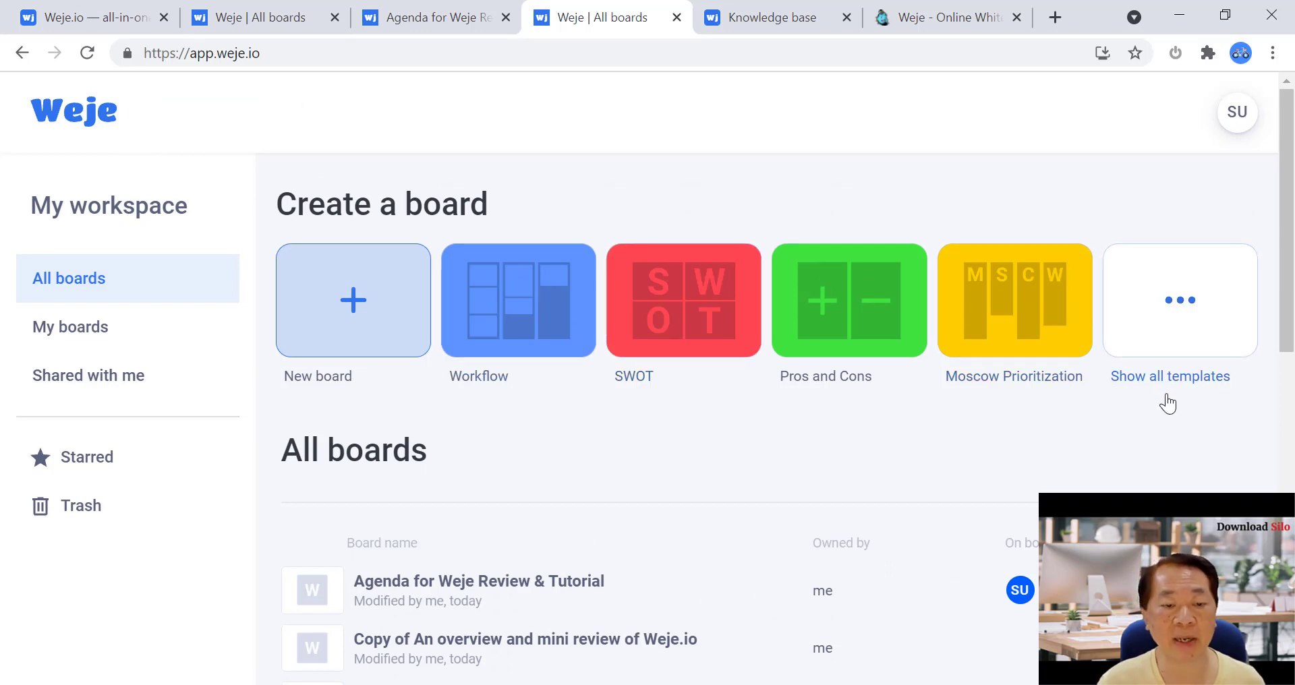
scroll(1026, 438, "down", 9)
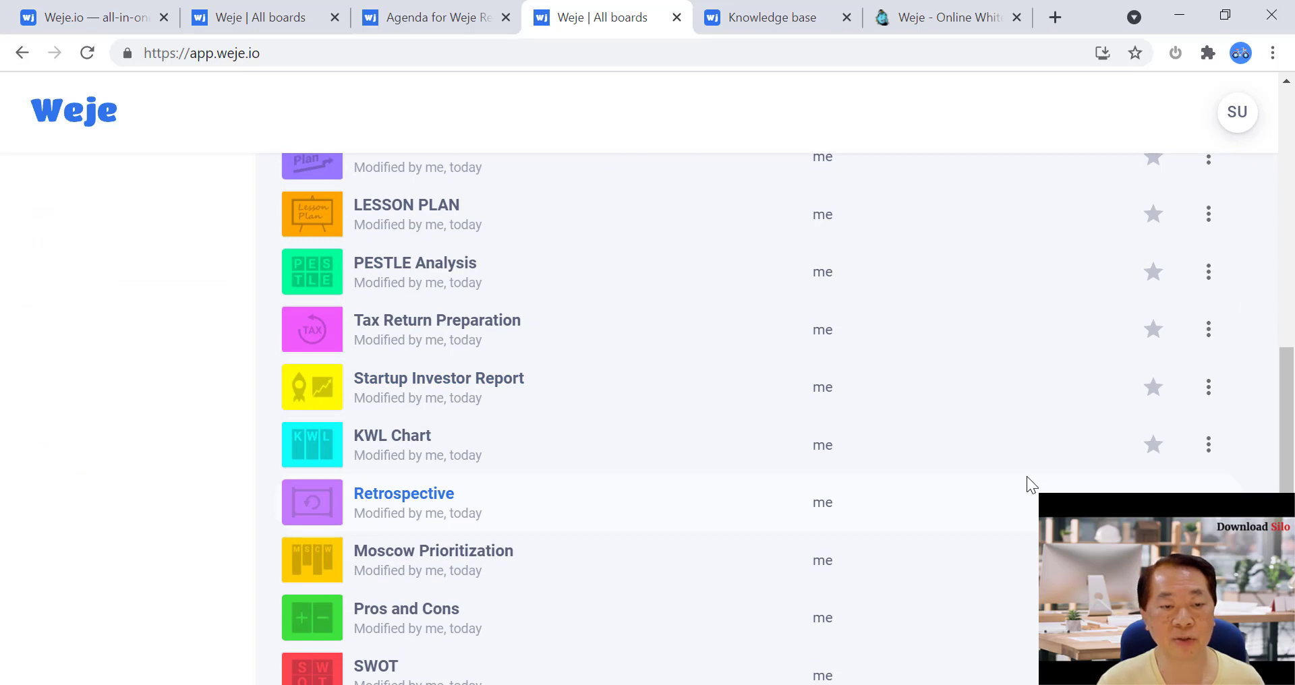
scroll(1027, 476, "down", 2)
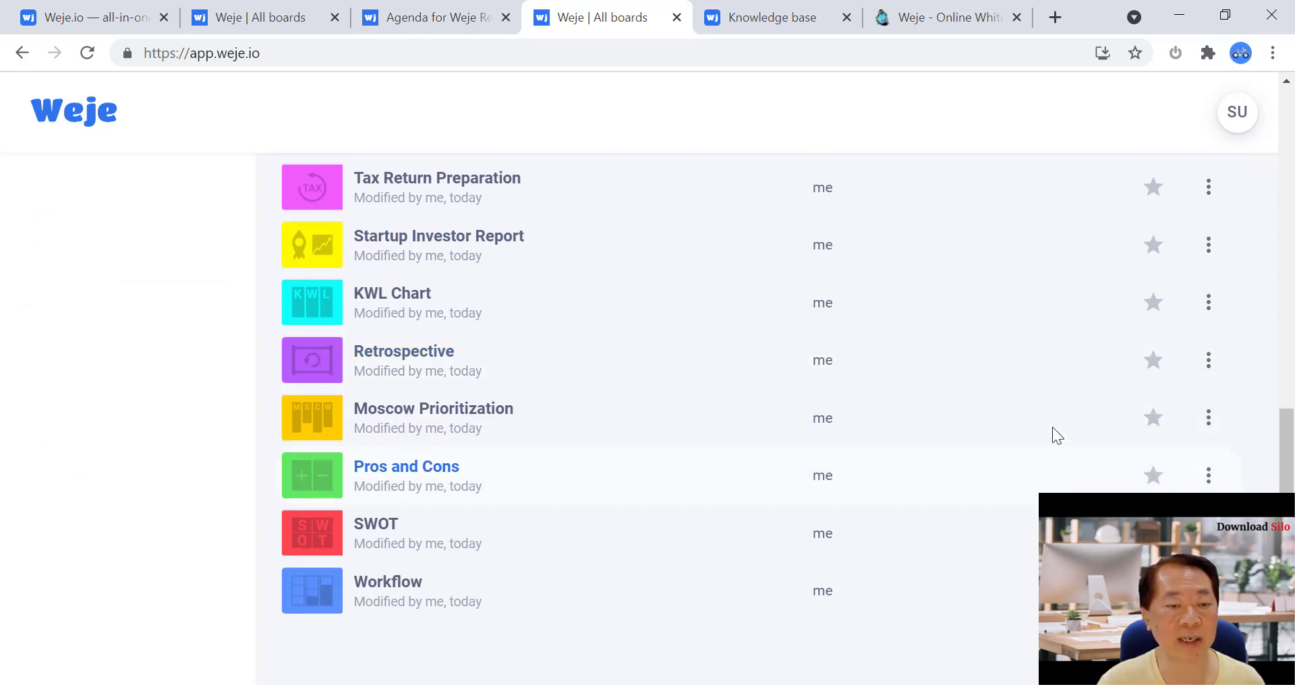
left_click(446, 427)
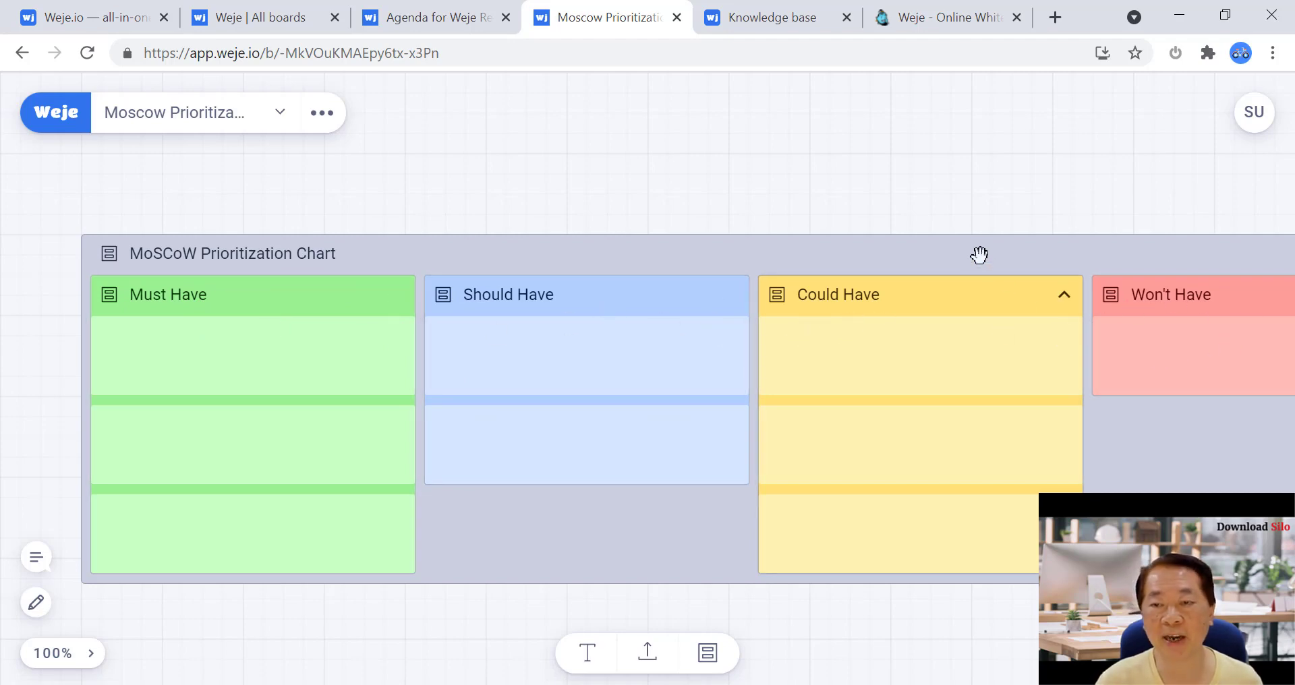
scroll(979, 255, "down", 5)
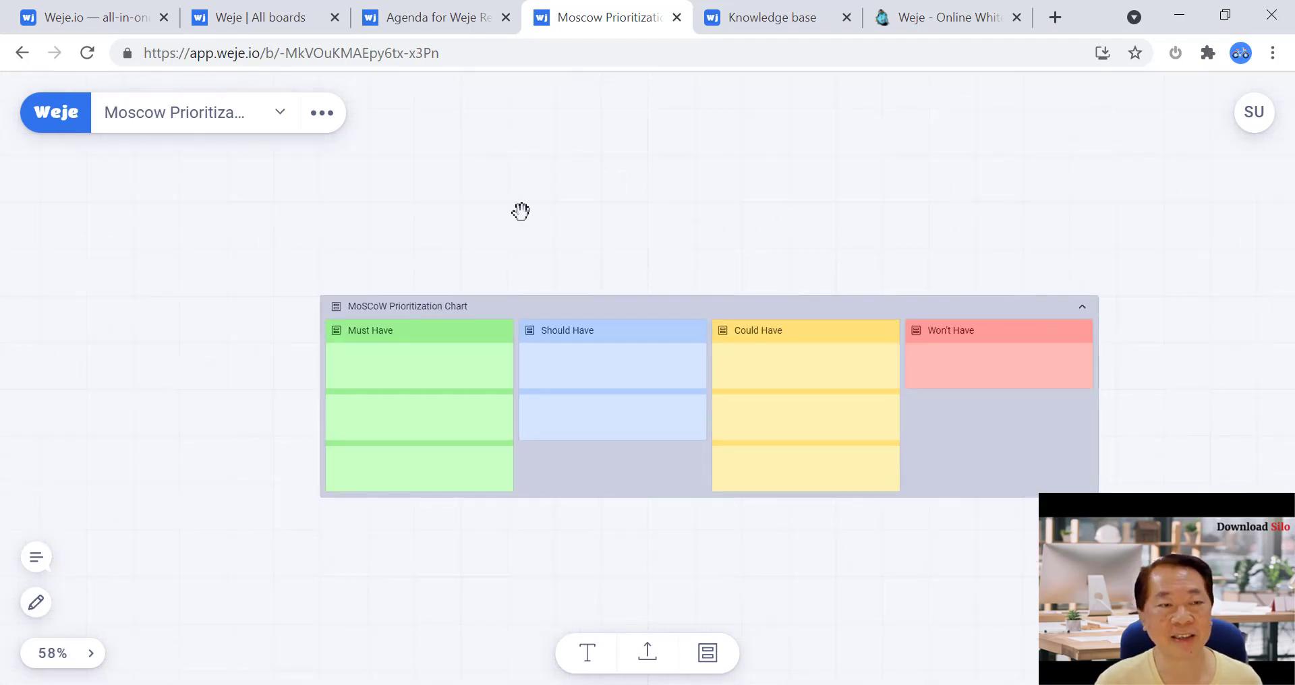
Open the LESSON PLAN board from the board list to examine its GENERAL and CONTENT sections, and return to all boards
left_click(51, 114)
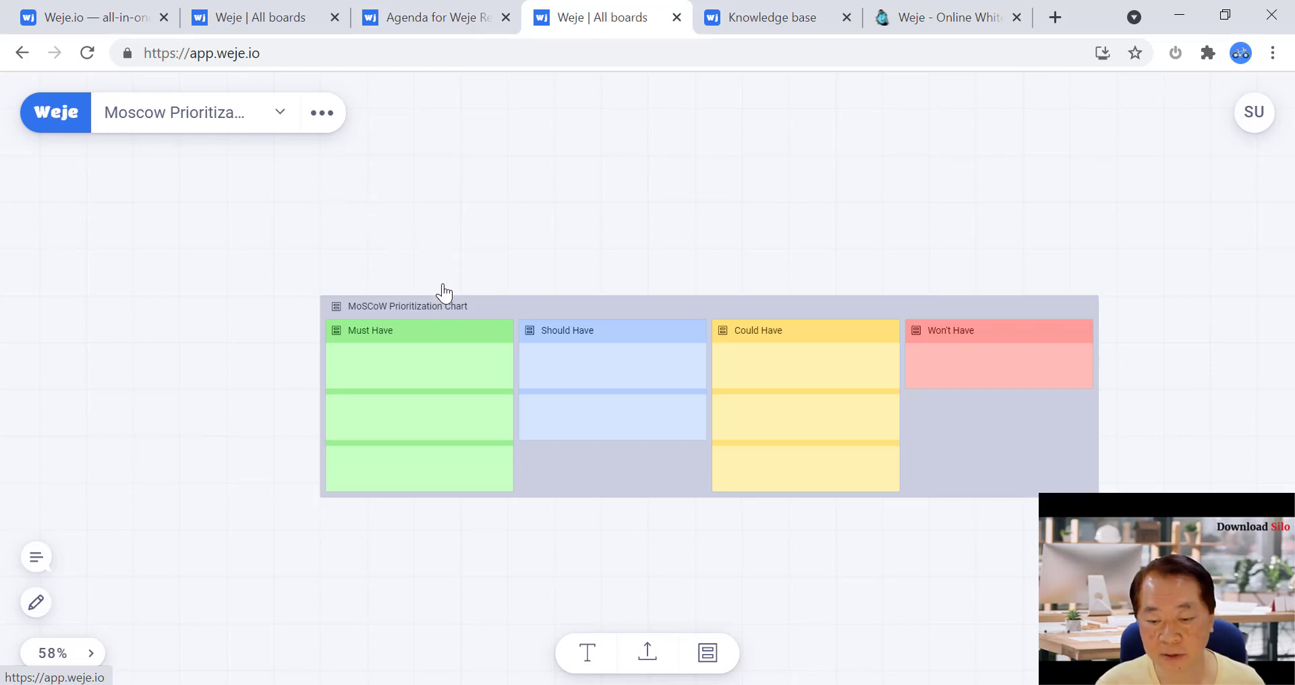
scroll(680, 486, "down", 1)
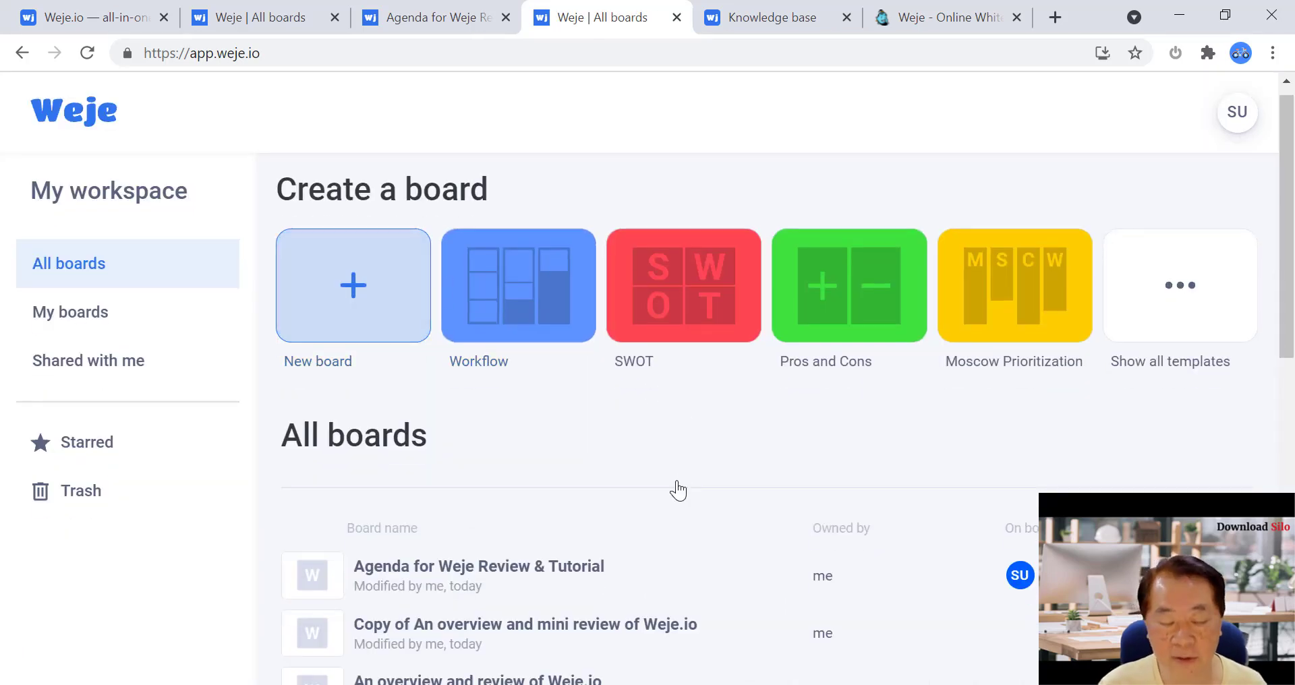
scroll(677, 483, "down", 4)
scroll(676, 483, "down", 3)
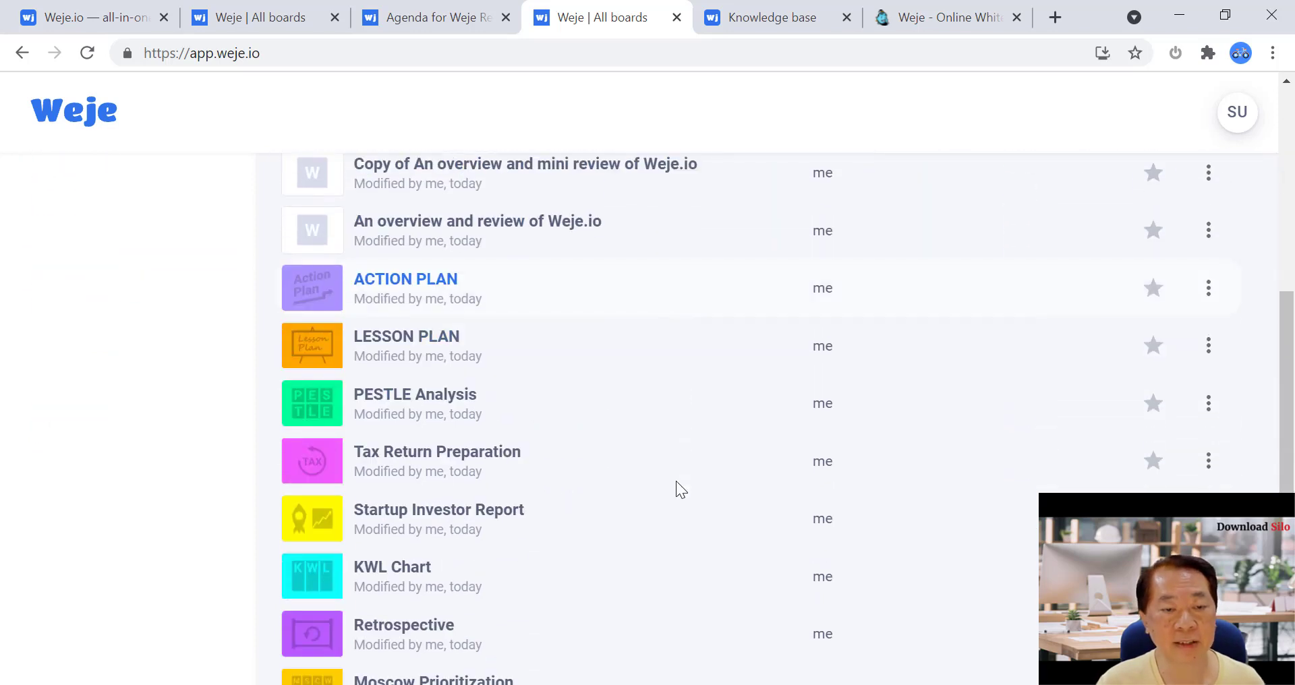
scroll(676, 480, "down", 1)
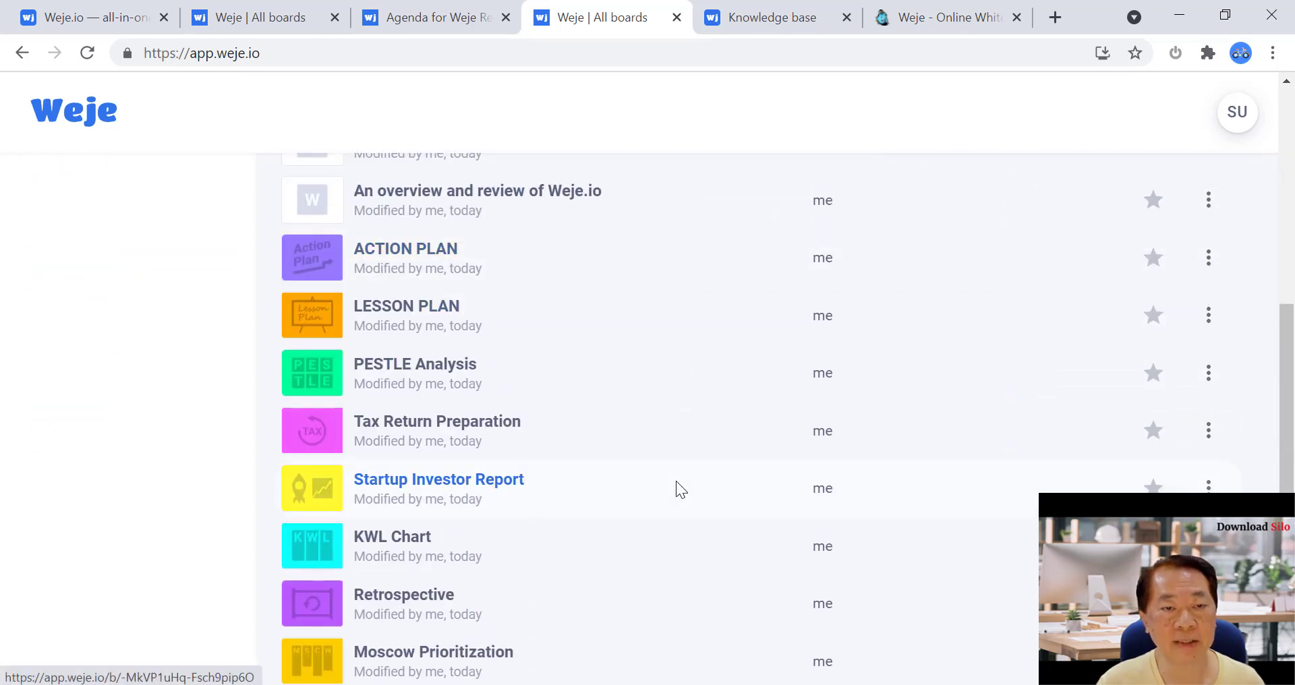
left_click(332, 328)
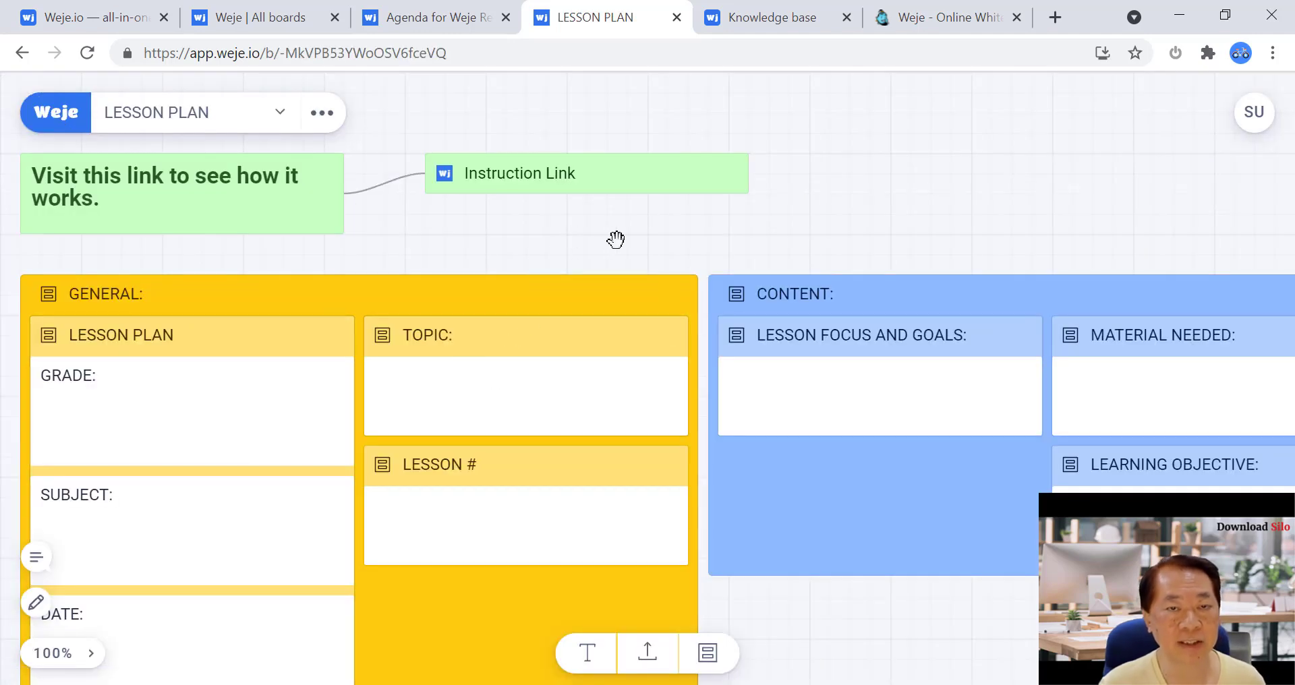
scroll(614, 245, "down", 3)
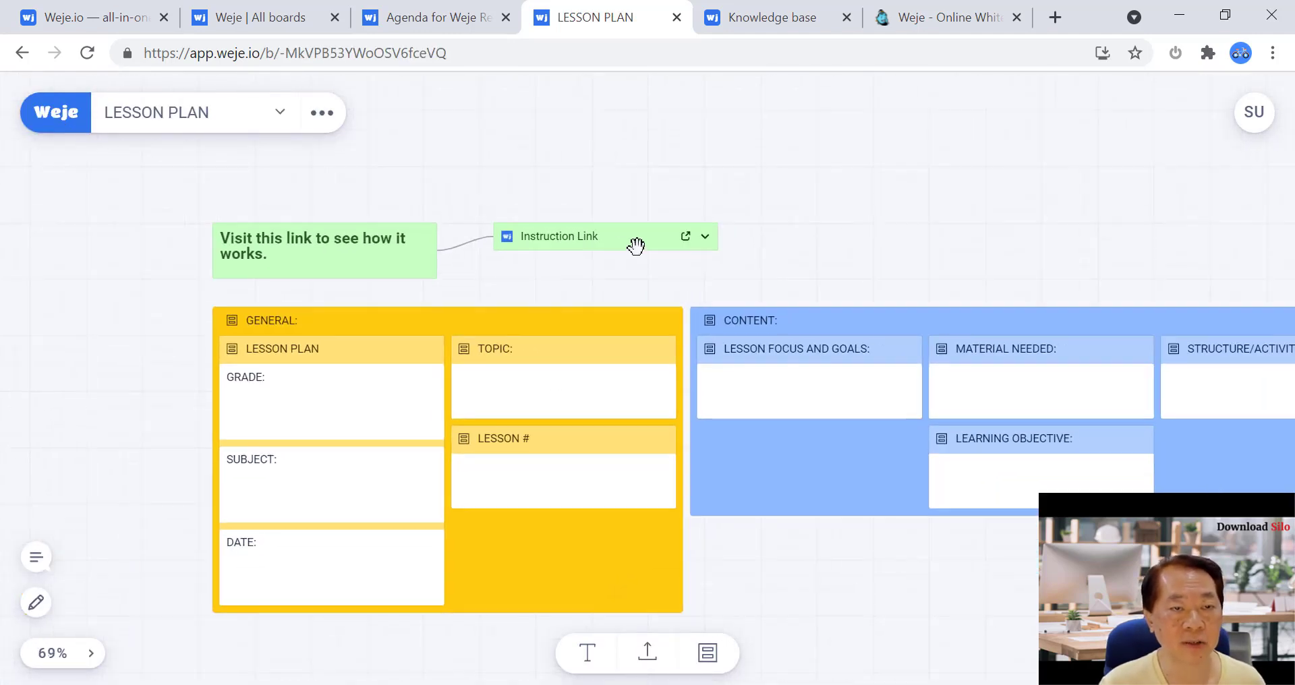
left_click_drag(905, 257, 787, 263)
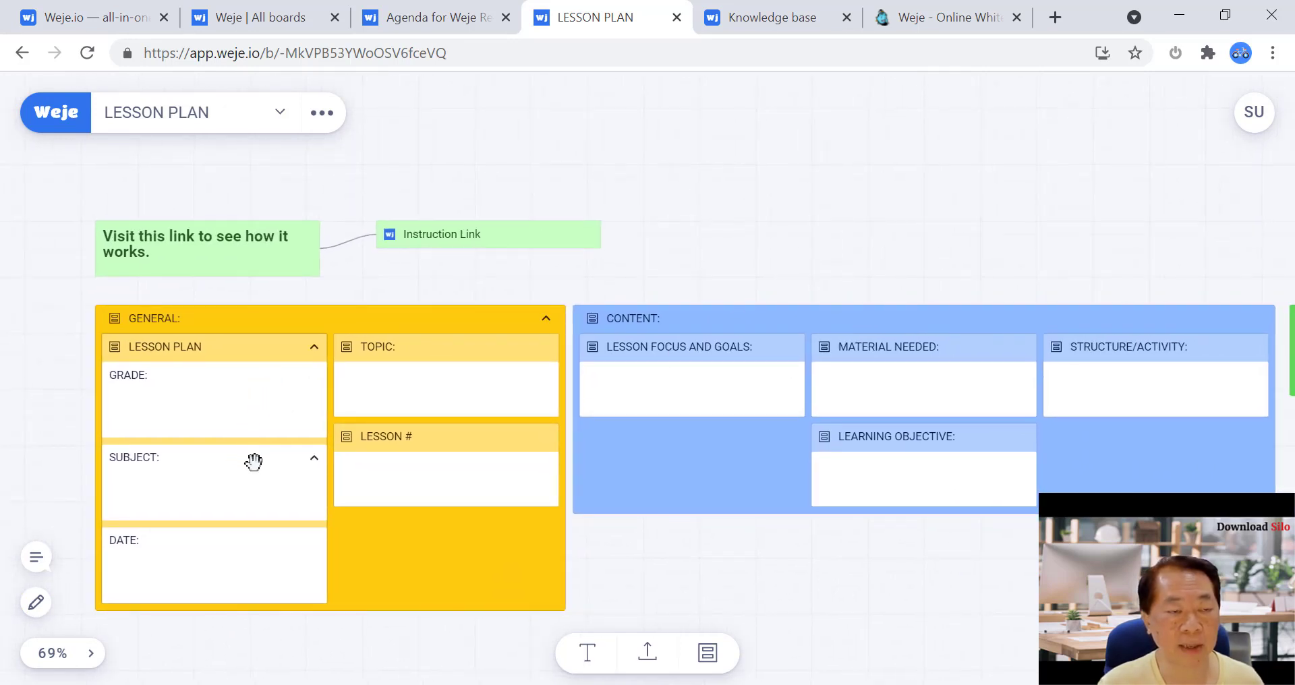
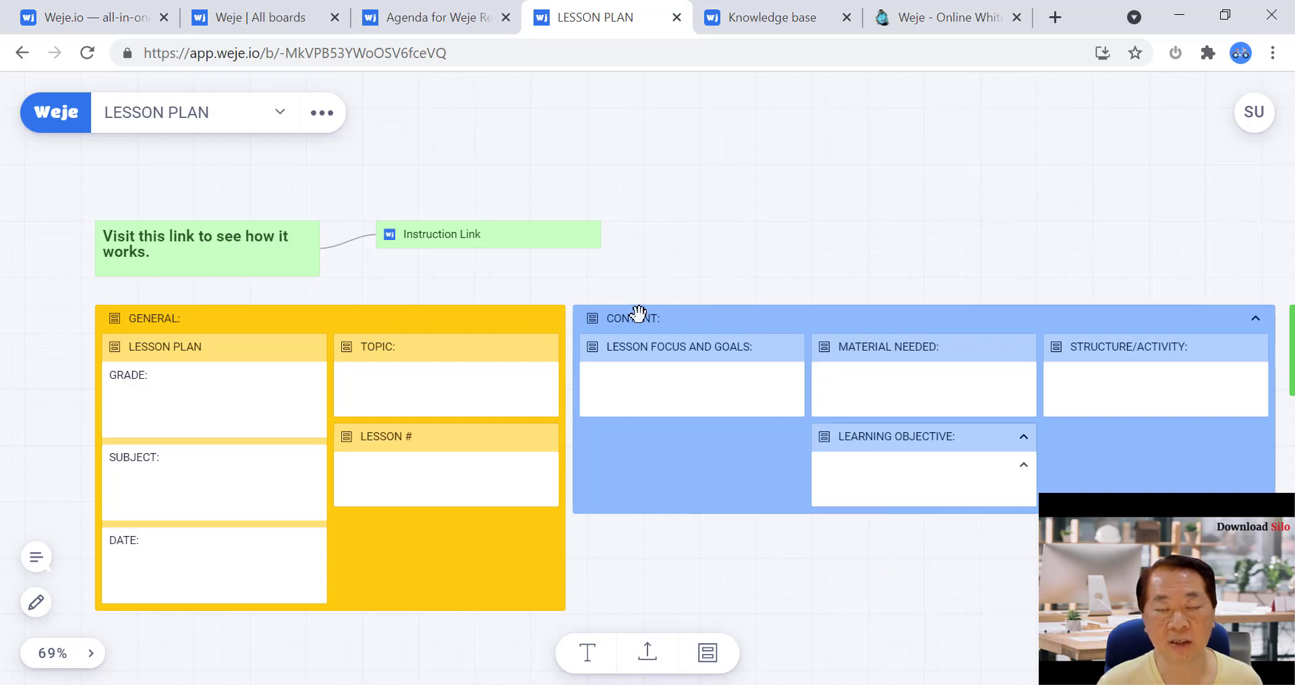
left_click(47, 113)
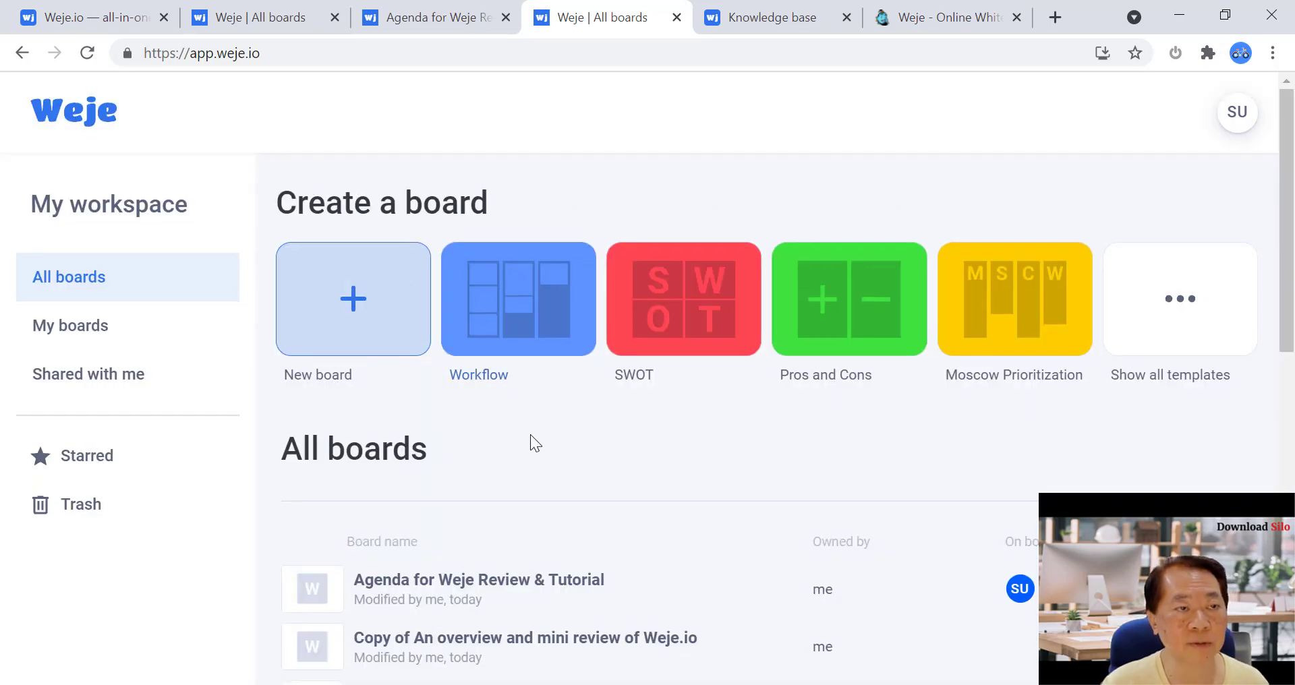
Open the KWL Chart board from the board list to examine its three columns, and return to all boards
scroll(530, 439, "down", 6)
scroll(551, 465, "down", 4)
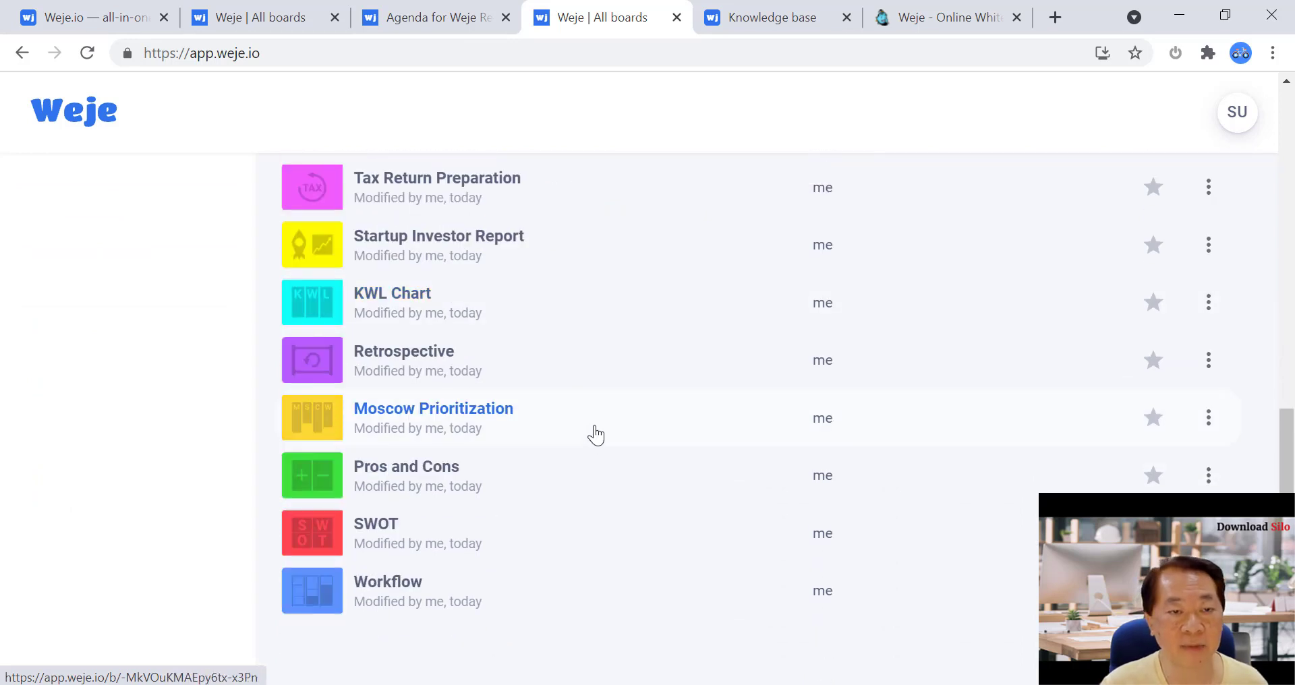
left_click(392, 301)
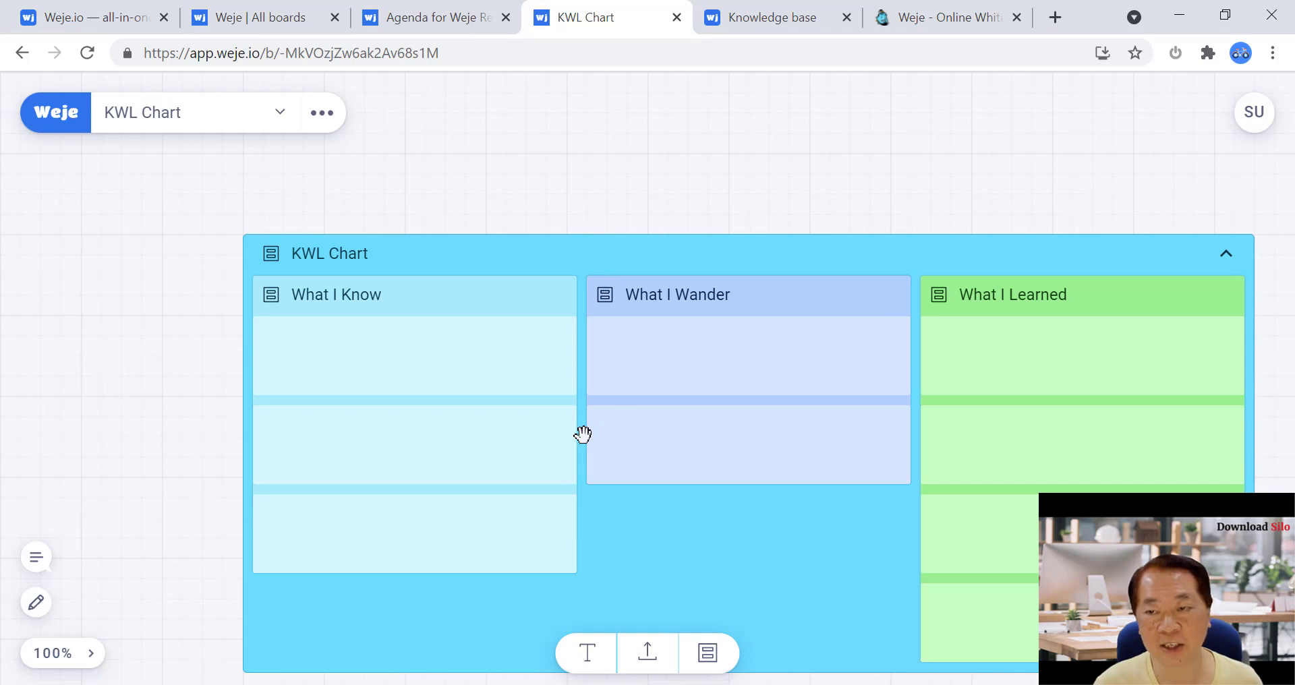
left_click(77, 126)
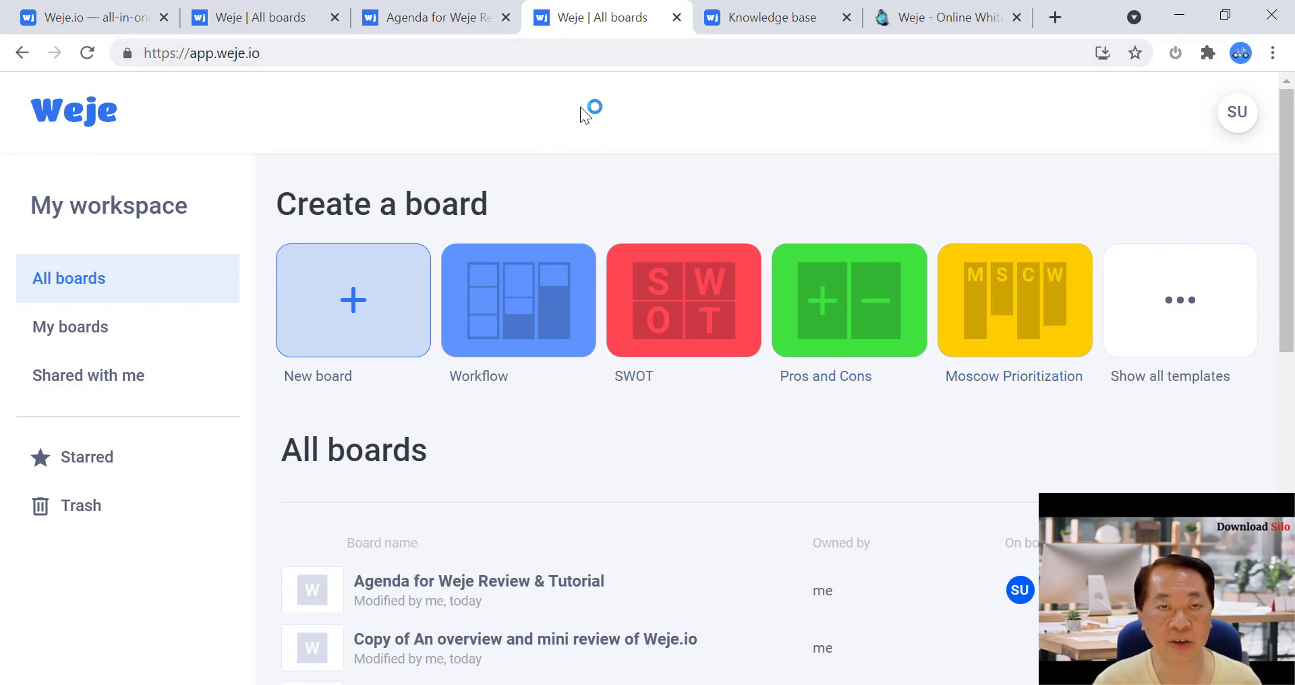
left_click(458, 21)
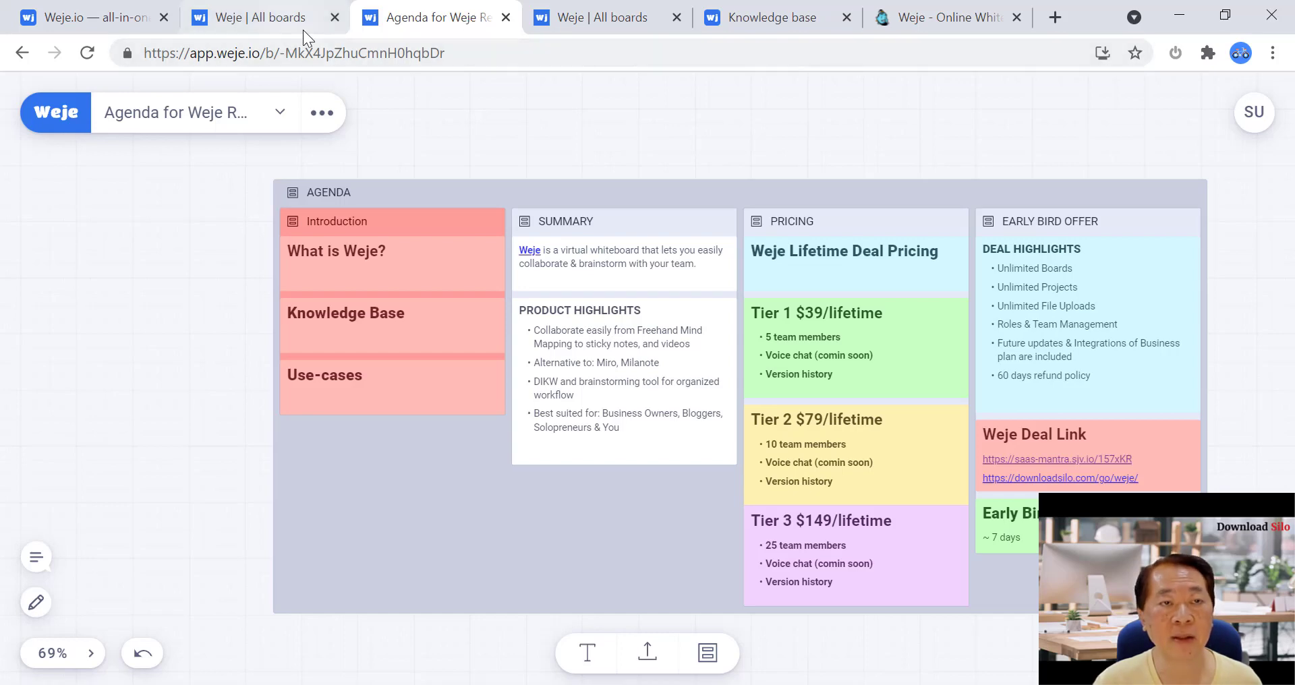
left_click(599, 30)
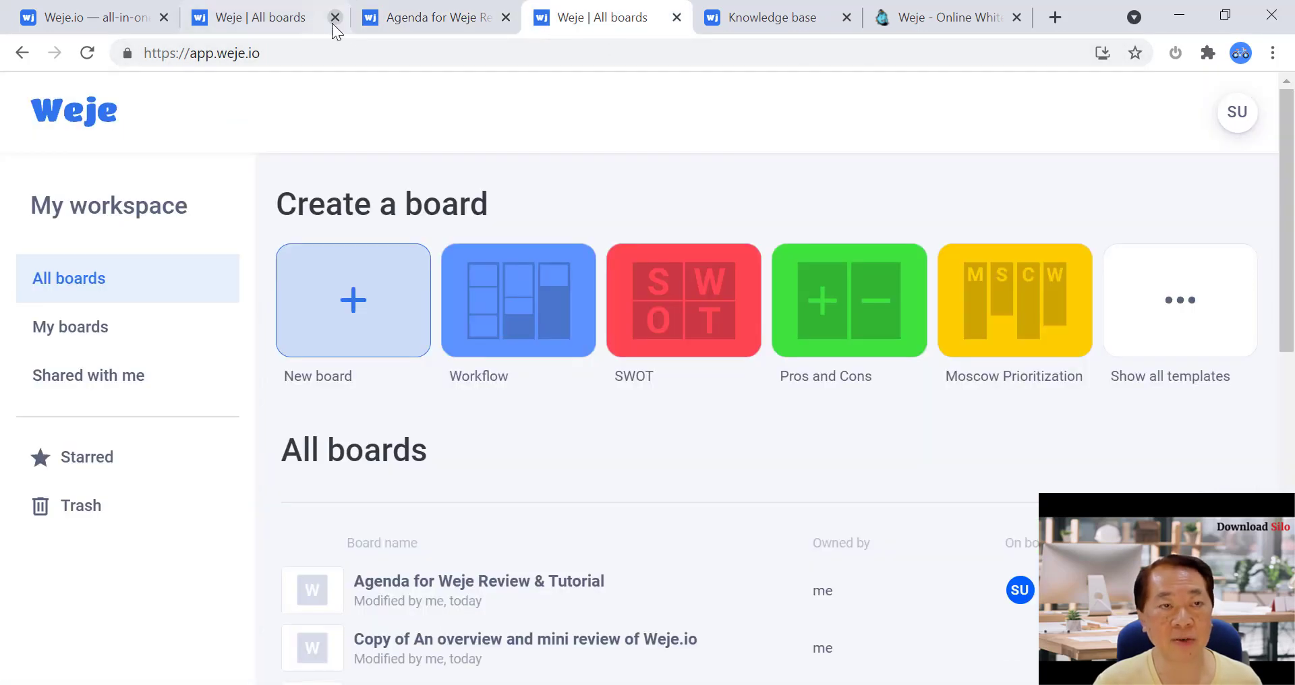
left_click(286, 22)
left_click(744, 30)
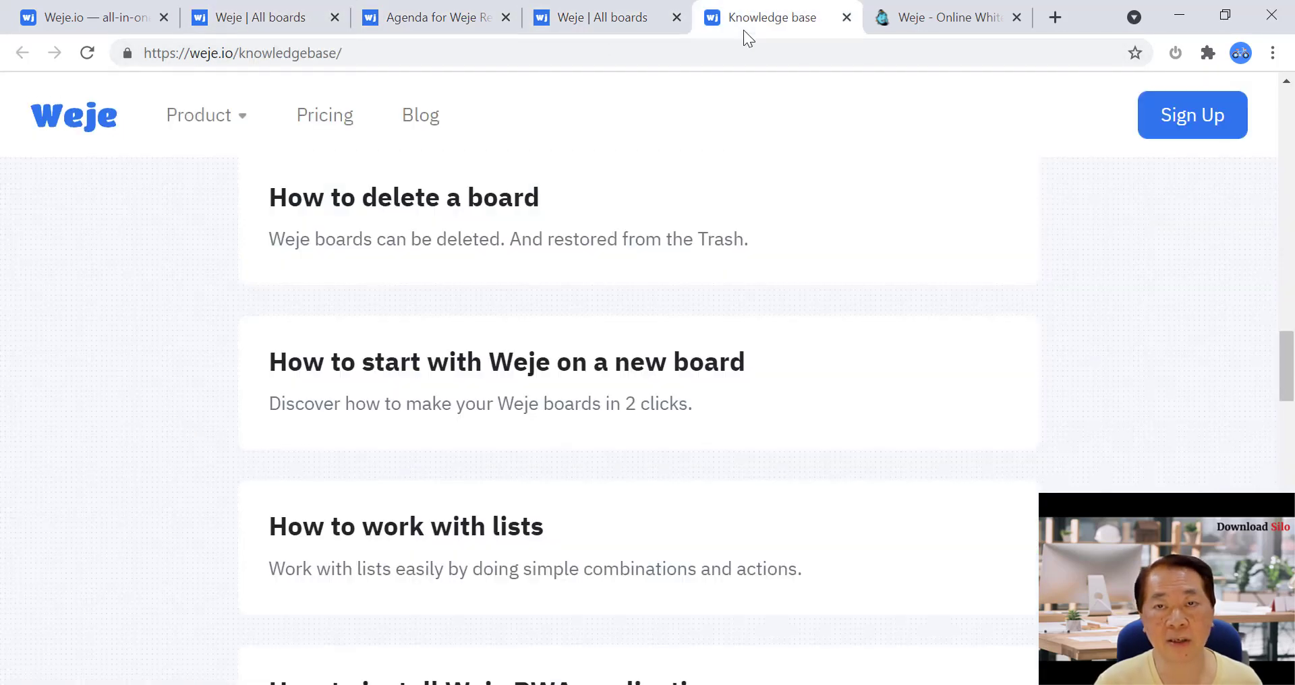
left_click(601, 26)
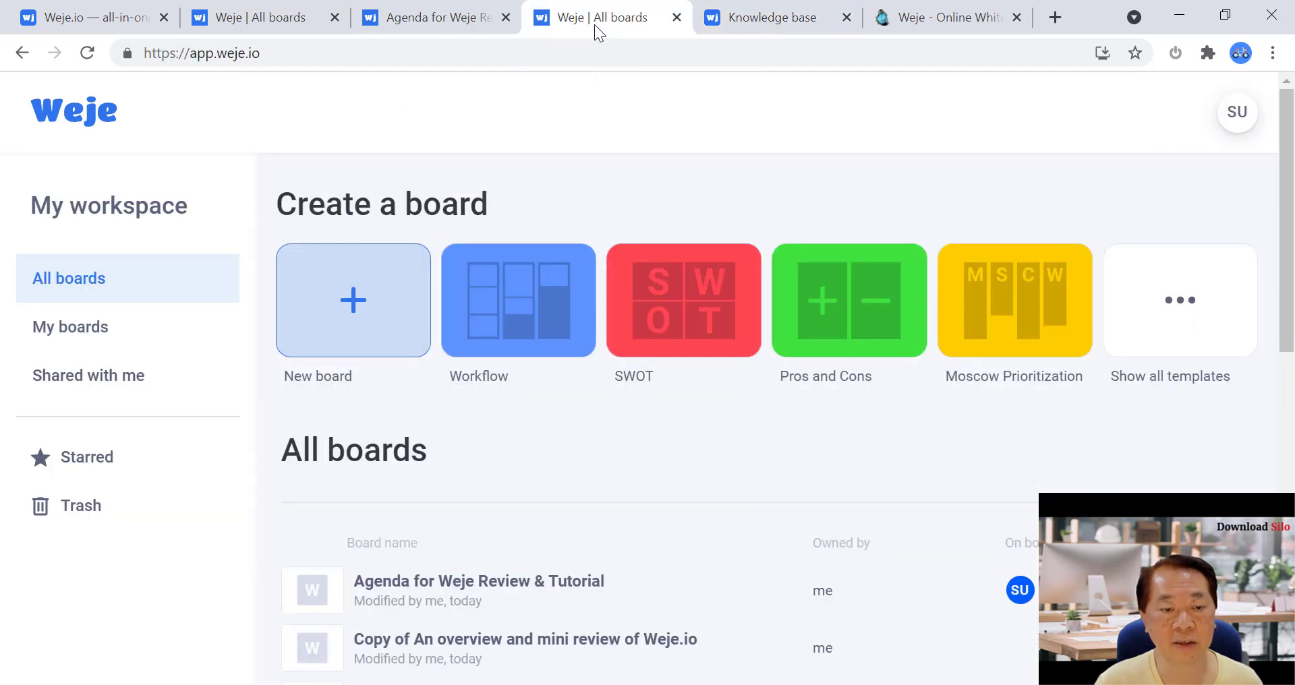
left_click(144, 23)
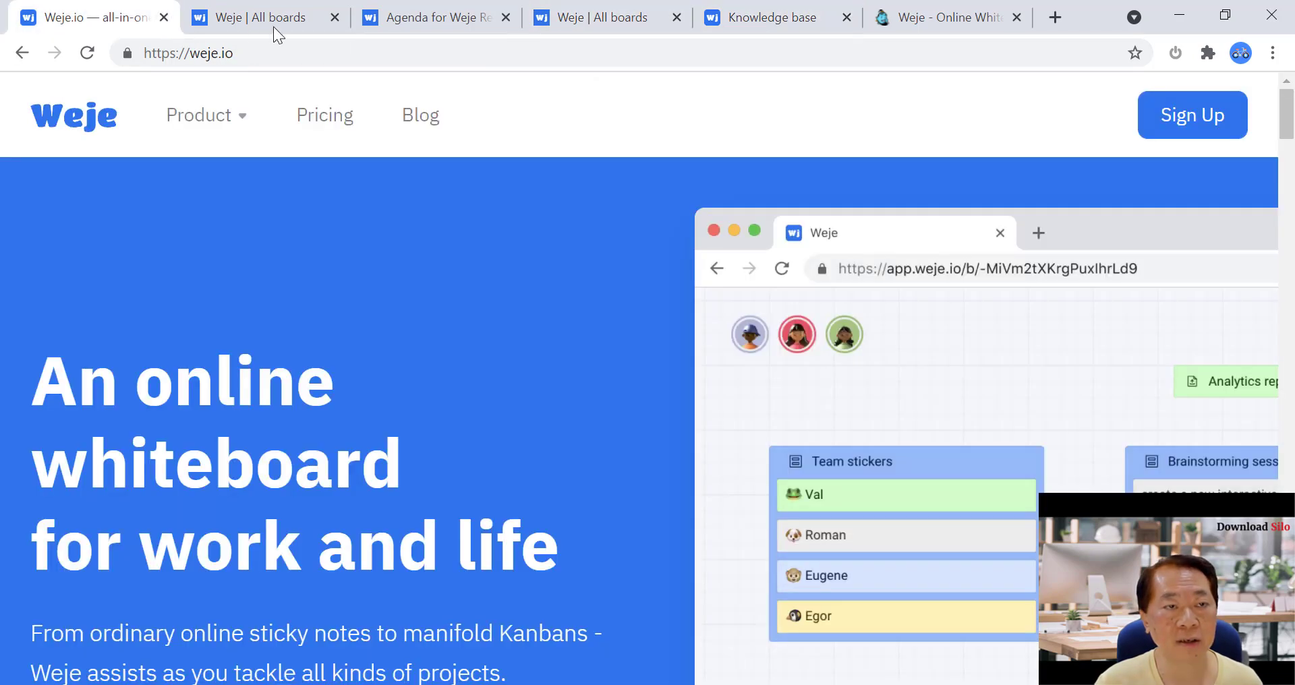
left_click(303, 18)
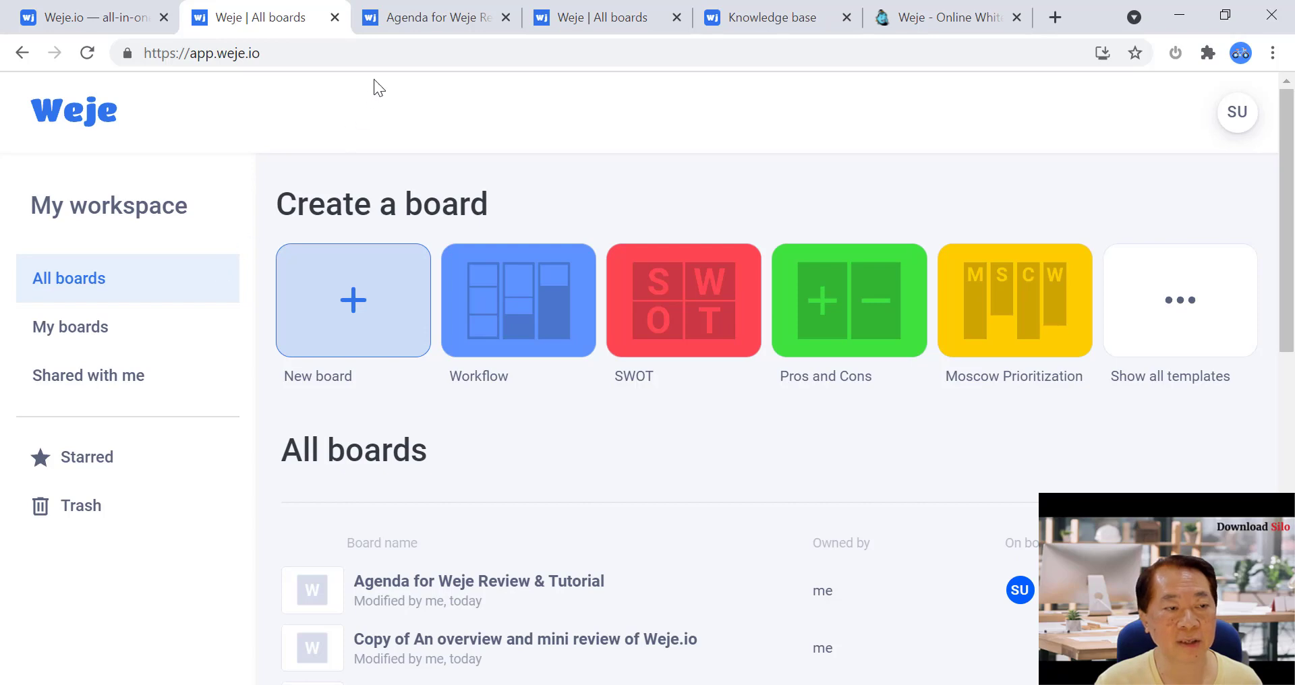
left_click(439, 19)
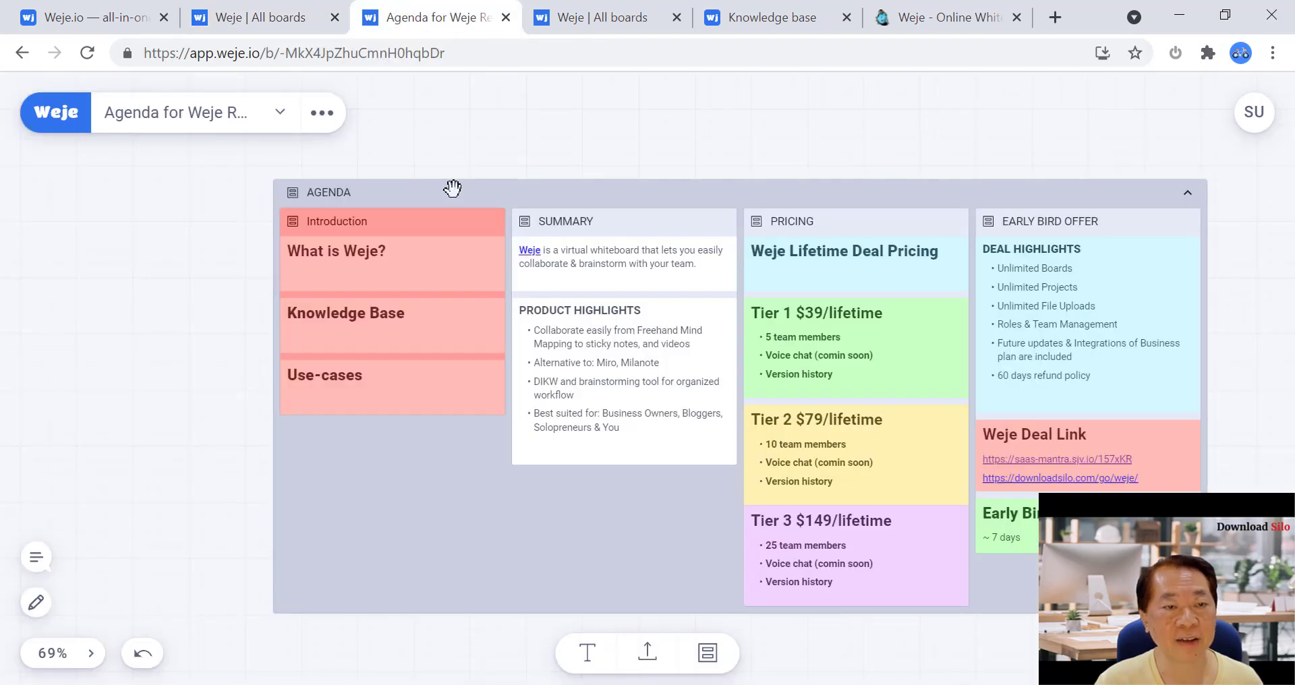
left_click(666, 22)
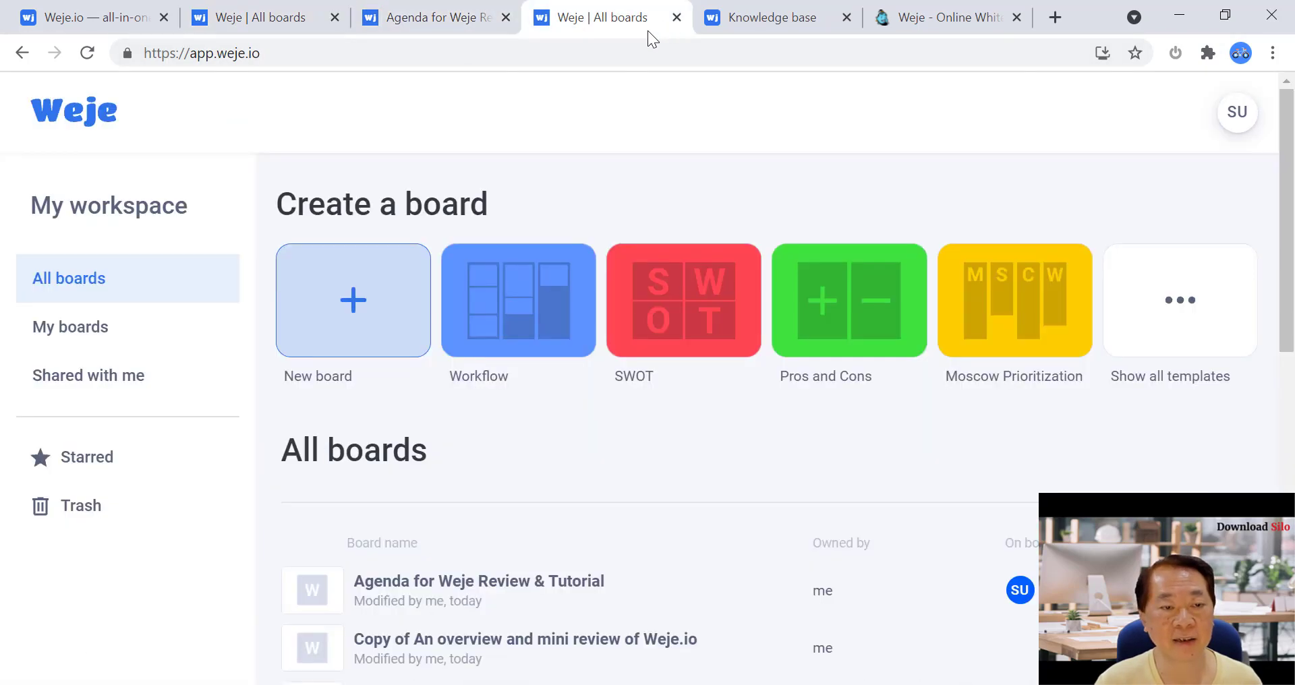
Open the board "An overview and review of Weje.io" and bring its Use-cases branch into readable view
scroll(504, 507, "down", 6)
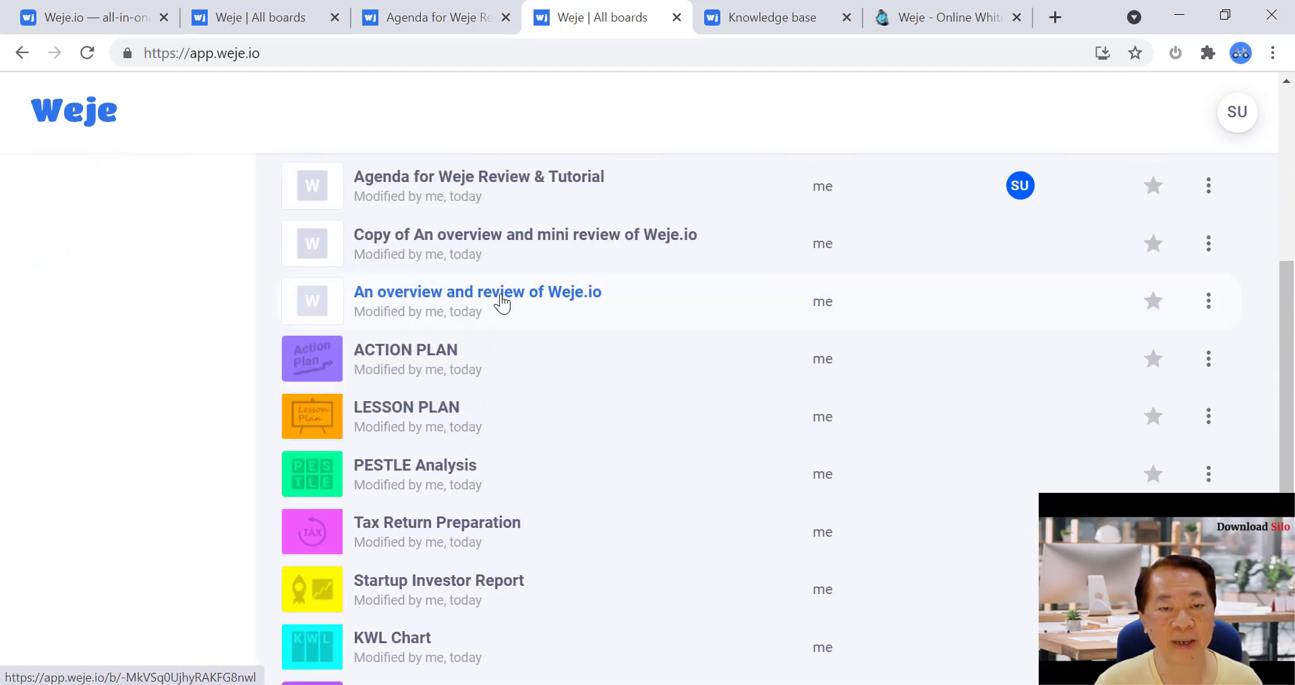
left_click(503, 303)
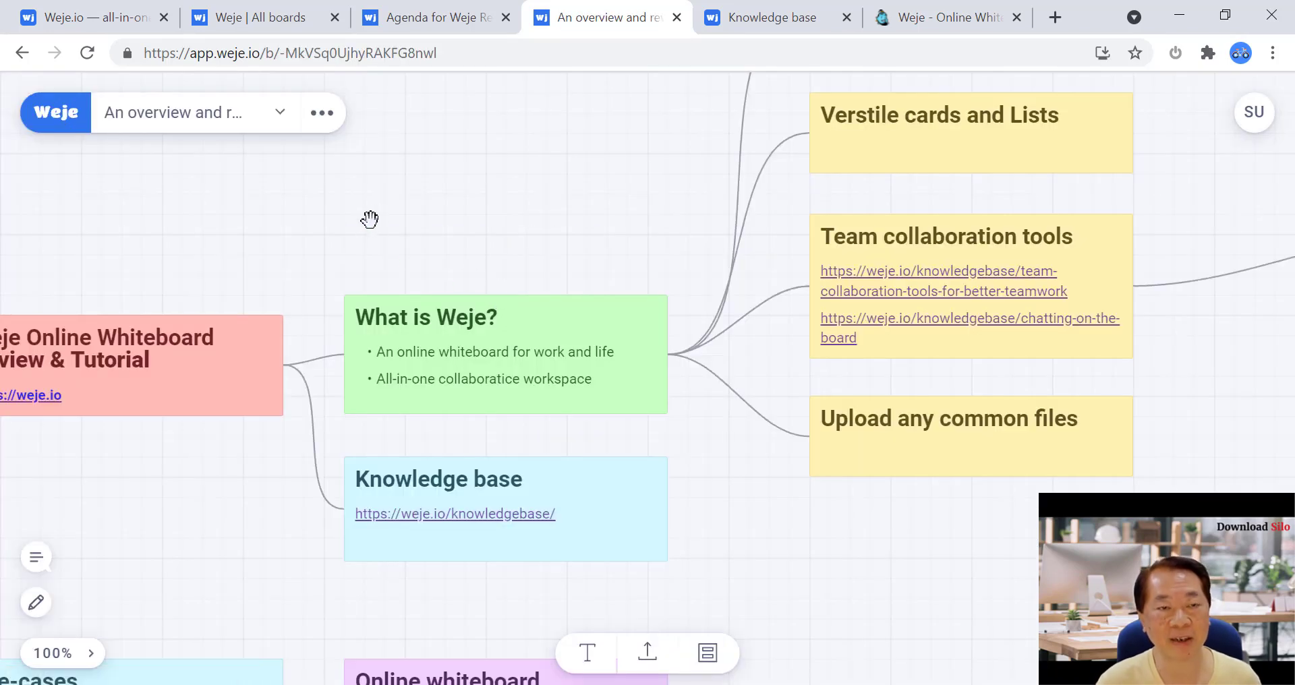
left_click_drag(370, 220, 641, 217)
scroll(636, 241, "down", 5)
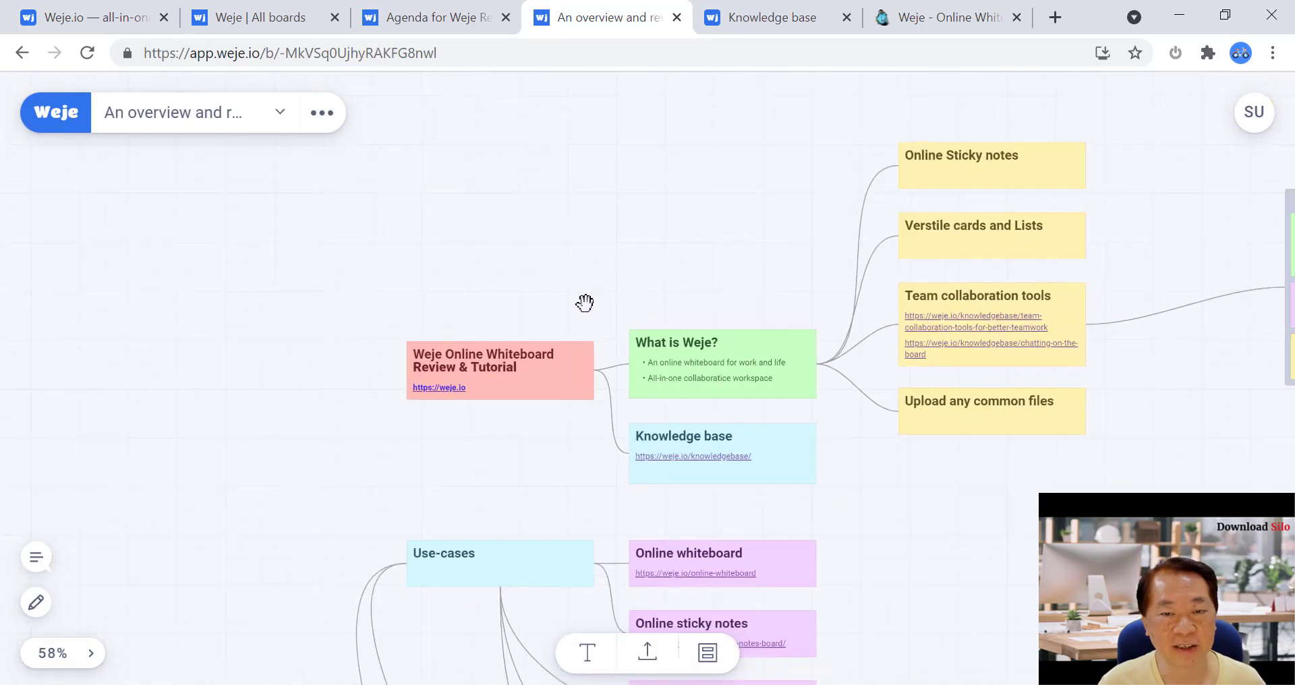
left_click_drag(510, 441, 443, 174)
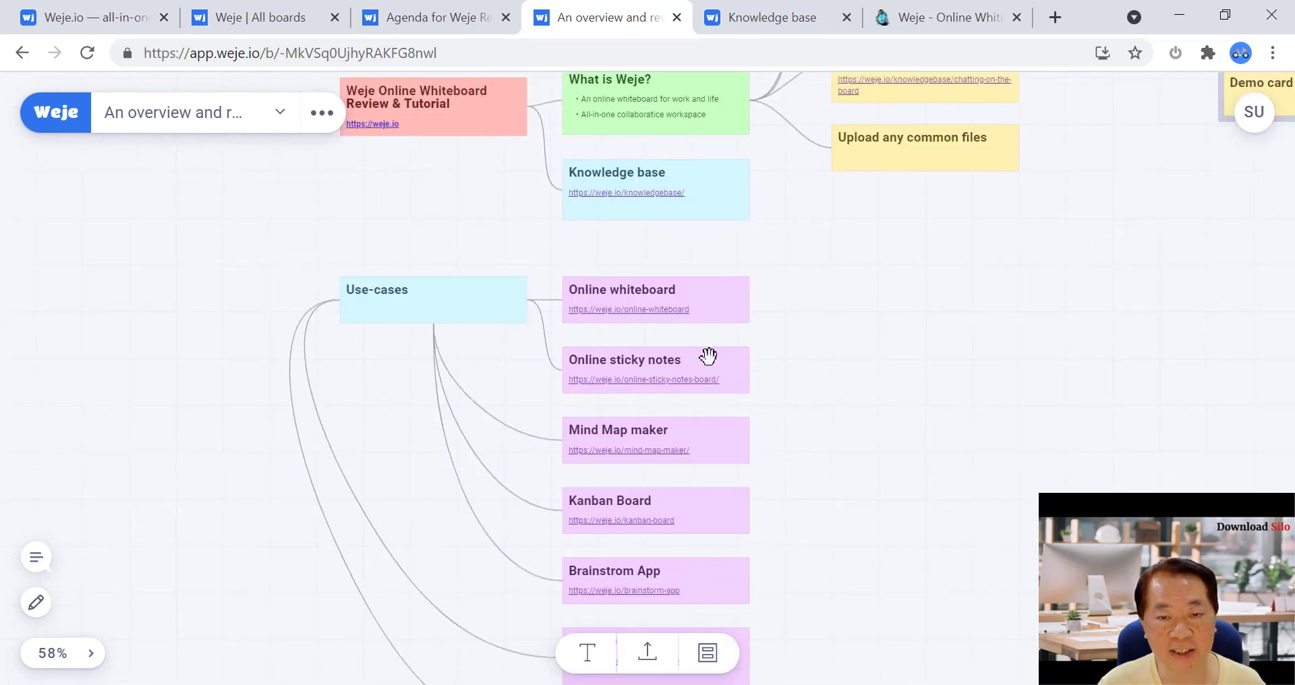
scroll(815, 399, "up", 5)
left_click_drag(820, 416, 923, 342)
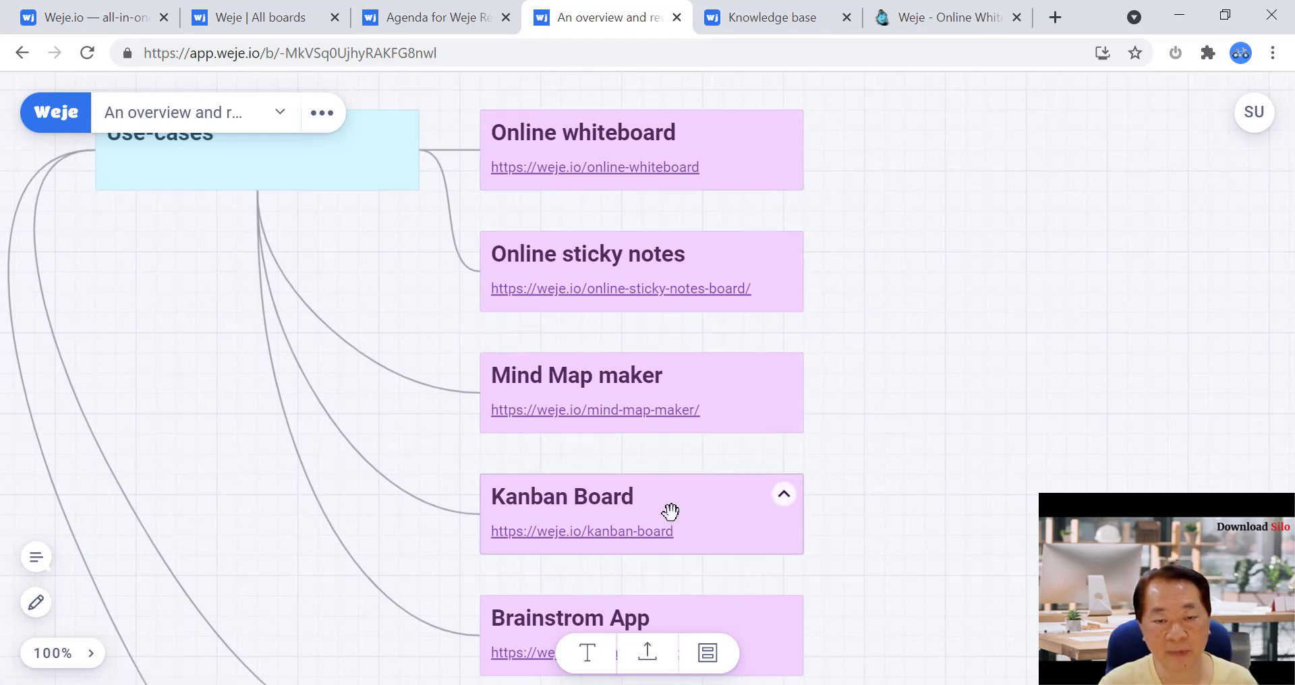
Examine the use-case cards from Mind Map maker down to the DIKW model card
left_click_drag(928, 500, 949, 330)
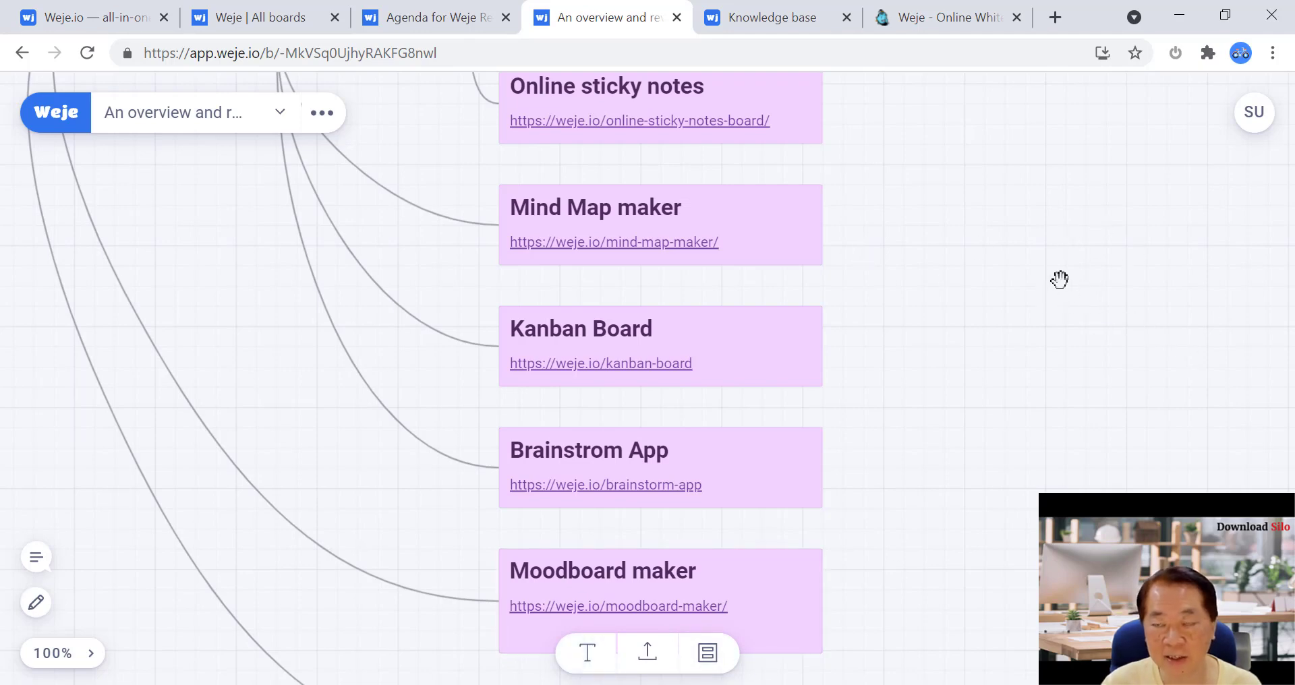
mouse_move(745, 472)
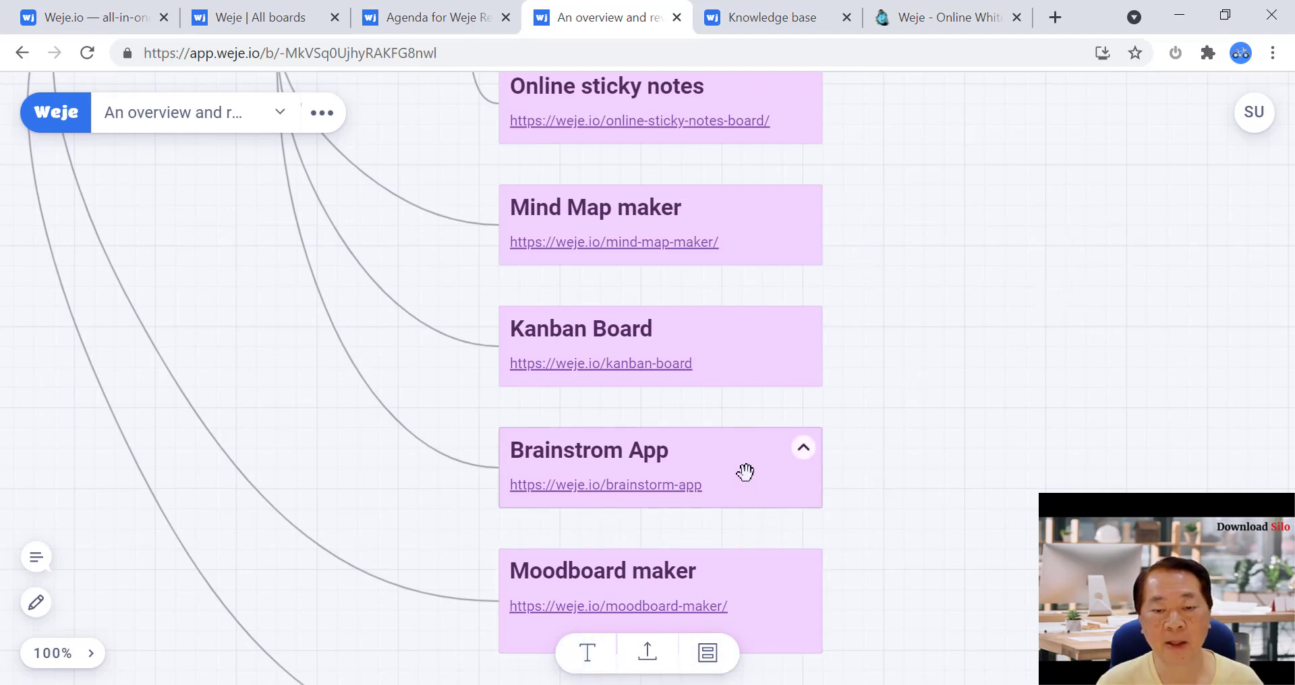
mouse_move(745, 472)
left_mouse_down()
mouse_move(754, 507)
mouse_move(749, 483)
left_mouse_up()
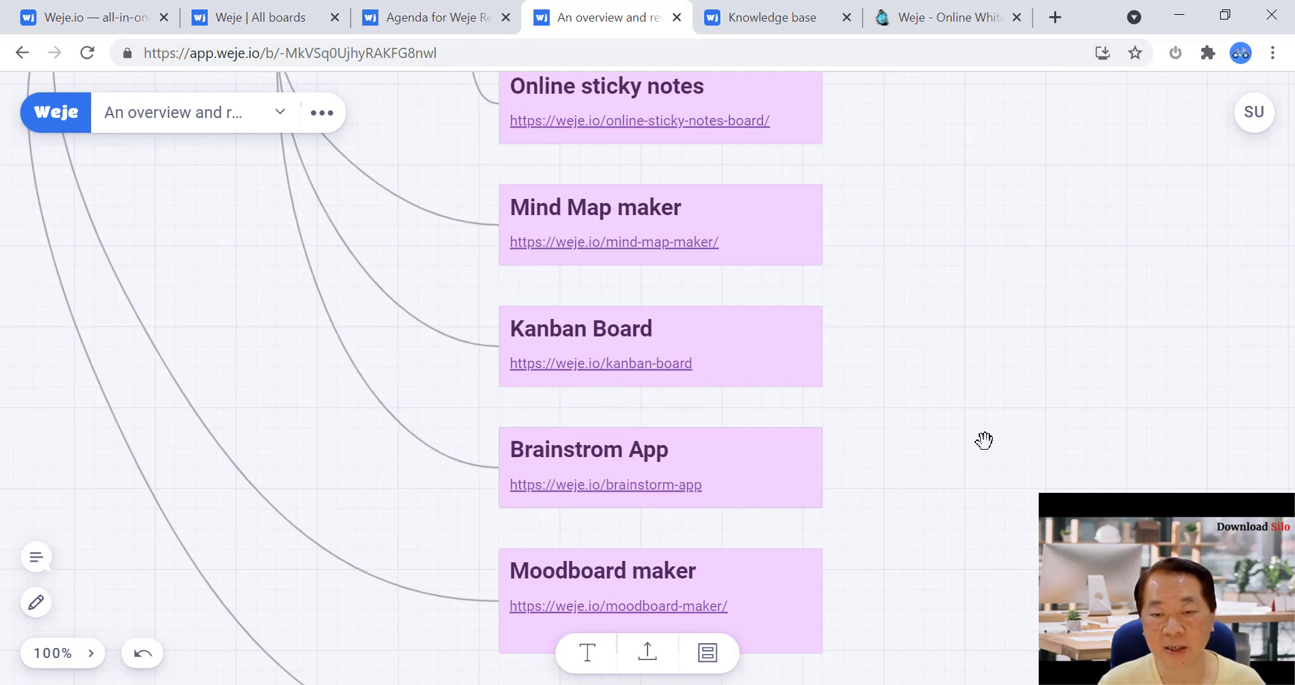
scroll(985, 430, "down", 3)
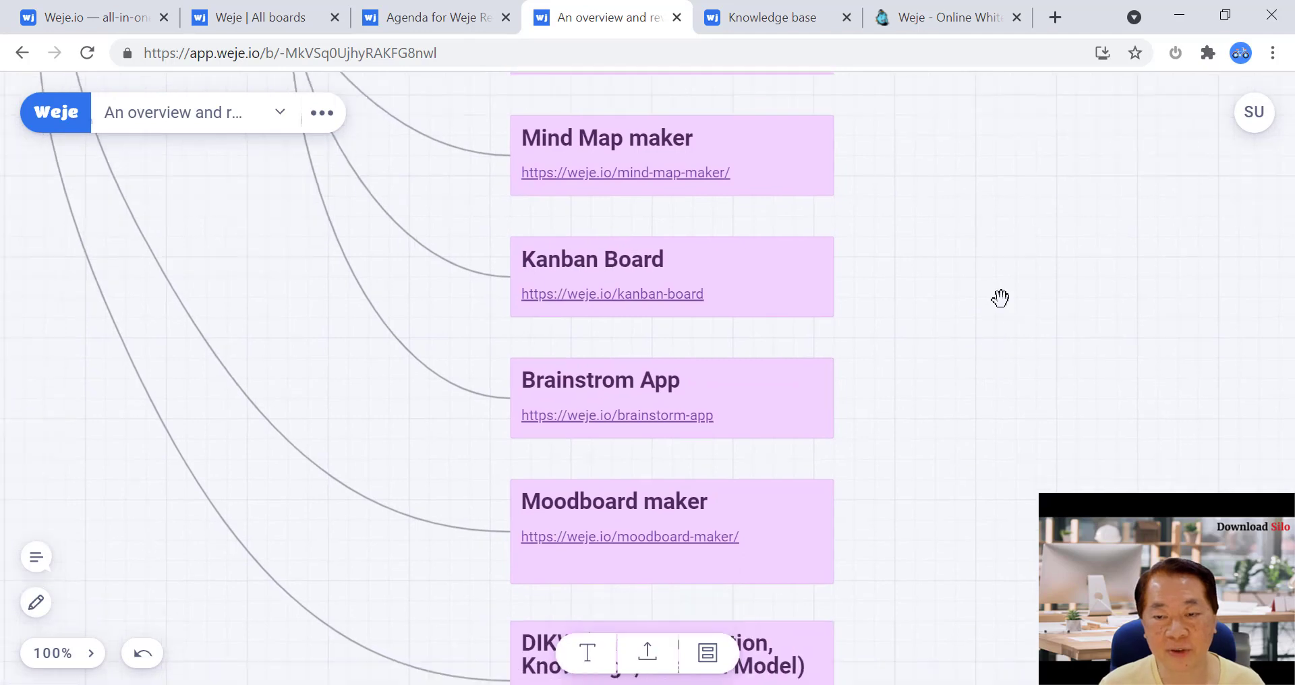
scroll(1002, 275, "down", 3)
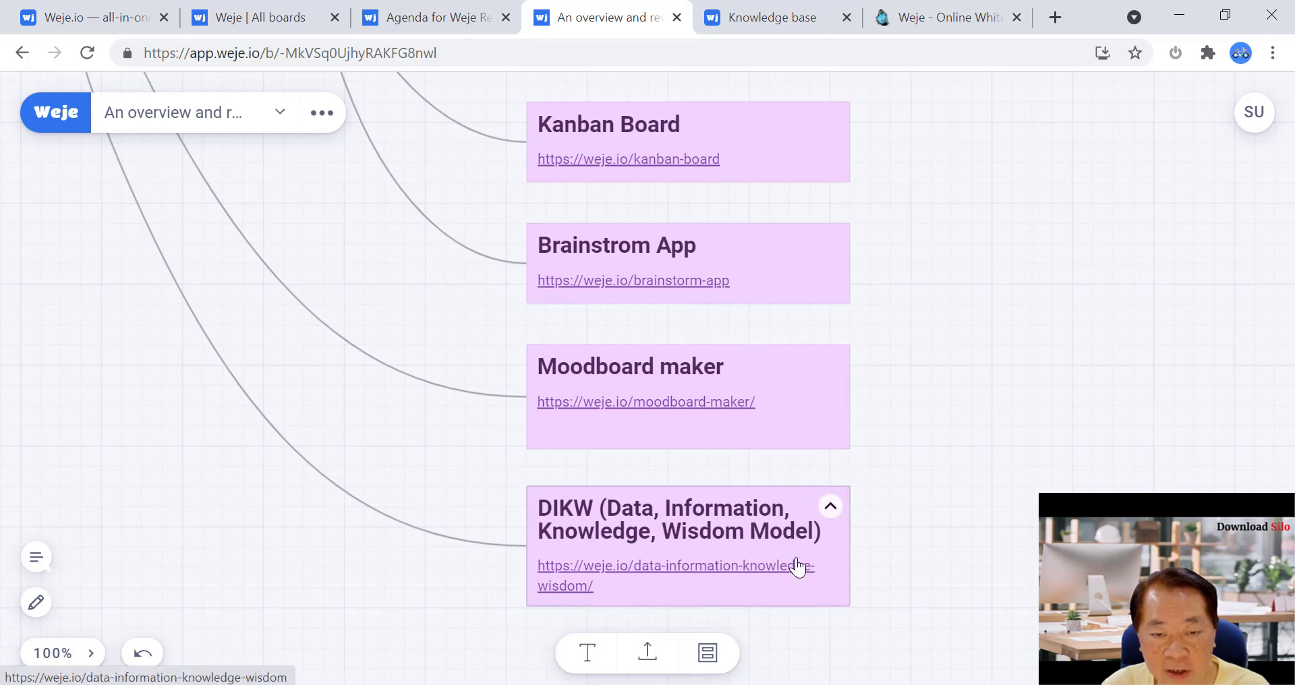
Open the web page linked on the Moodboard maker card and read its "What is a mood board?" section
left_click(679, 403)
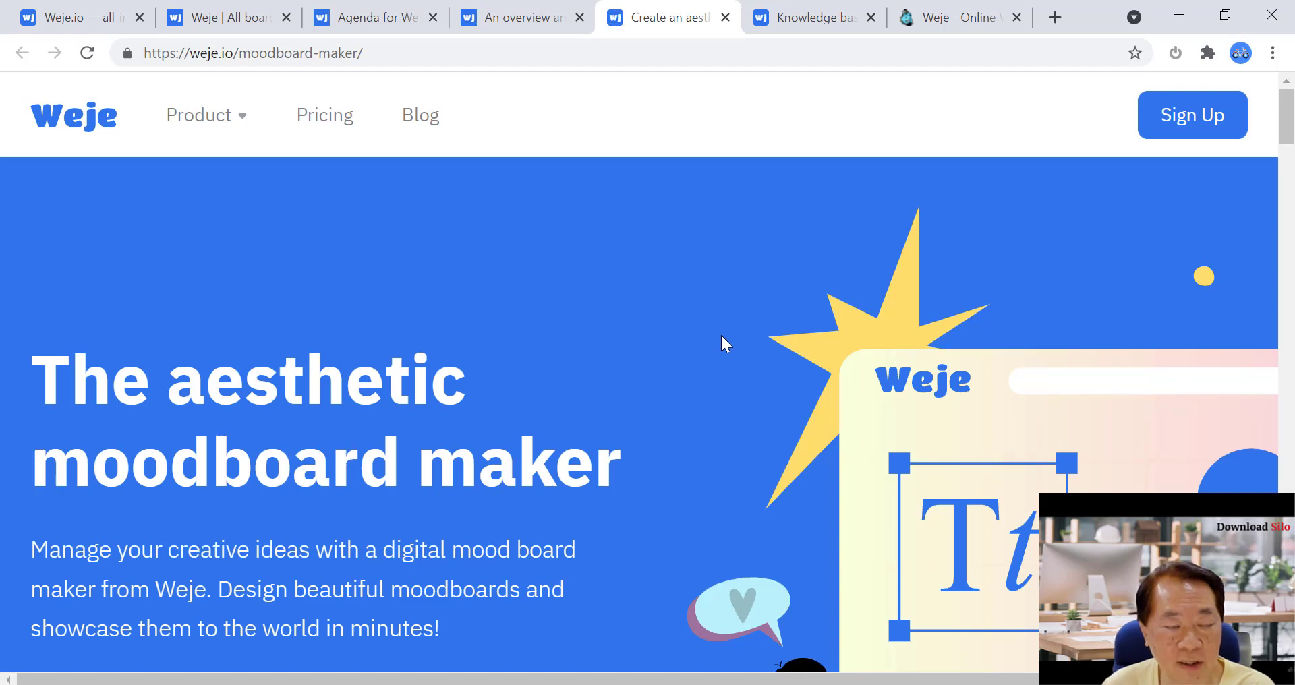
scroll(674, 364, "down", 5)
scroll(746, 377, "down", 10)
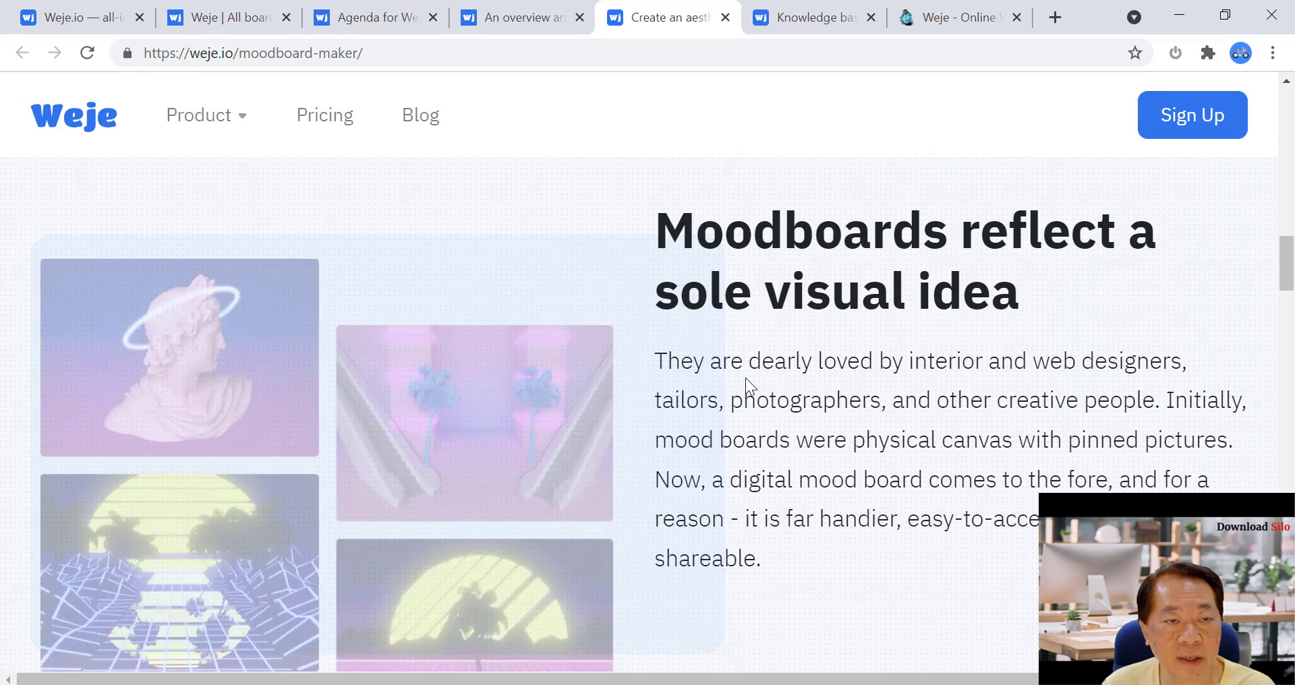
scroll(746, 378, "up", 5)
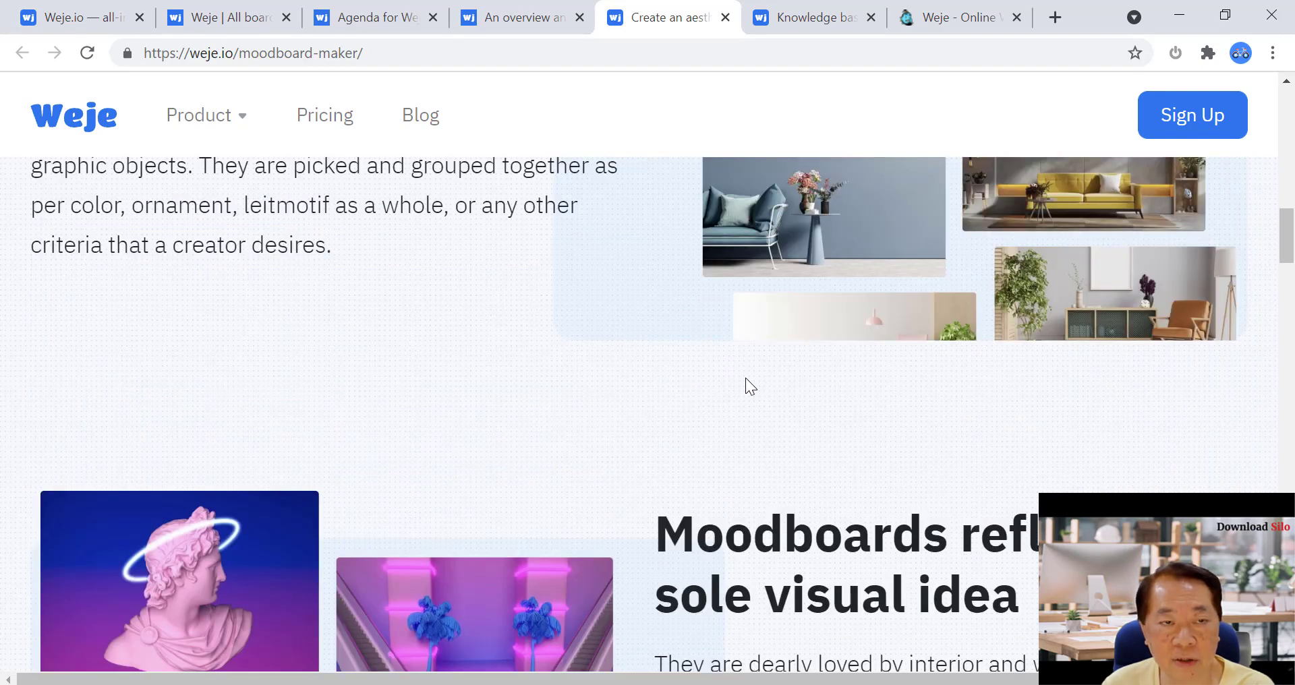
scroll(746, 377, "up", 3)
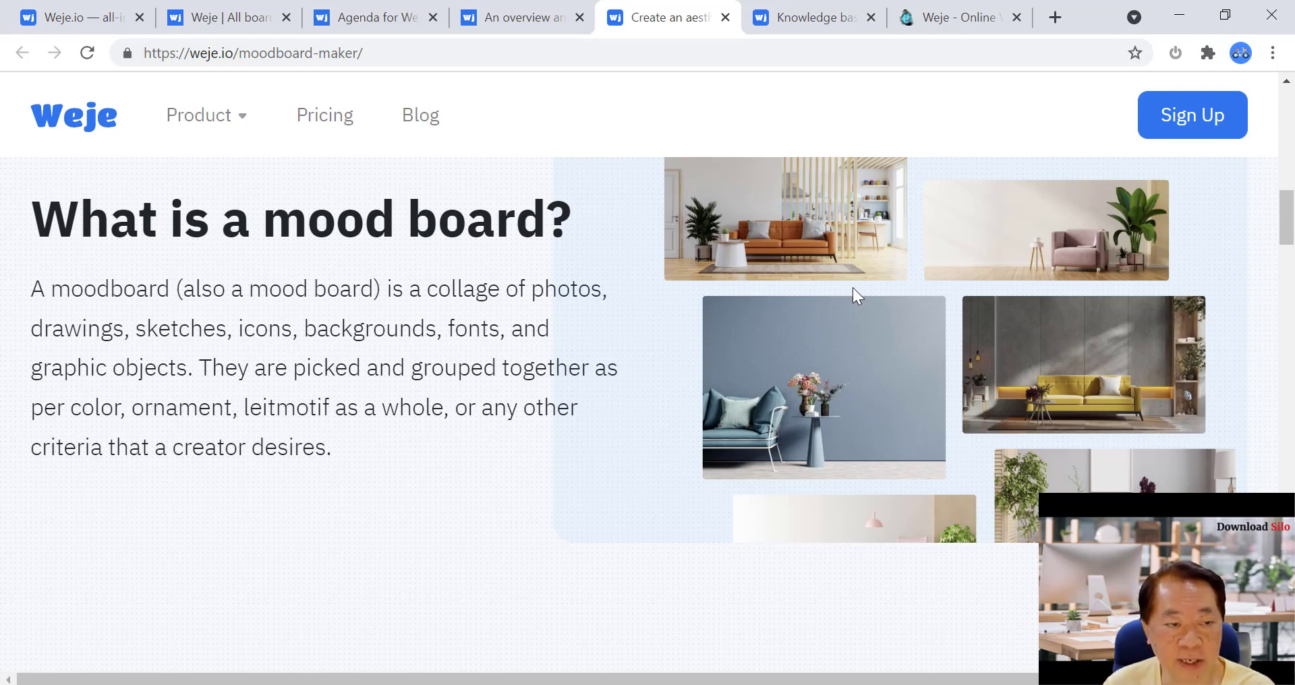
Read the "Moodboards reflect a sole visual idea" section and the numbered instructions for making a mood board with Weje
scroll(851, 288, "down", 7)
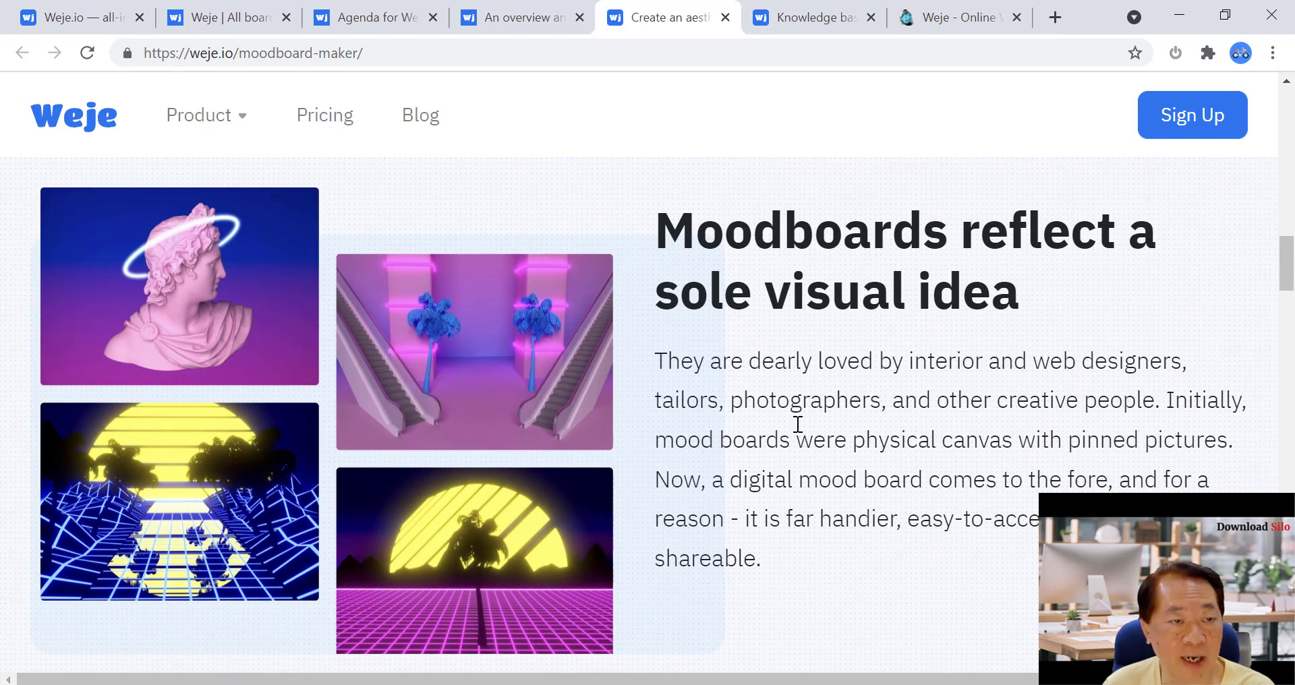
scroll(798, 425, "down", 12)
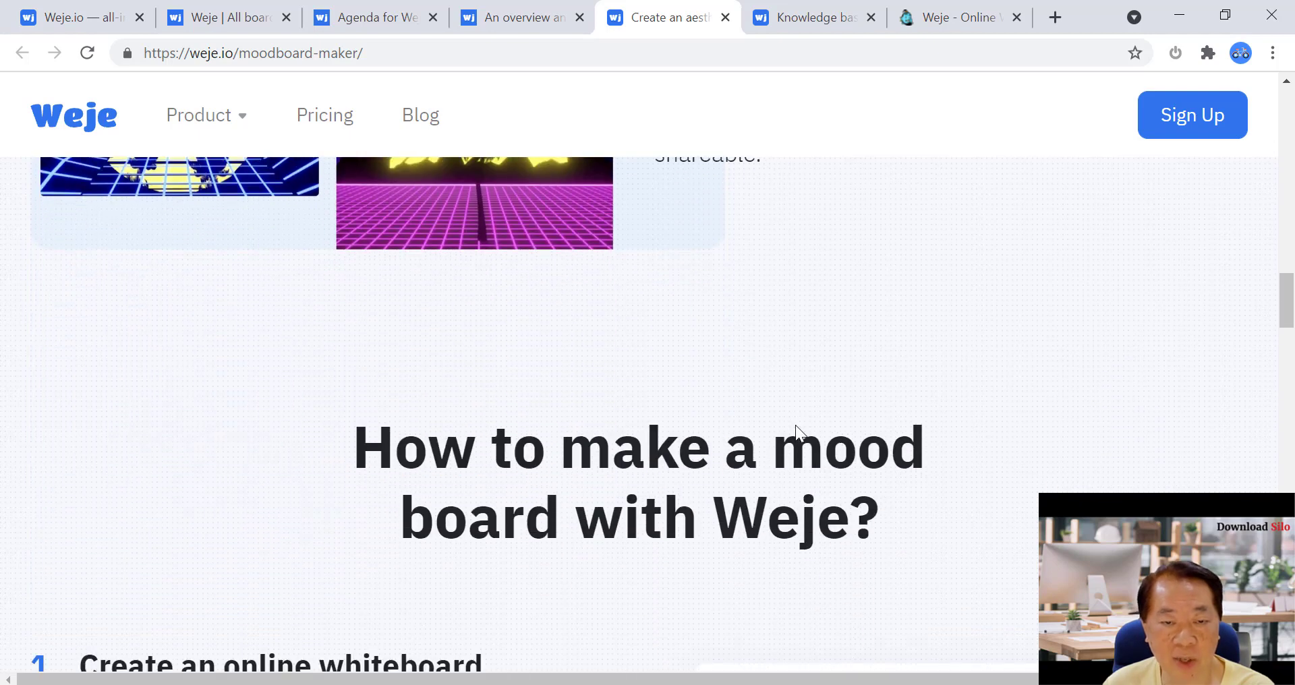
scroll(796, 425, "down", 5)
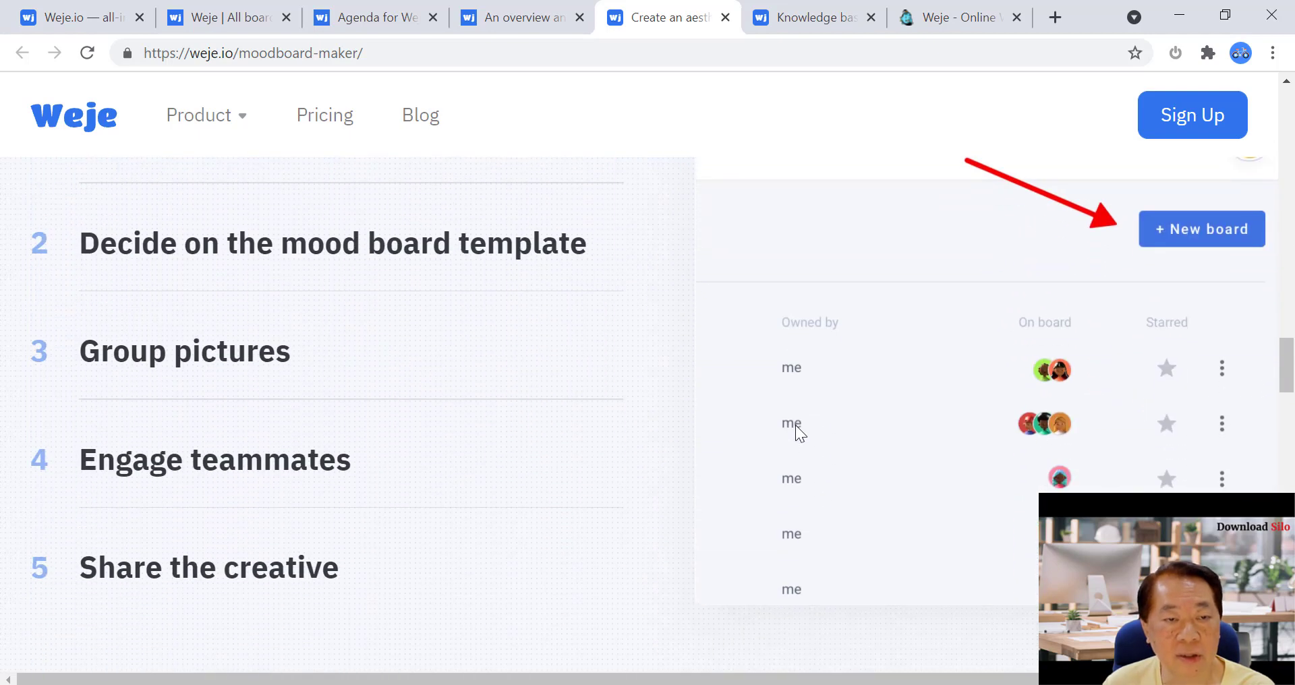
scroll(797, 426, "up", 3)
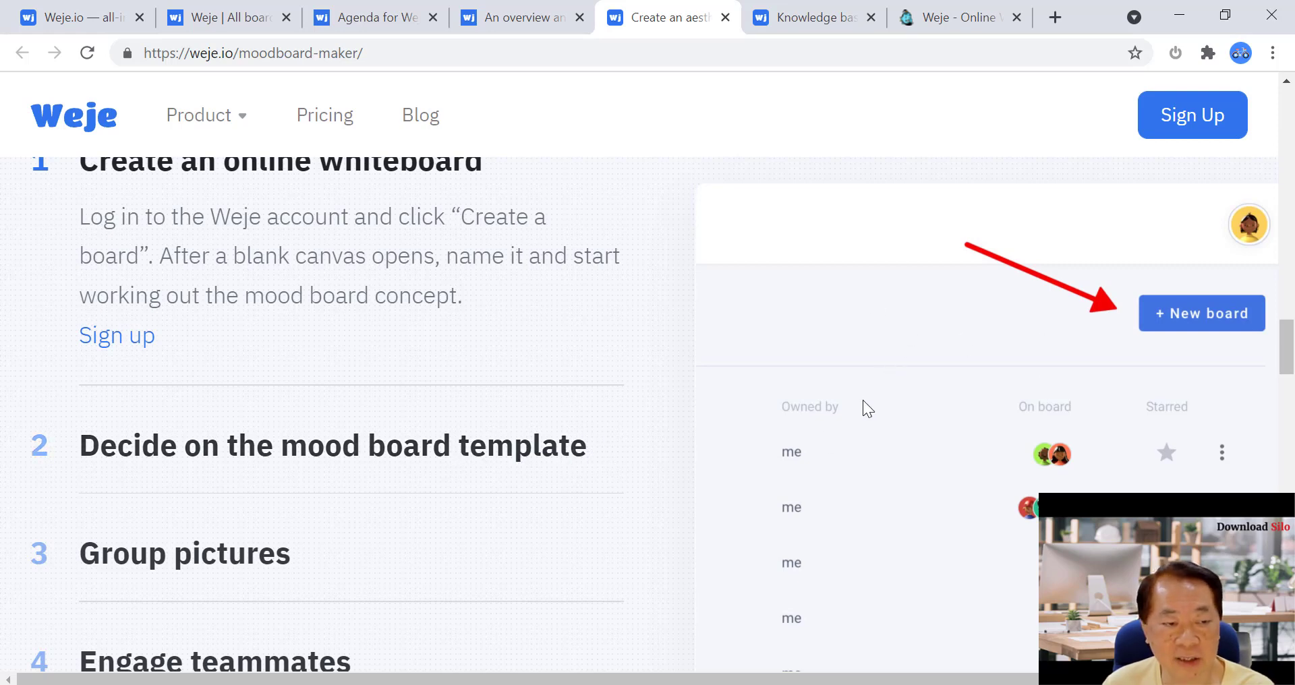
scroll(803, 435, "down", 2)
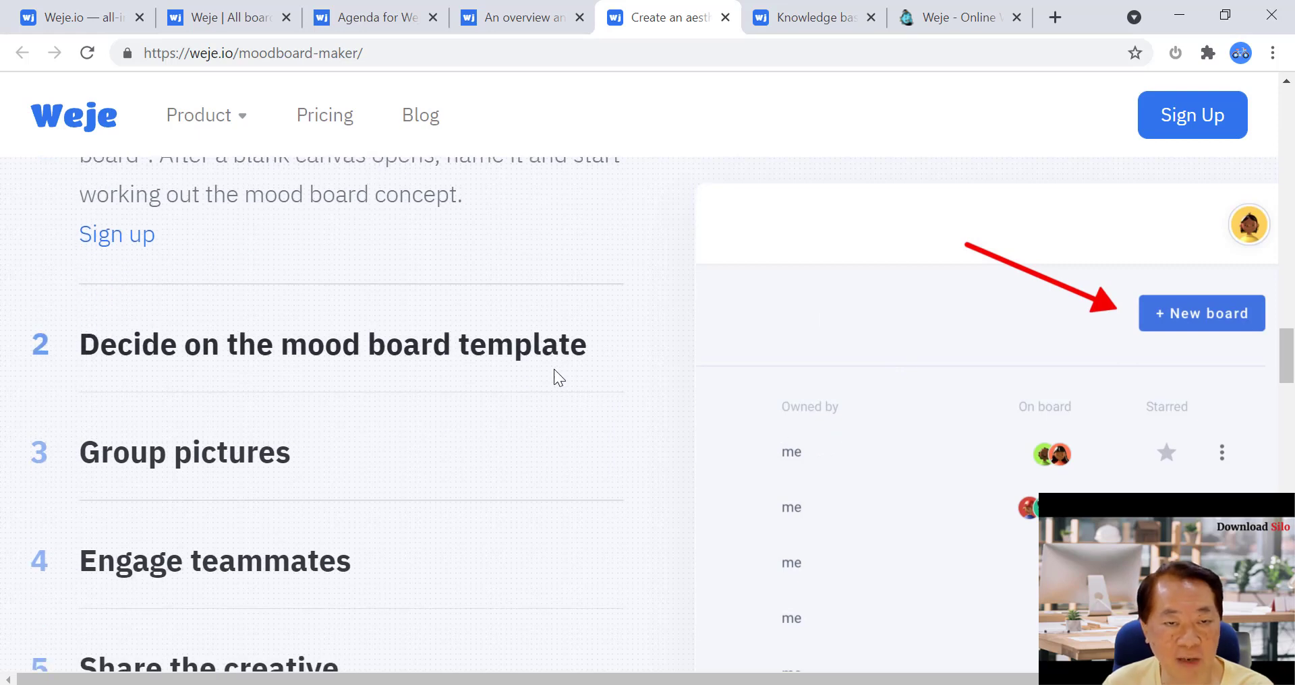
scroll(621, 395, "down", 2)
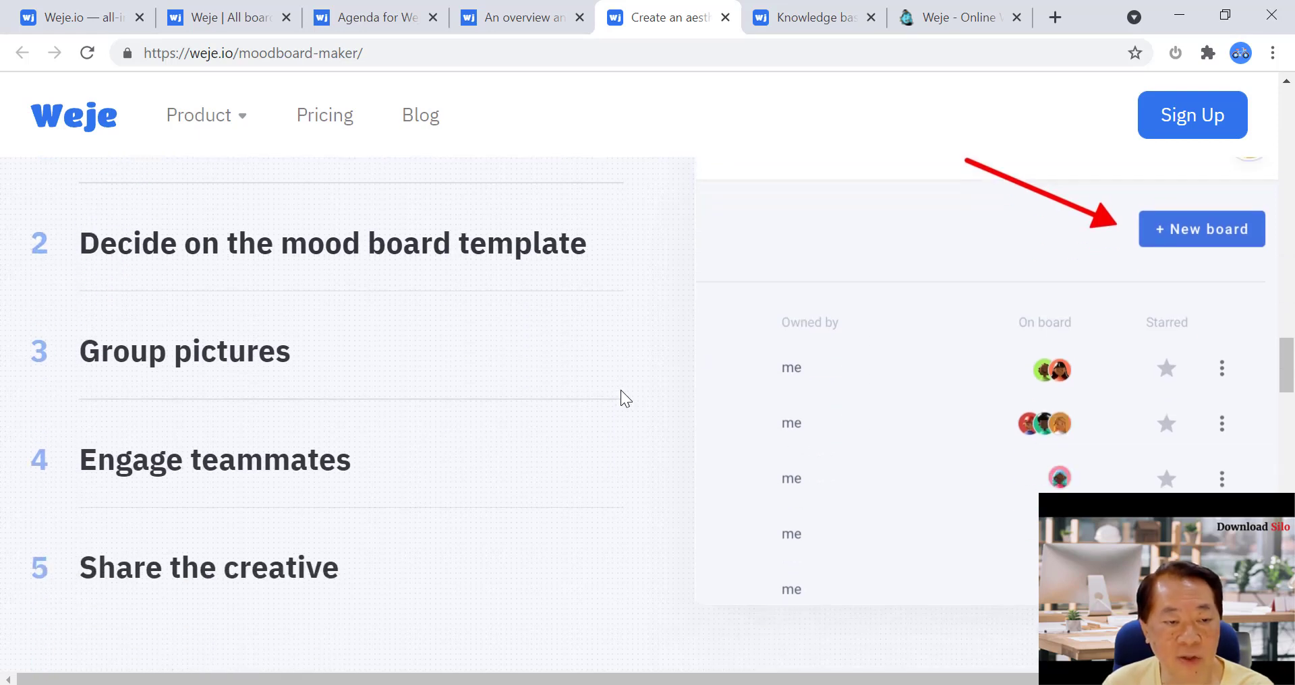
scroll(620, 390, "up", 5)
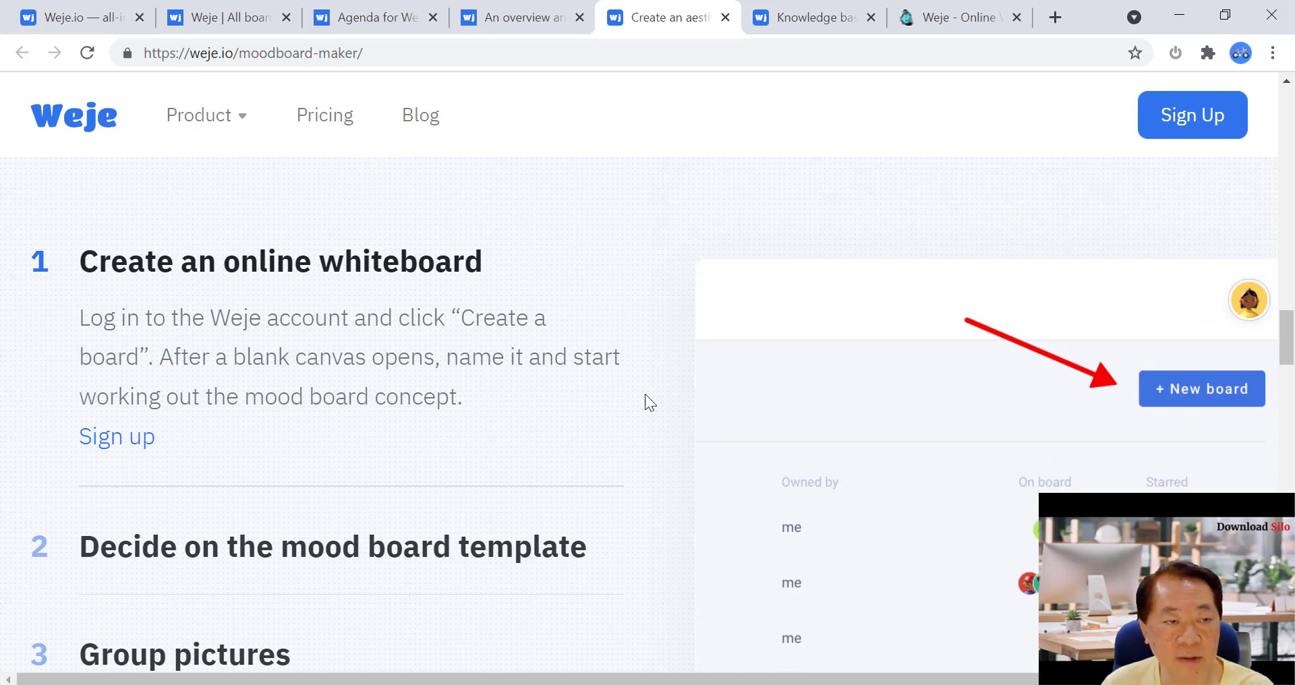
Review the mood board explanation and example pictures once more, and return to the overview board's use-case cards
scroll(585, 413, "up", 12)
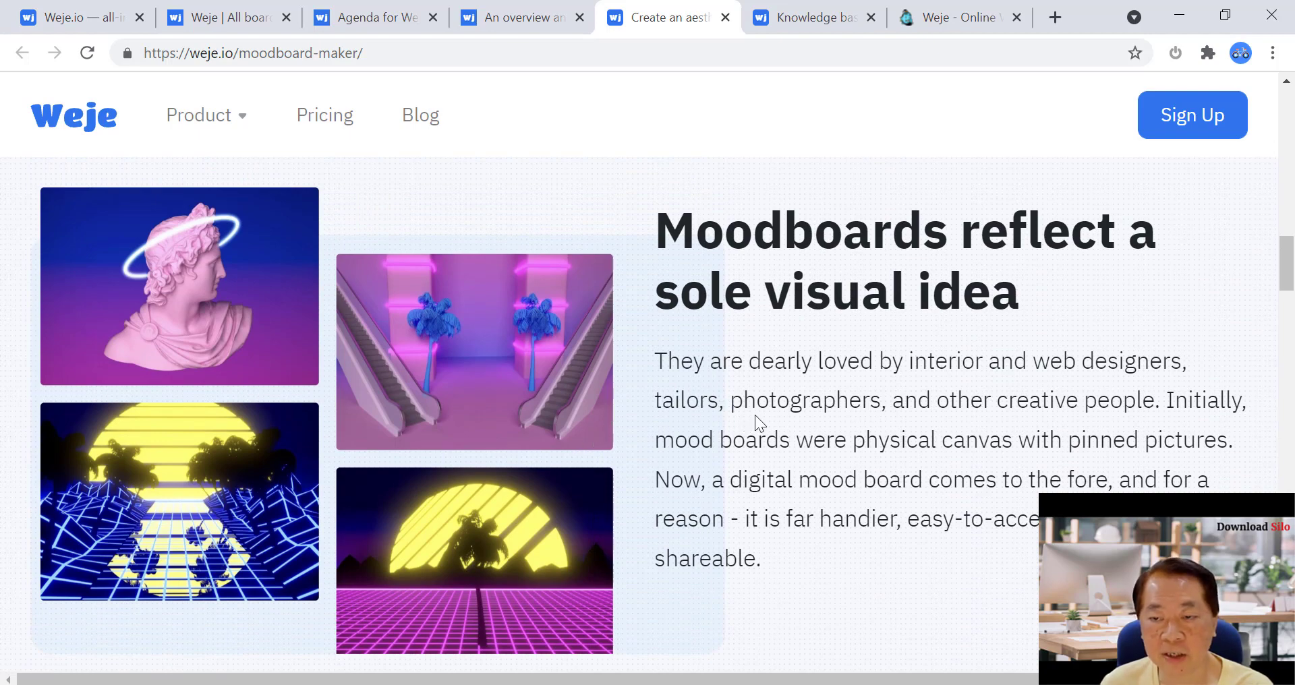
scroll(764, 415, "up", 5)
scroll(764, 423, "up", 3)
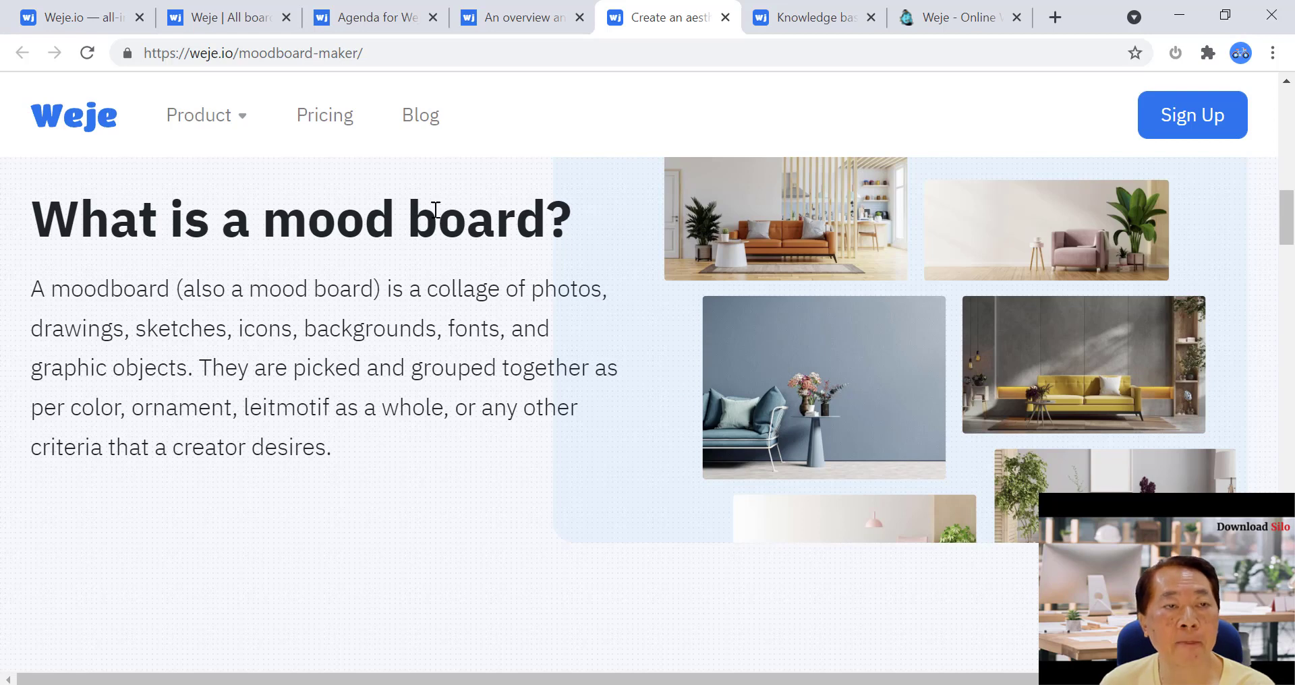
left_click(515, 22)
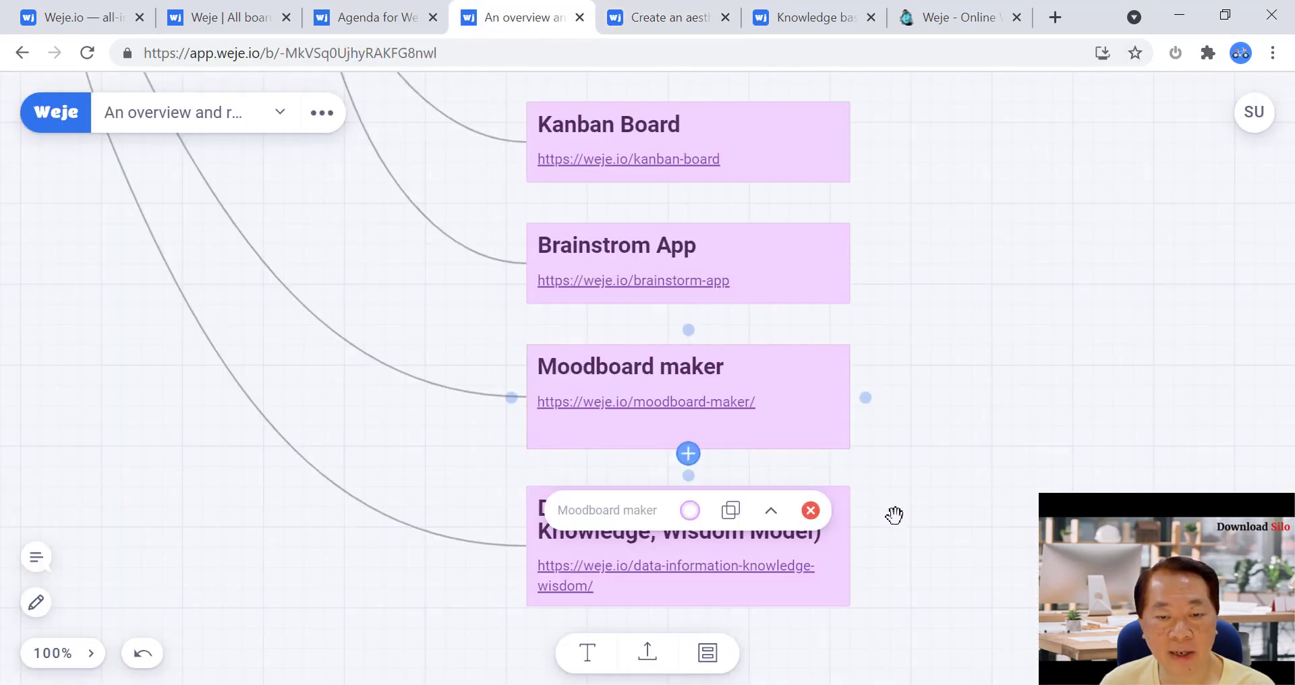
Open the web page linked on the DIKW (Data, Information, Knowledge, Wisdom Model) card
left_click(951, 519)
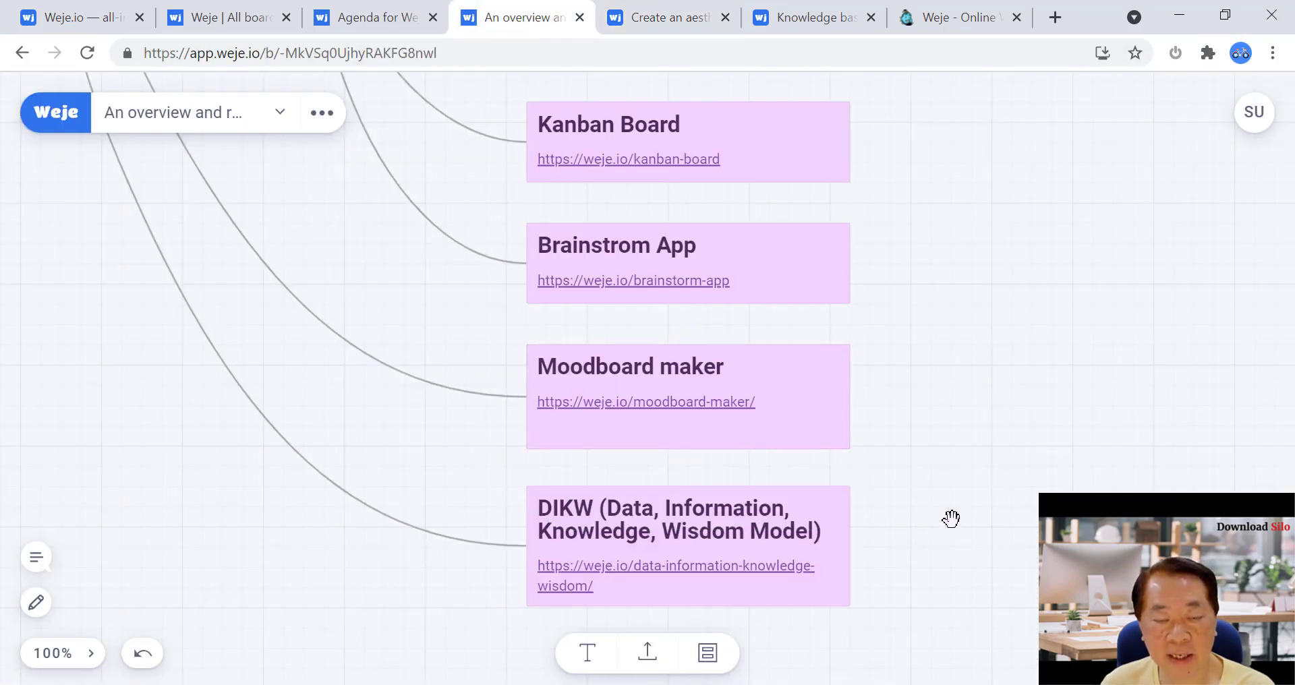
scroll(951, 519, "down", 3)
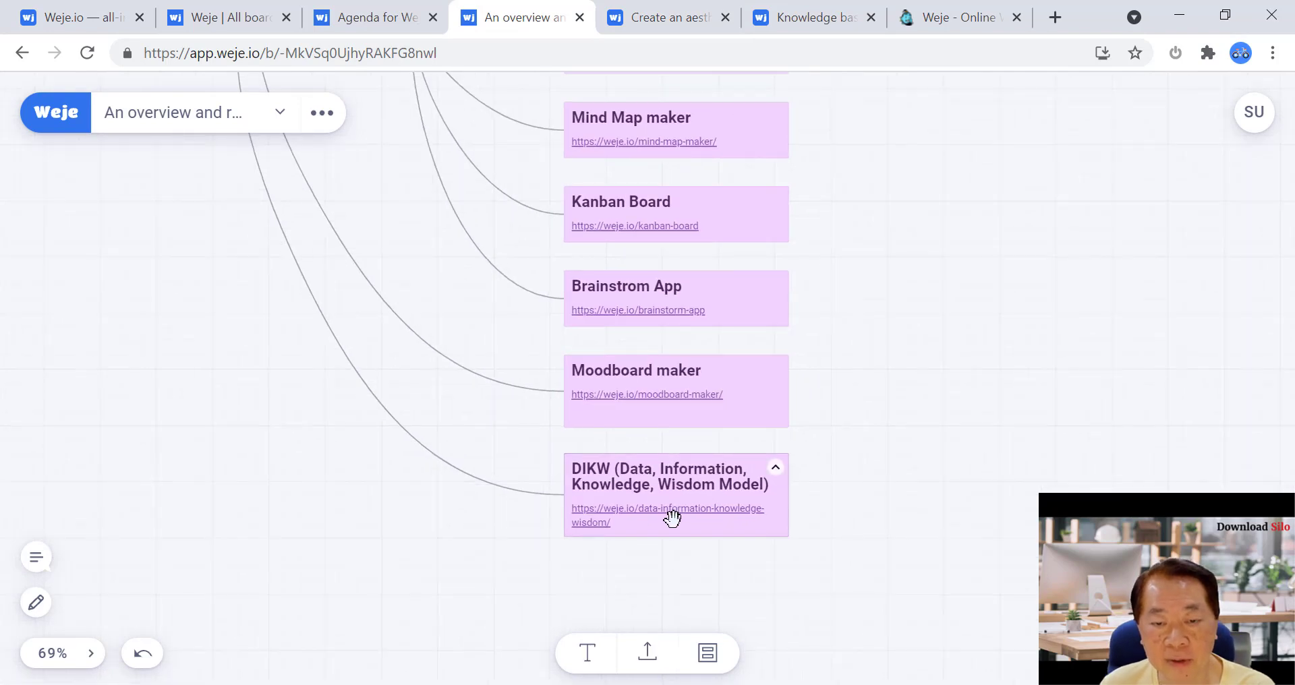
left_click(672, 518)
left_click(1031, 474)
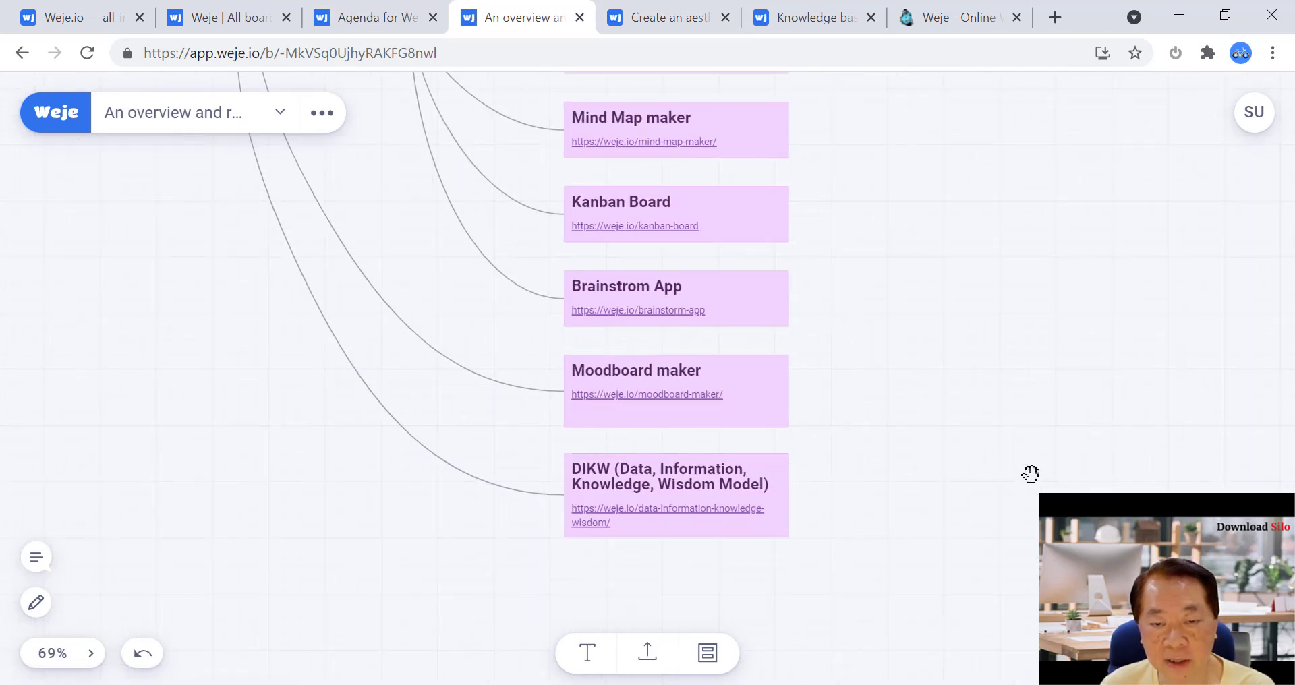
left_click(697, 521)
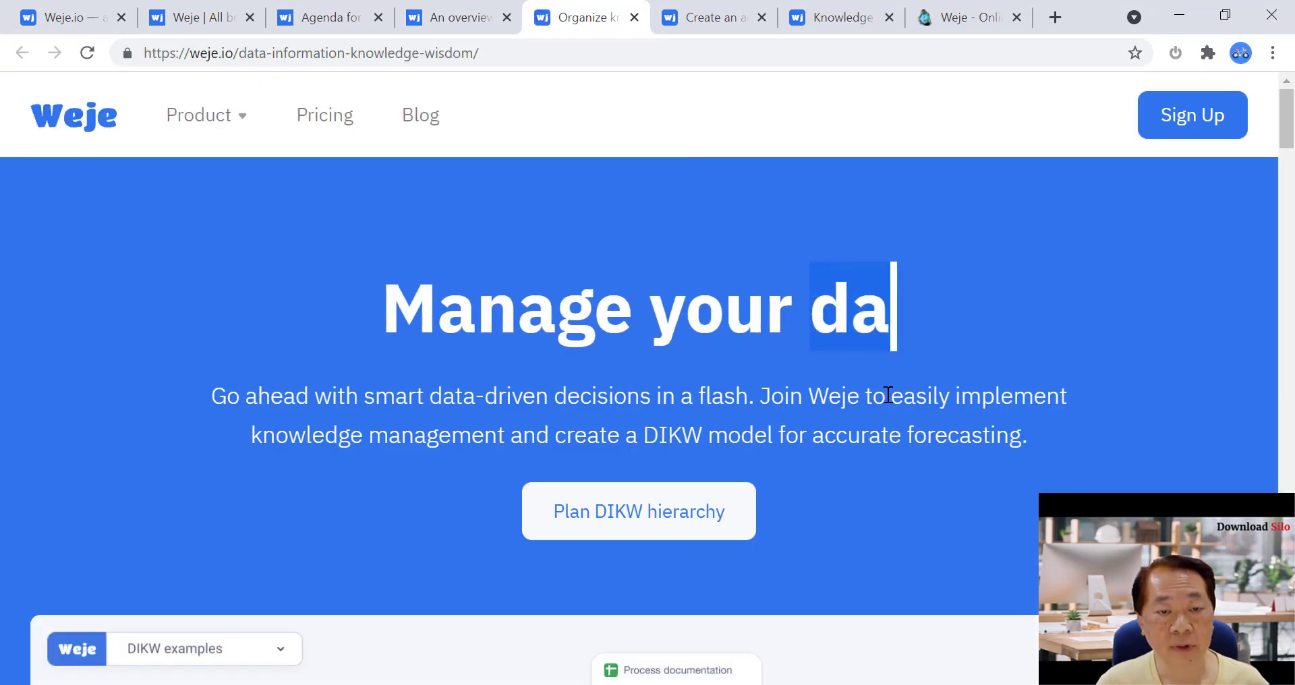
Examine the DIKW example board and read the Data, Information, Knowledge and Wisdom descriptions on the page
scroll(904, 368, "down", 4)
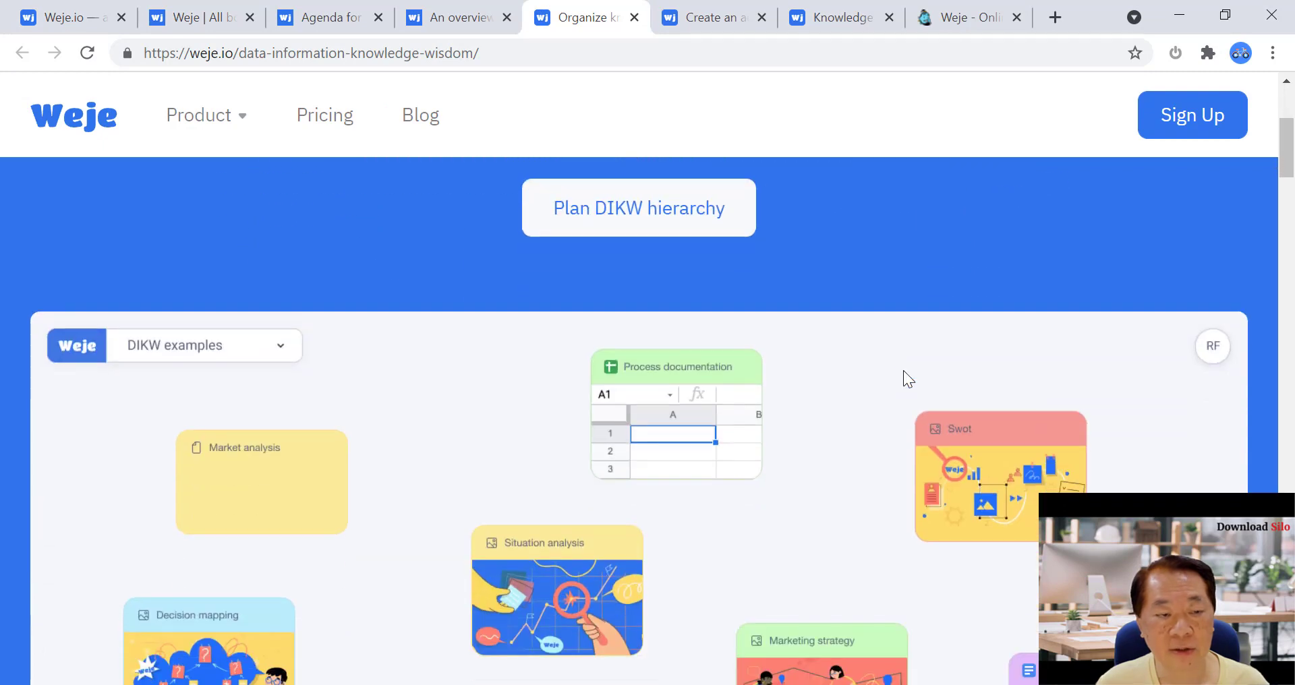
scroll(904, 371, "down", 5)
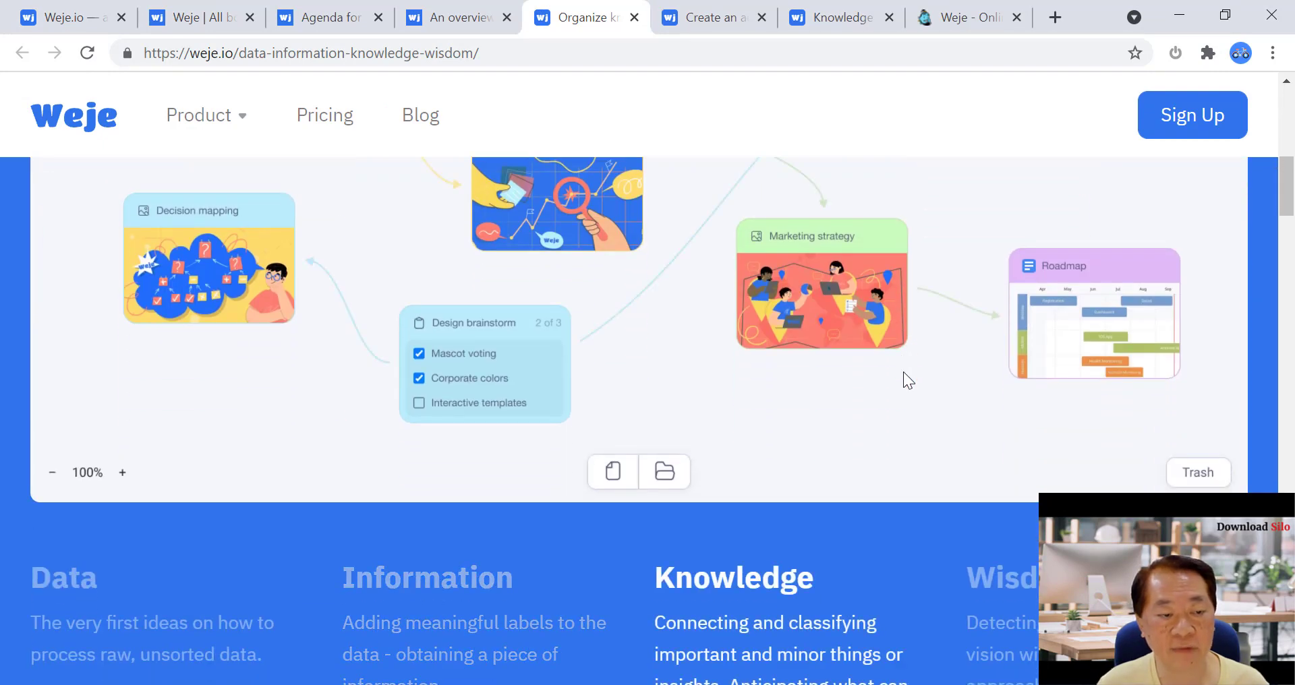
scroll(904, 371, "down", 3)
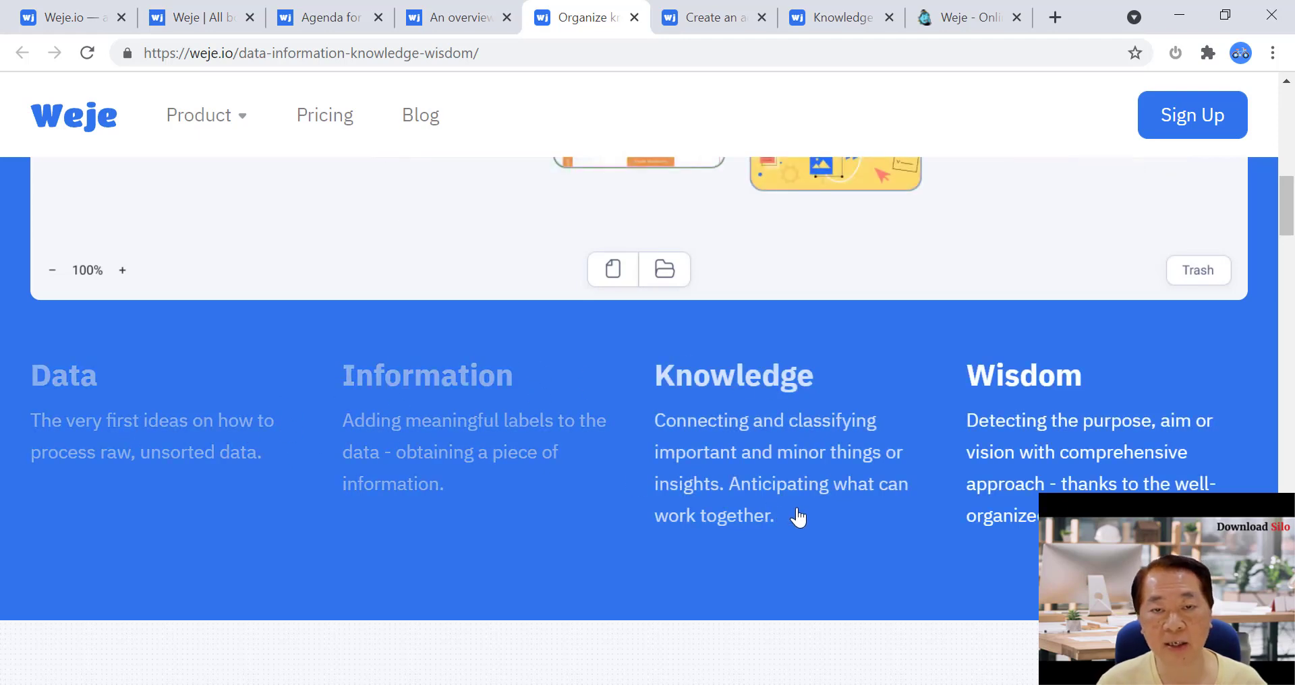
scroll(795, 518, "up", 3)
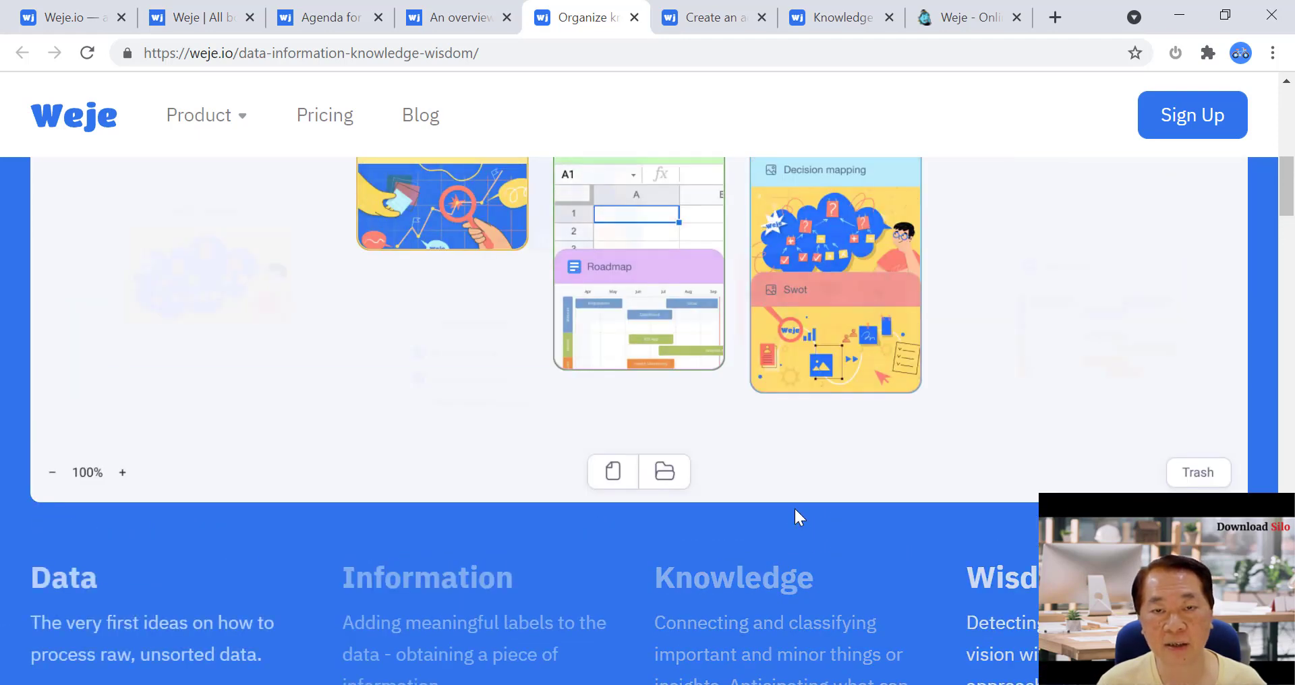
scroll(794, 508, "up", 3)
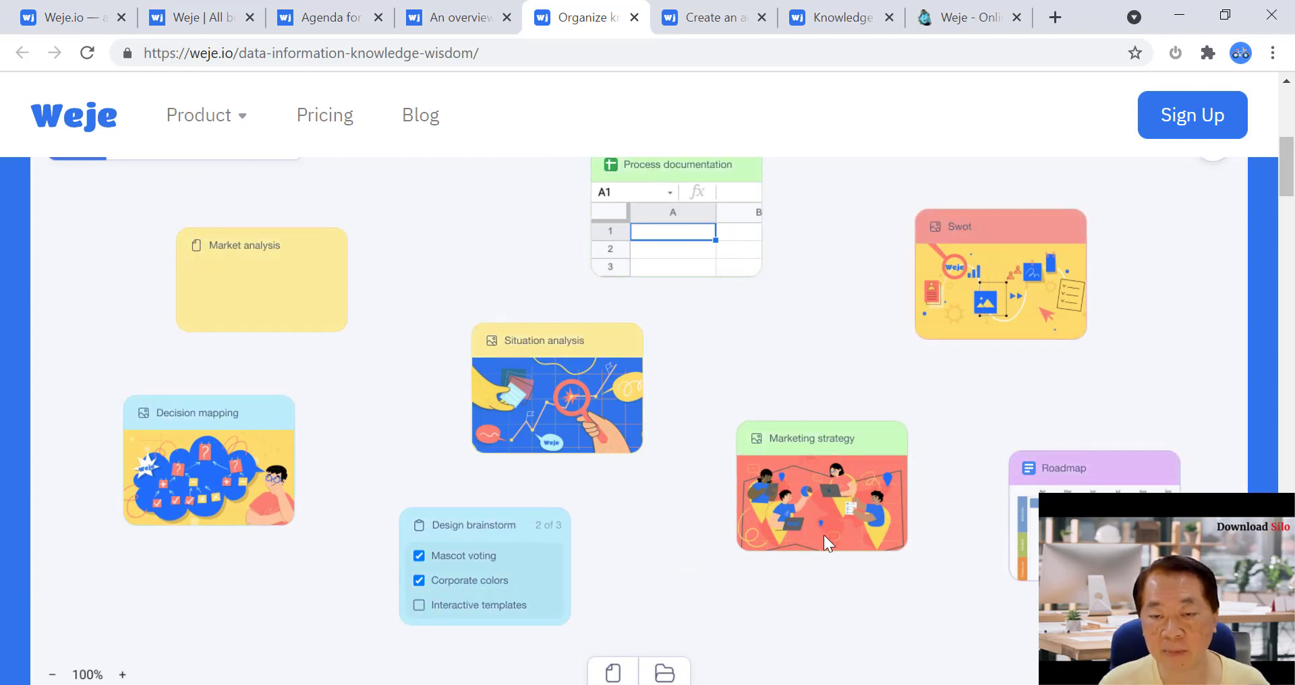
Skim the rest of the DIKW page down to the customer testimonials, and return to the section asking what the DIKW model is
scroll(734, 541, "down", 13)
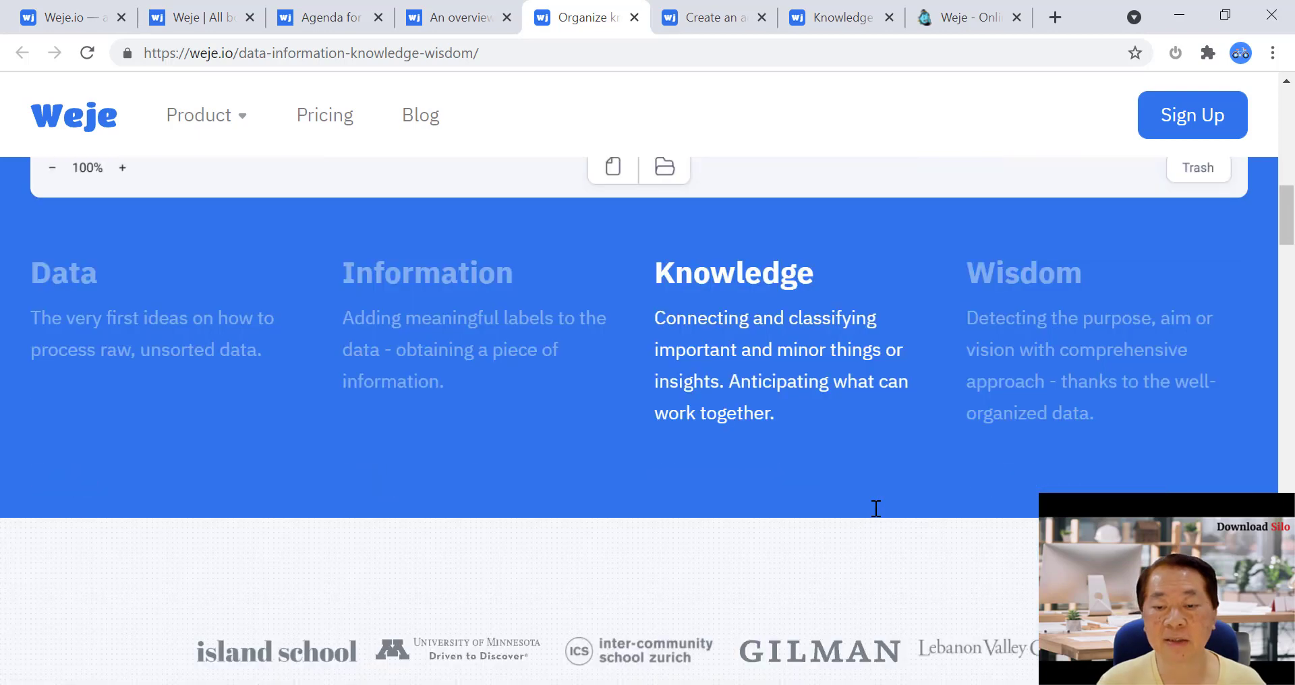
scroll(922, 471, "down", 11)
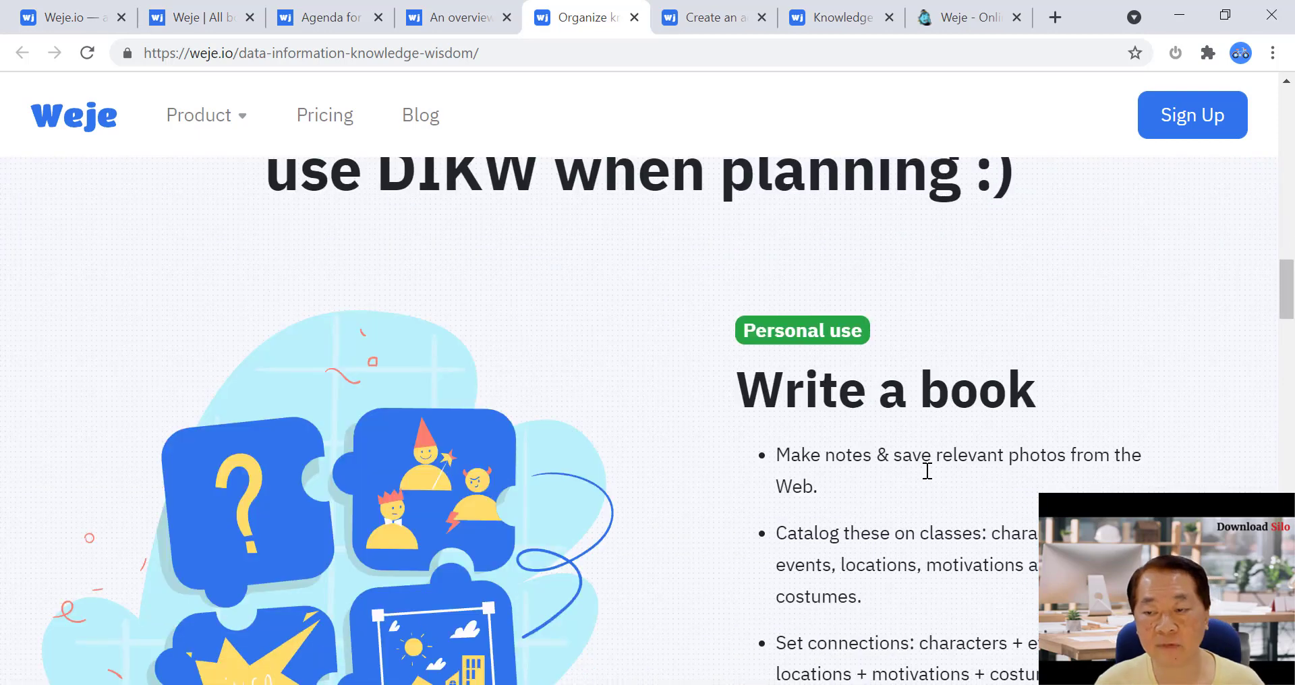
scroll(932, 472, "down", 20)
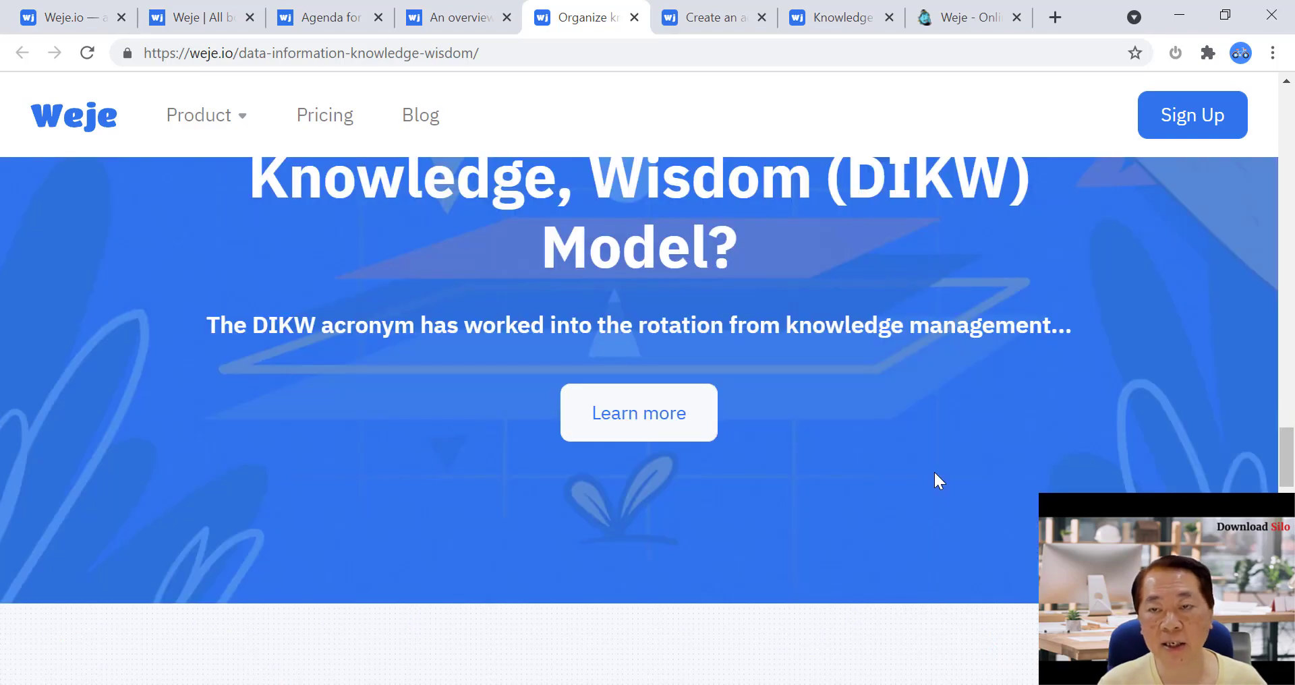
scroll(933, 471, "down", 9)
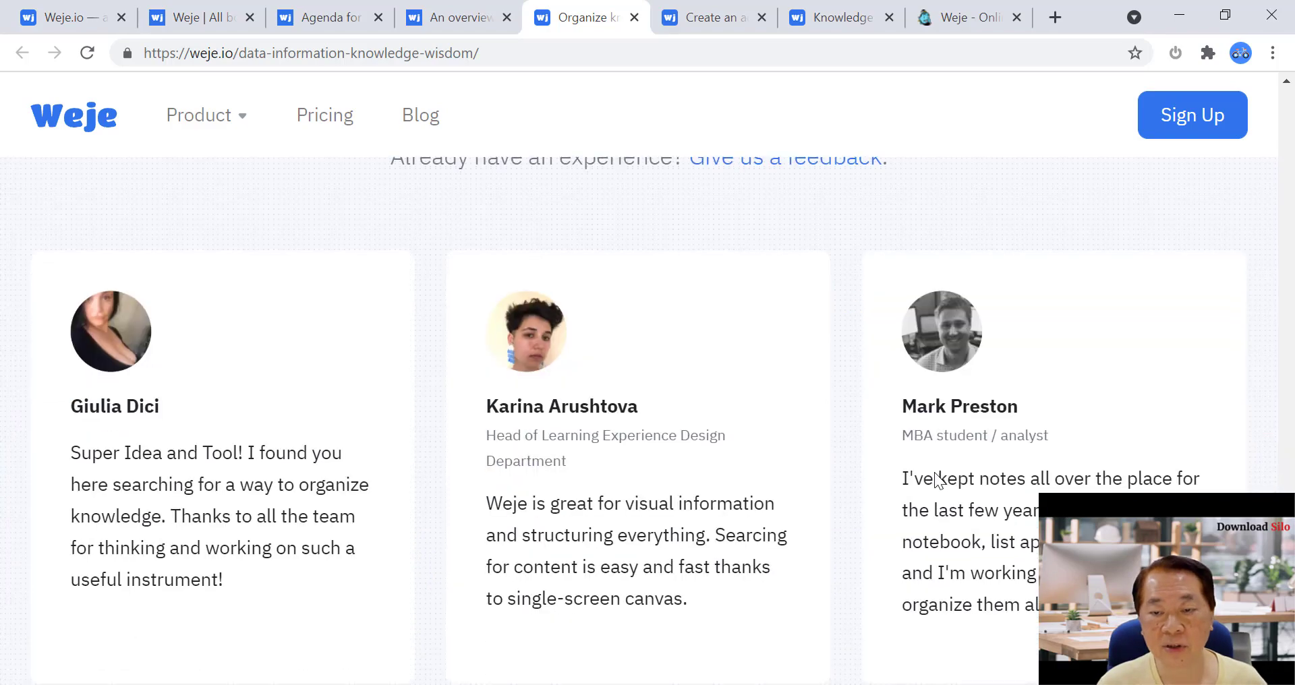
scroll(934, 472, "down", 6)
scroll(933, 472, "up", 17)
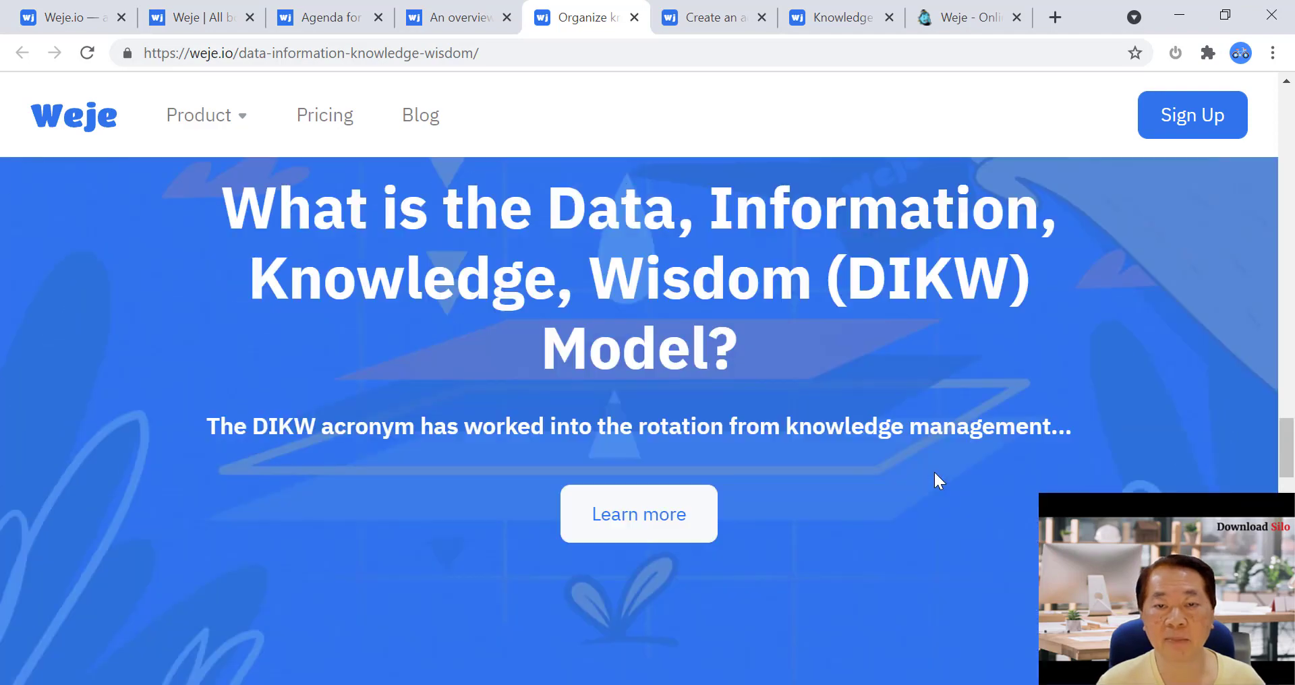
scroll(935, 474, "up", 2)
scroll(934, 474, "down", 3)
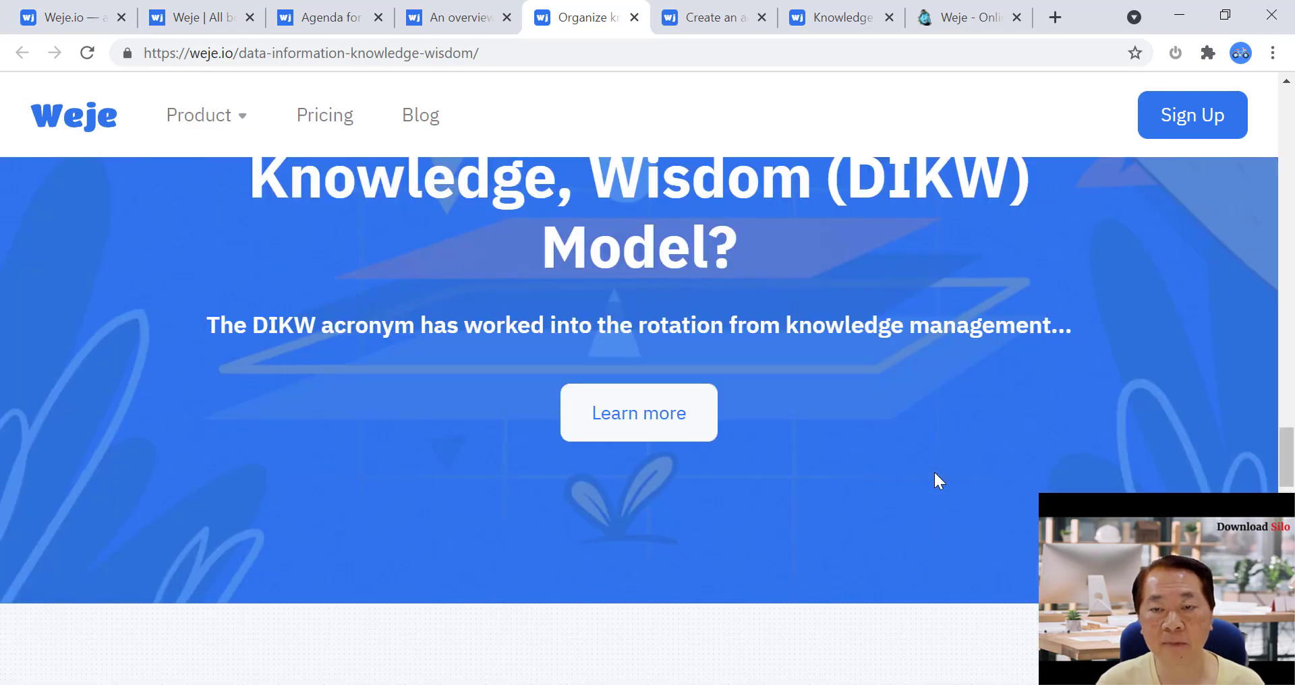
scroll(934, 474, "down", 2)
Read the "Write a book" and "Develop a product" examples of using DIKW when planning
left_click_drag(1289, 472, 1291, 284)
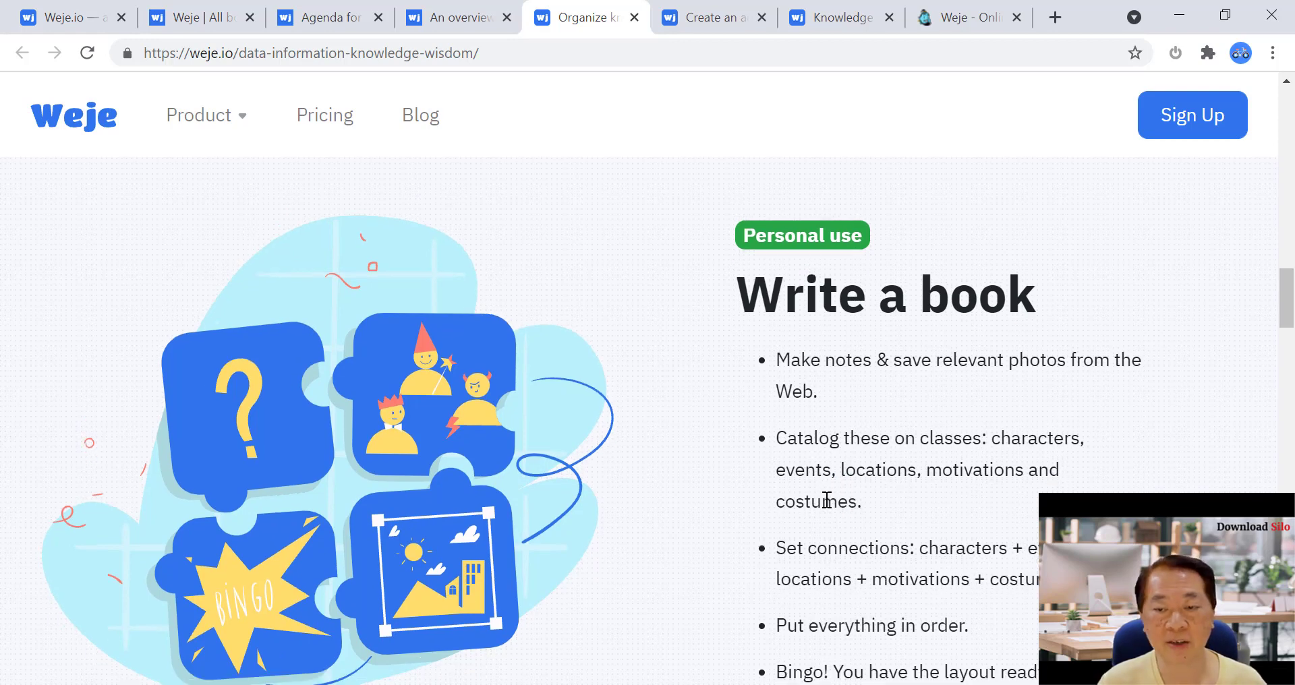
scroll(826, 499, "down", 10)
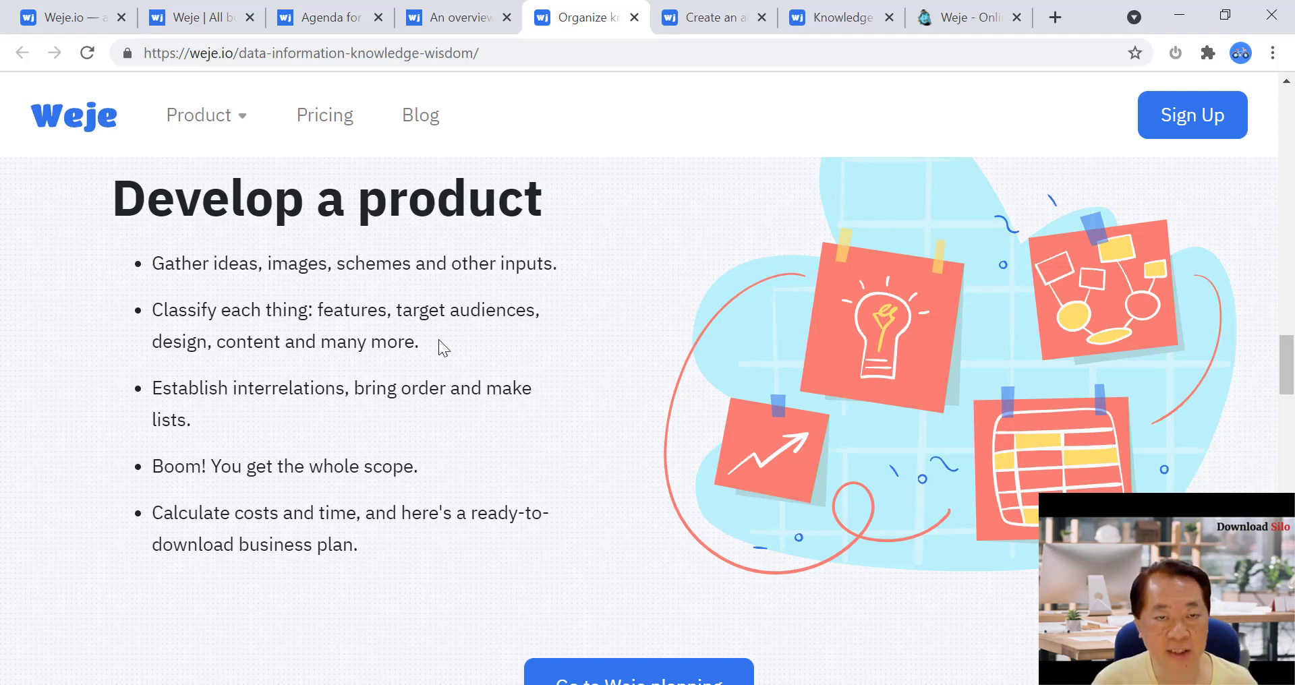
scroll(576, 423, "down", 3)
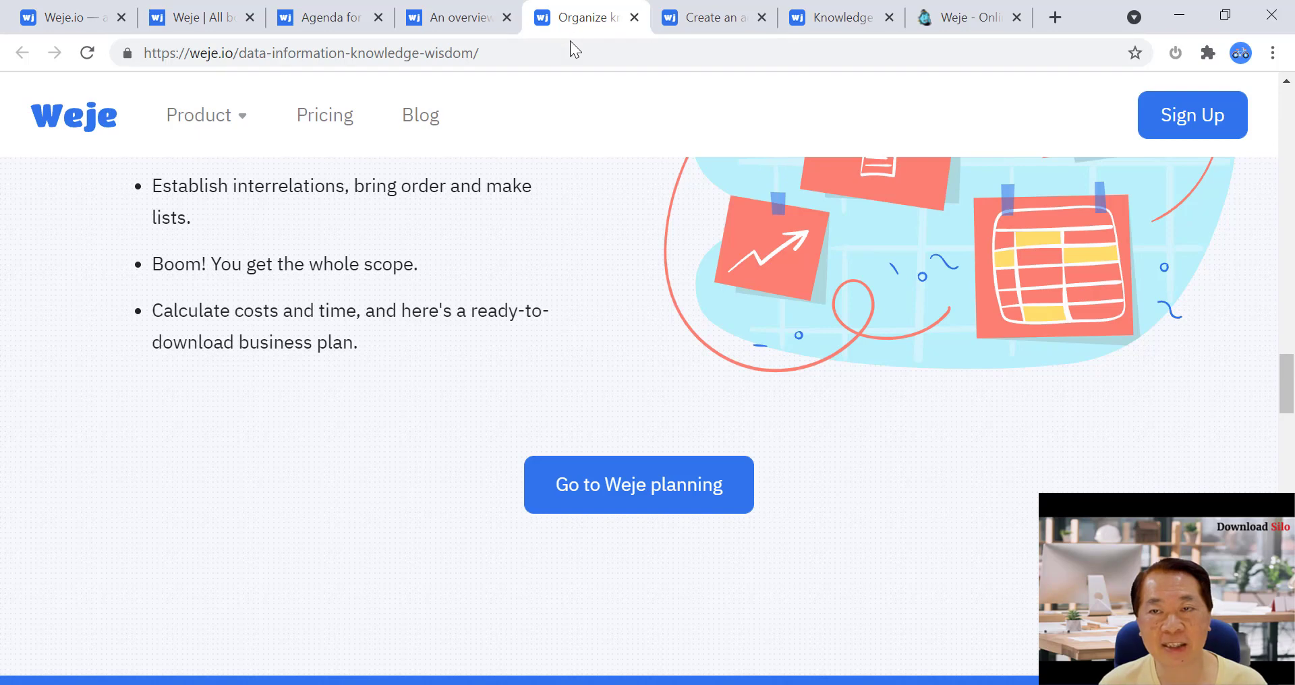
Revisit the mood board page briefly, return to the overview board, and deselect the DIKW card
left_click(705, 20)
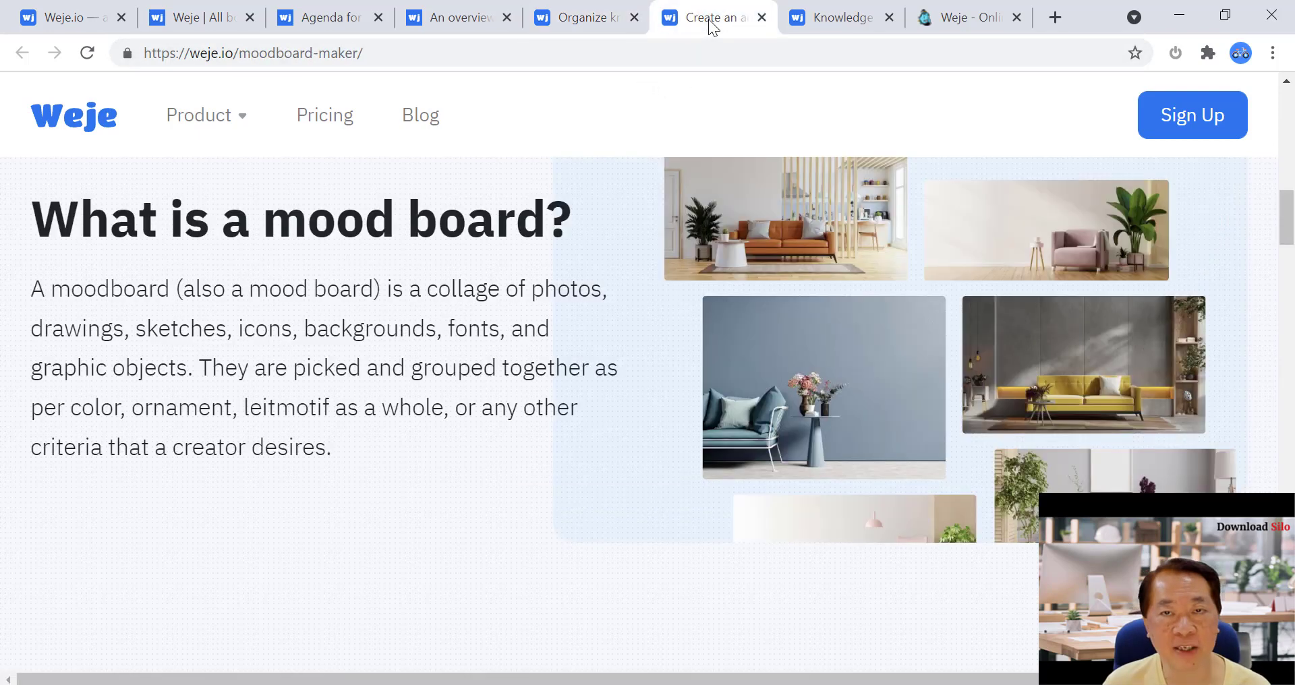
left_click(575, 23)
left_click(484, 23)
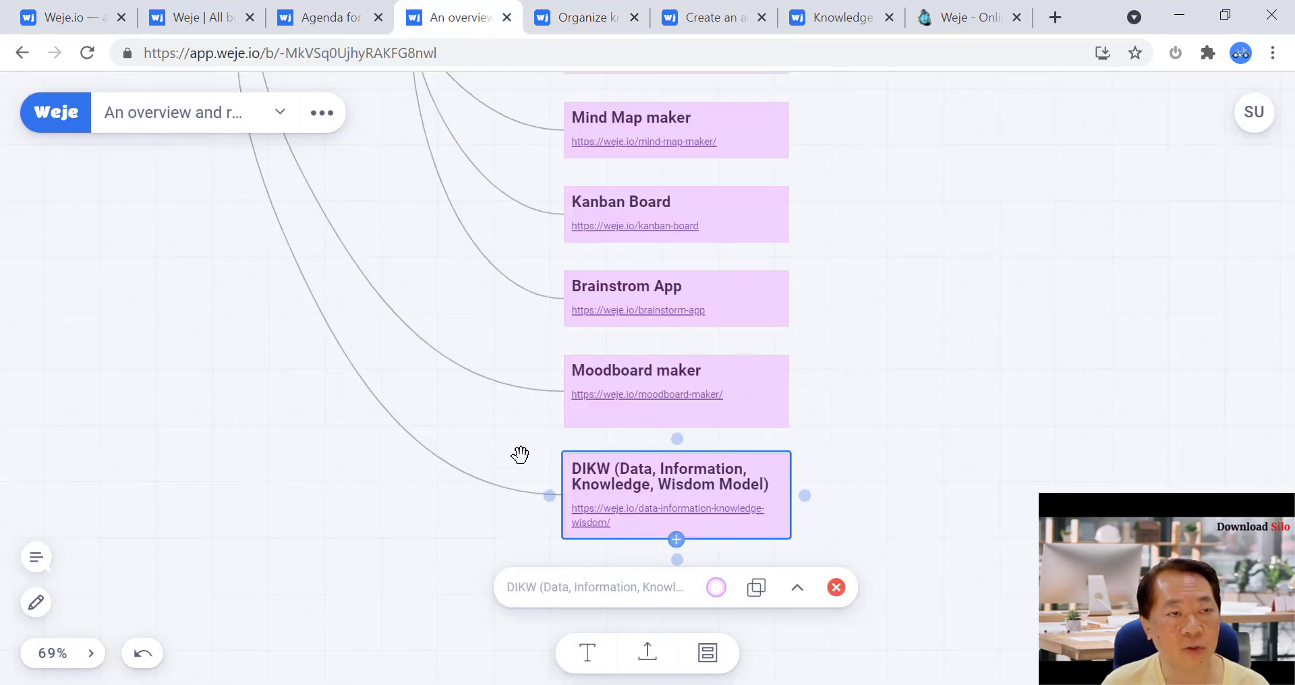
left_click(321, 463)
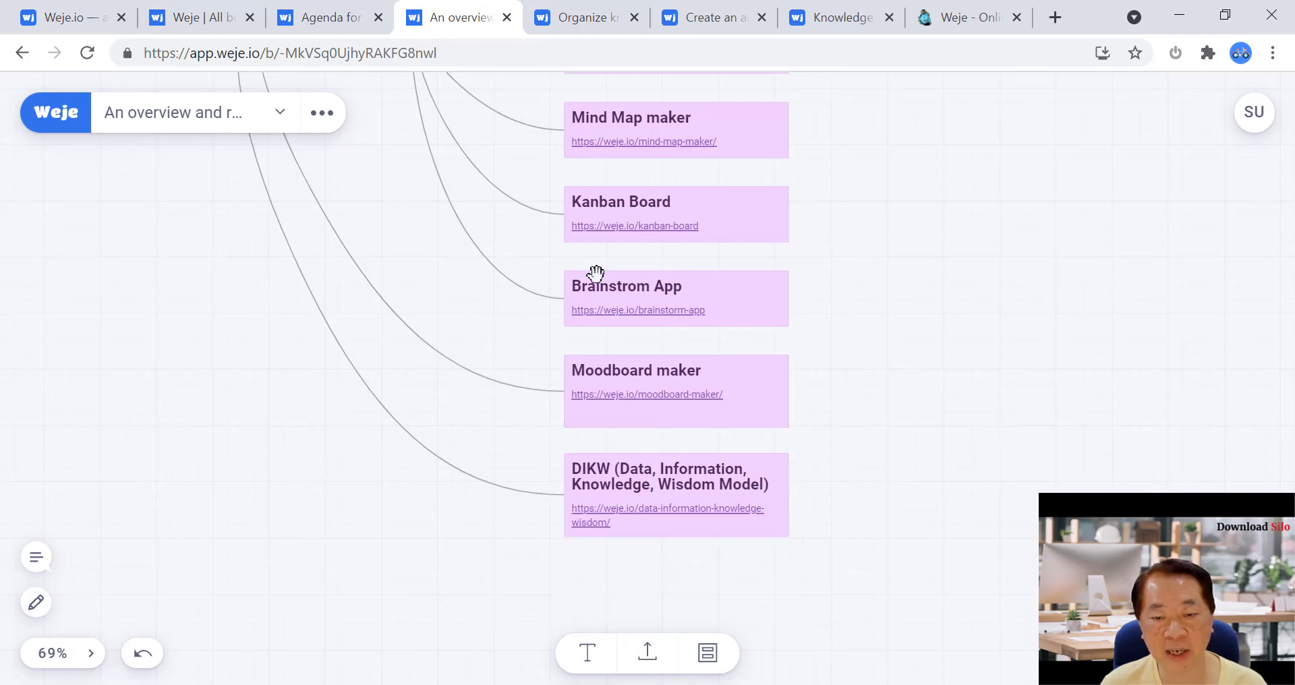
Fit the whole overview board in view to show every card and connection
scroll(937, 247, "up", 5)
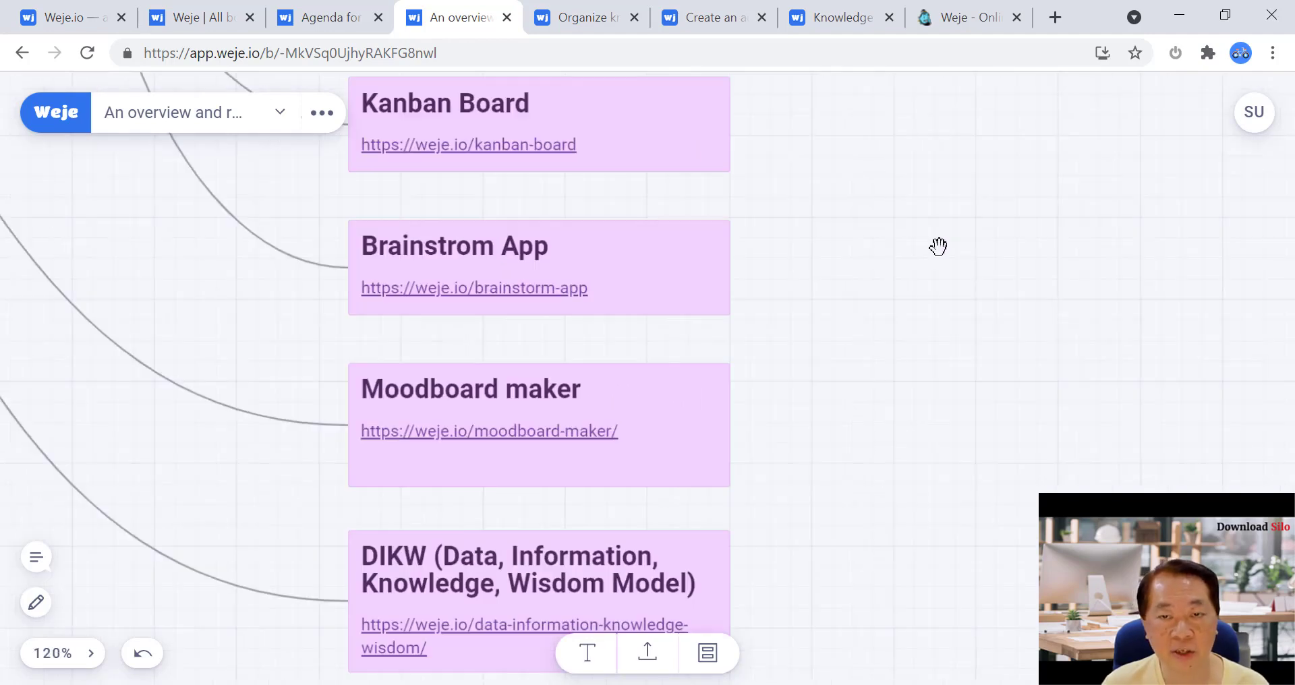
scroll(930, 254, "down", 6)
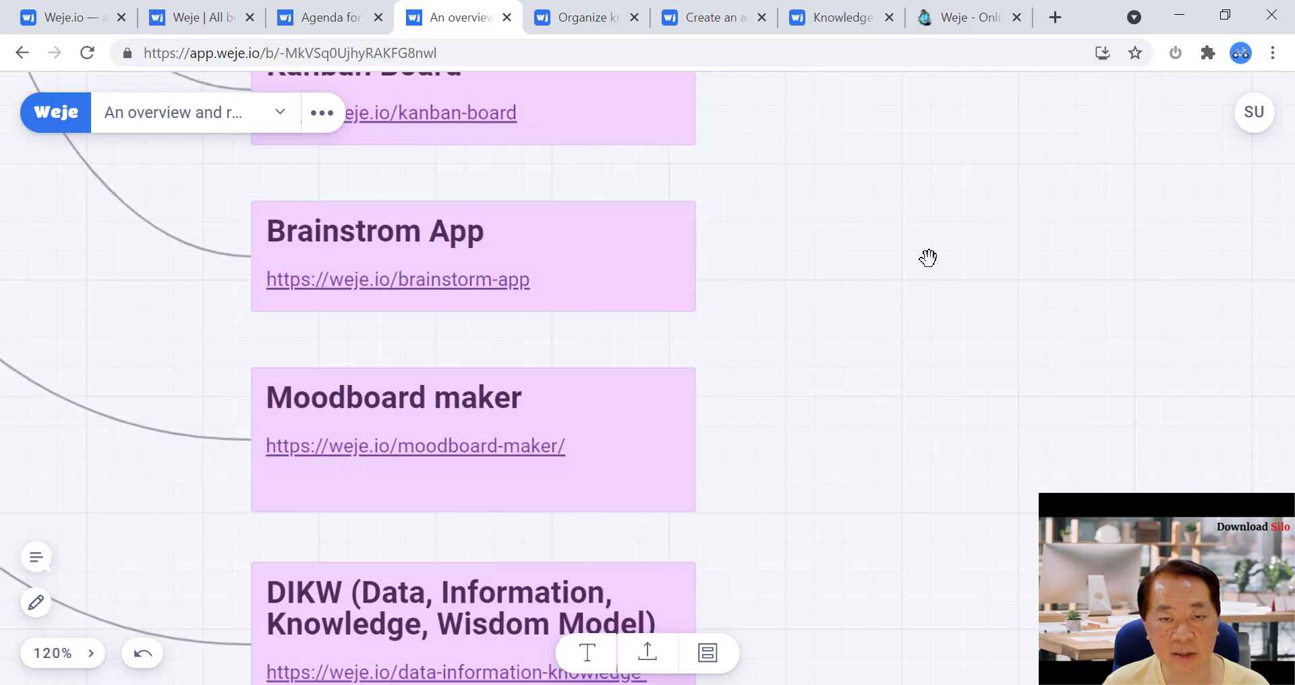
scroll(928, 258, "down", 5)
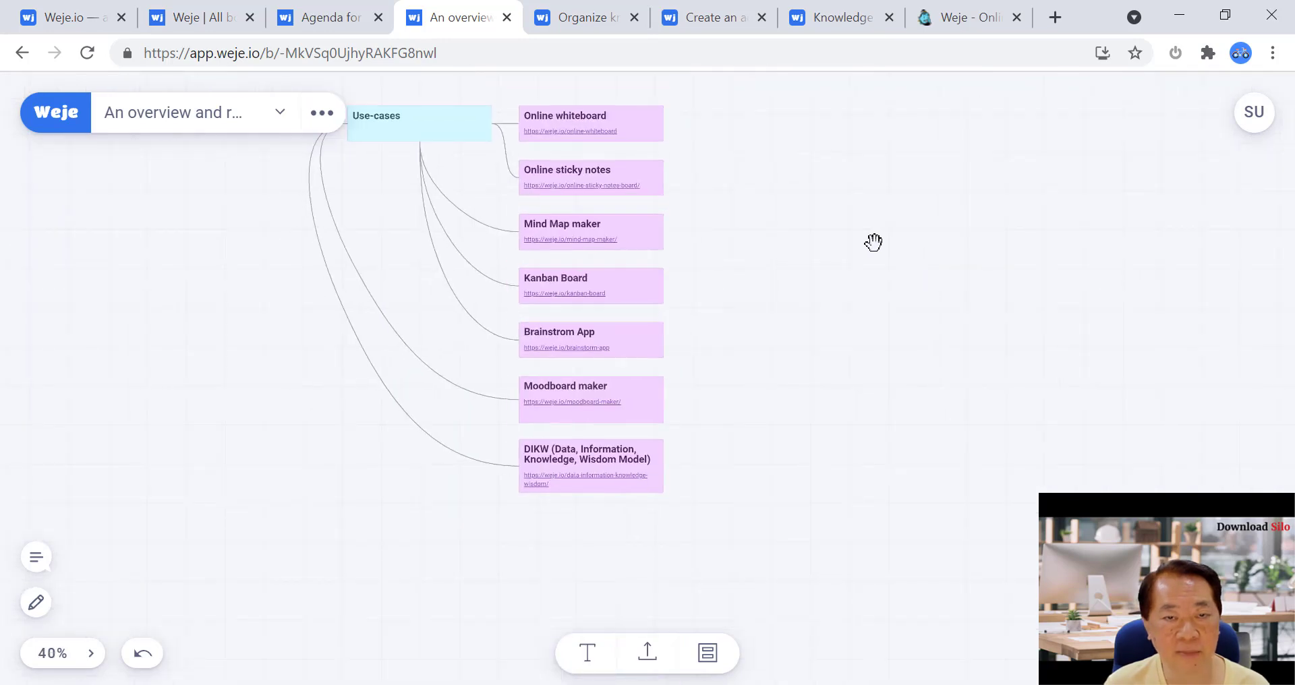
left_click(88, 662)
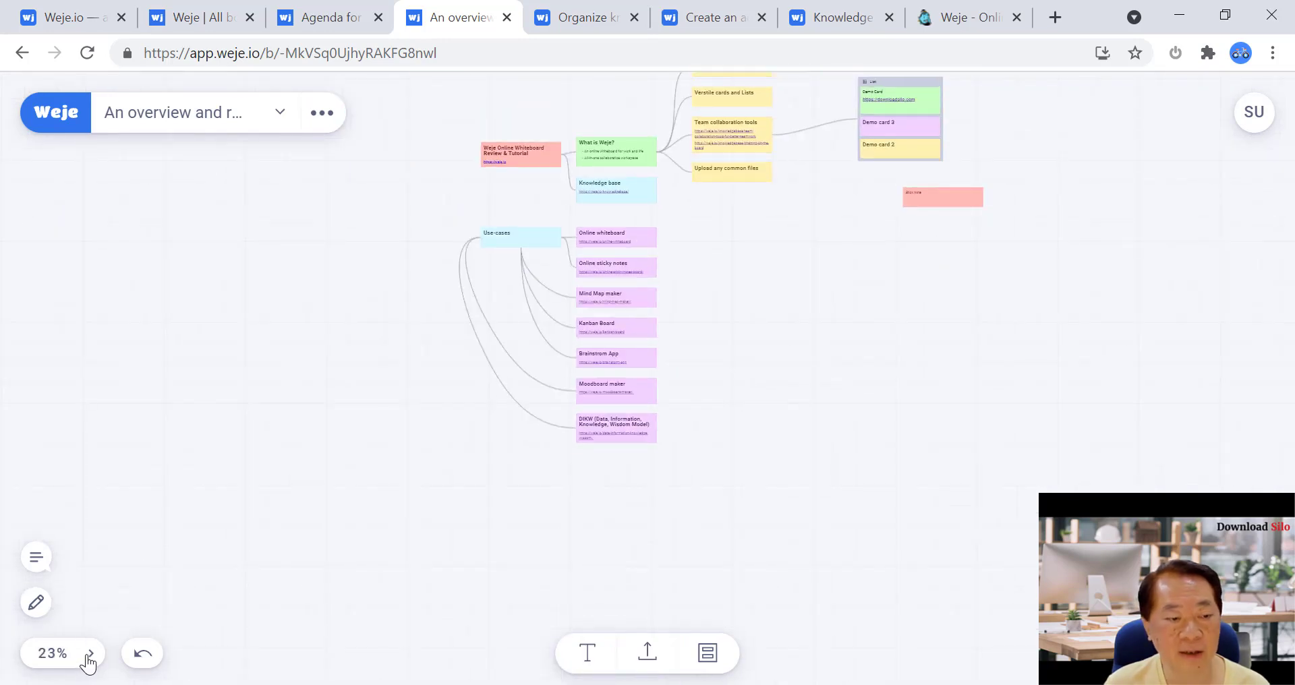
left_click(88, 661)
left_click(161, 655)
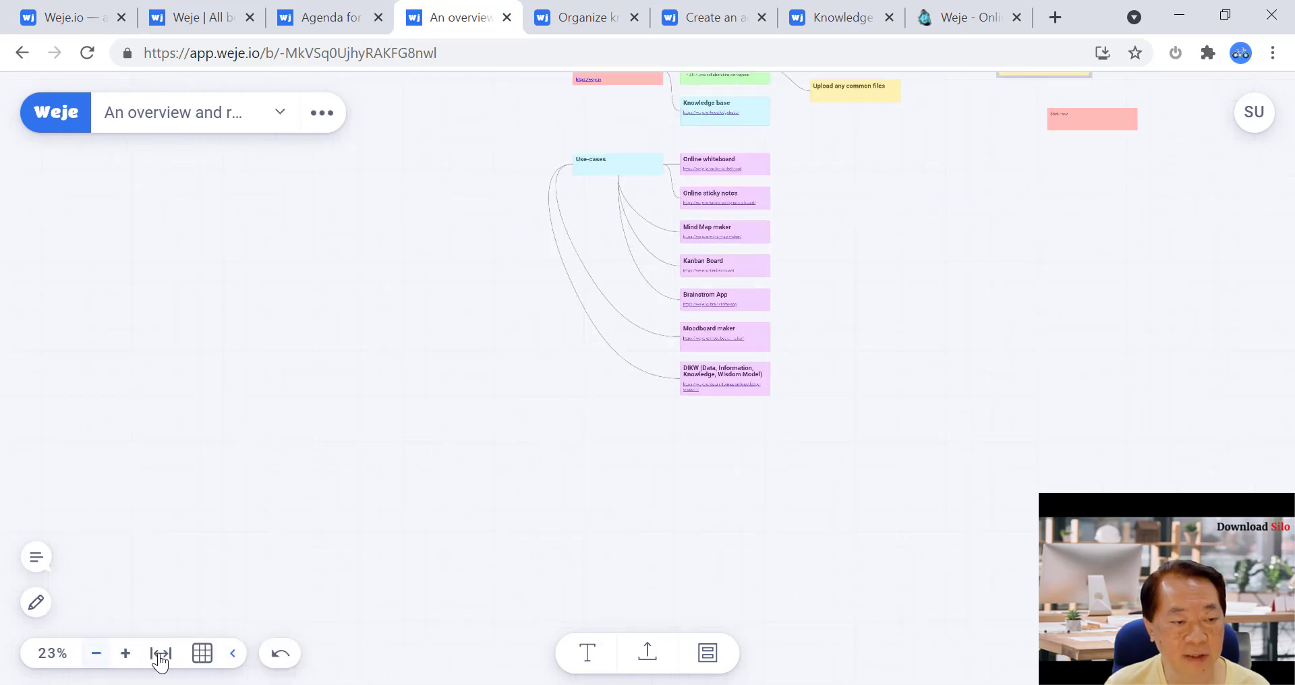
left_click(162, 654)
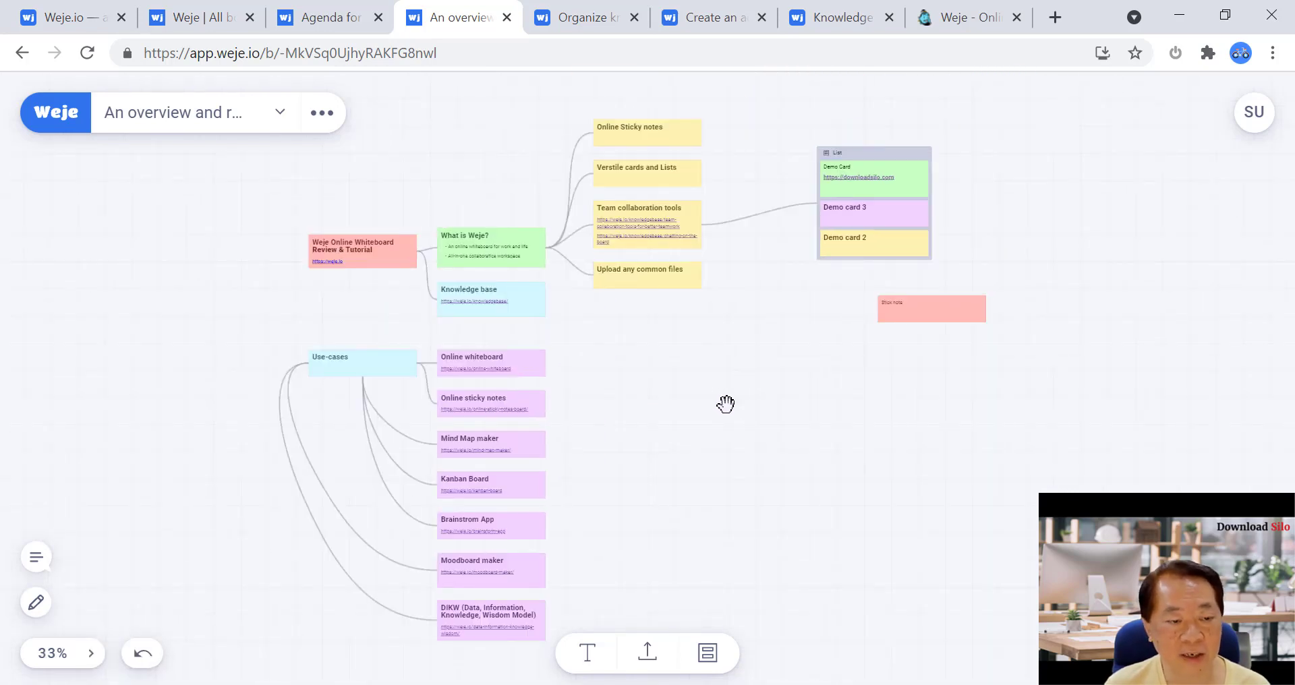
Review the use-case cards from Online whiteboard down to the DIKW model, and return to the Use-cases card
scroll(726, 404, "up", 5)
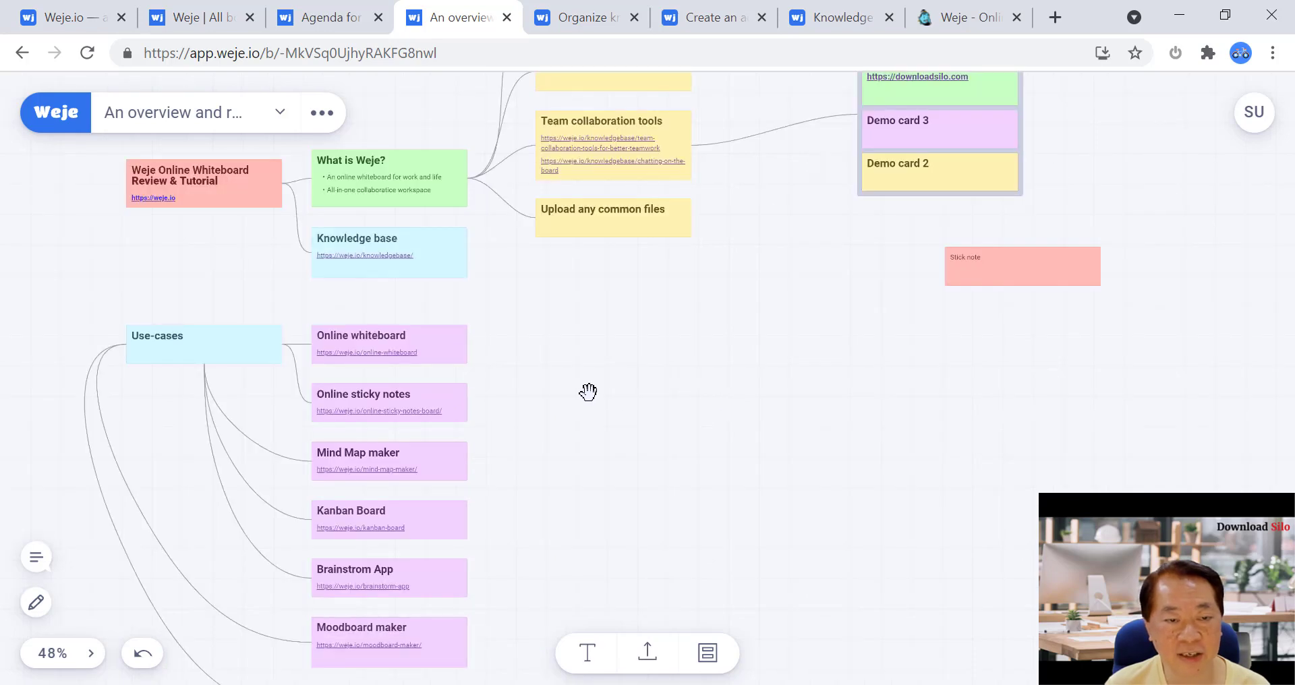
scroll(570, 383, "up", 2)
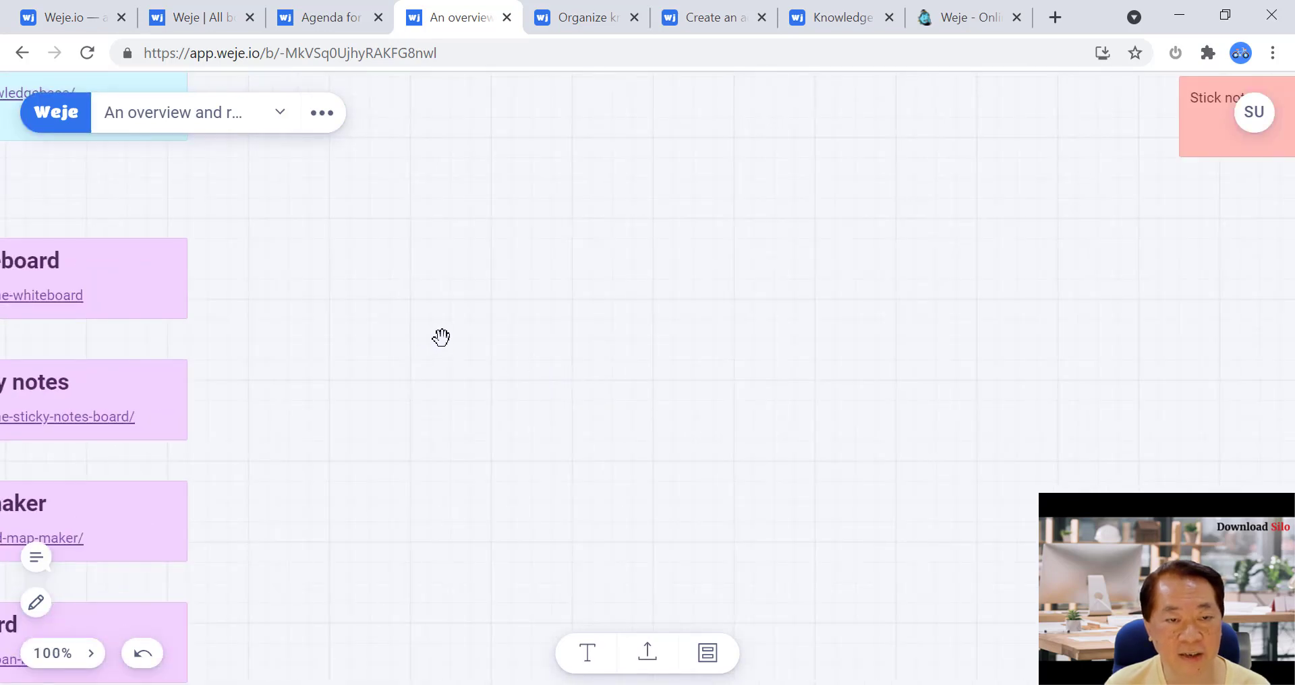
scroll(441, 337, "down", 2)
left_click_drag(442, 335, 697, 243)
left_click_drag(708, 318, 708, 279)
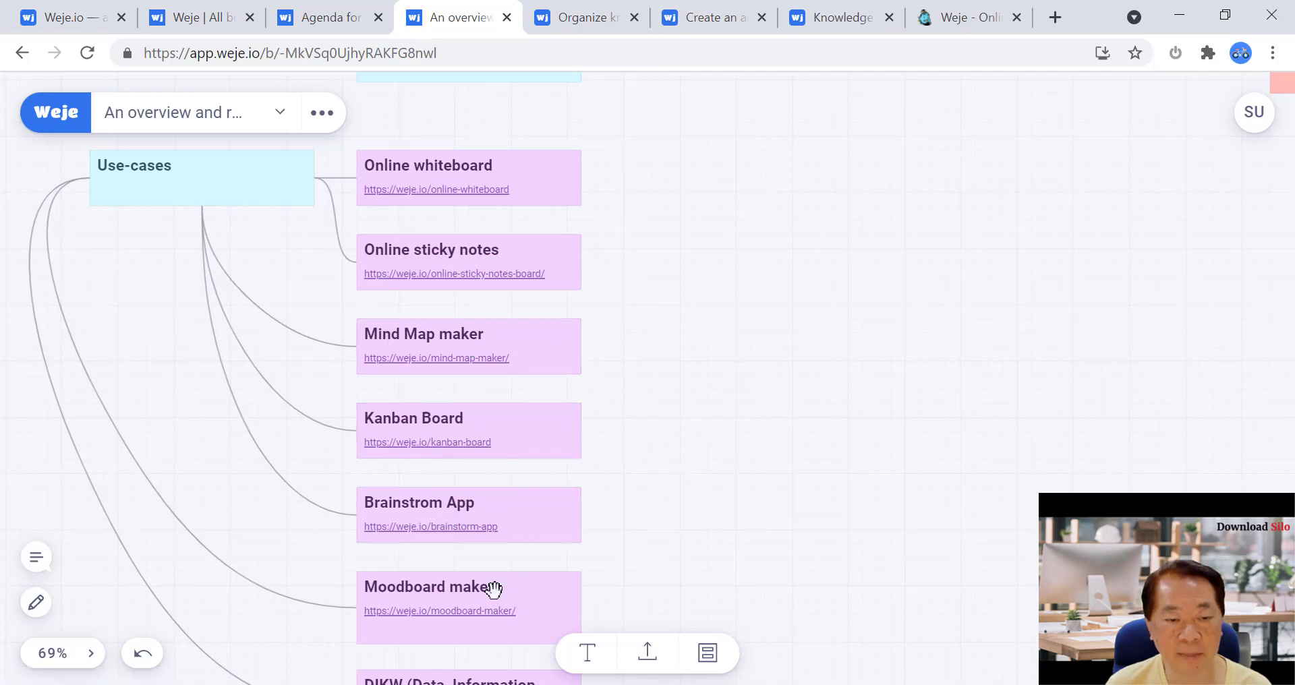
scroll(718, 454, "down", 1)
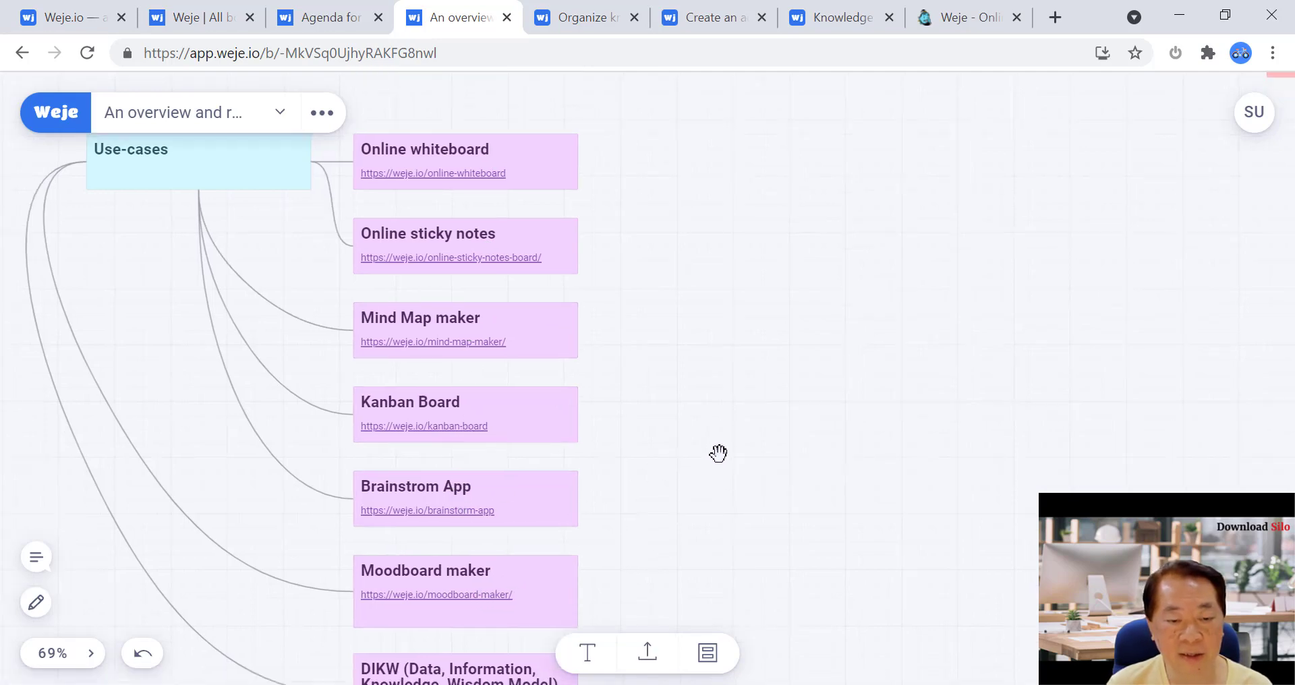
scroll(718, 454, "down", 5)
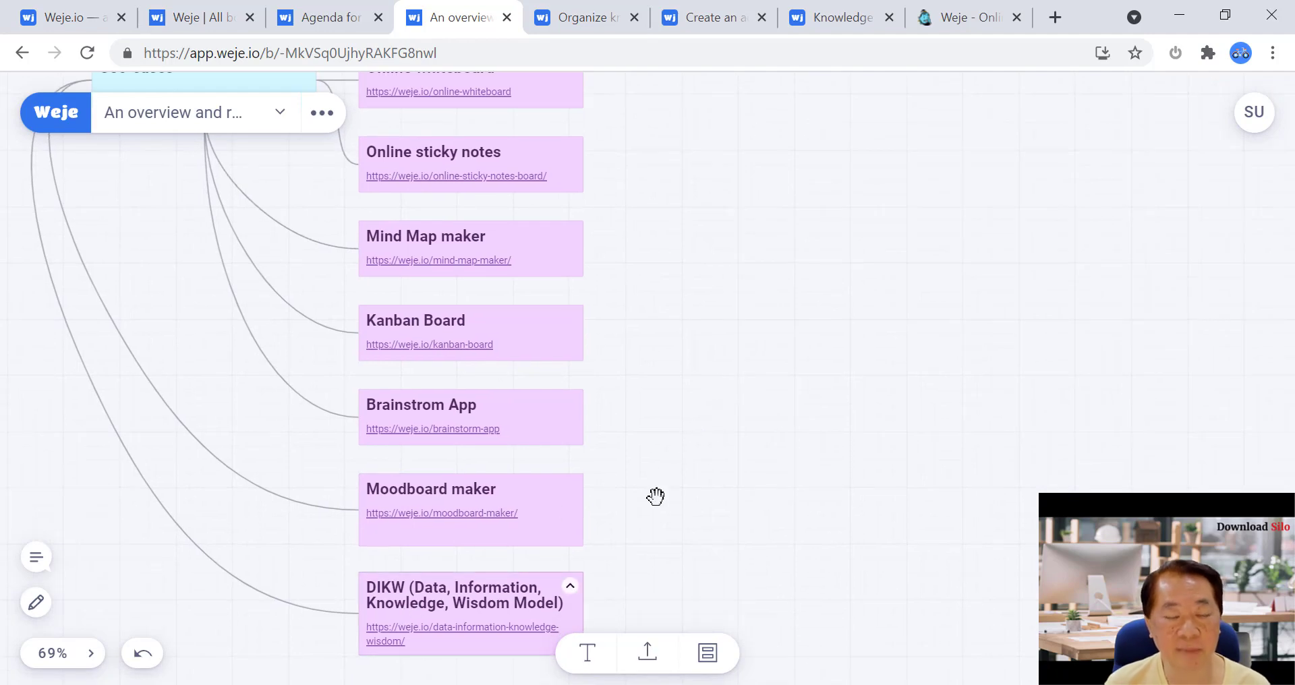
scroll(761, 333, "up", 10)
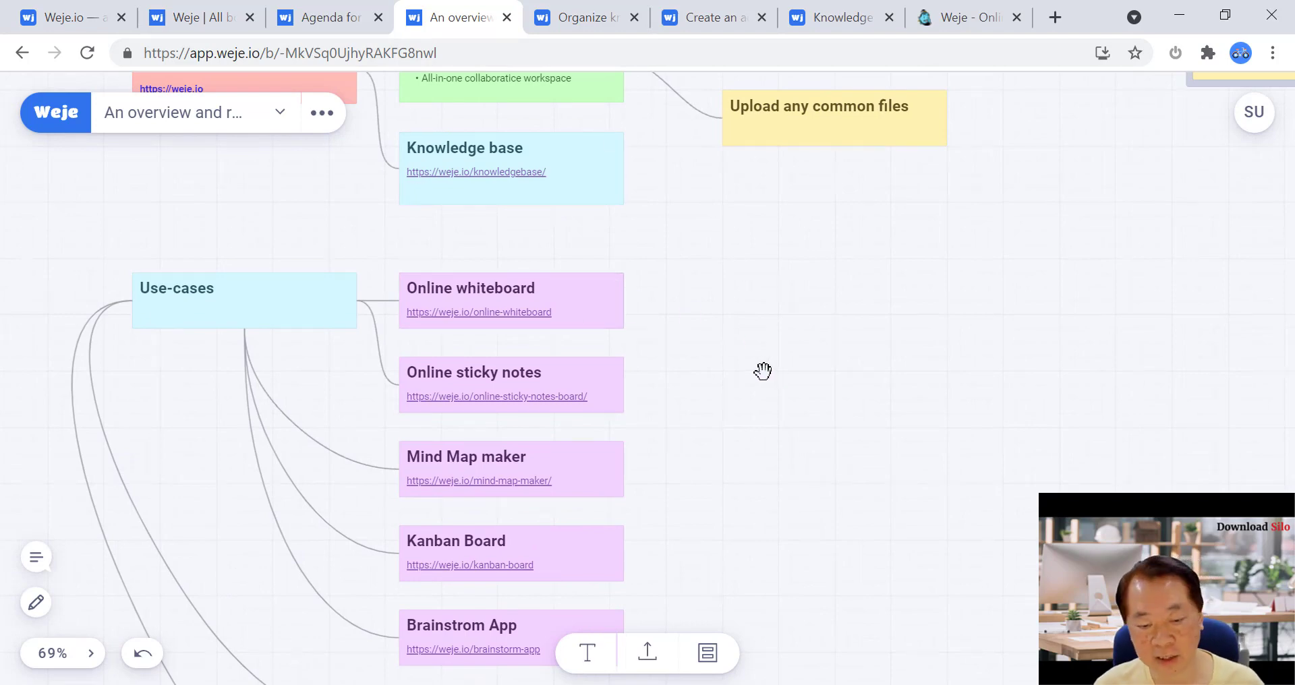
Switch to the agenda board and show its Introduction, Summary, Pricing and Early Bird Offer lists side by side at 83% zoom
left_click(343, 27)
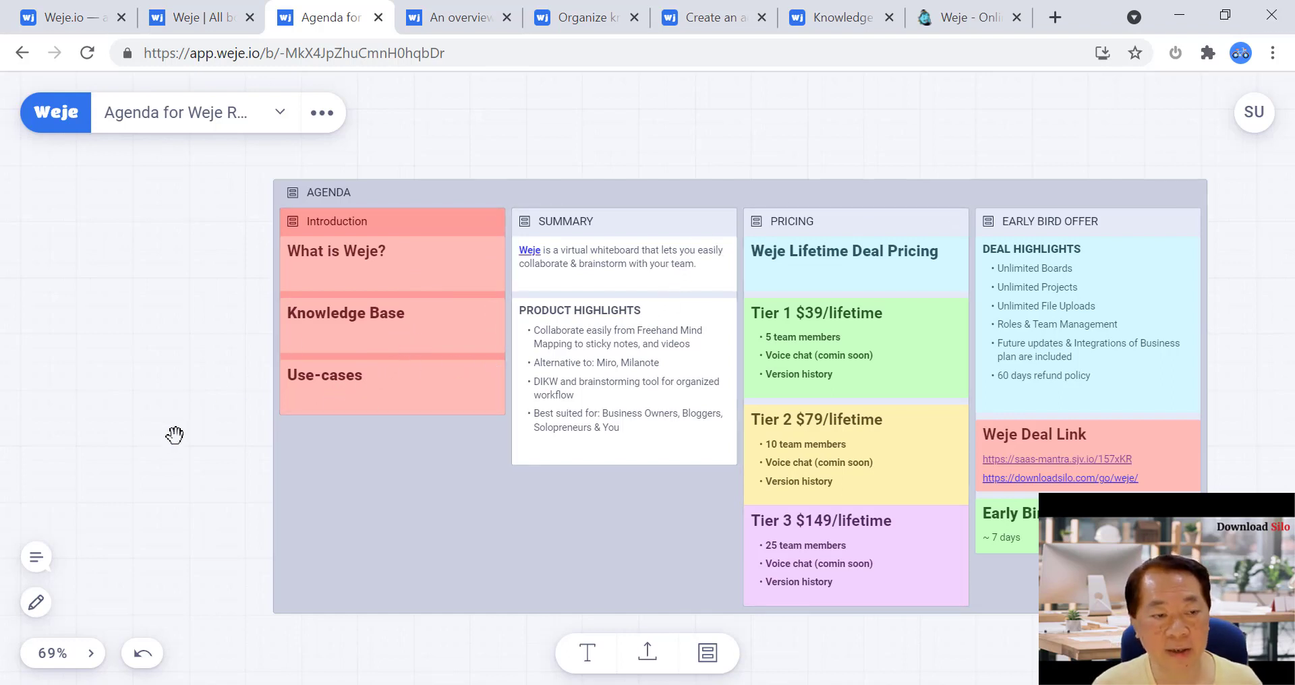
left_click(90, 653)
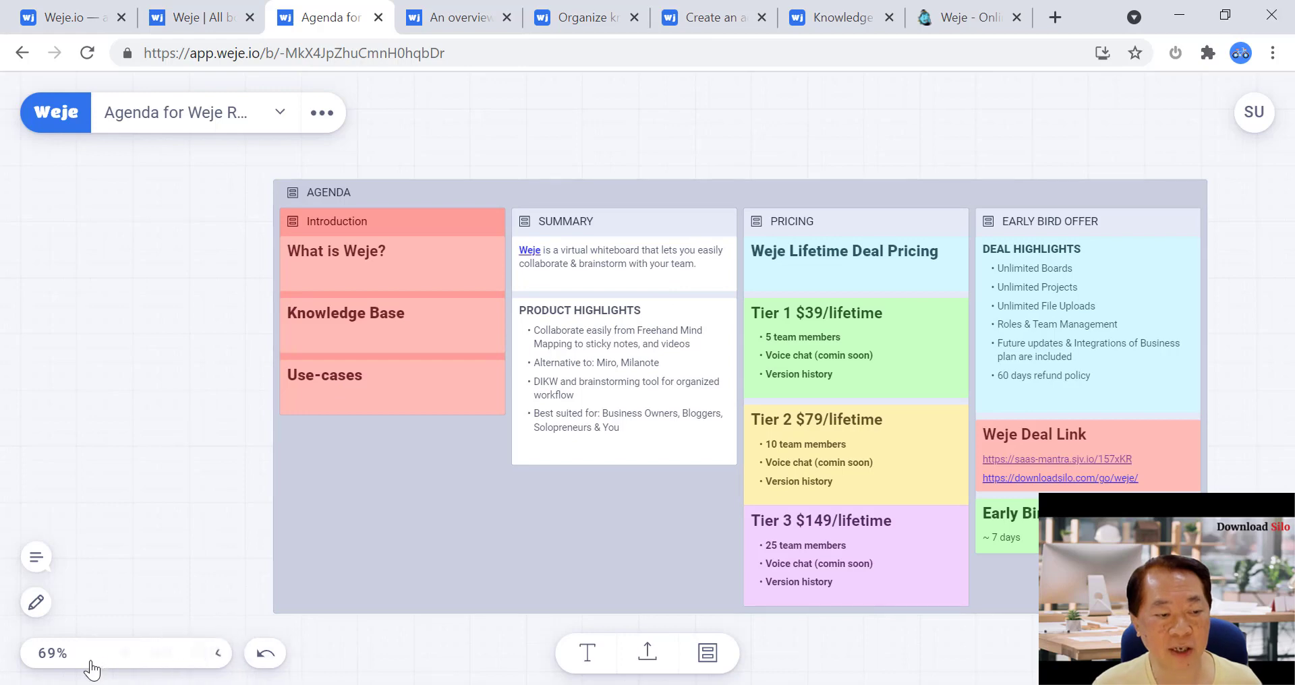
left_click(125, 654)
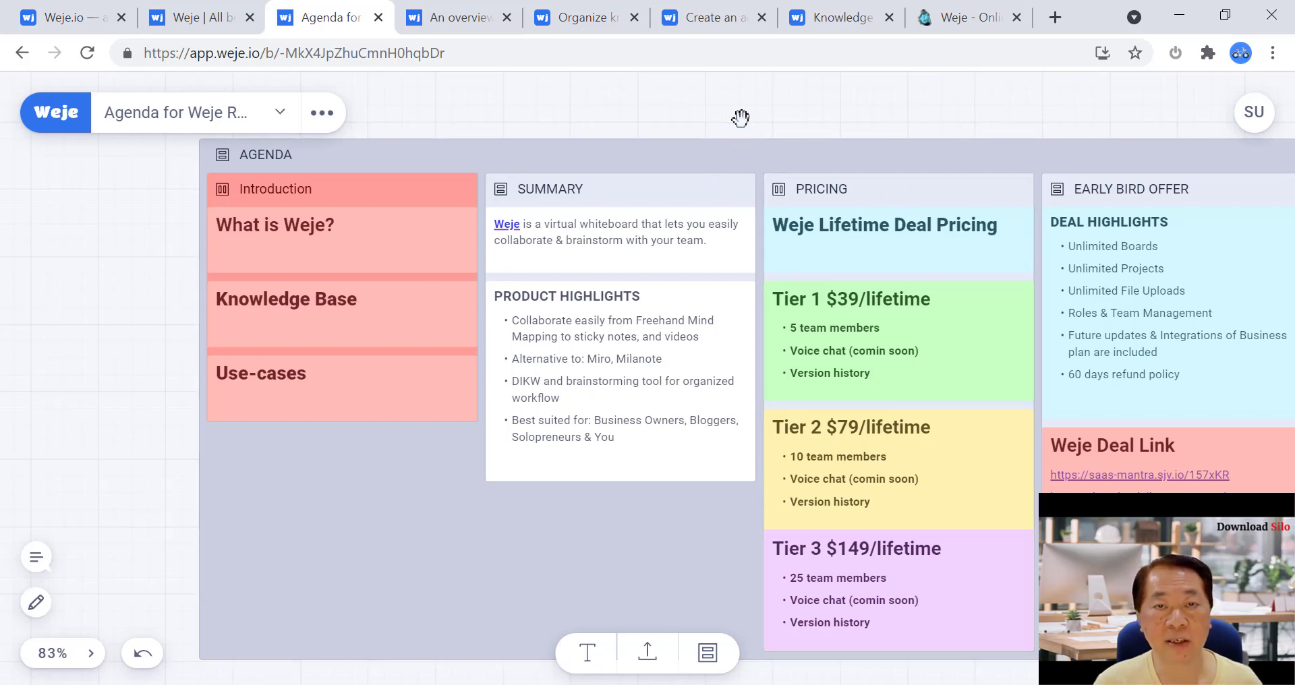
left_click_drag(194, 337, 85, 340)
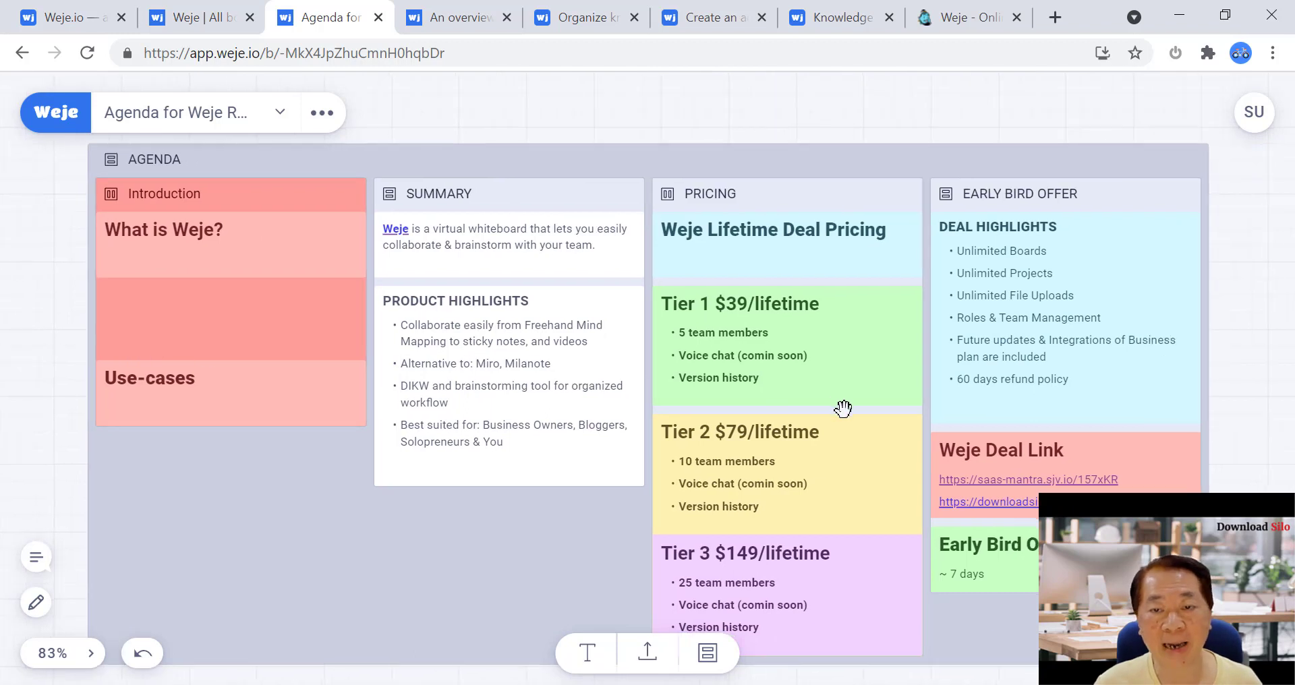